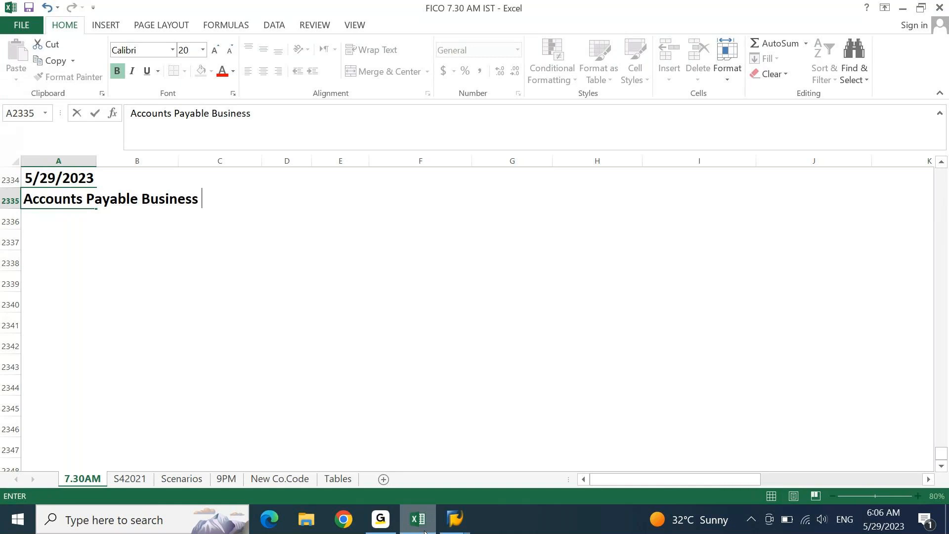
- Complete the 'Accounts Payable Business Process requirements.' heading and add 'Vendors / Supplier / Creditor / Seller' beneath it
type("ss requir")
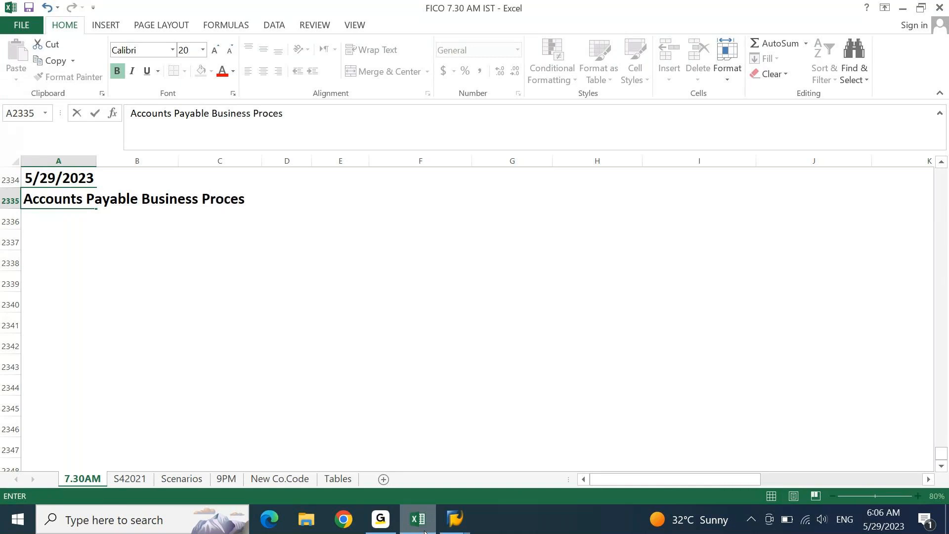
type("ements")
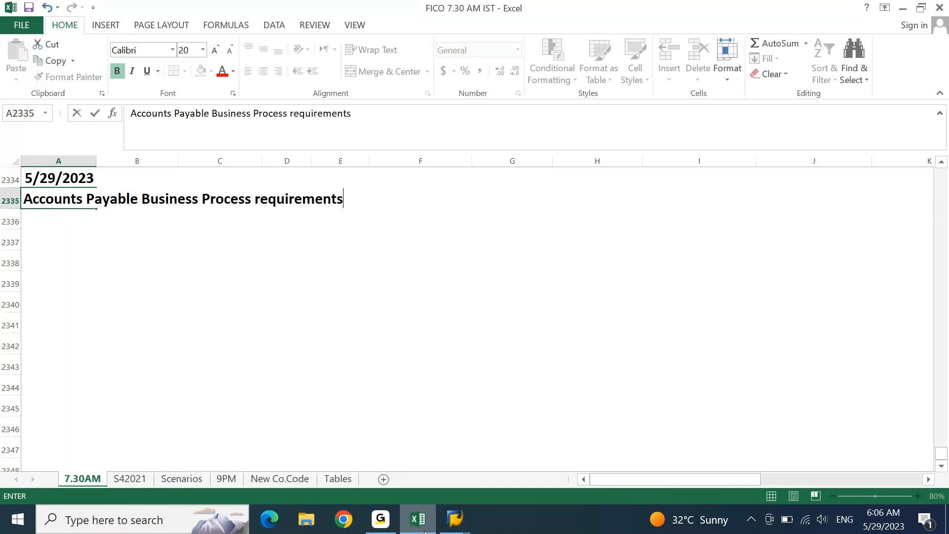
type(".")
key("Return")
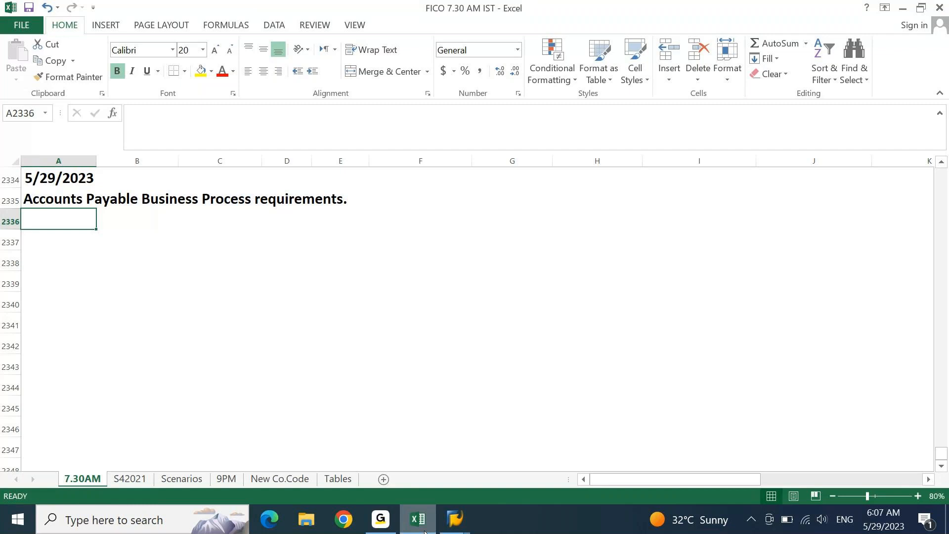
type("Vendor")
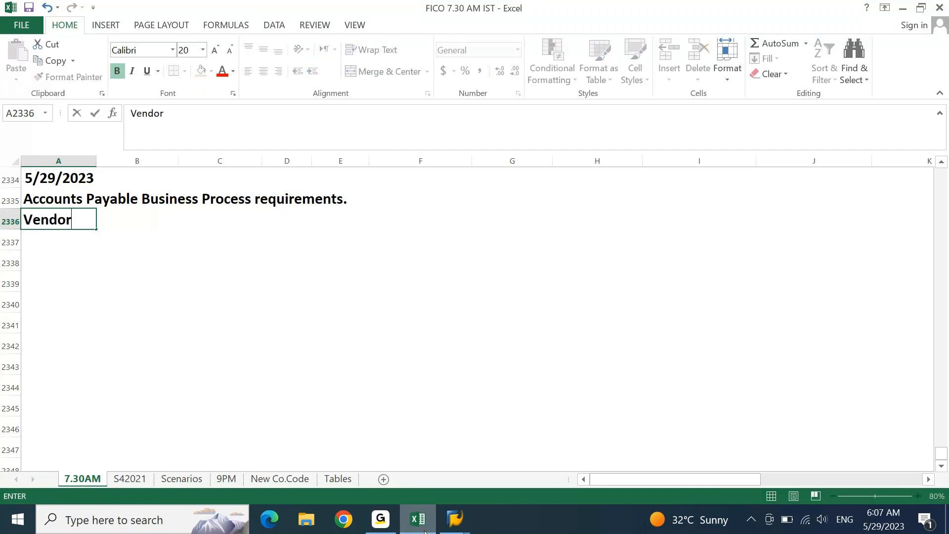
type("s")
type("/ Supplier ")
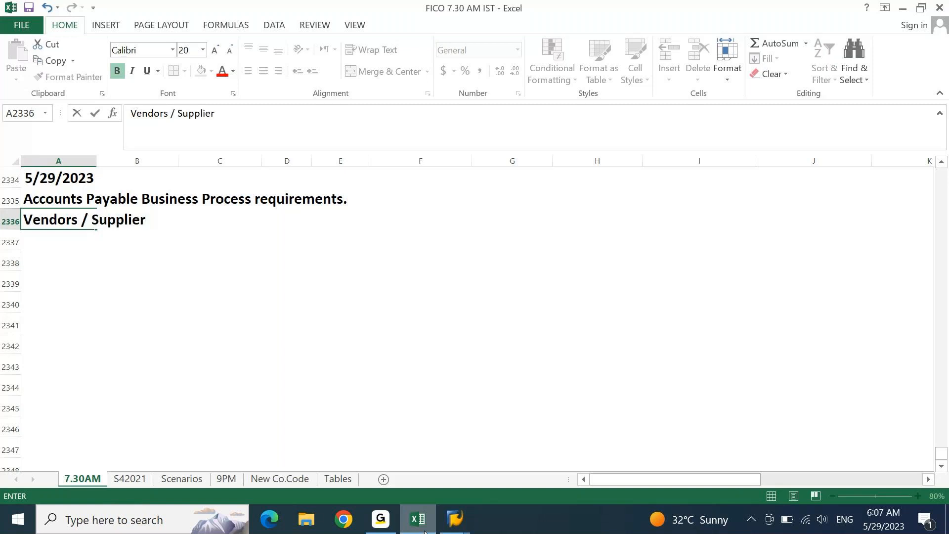
type("/ Cre")
type("dot")
key("BackSpace")
key("BackSpace")
type("itor / ")
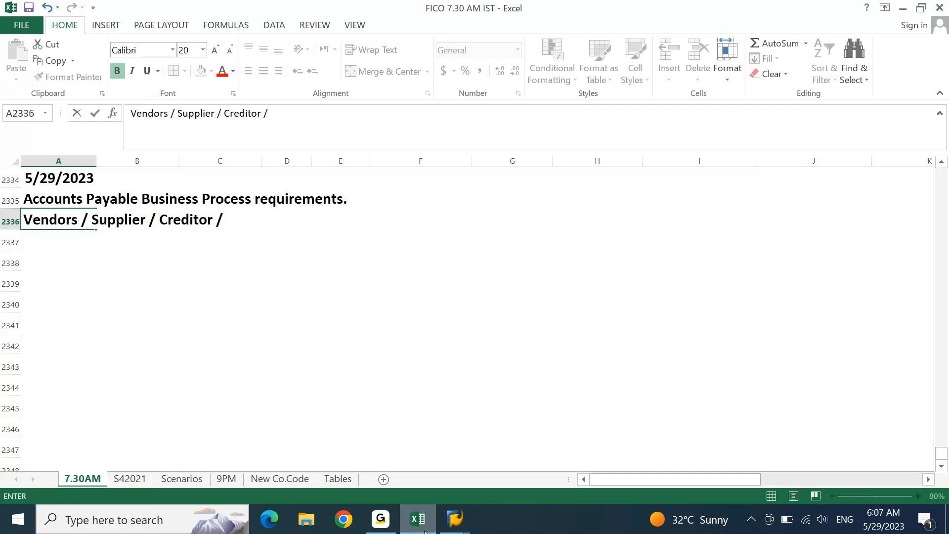
type("Seller")
key("Return")
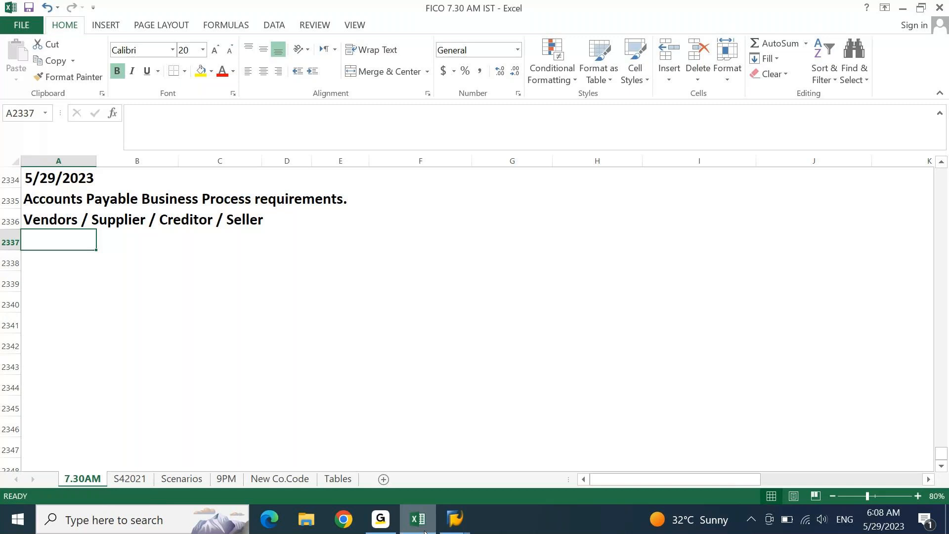
- Enter 'Accounts Payable is a Subledger accounting' in A2337
type("Accounts Oa")
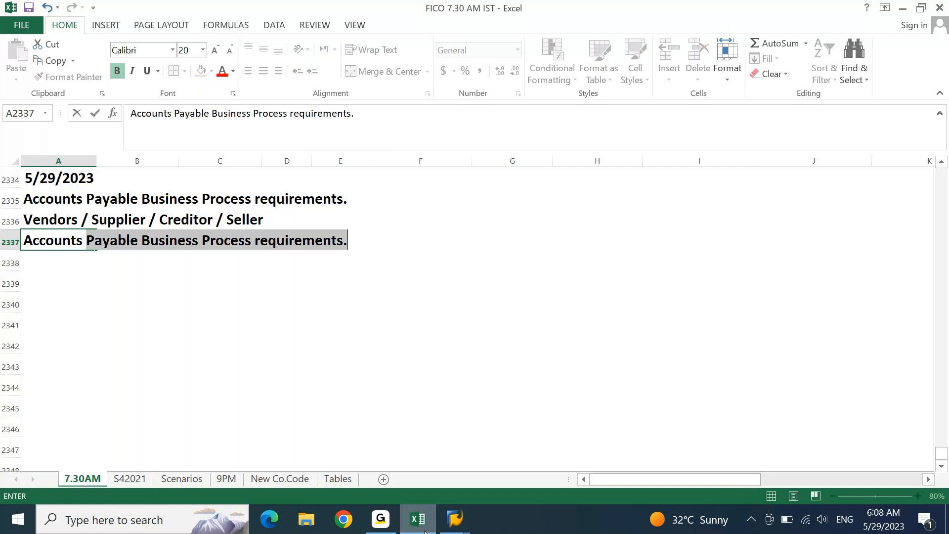
key("BackSpace")
key("BackSpace")
type("Payable is a ")
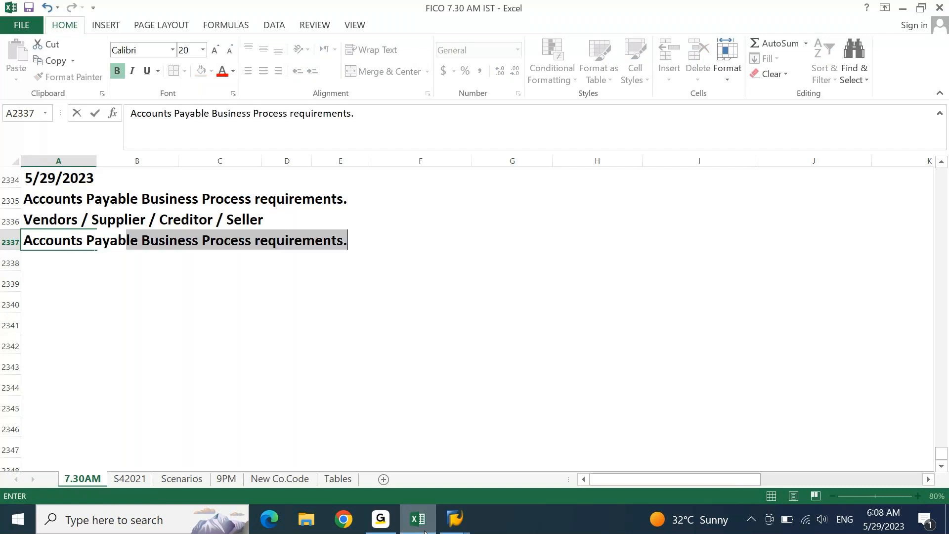
type("S")
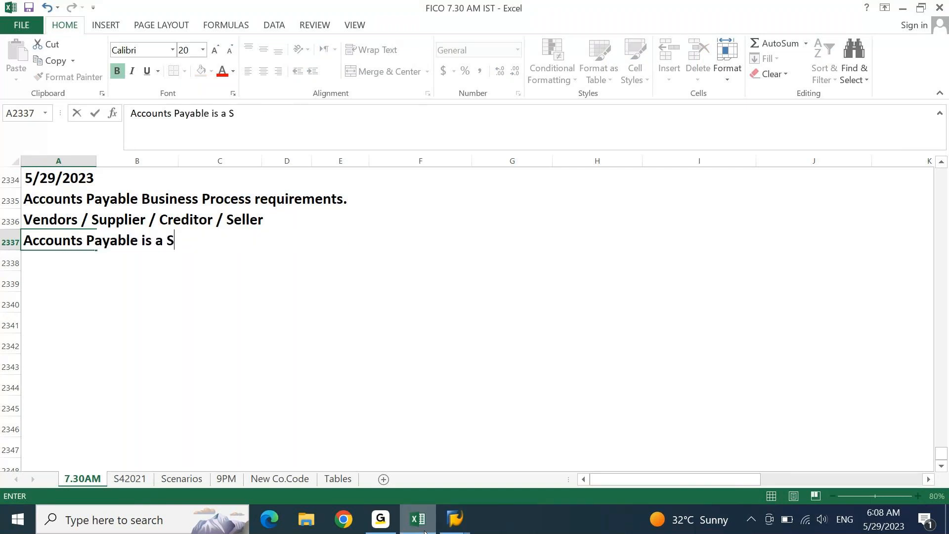
type("ubledger accounting")
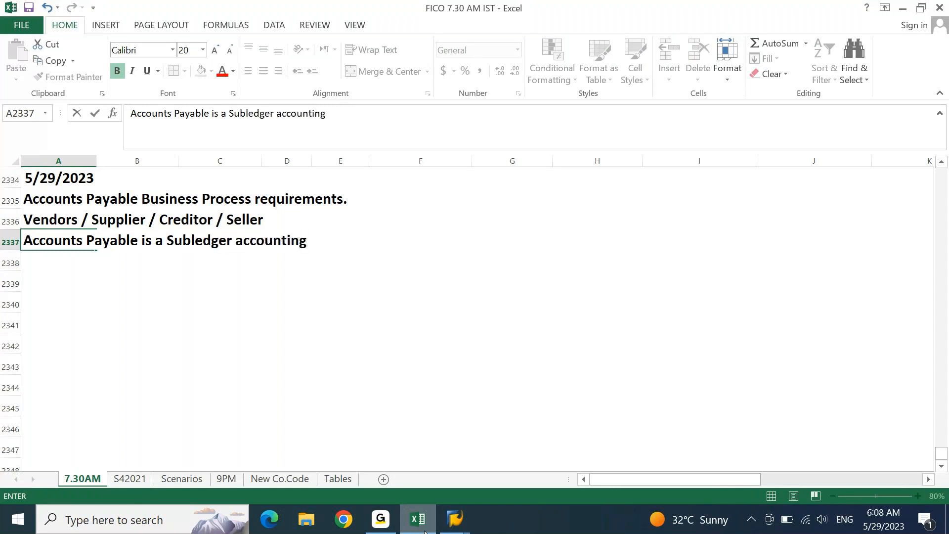
key("Return")
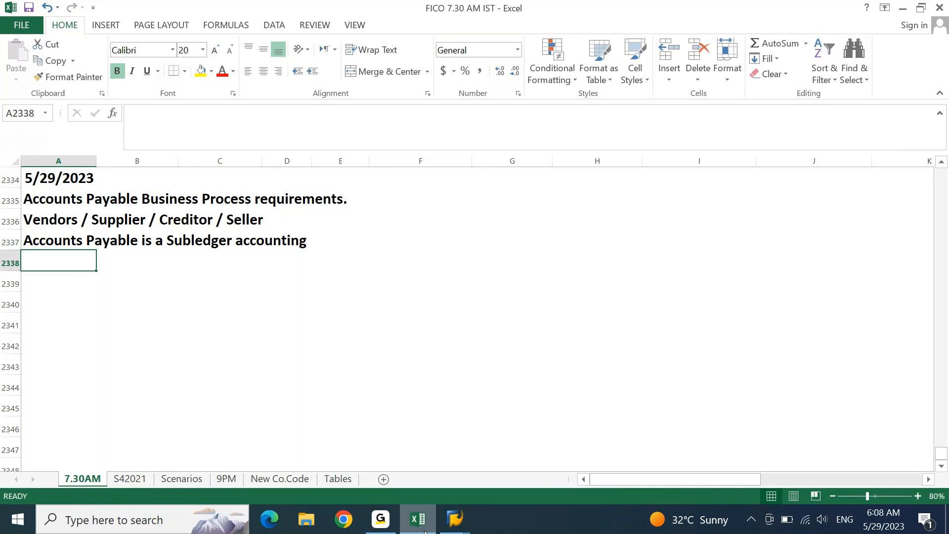
- Enter 'Subledger is connected to Main ledger using Reconciliation Account' in A2338
type("SUbledg")
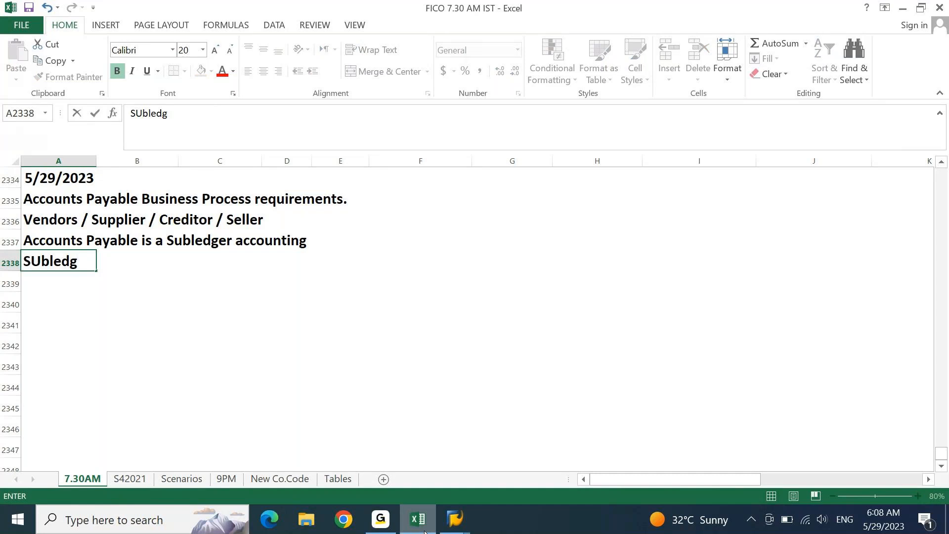
key("BackSpace")
key("BackSpace")
type("ger is")
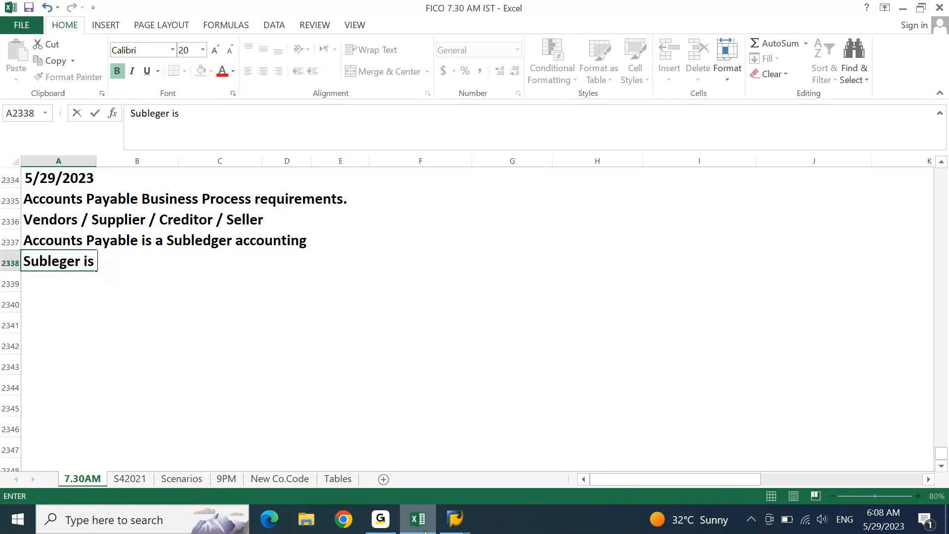
type(" connected ")
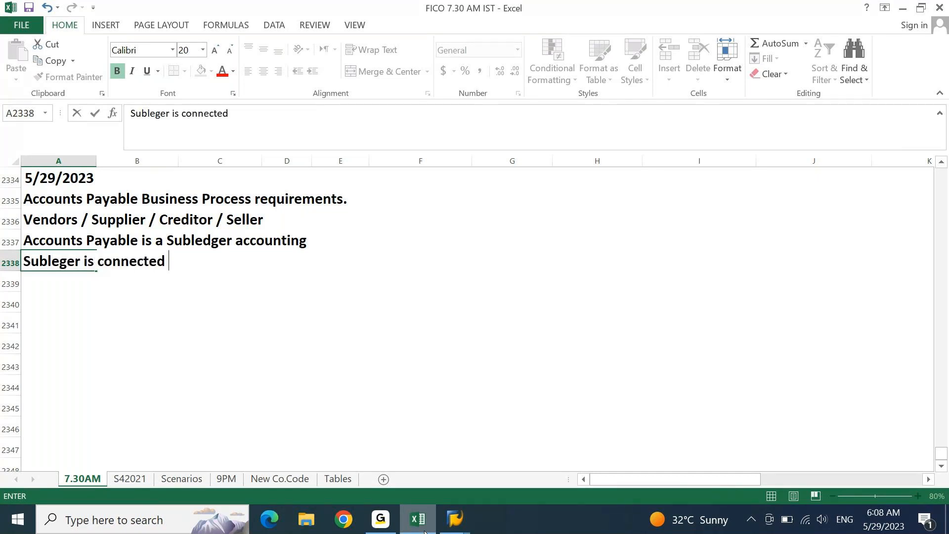
type("to Main ledger using Reco")
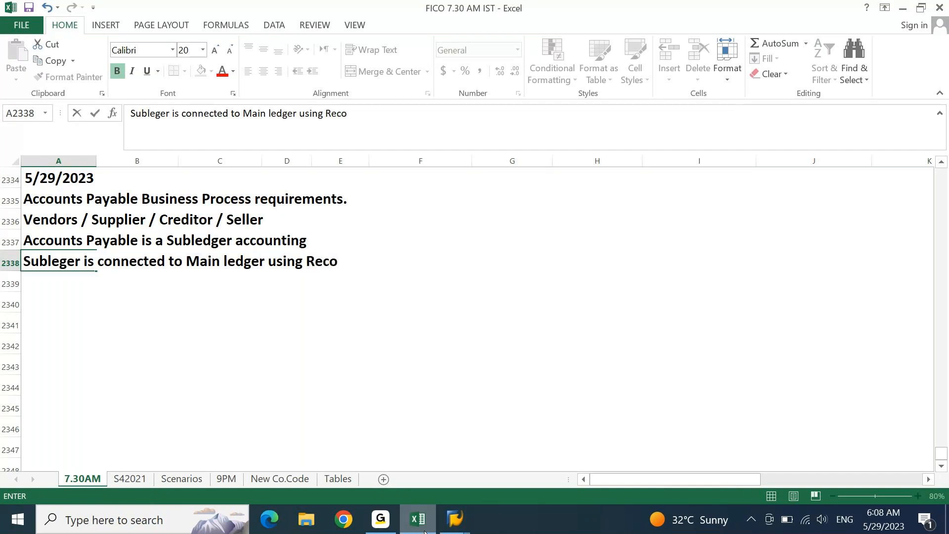
type("nciliat")
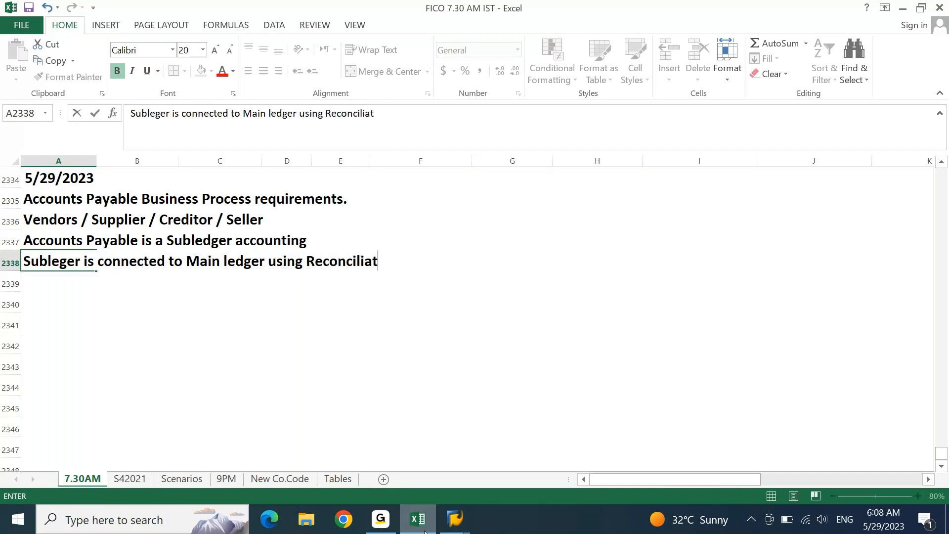
type("ion Account")
key("Return")
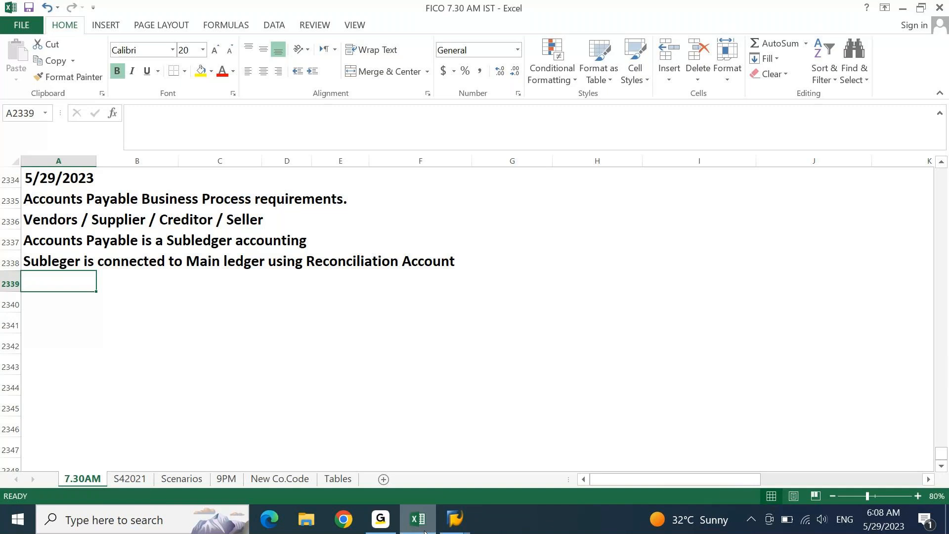
- Write the intro line 'We have two types Vendor Transactions in Business' in A2340
key("Down")
key("Up")
key("Up")
key("Down")
key("Down")
type("We have t")
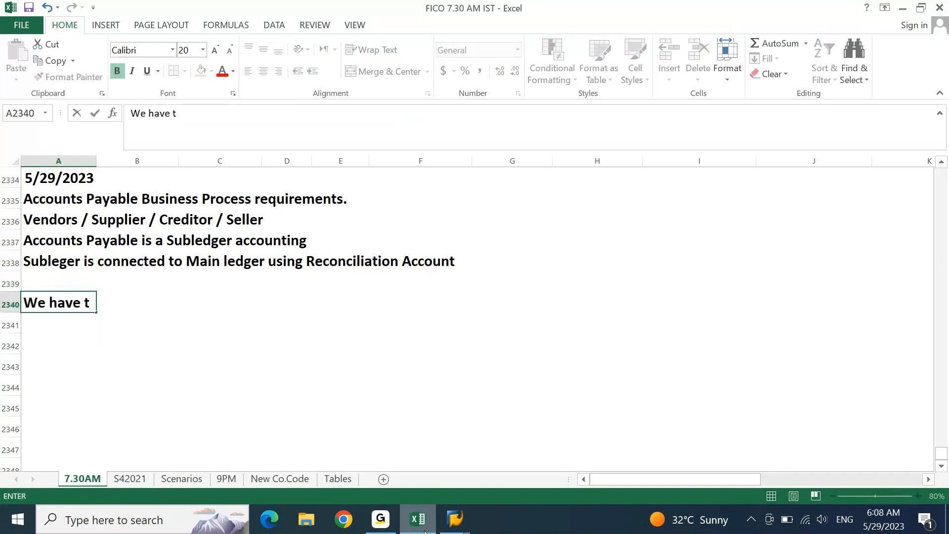
type("wo types")
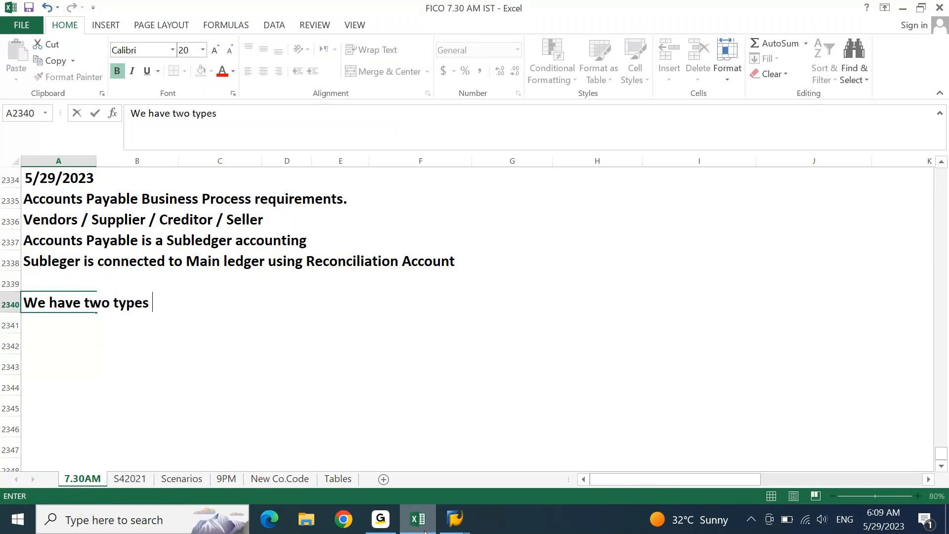
type(" Vn")
key("BackSpace")
type("end")
key("BackSpace")
type("ndor Transac")
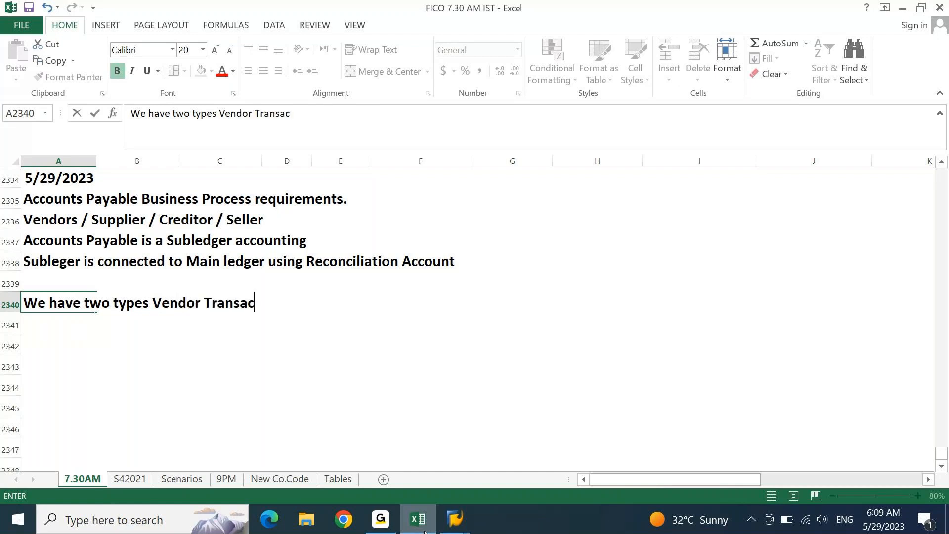
type("tions in ")
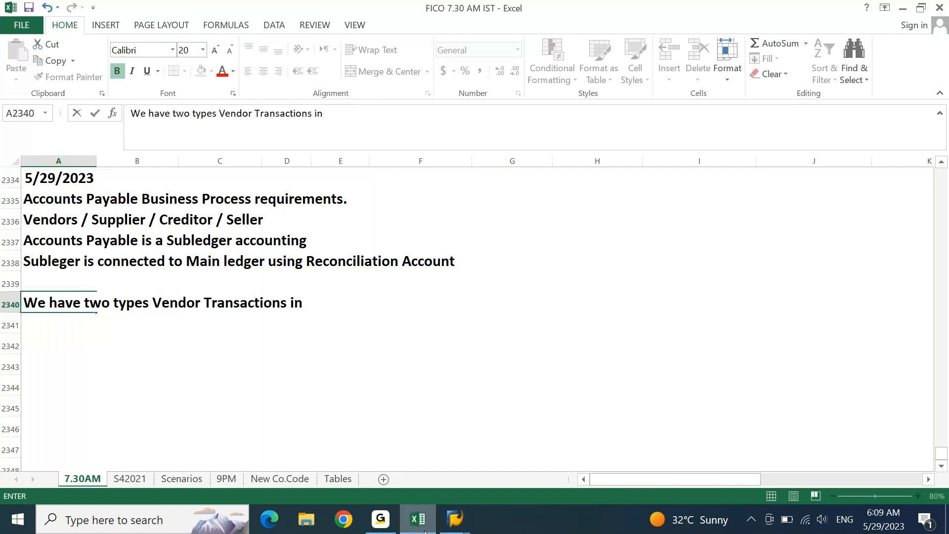
type("BUsiness")
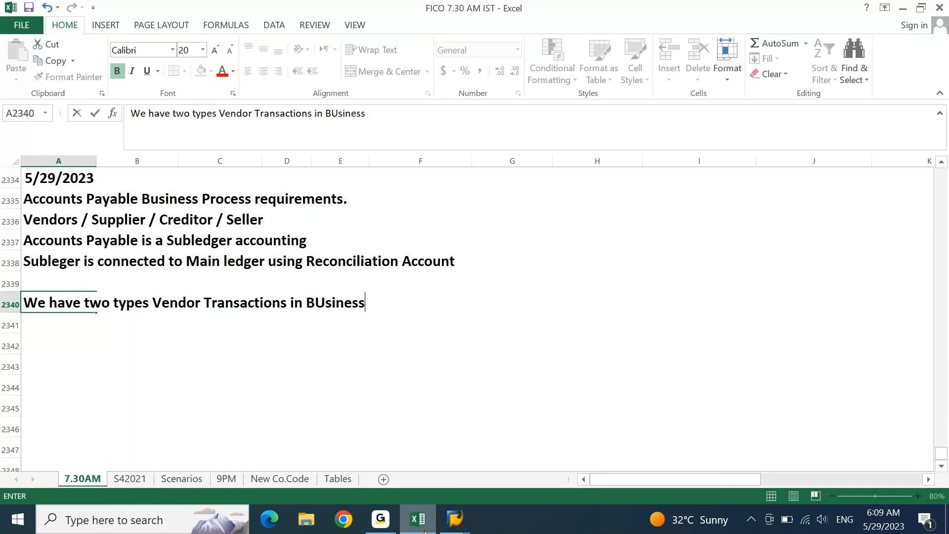
key("Return")
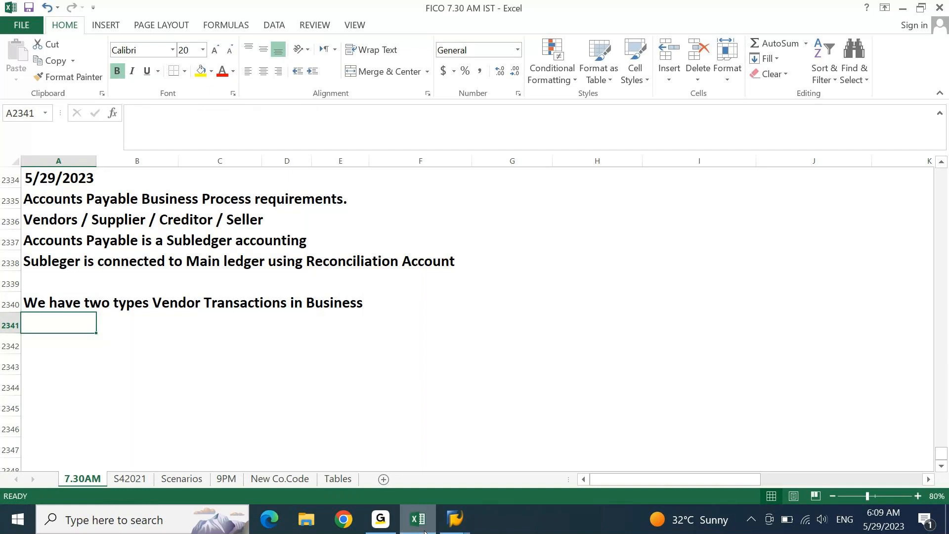
- List '1. Finance Vendor Transactions' in A2341 and '2. PO Vendor Transactions' in F2341
key("Down")
key("Up")
type("1. ")
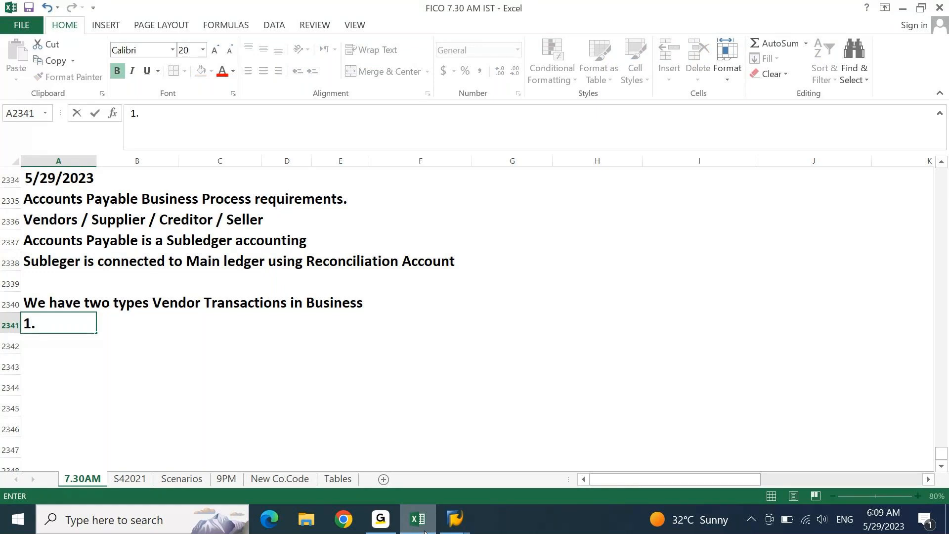
type("Finance Vendor Transa")
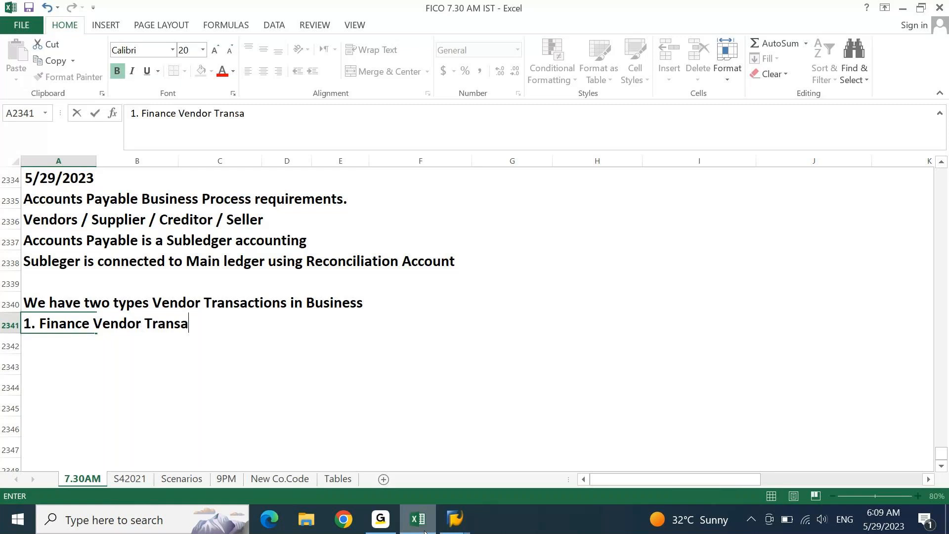
type("ctions")
key("Right")
key("Right")
key("Right")
key("Right")
key("Right")
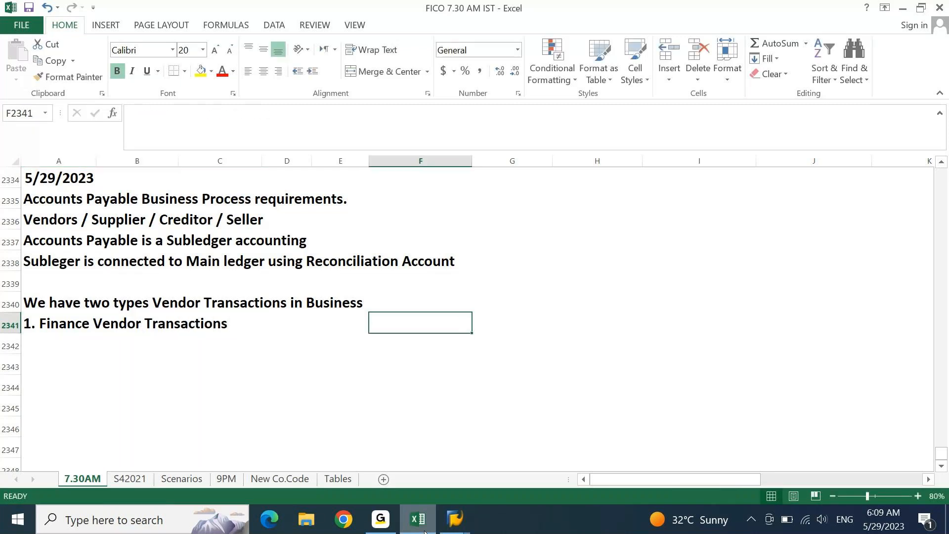
type("2. PO Vendor Transactions")
key("Return")
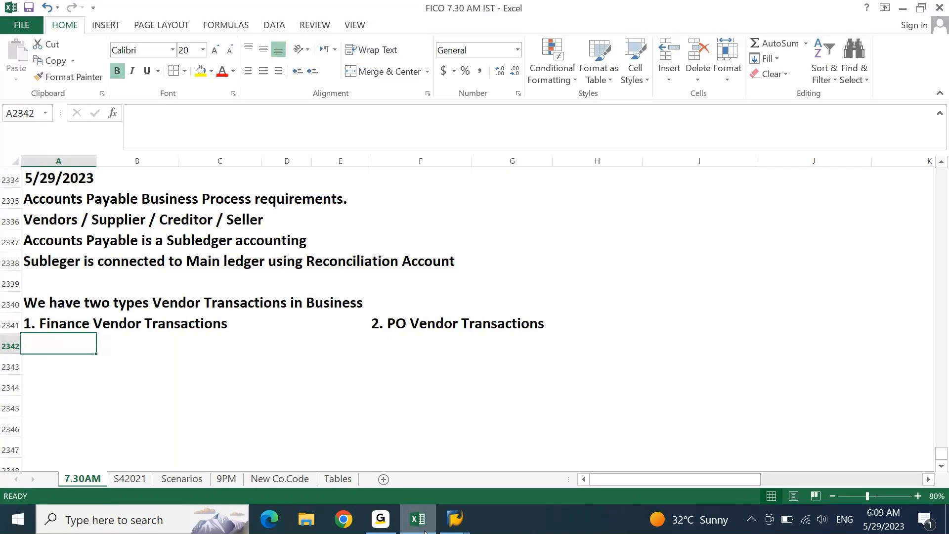
key("Return")
key("Return")
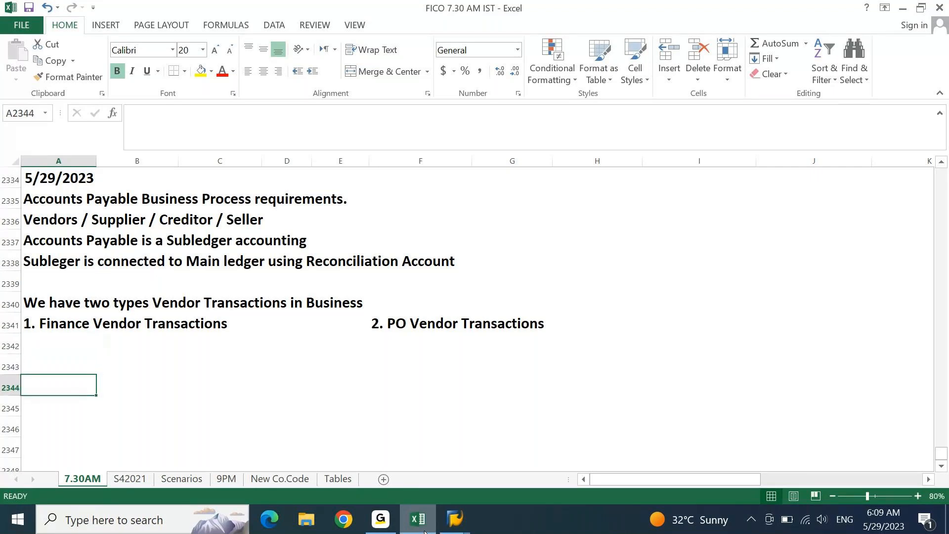
key("Up")
key("Up")
key("Up")
key("Down")
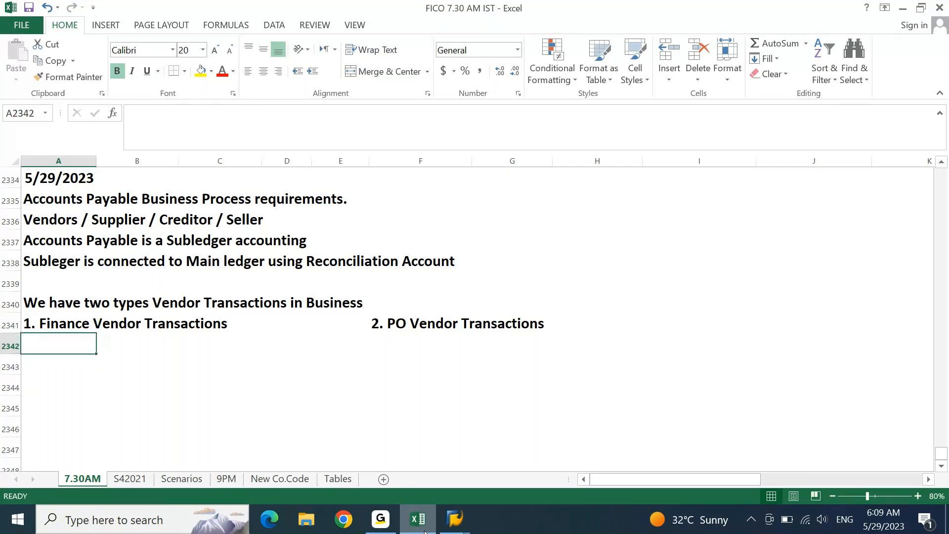
- Describe Finance transactions in A2342 as 'Pure Accounting entries.. ( FI Module only)'
type("Pure")
type("Accounting ")
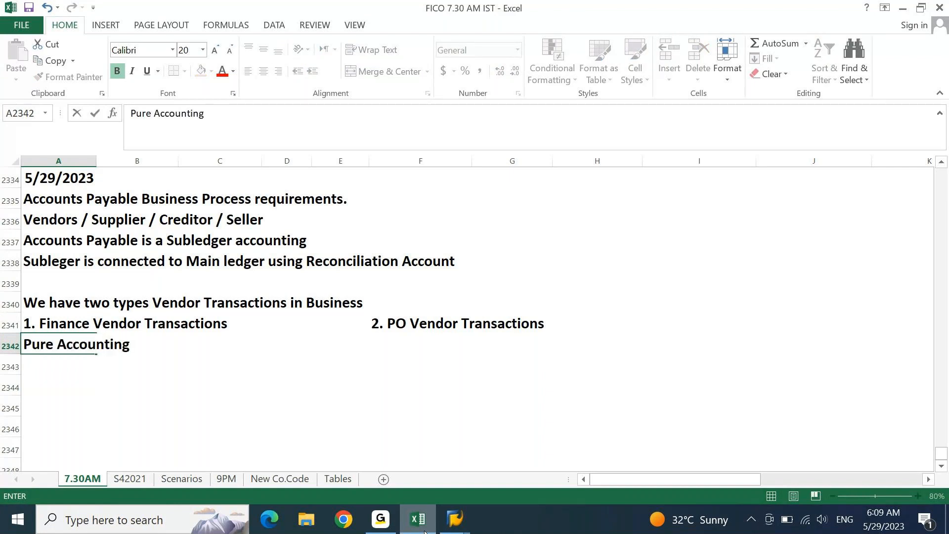
type("entries.. ( FI Module only)")
key("Return")
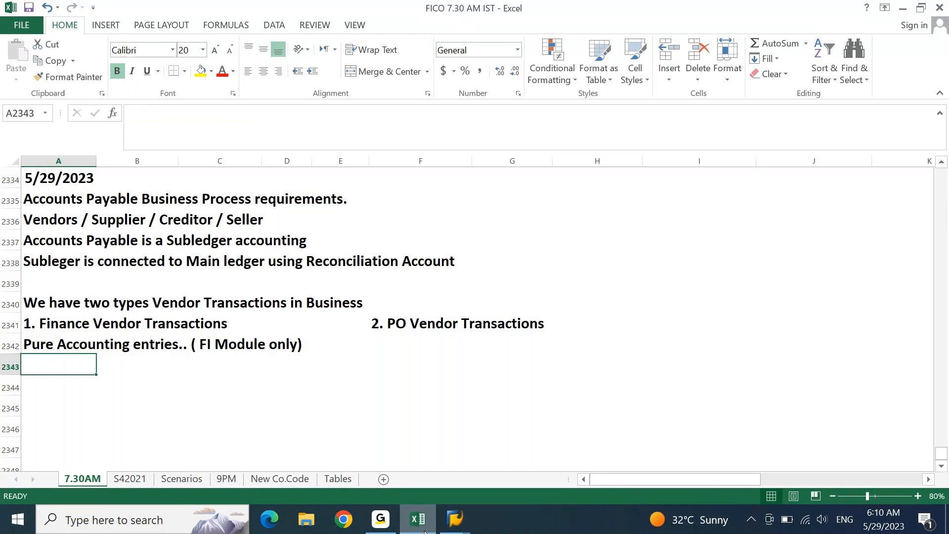
- Describe PO transactions in F2342 as 'Logistics related entries ( MM Module integrated to FI Module)'
key("Up")
key("ctrl+Right")
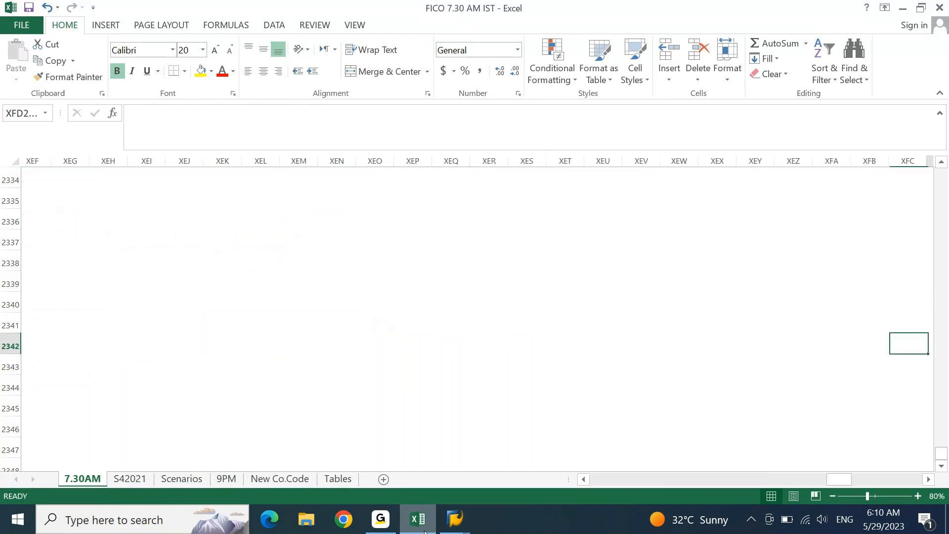
key("ctrl+Left")
key("Right")
key("Right")
key("Right")
key("Right")
key("Right")
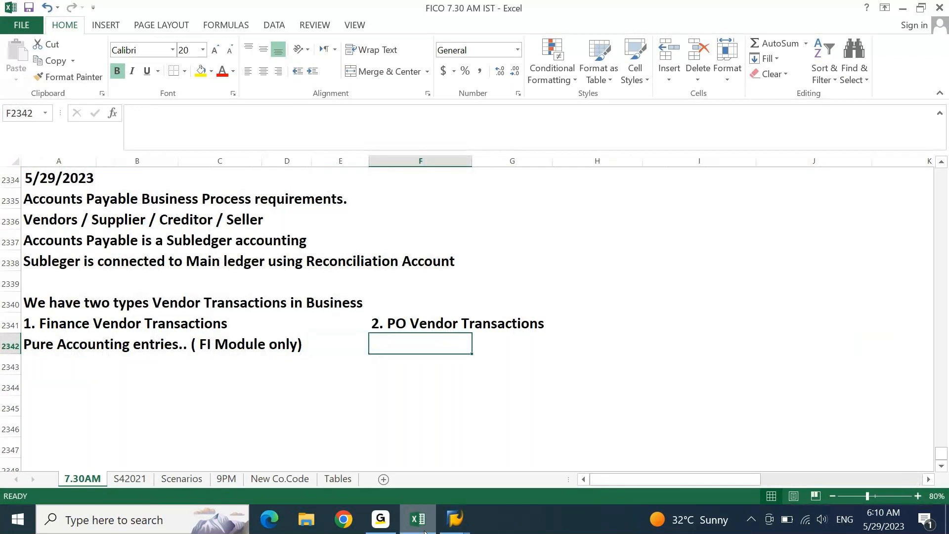
type("Logi")
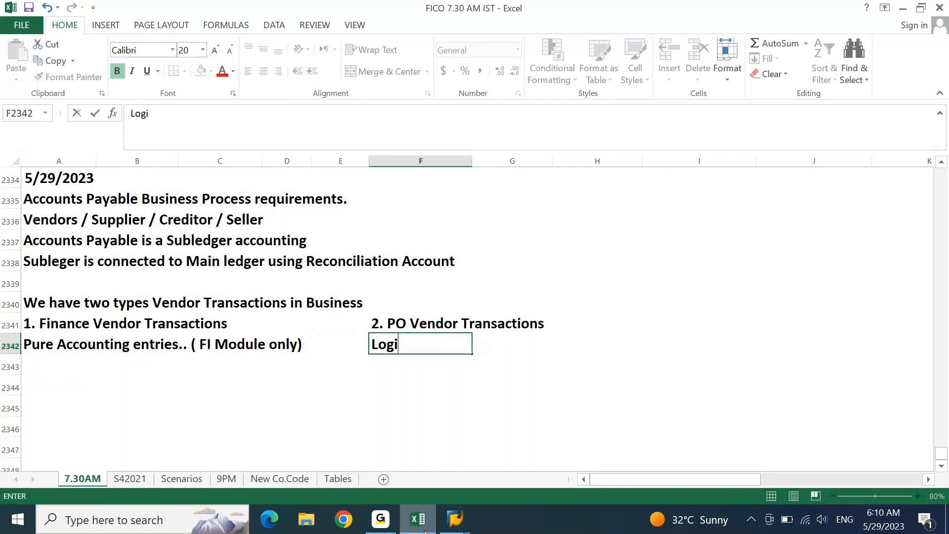
type("stics rel")
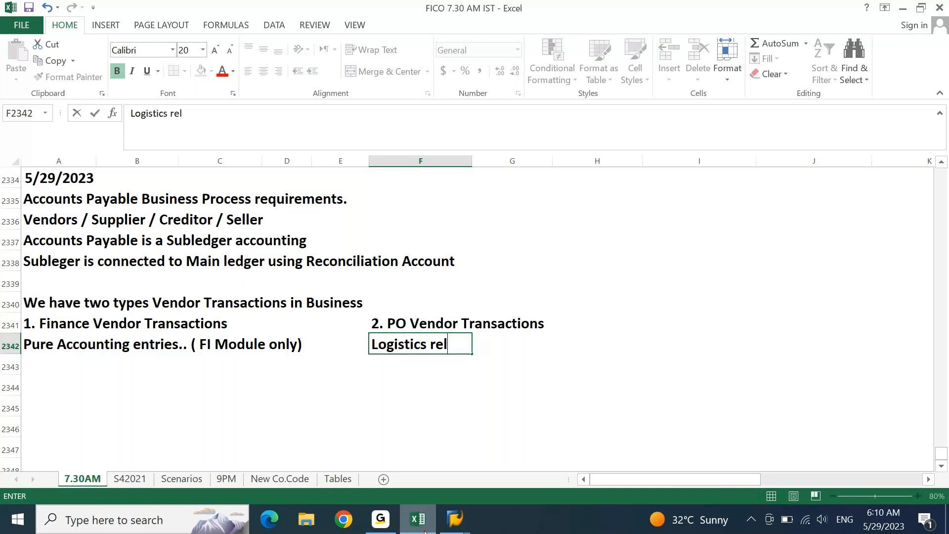
type("ated entries")
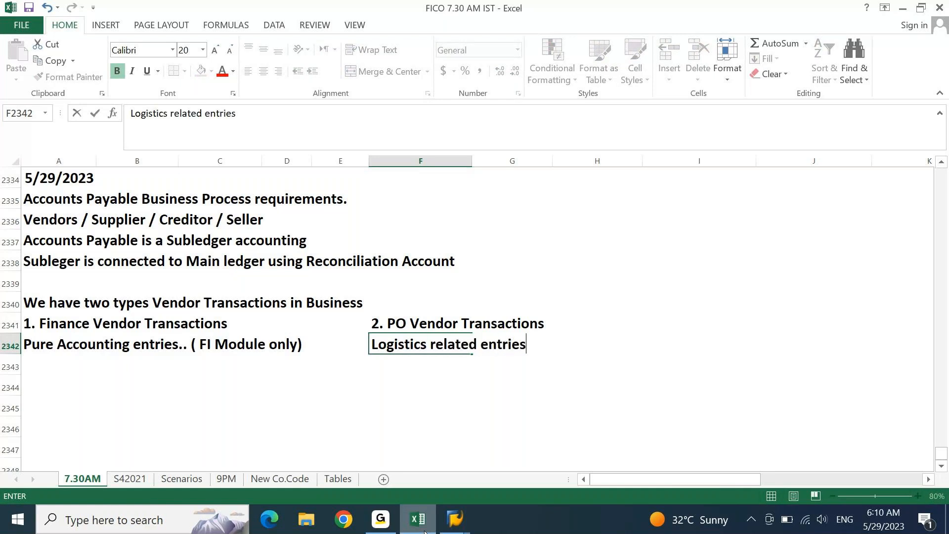
type(" ( MM Module intrgrated to FI Module)")
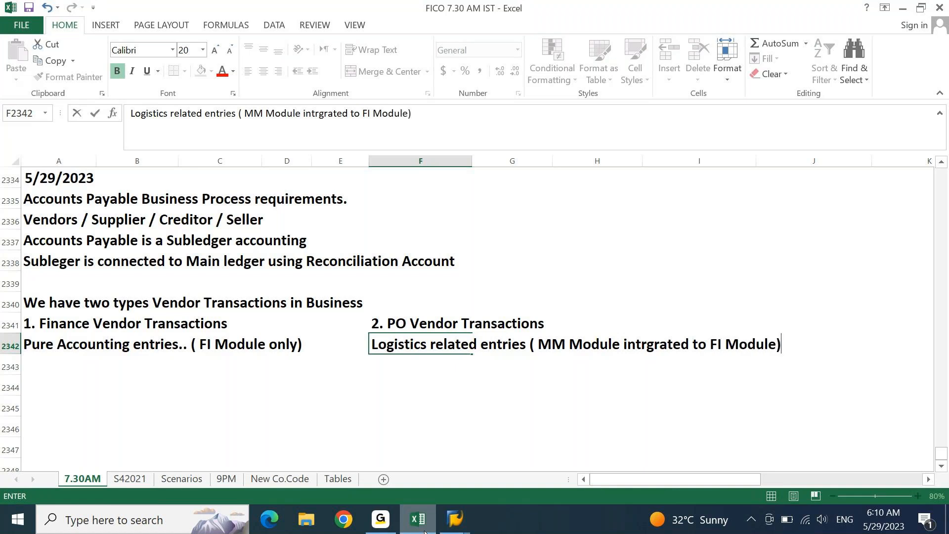
key("Return")
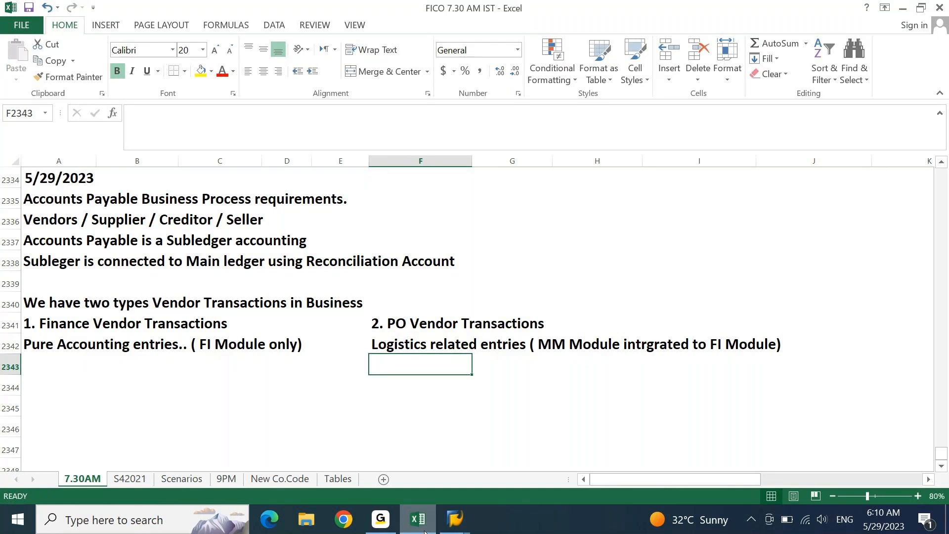
- Enter 'Here we are configuring and testing FI Module Accounts Payable.' in A2344
key("Home")
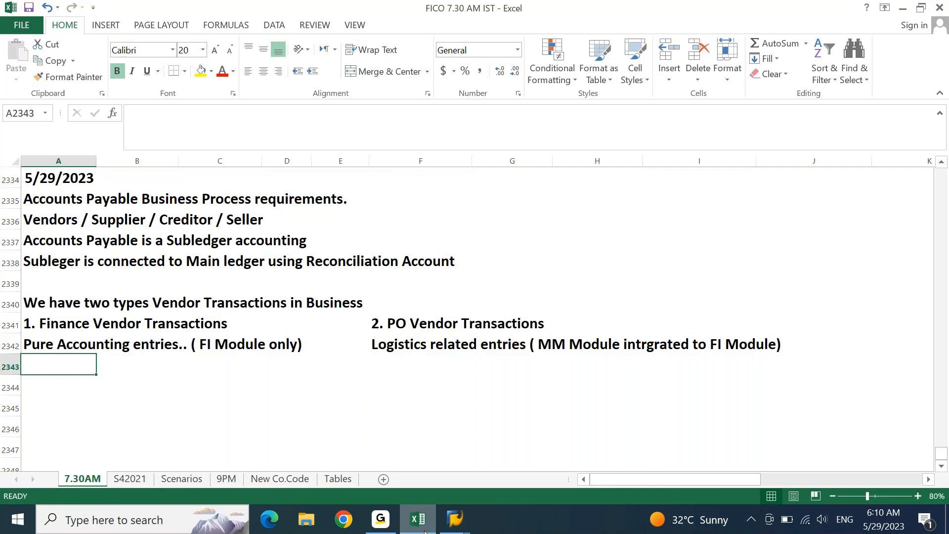
key("Up")
key("Up")
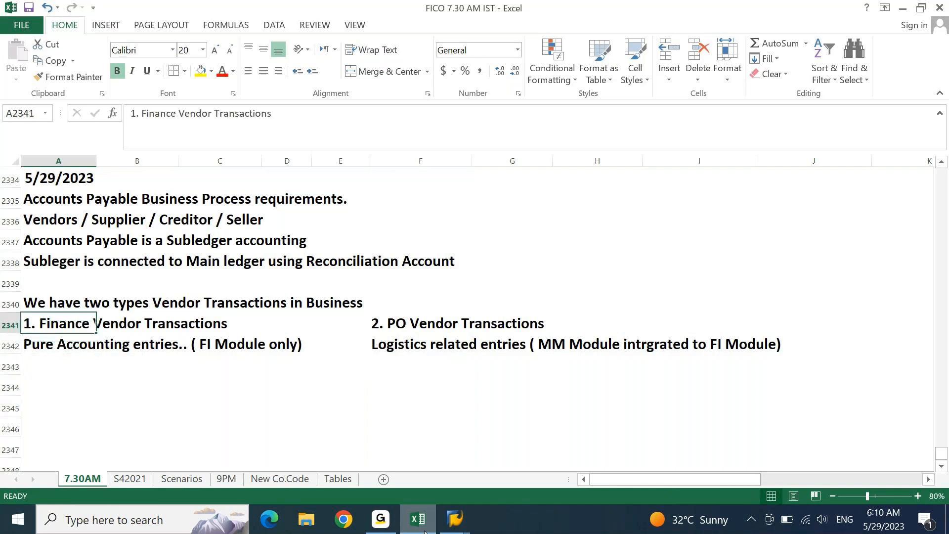
key("Down")
key("Down")
key("Down")
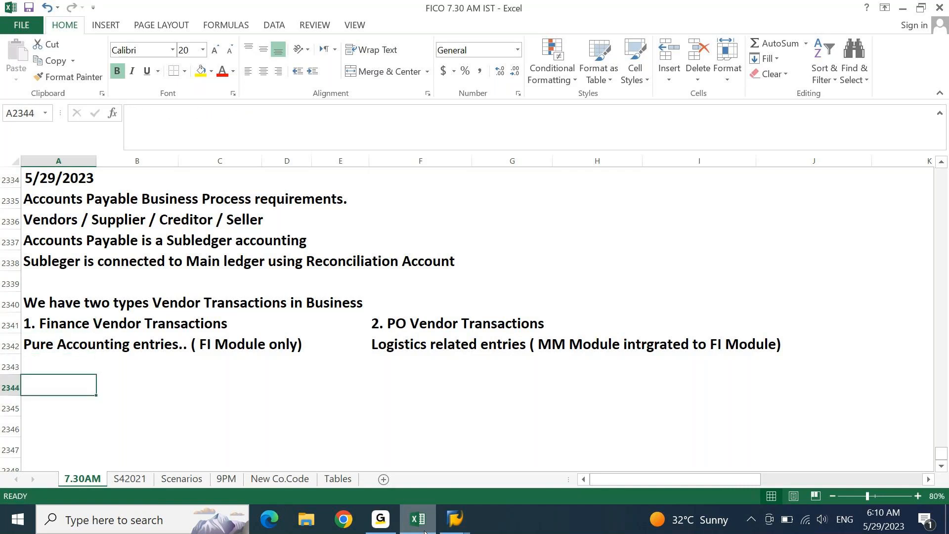
type("Here we ae")
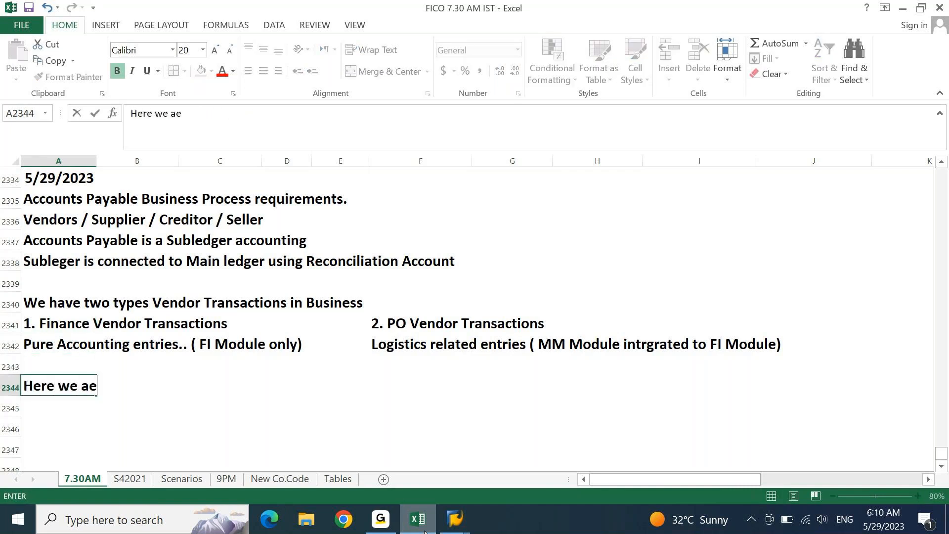
key("BackSpace")
type("re con")
type("figuring")
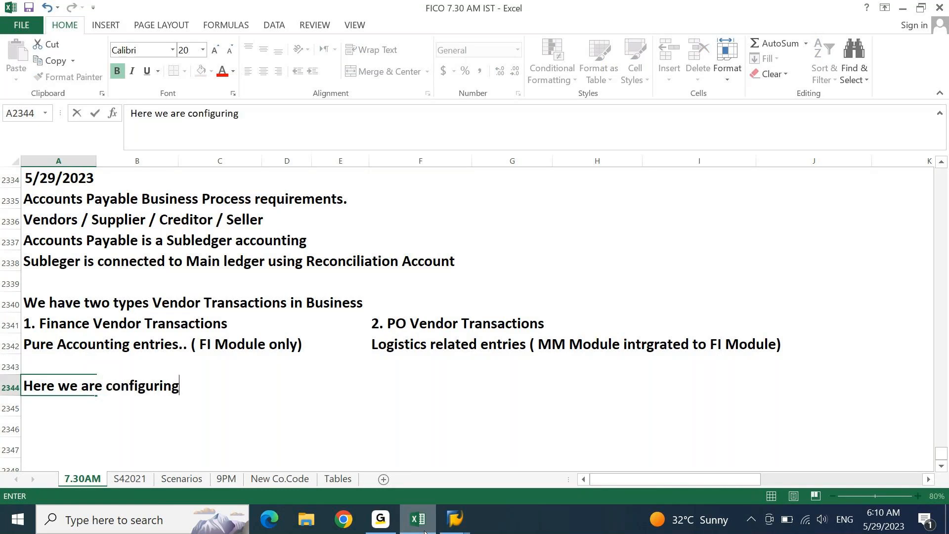
type(" and res")
key("BackSpace")
key("BackSpace")
key("BackSpace")
type("testing ")
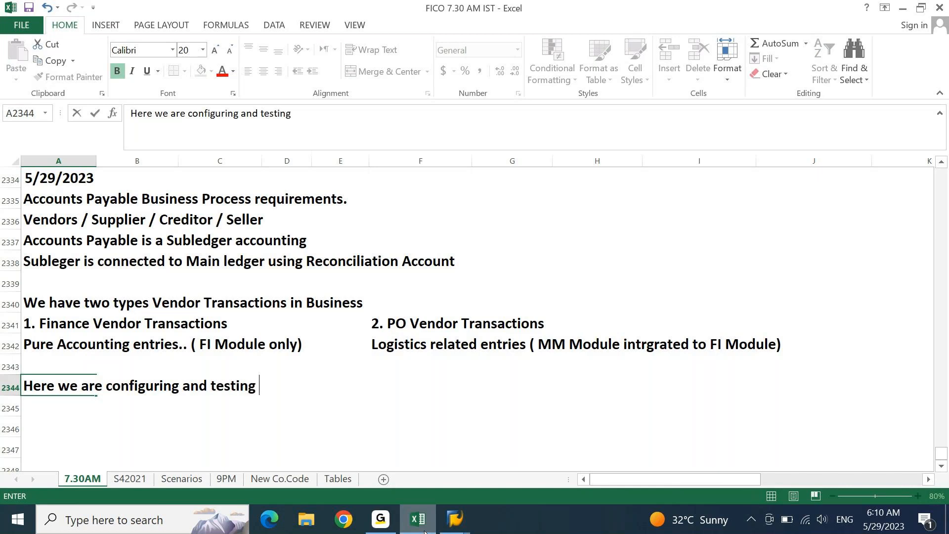
type("FI Module Acco")
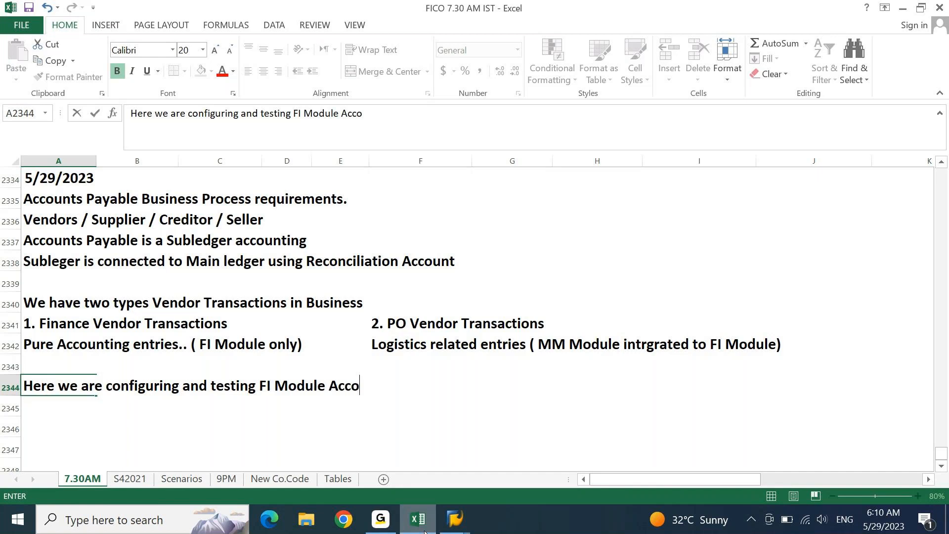
type("unts Payable.")
key("Return")
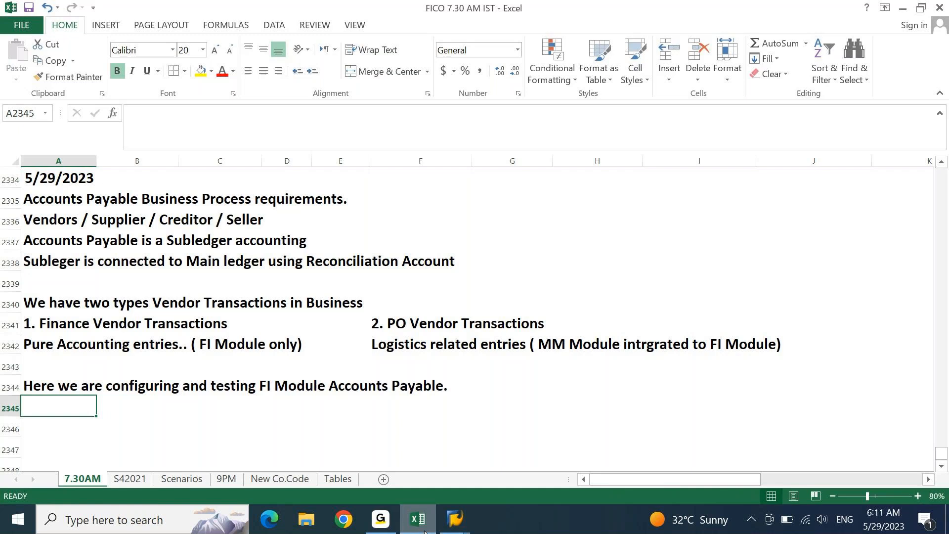
- Select the PO Vendor Transactions heading, then return to column A below the notes
left_click(169, 361)
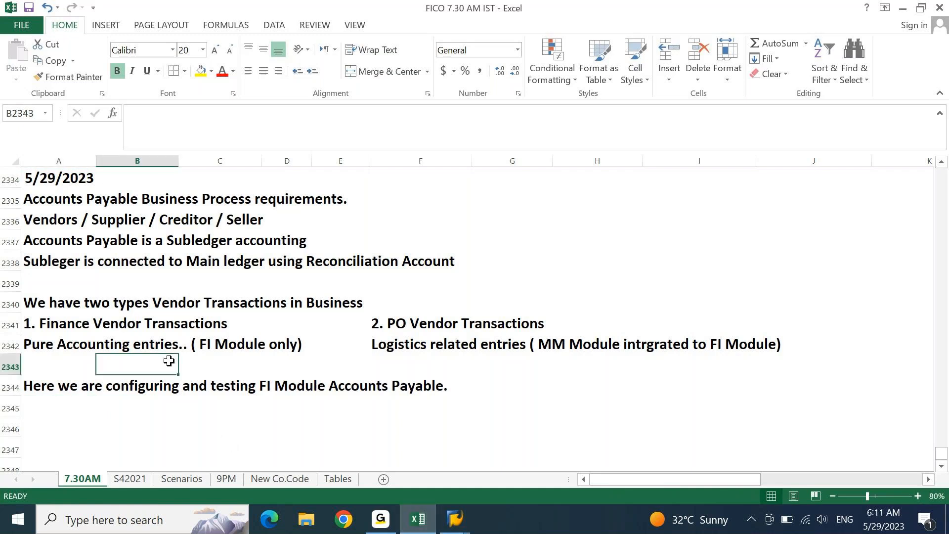
left_click(434, 332)
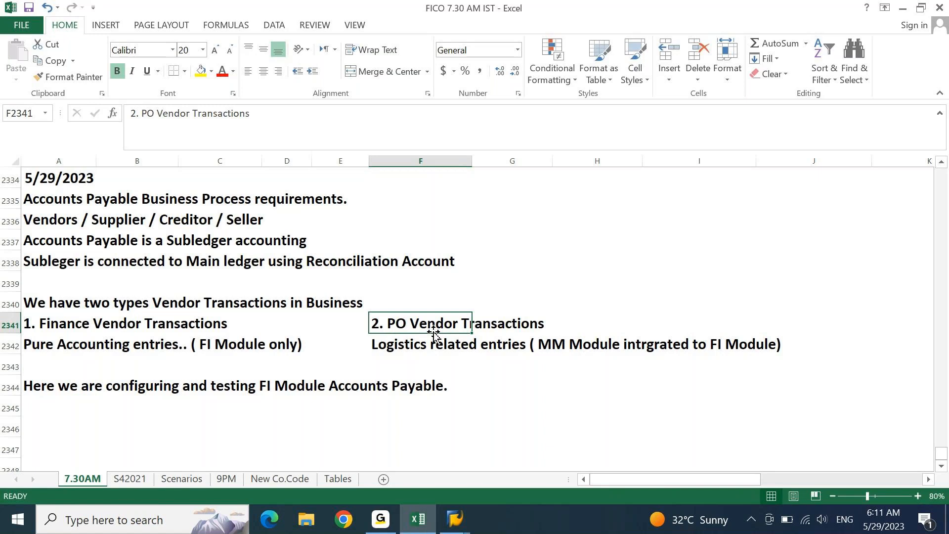
key("Home")
key("Down")
key("Down")
key("Down")
key("Down")
key("Down")
key("Down")
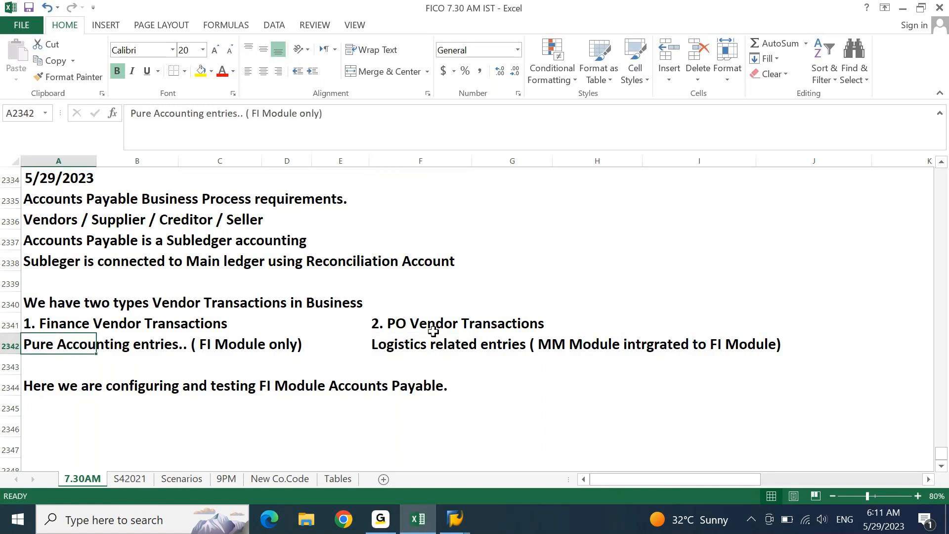
key("Down")
key("Down")
key("Down")
key("Down")
key("Down")
key("Down")
key("Down")
key("Down")
key("Down")
key("Down")
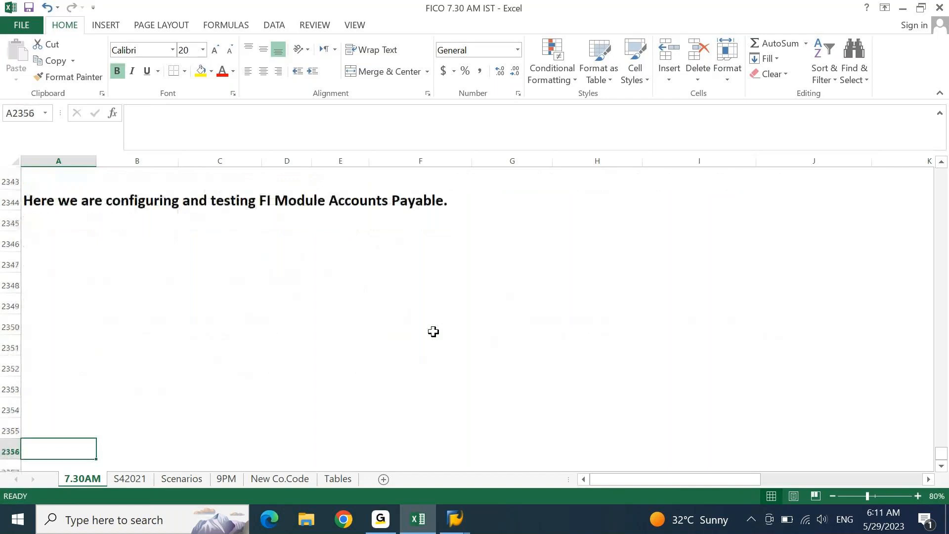
- Enter 'In Accounts payables we will be classifying Vendors into different categories.' in A2346
key("Up")
key("Up")
key("Up")
key("Up")
key("Up")
key("Up")
key("Up")
key("Up")
key("Up")
key("Up")
key("Up")
key("Up")
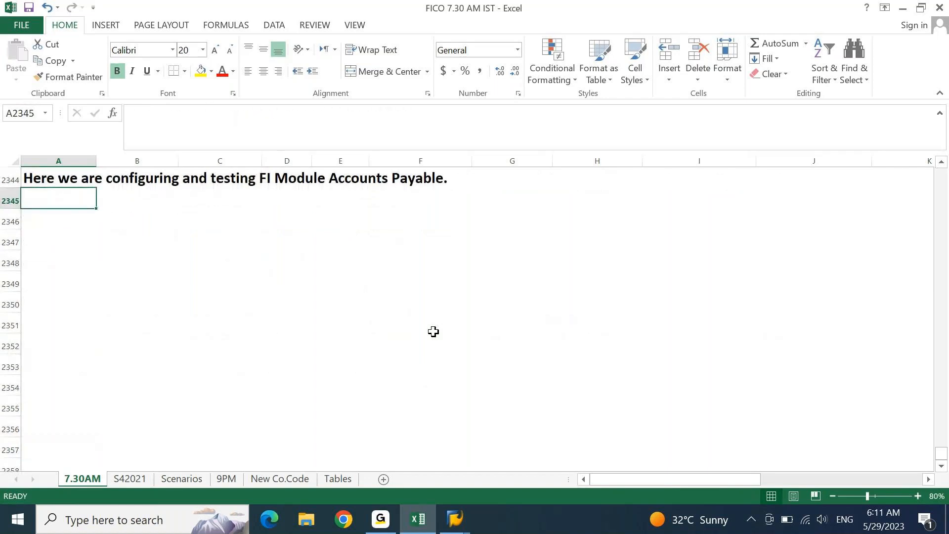
key("Down")
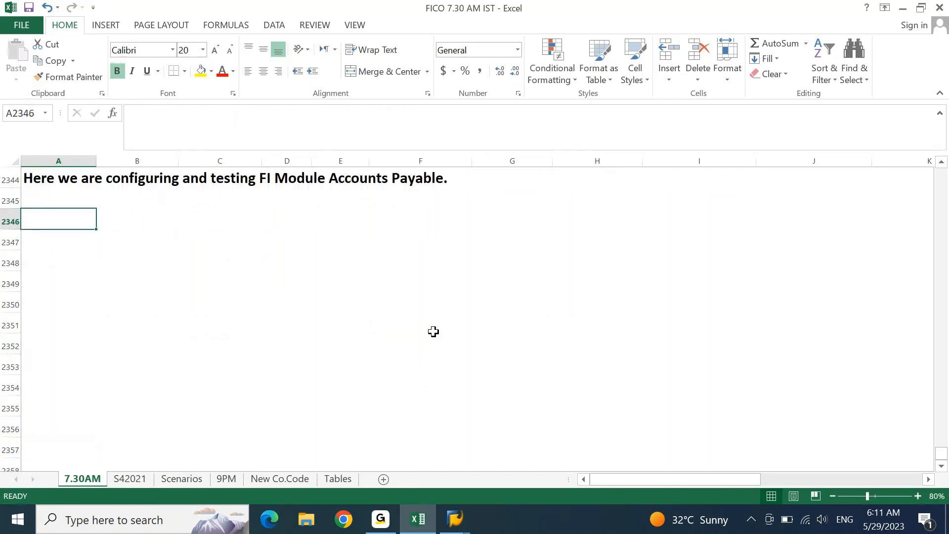
type("In Account")
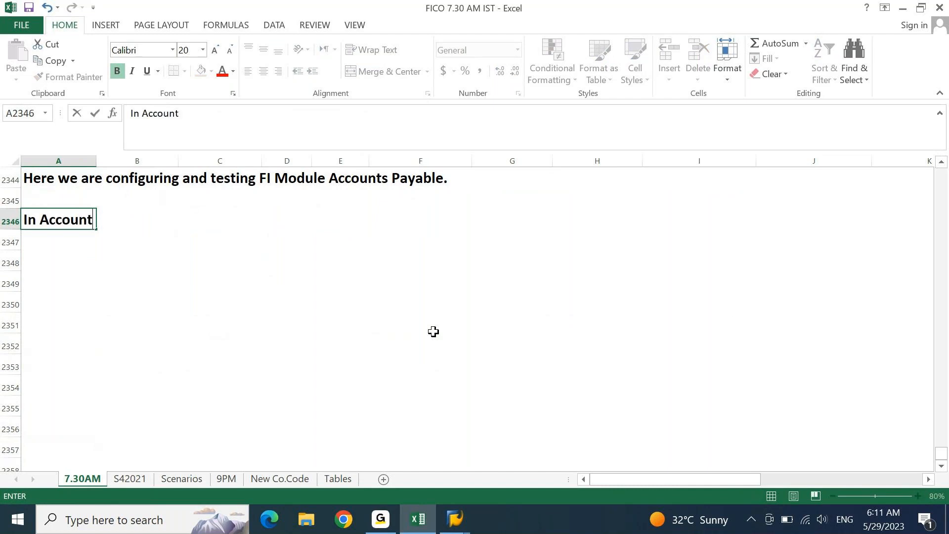
type("s payables we will be ")
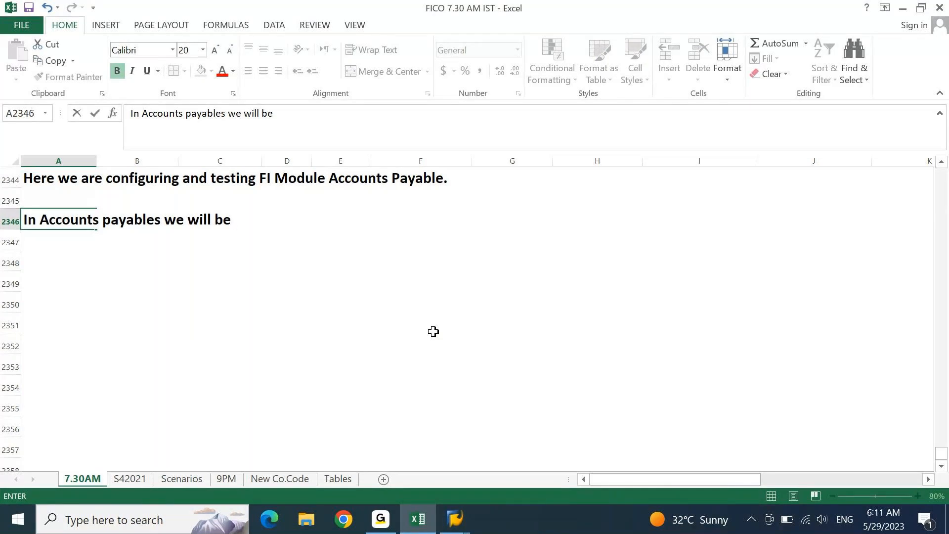
type("classifying cend")
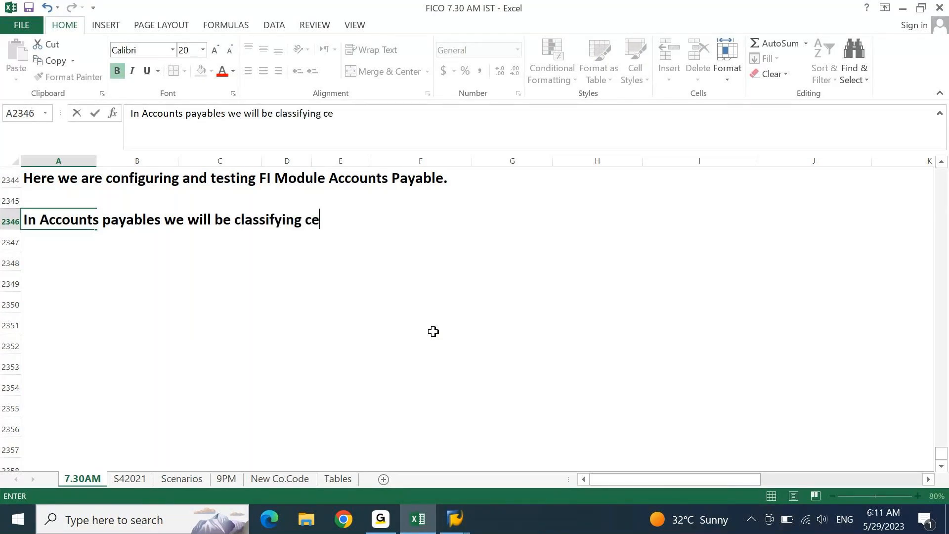
key("BackSpace")
key("BackSpace")
key("BackSpace")
key("BackSpace")
type("Vendor")
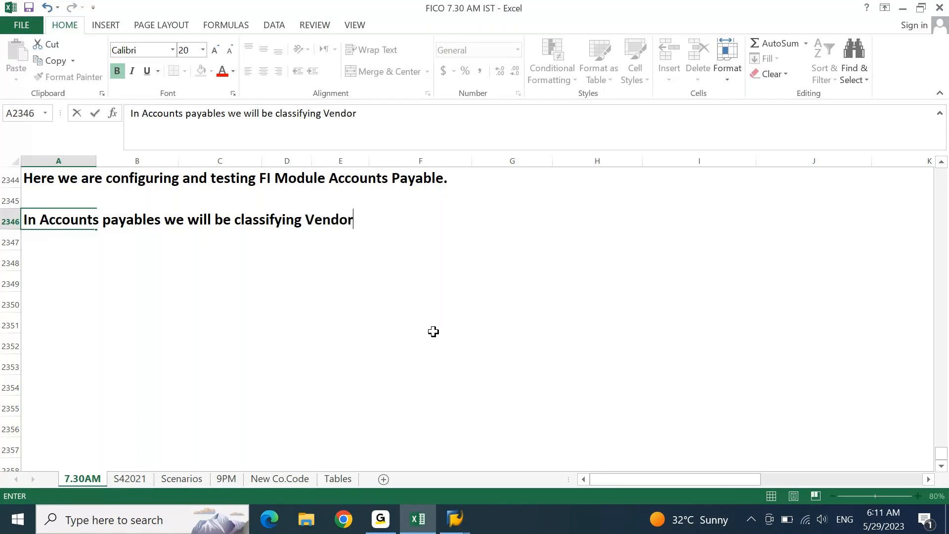
type("s into different ca")
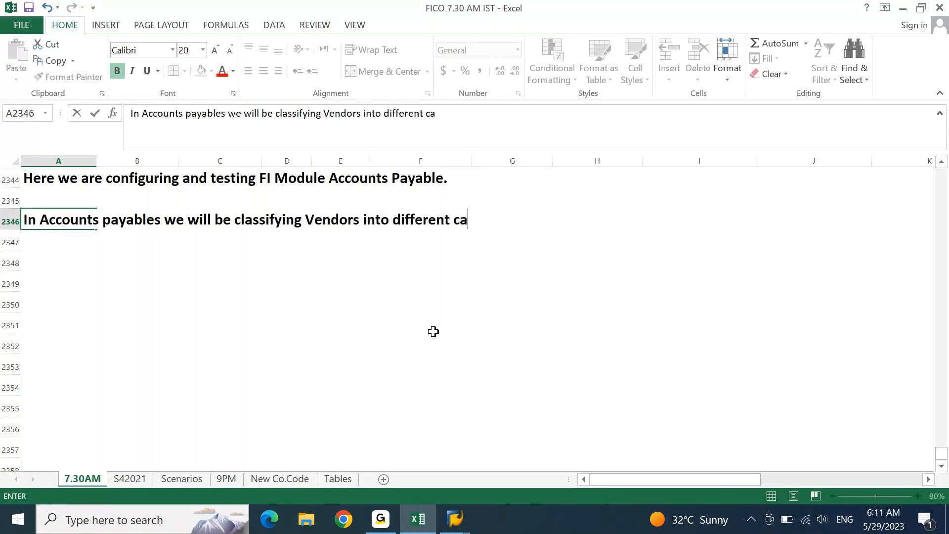
type("tegories.")
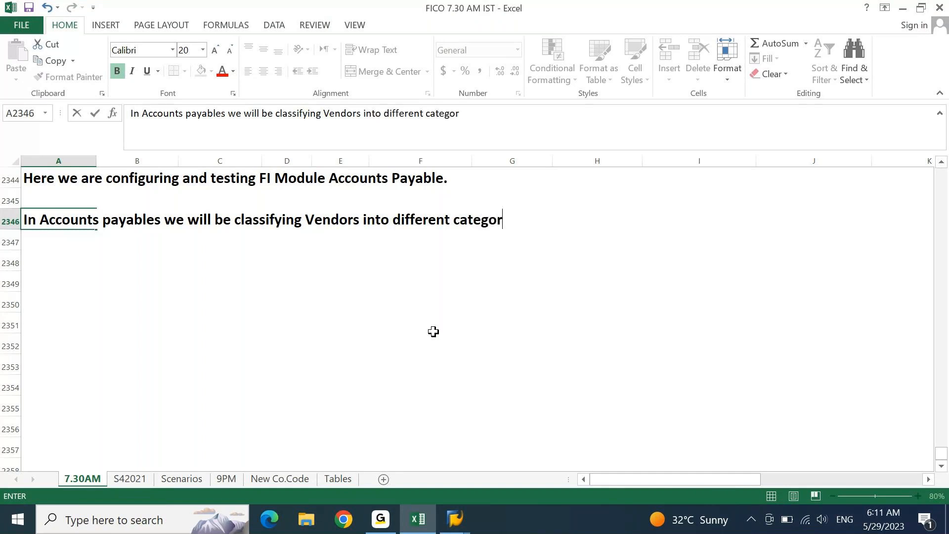
key("Return")
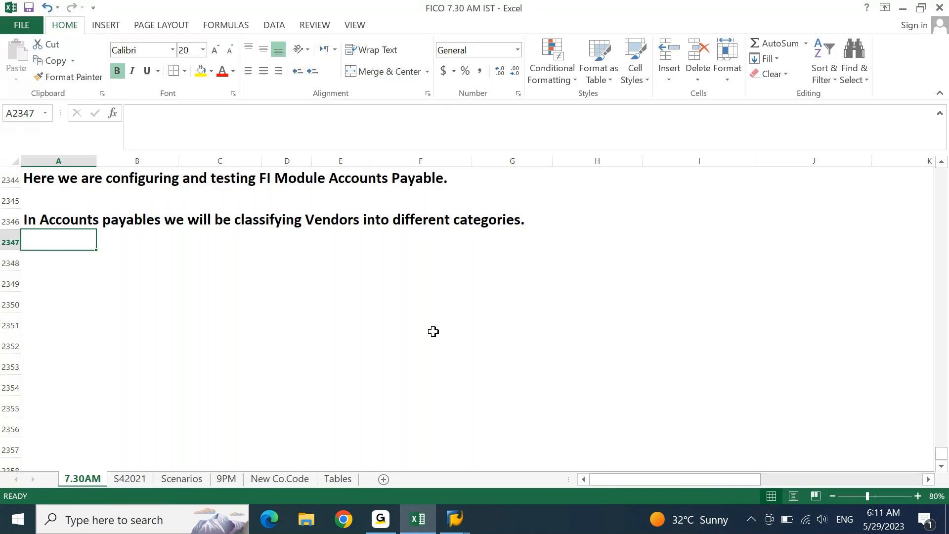
- Complete A2347: the classification ensures Payables are reported properly in the Balance Sheet
type("This c")
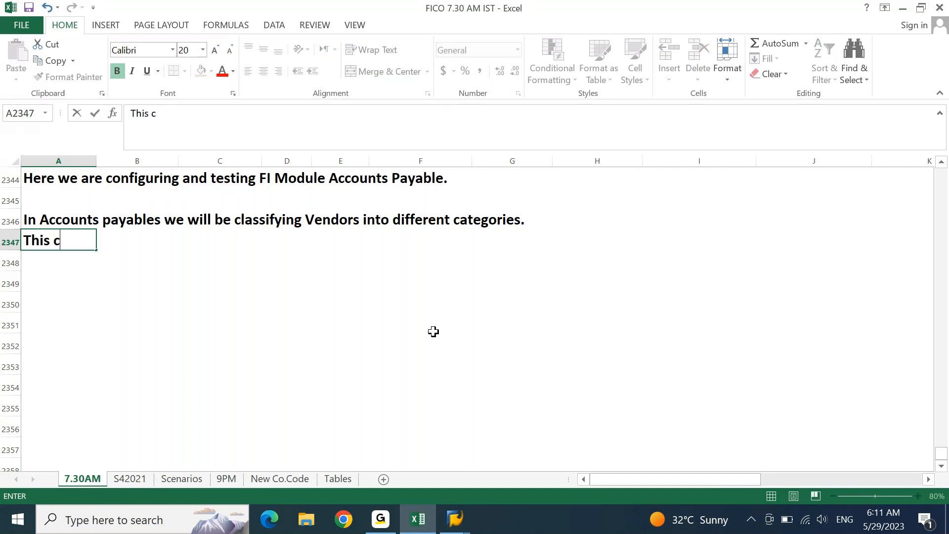
type("alssifica")
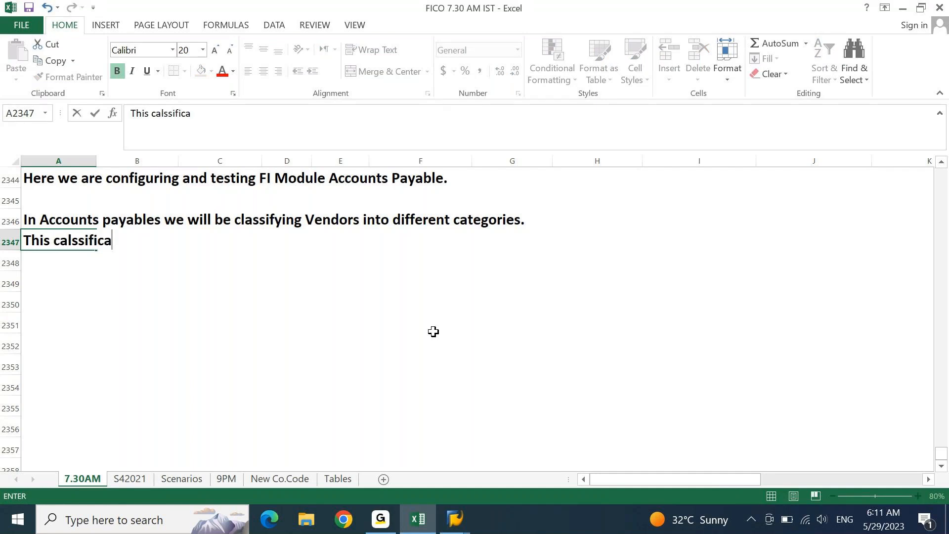
type("tion is done to ma")
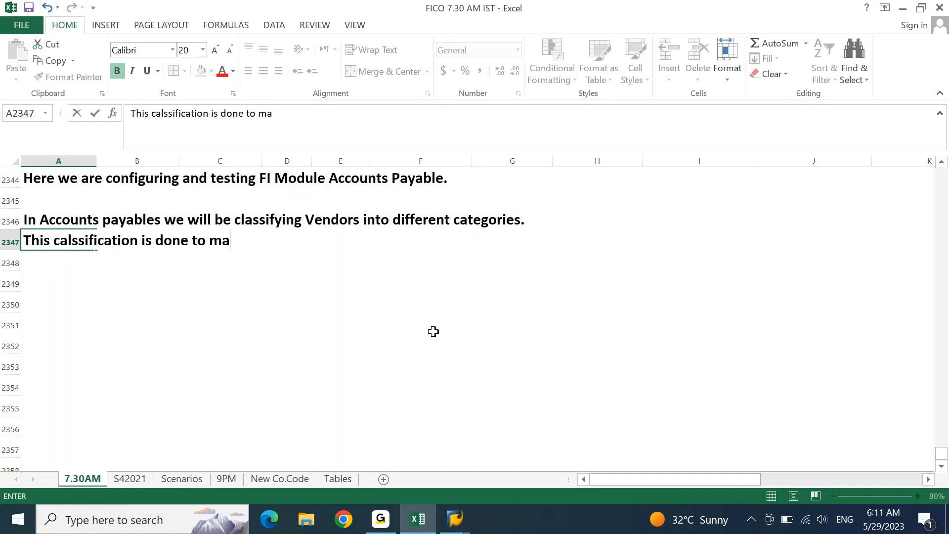
type("ke sure we ")
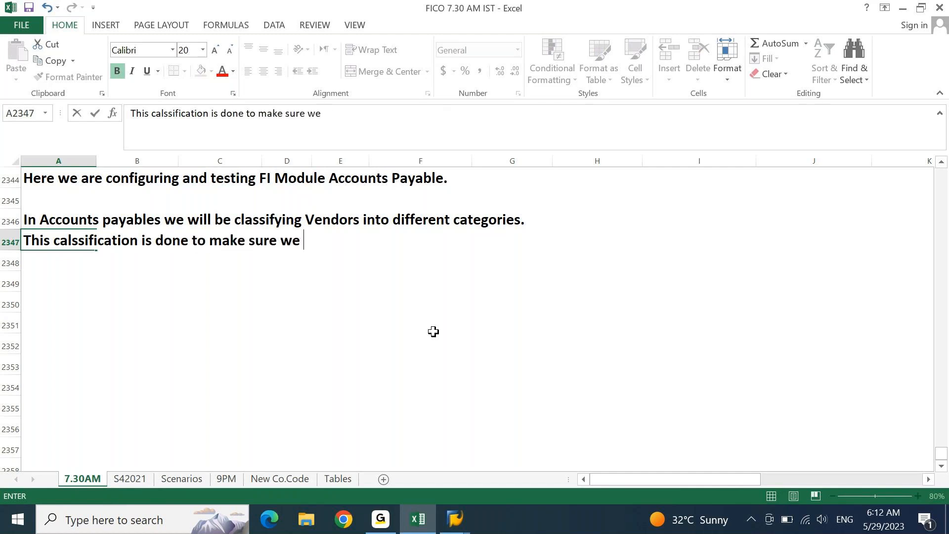
type("report our Paya")
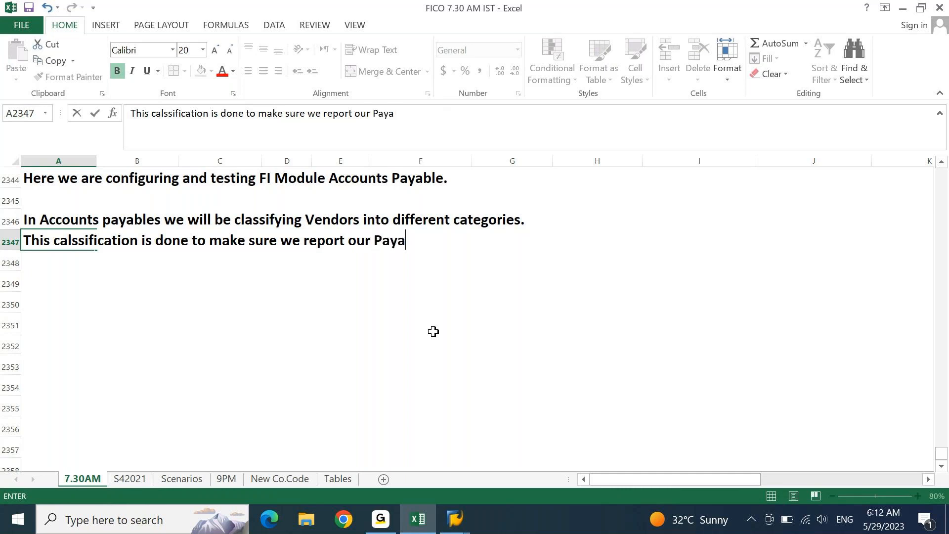
type("bles pr")
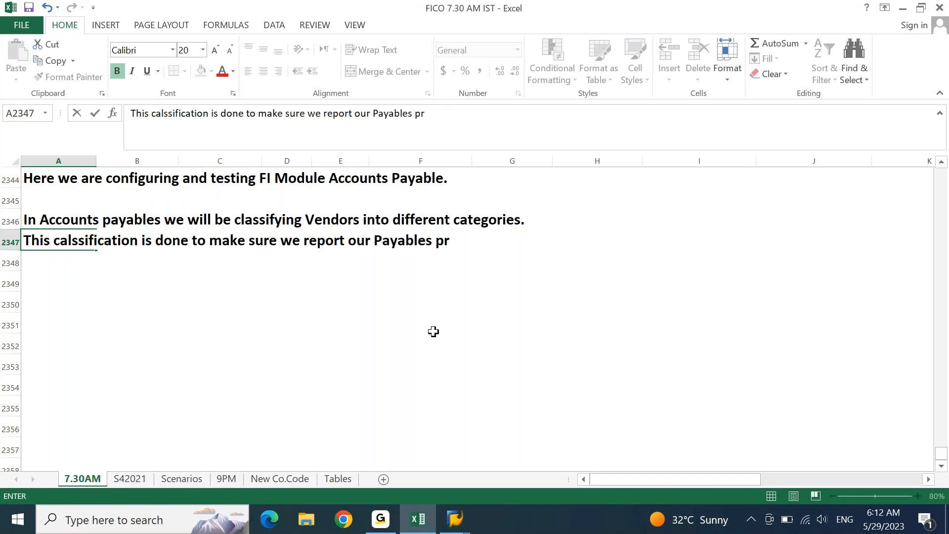
type("operly in te")
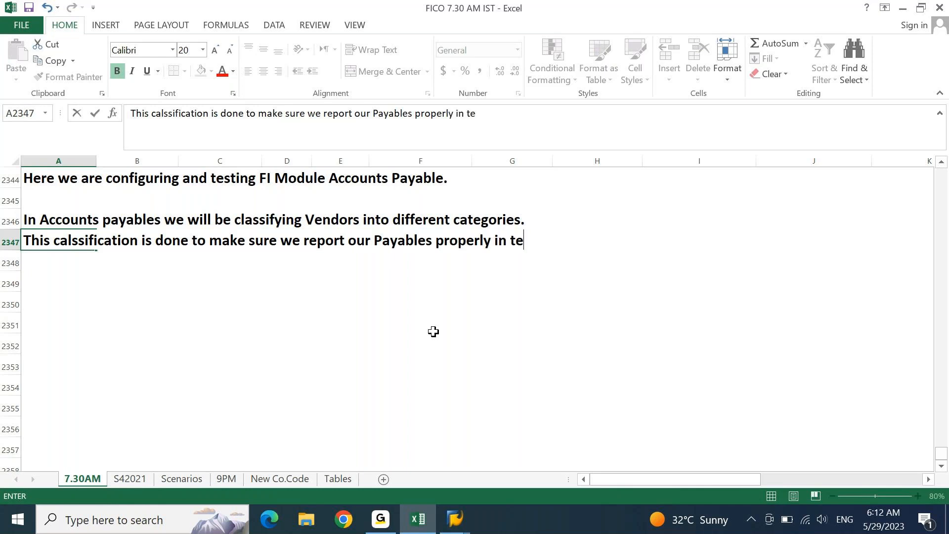
key("BackSpace")
type("he Bala")
type("nas")
key("BackSpace")
key("BackSpace")
type("nc")
key("BackSpace")
key("BackSpace")
type("c")
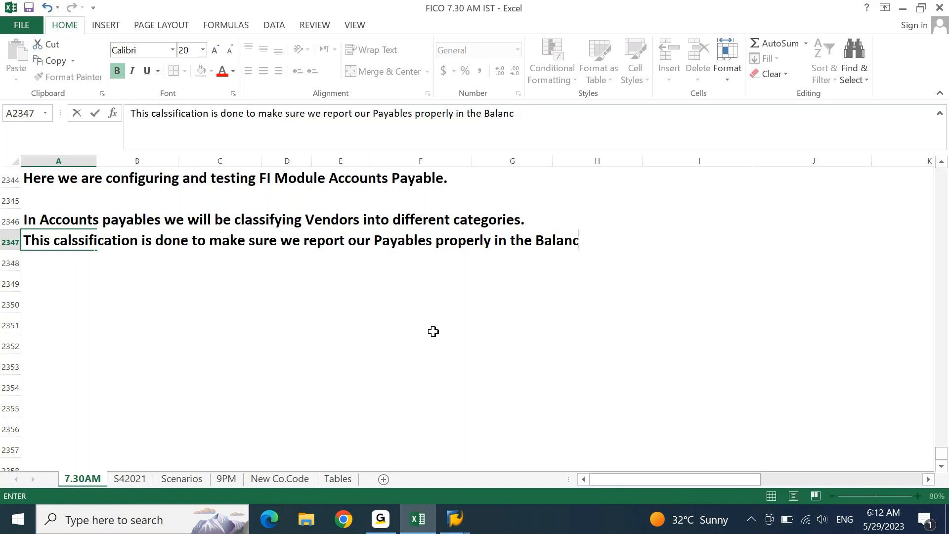
type("e Shee")
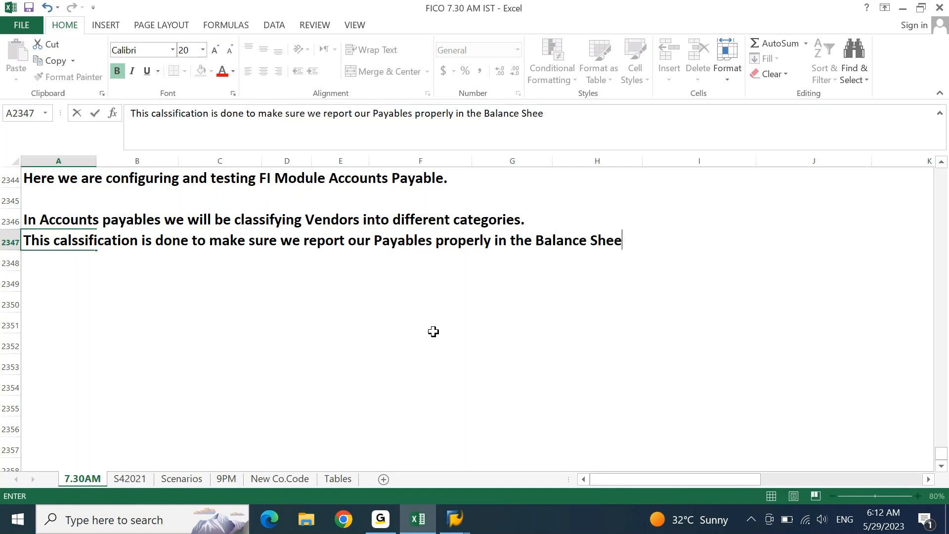
type("t.")
key("Return")
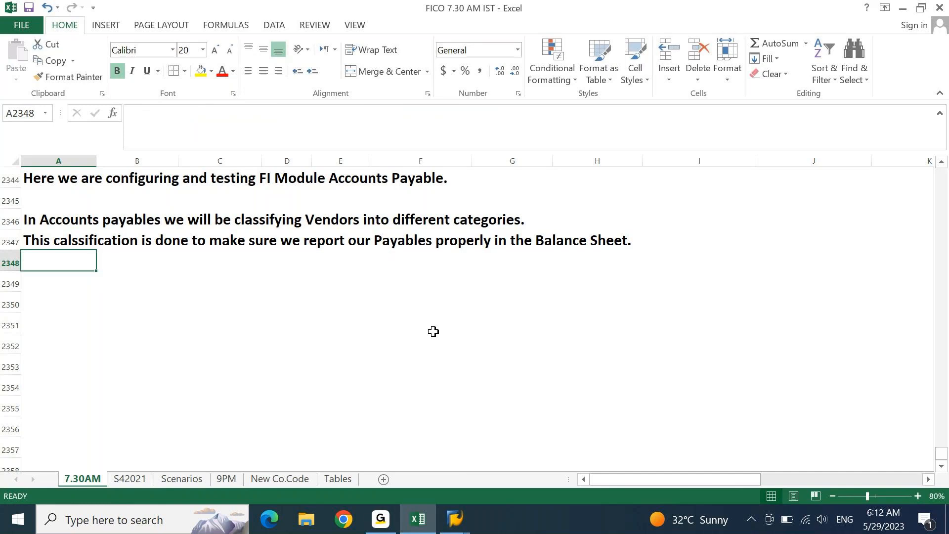
- Type in A2348 that Accounts Payable is a Current Liability on the Balance Sheet's liability side
type("Accounts ")
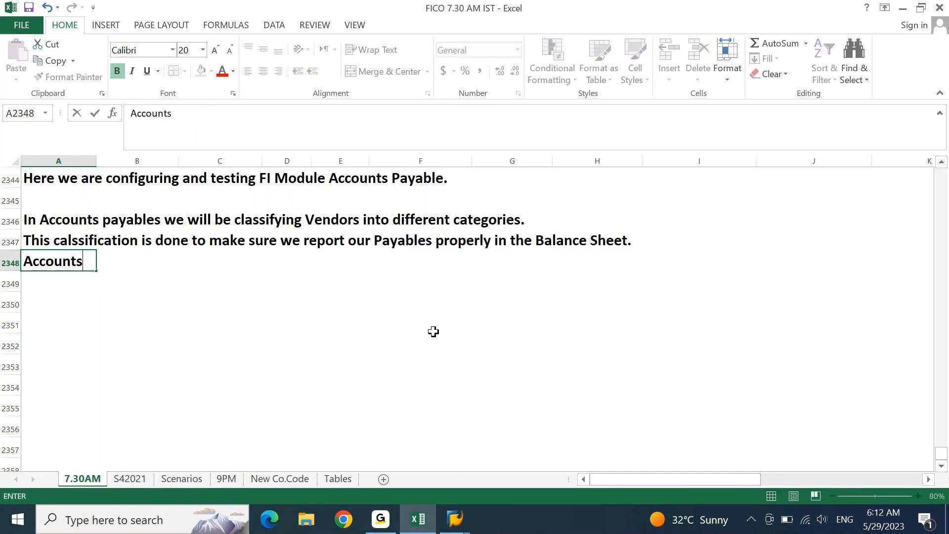
type("Payable is ")
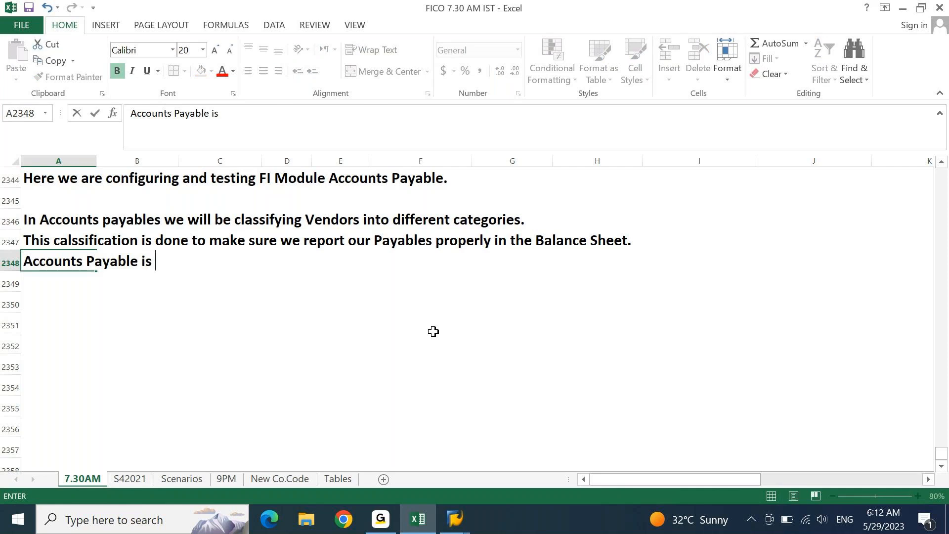
type("a CUrrent ")
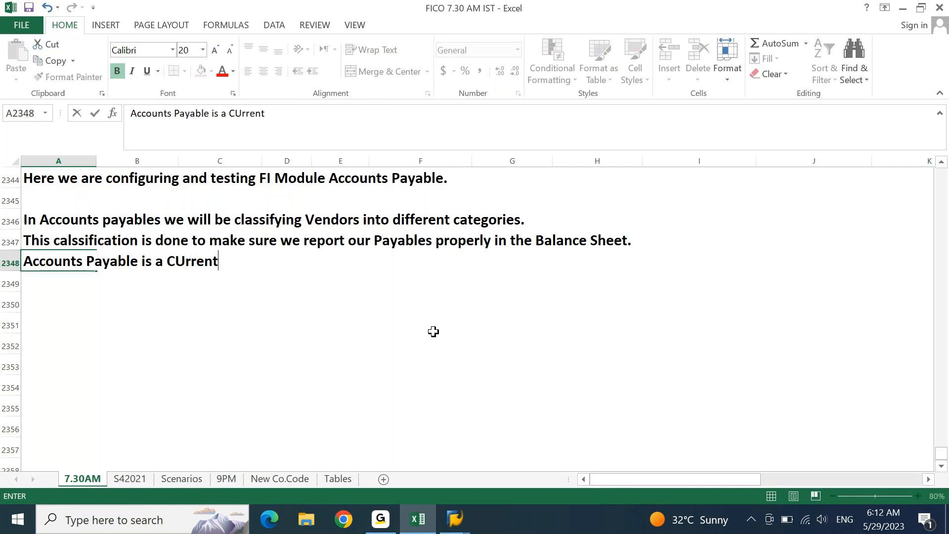
type("Liabil")
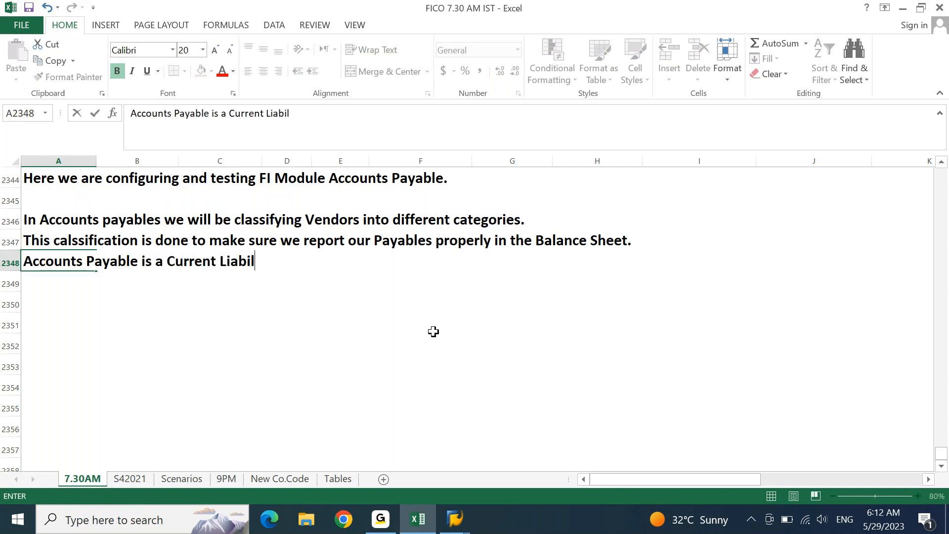
type("ity. It is re")
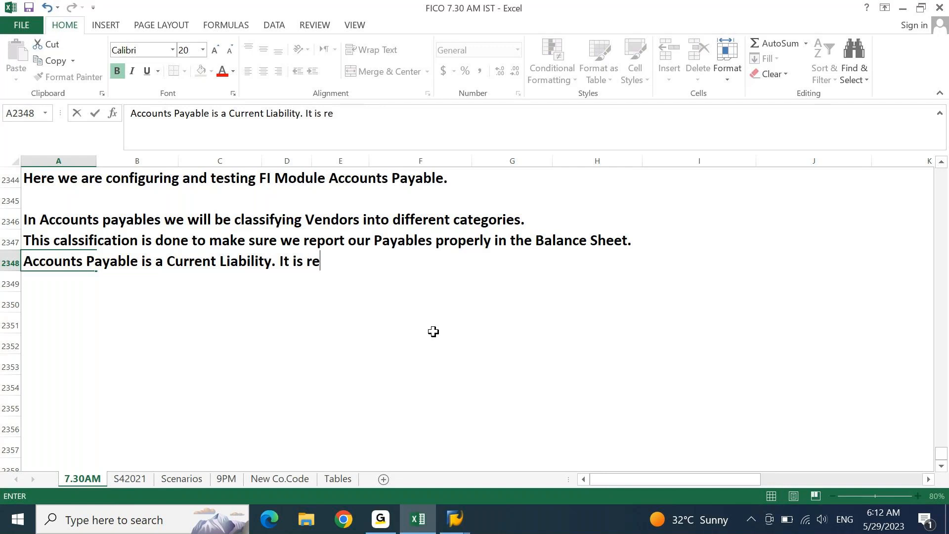
type("presented as a")
key("BackSpace")
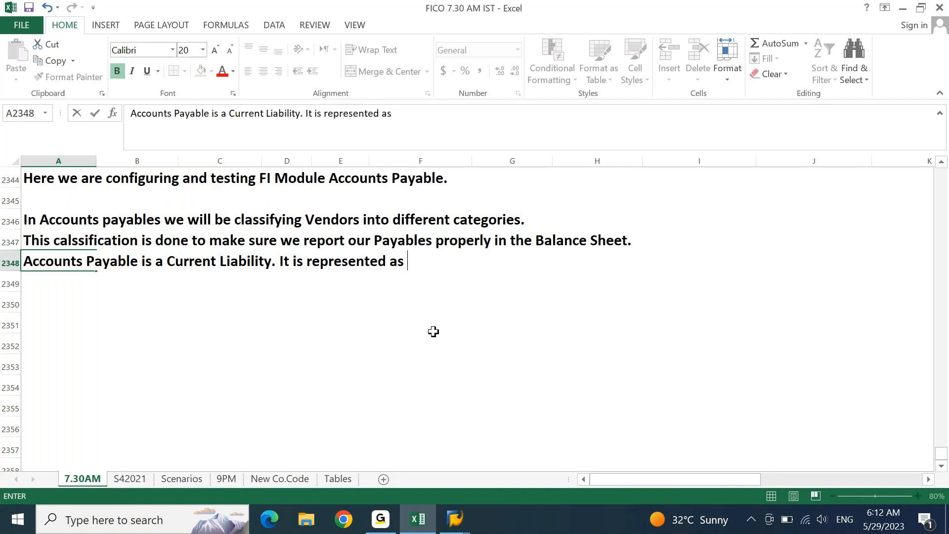
key("BackSpace")
key("BackSpace")
key("BackSpace")
type("on Libbility side of y")
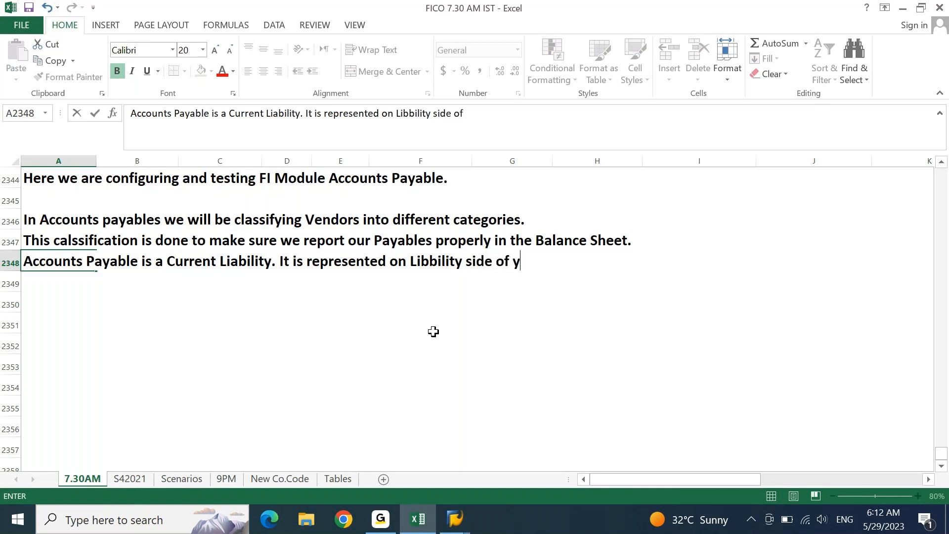
key("BackSpace")
type("the Balaa")
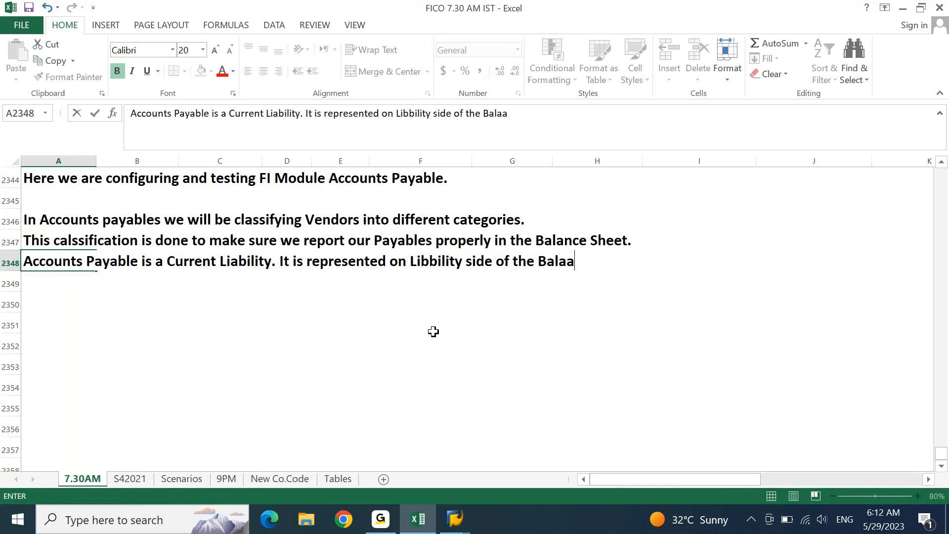
key("BackSpace")
type("nce Sheer")
key("BackSpace")
type("t")
- Correct the misspelled 'Libbility' to 'Liability' and commit the sentence
key("F2")
key("Left")
key("Left")
key("Left")
key("Left")
key("Left")
key("ctrl+Left")
key("ctrl+Left")
key("ctrl+Left")
key("ctrl+Left")
key("Left")
key("Left")
key("Left")
key("Left")
key("Left")
key("Left")
key("Left")
key("Left")
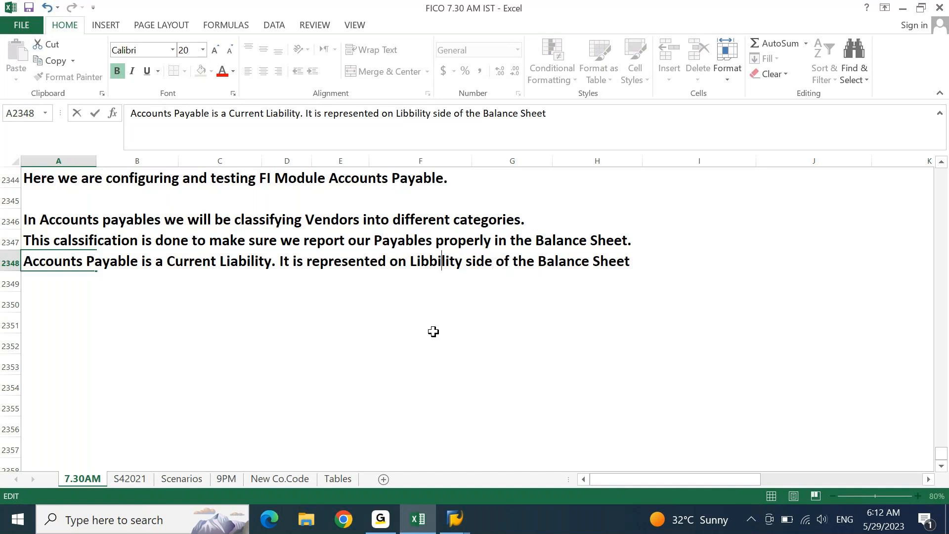
key("Right")
key("BackSpace")
type("a")
key("Return")
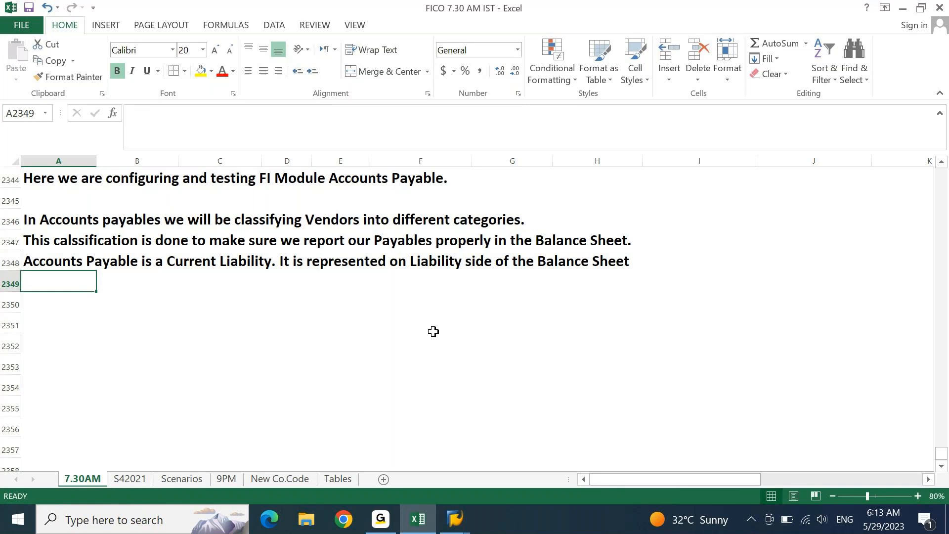
- Note in A2349 that vendor postings go to the Sub-Ledger, then Main ledger via Reconciliation Account
key("F2")
type("Any")
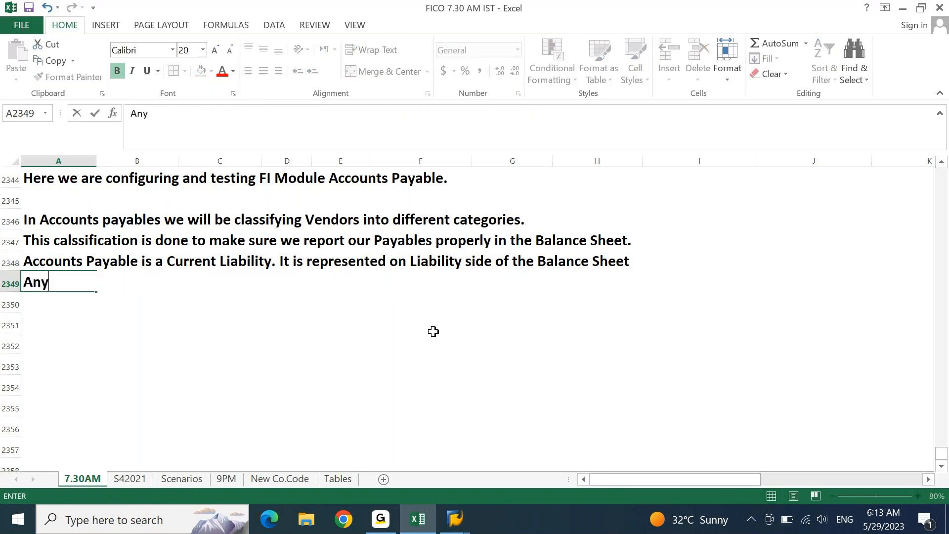
type(" transaction posted to ")
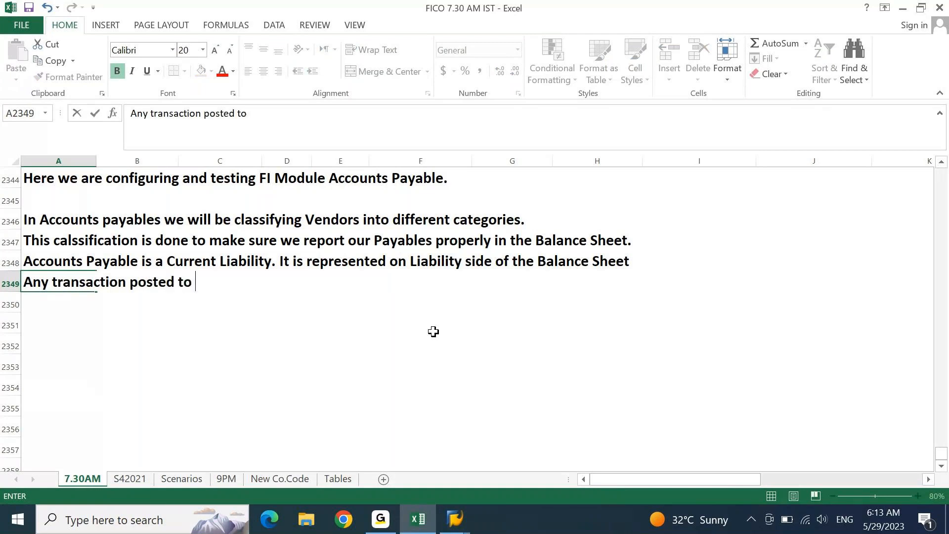
type("Vendor account is")
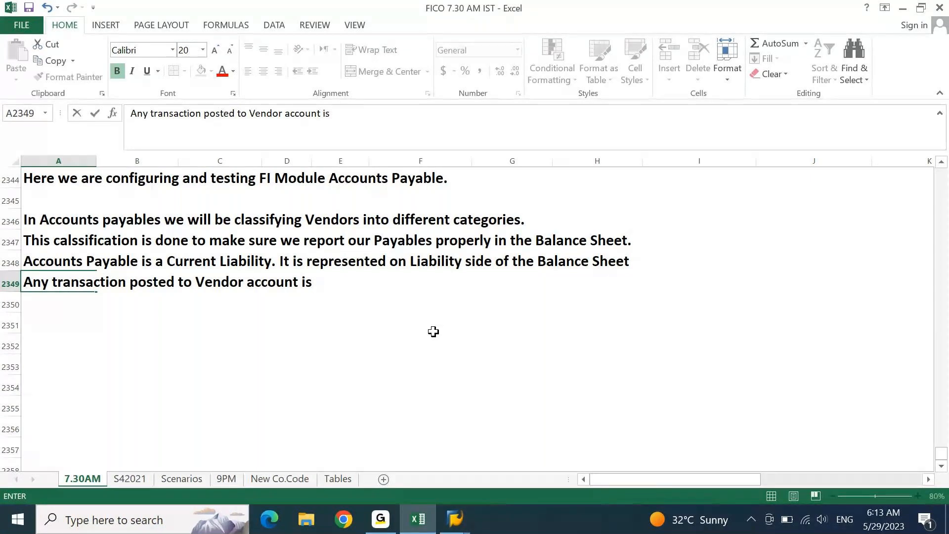
type("captured in")
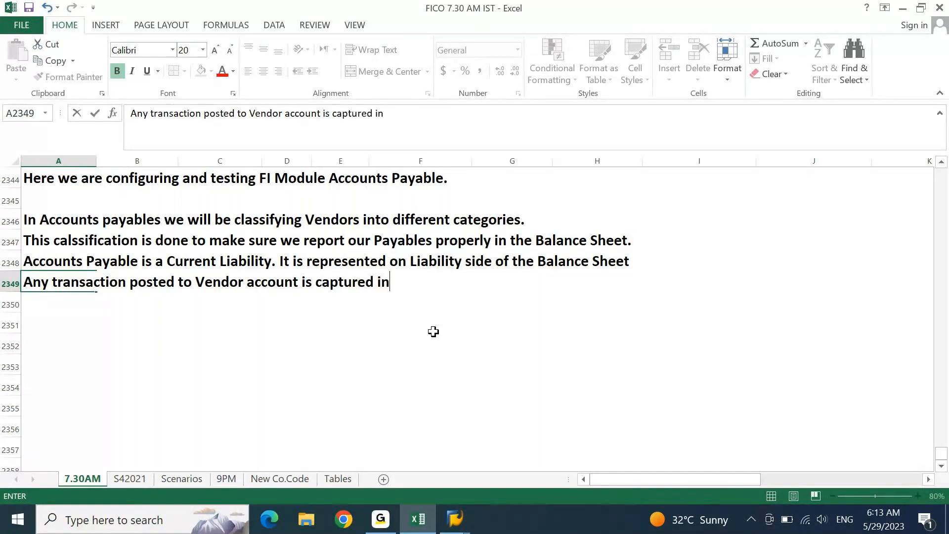
type(" the Sub")
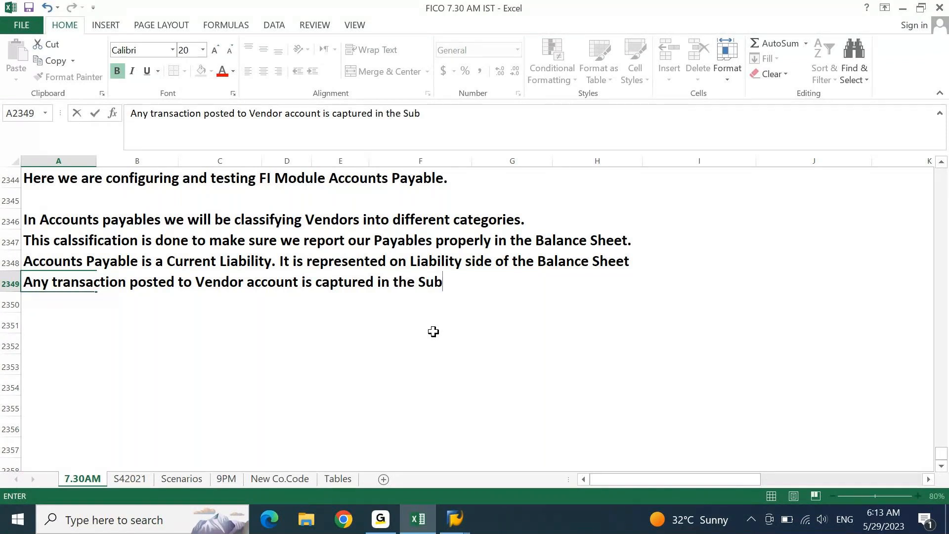
type("-Leger account")
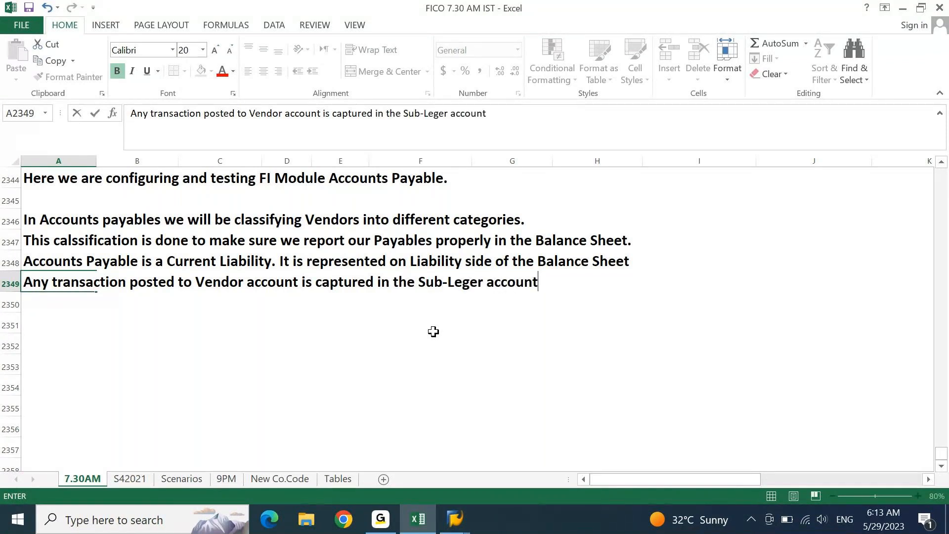
type(" and is tra")
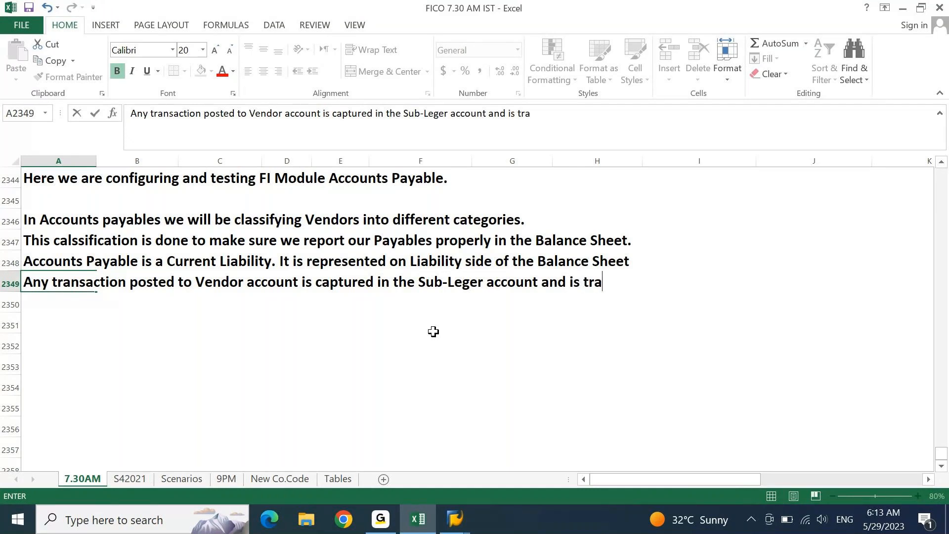
type("nsferred to Main ledger ")
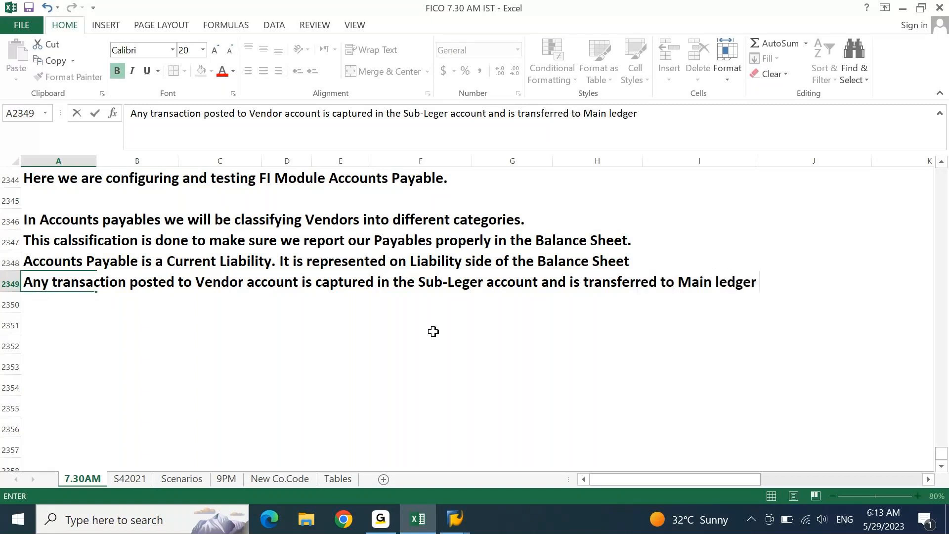
type("using")
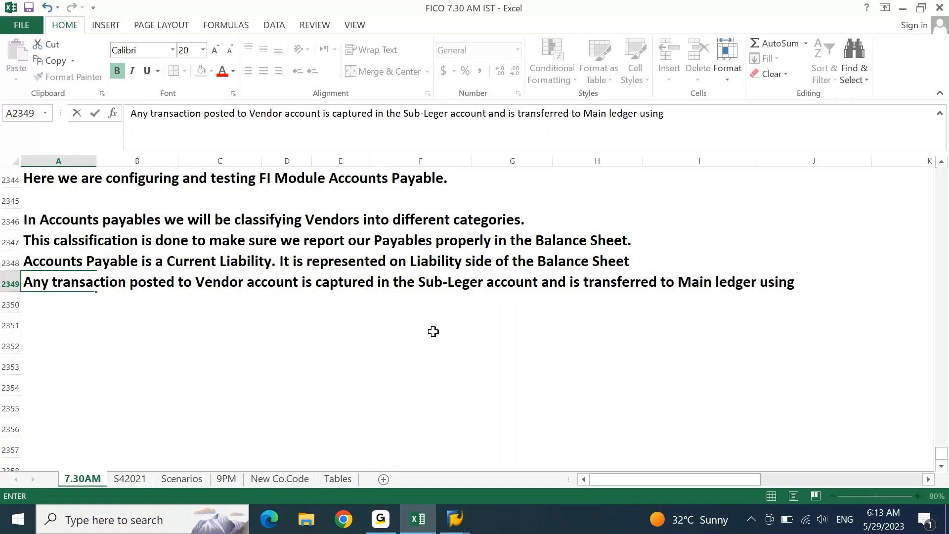
type(" Recon")
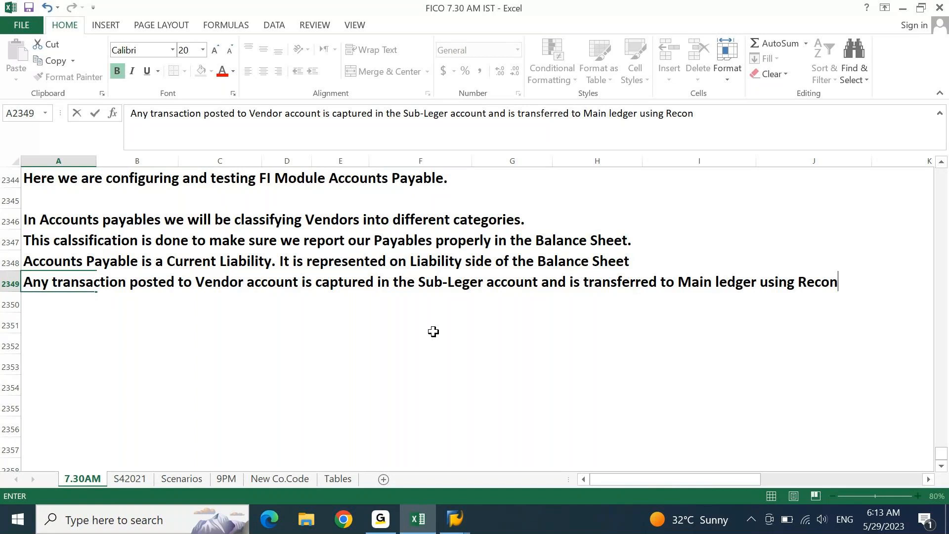
type("ciliation Accou")
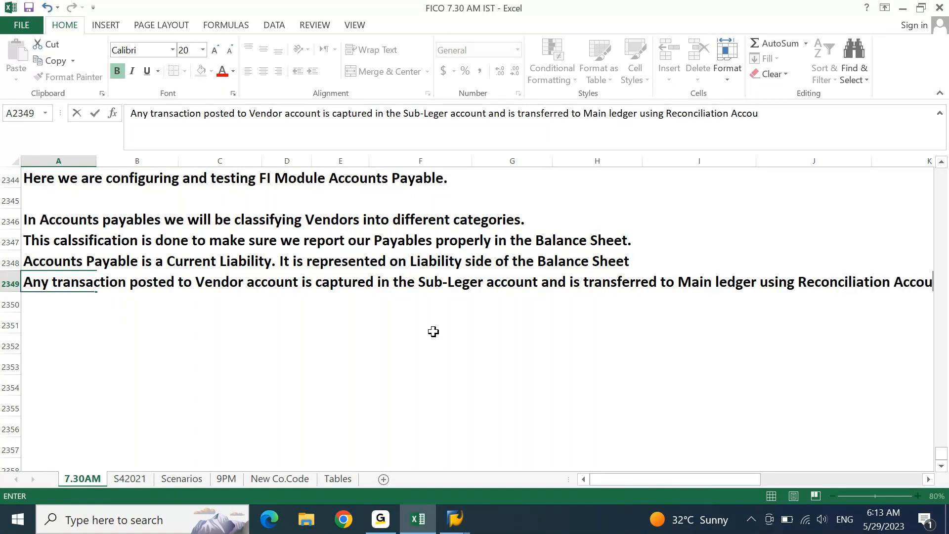
type("nt on Real time.")
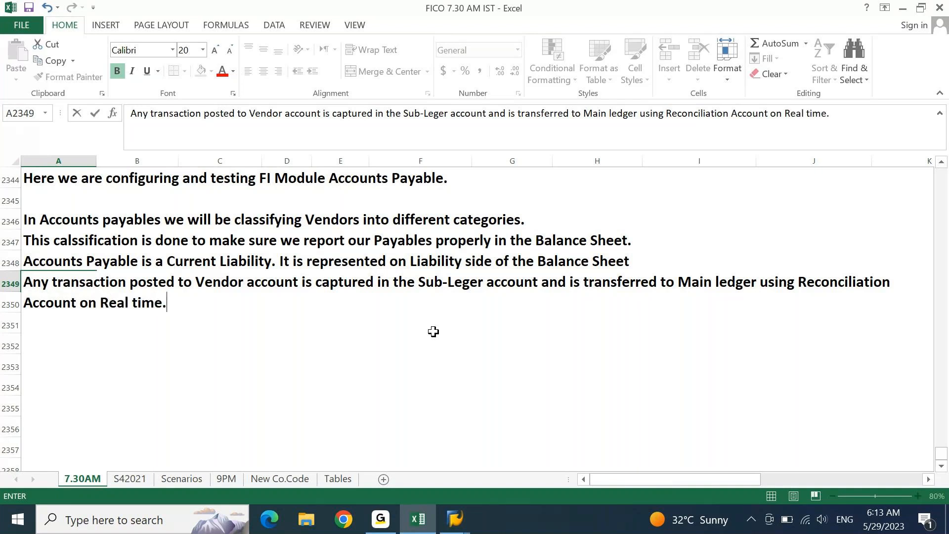
key("Return")
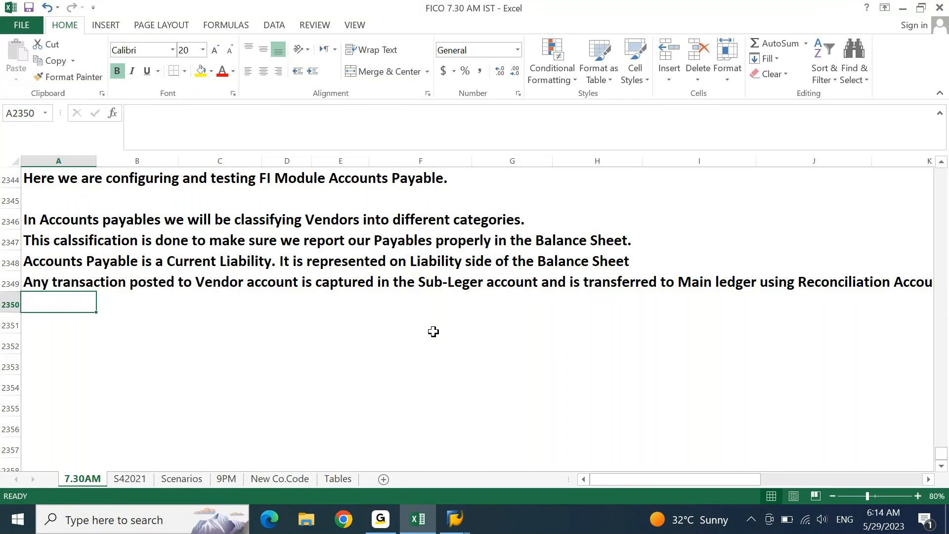
- Type the heading 'Vendor Categories' in A2351
key("Return")
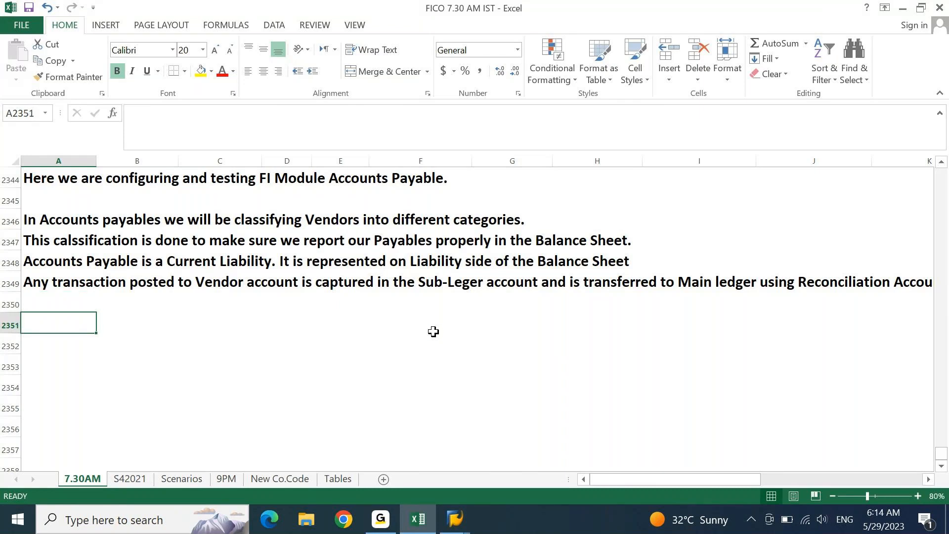
type("Vemdpr")
key("BackSpace")
key("BackSpace")
key("BackSpace")
key("BackSpace")
type("ndor Categorie")
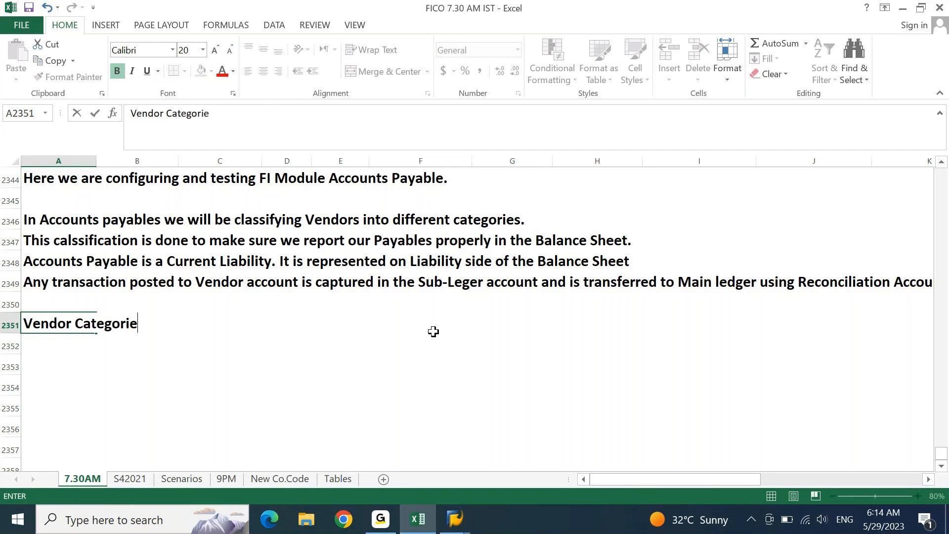
type("s")
key("Return")
- Fill A2351:B2351 with yellow to highlight the heading
key("Up")
key("shift+Right")
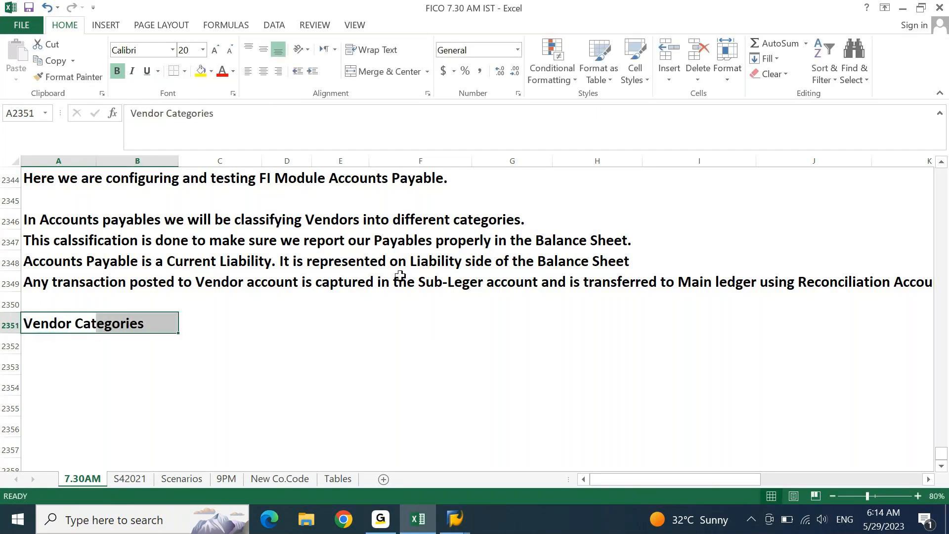
left_click(200, 72)
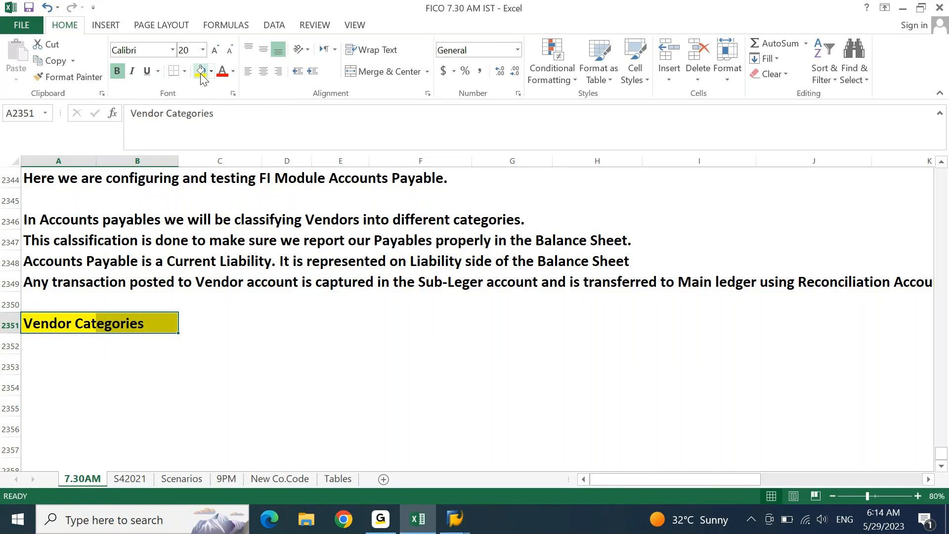
key("Down")
key("Down")
key("Down")
key("Down")
key("Down")
key("Down")
key("Down")
key("Down")
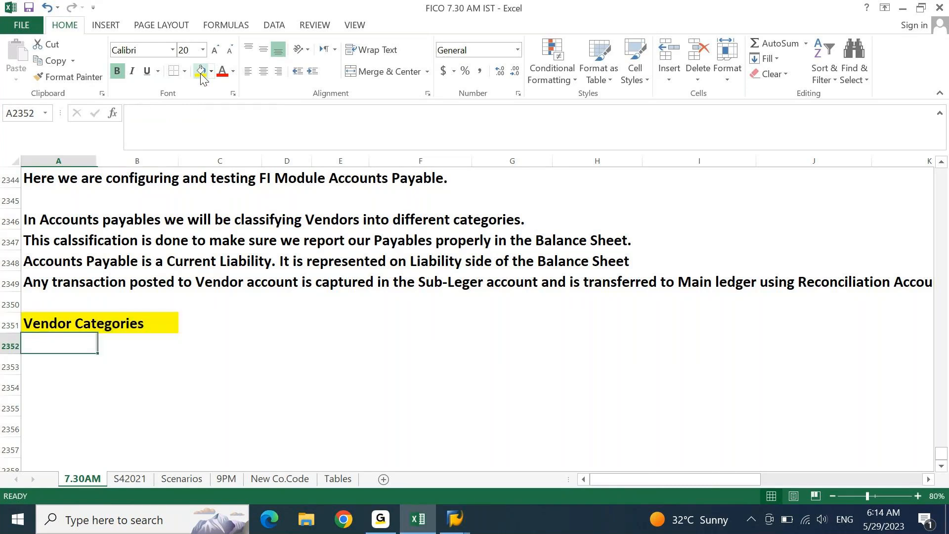
key("Down")
key("Up")
key("Up")
key("Up")
key("Up")
key("Up")
key("Up")
key("Up")
key("Up")
key("Down")
key("Up")
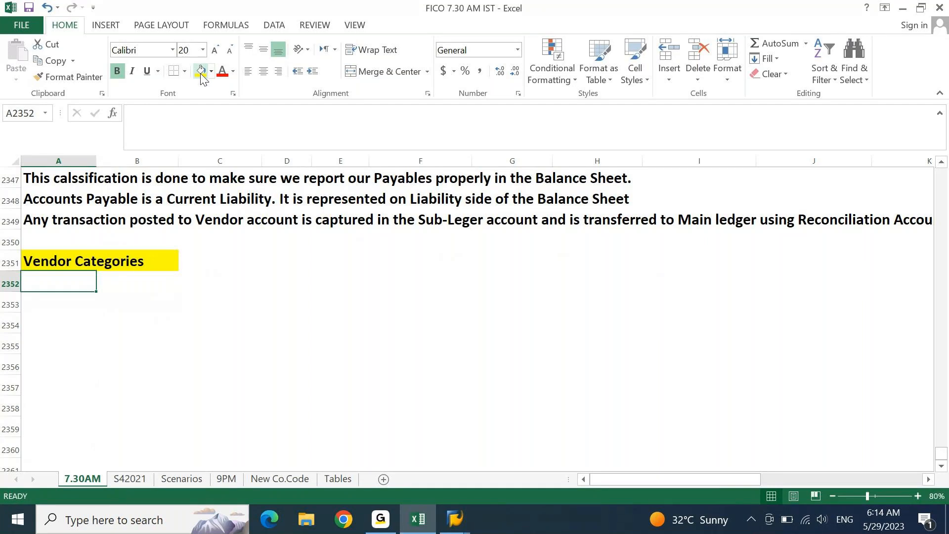
- List Local Vendors, Foreign Vendors and Third Party Vendors in A2352–A2354
type("Local ")
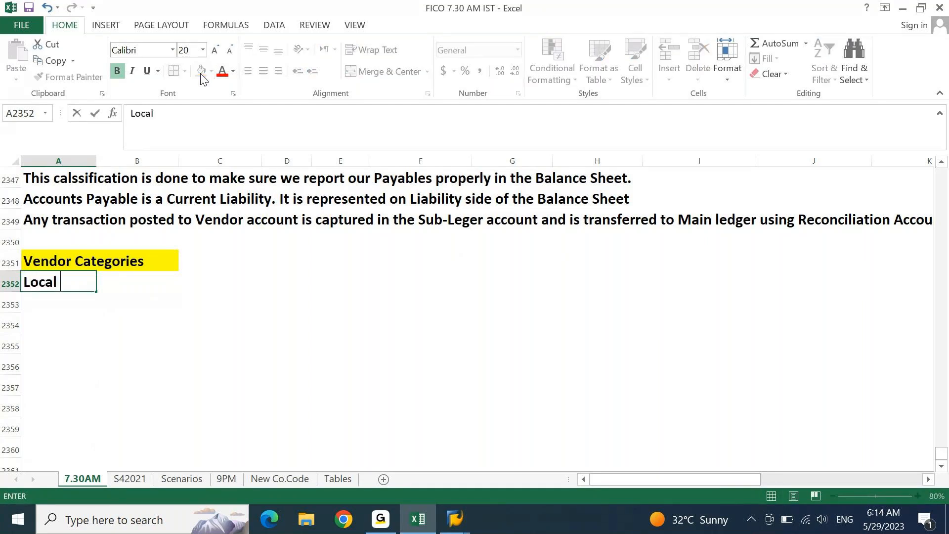
type("Vendors")
key("Return")
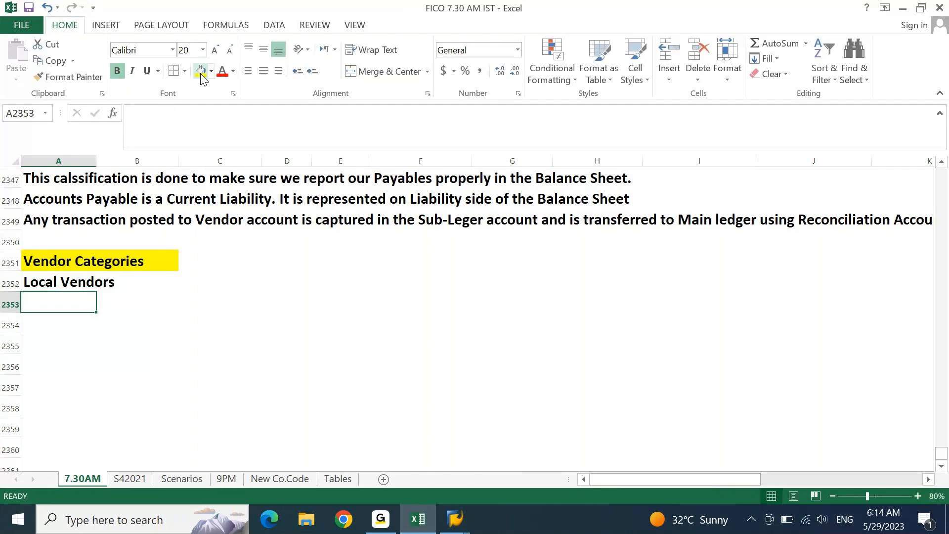
type("Fore")
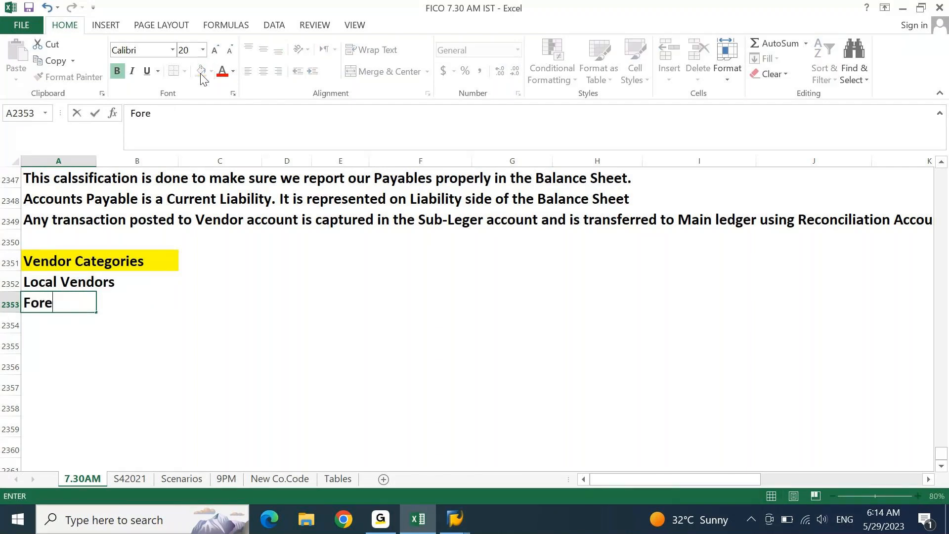
type("ign Vend")
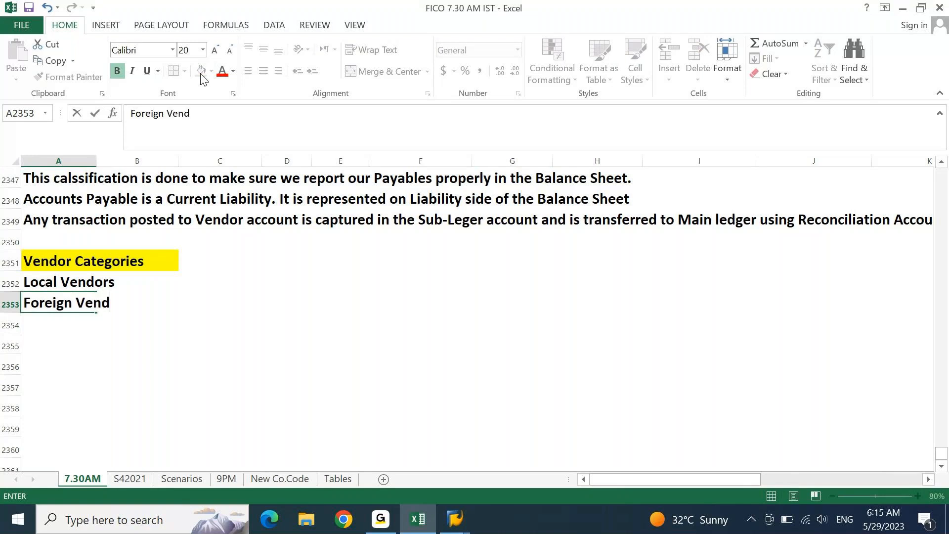
type("ors")
key("Return")
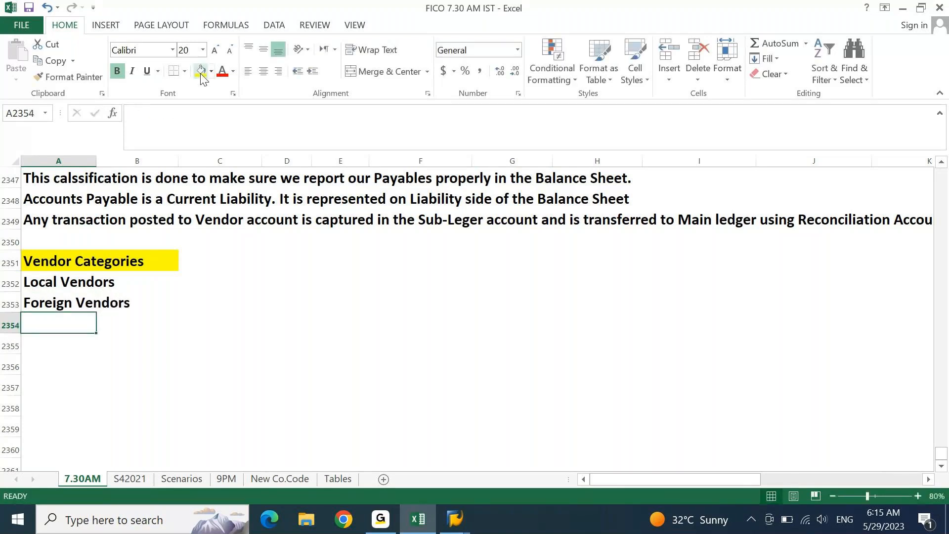
type("Ti")
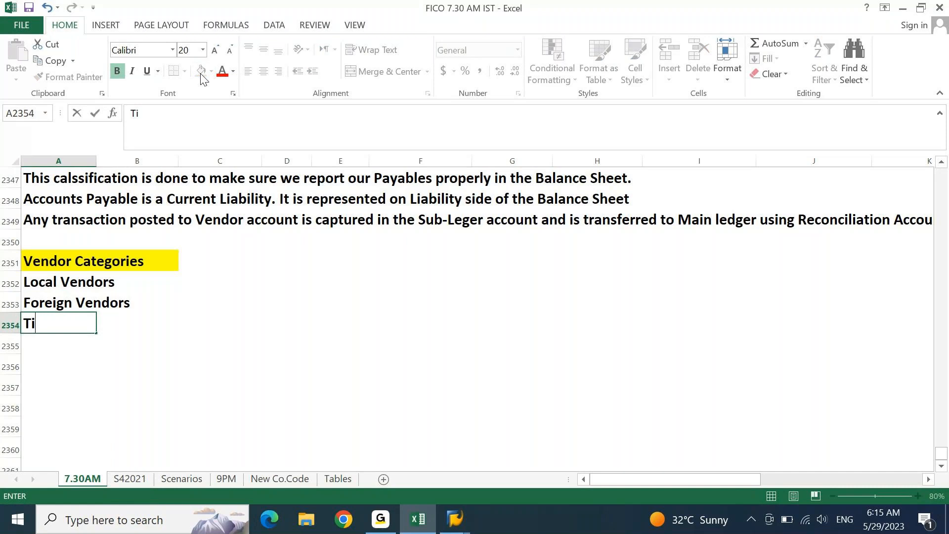
key("BackSpace")
type("hird Part")
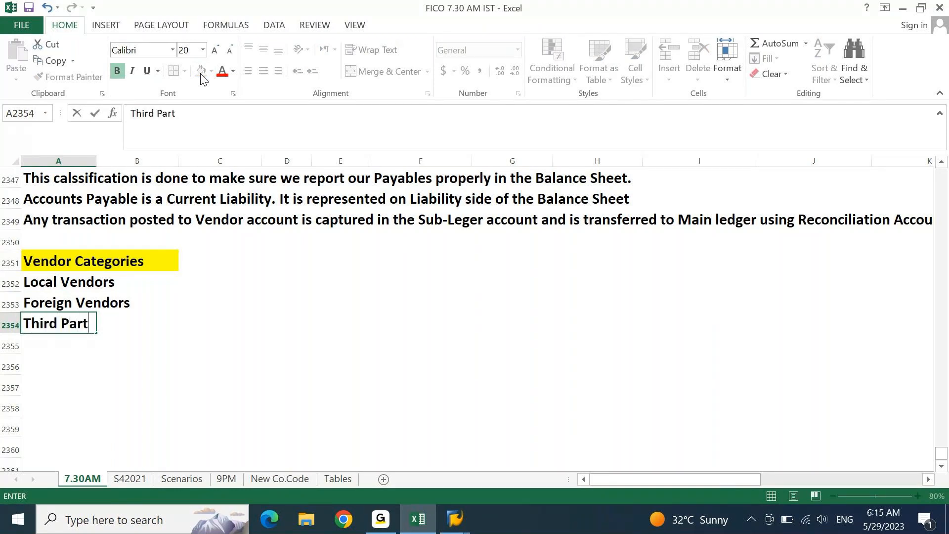
type("y Vendors")
key("Return")
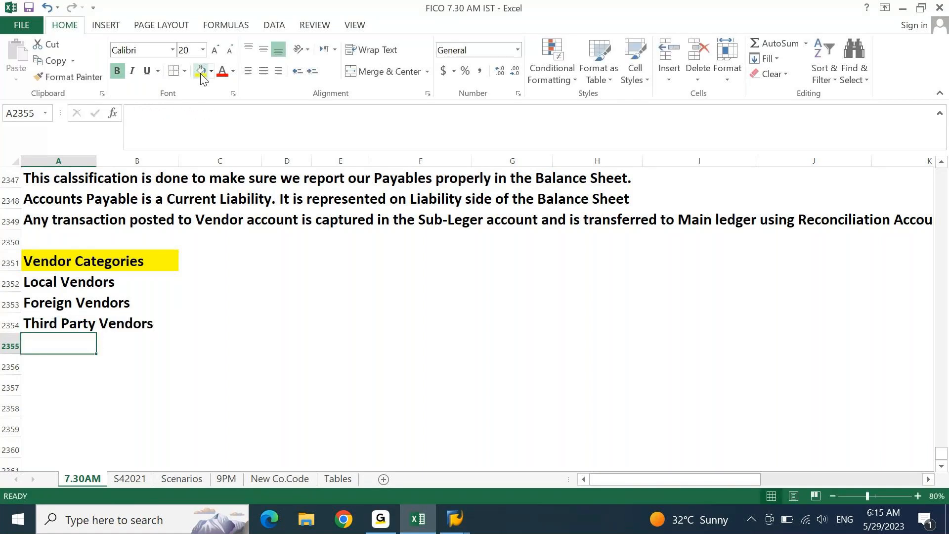
- Add One time, Inter Company, Intra Company and Employee Vendors in A2355–A2358, then select the entries
type("One time Vendo")
key("BackSpace")
type("dors")
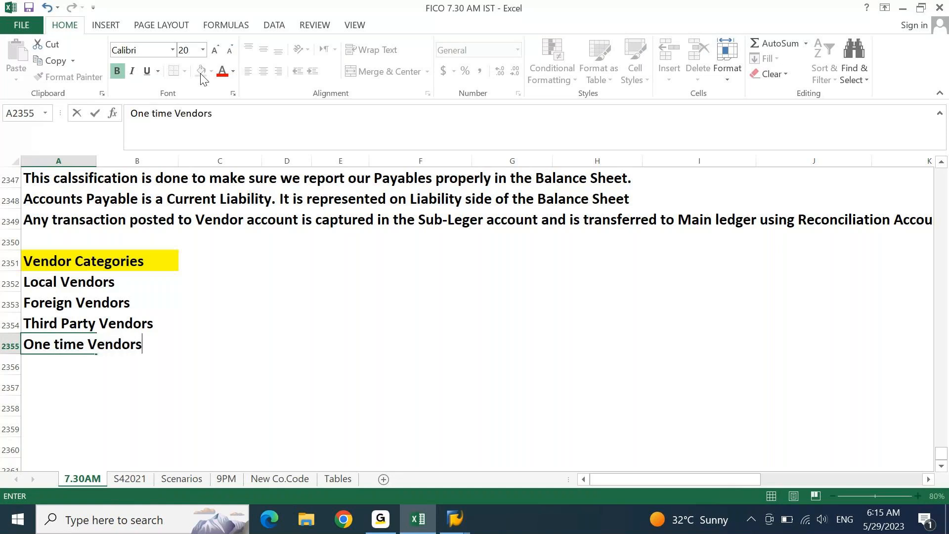
key("Return")
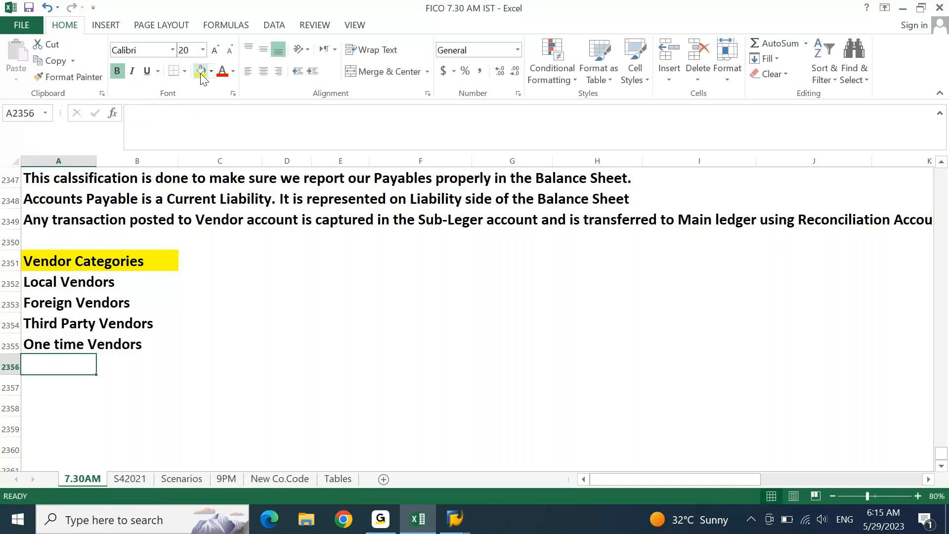
type("Inter C")
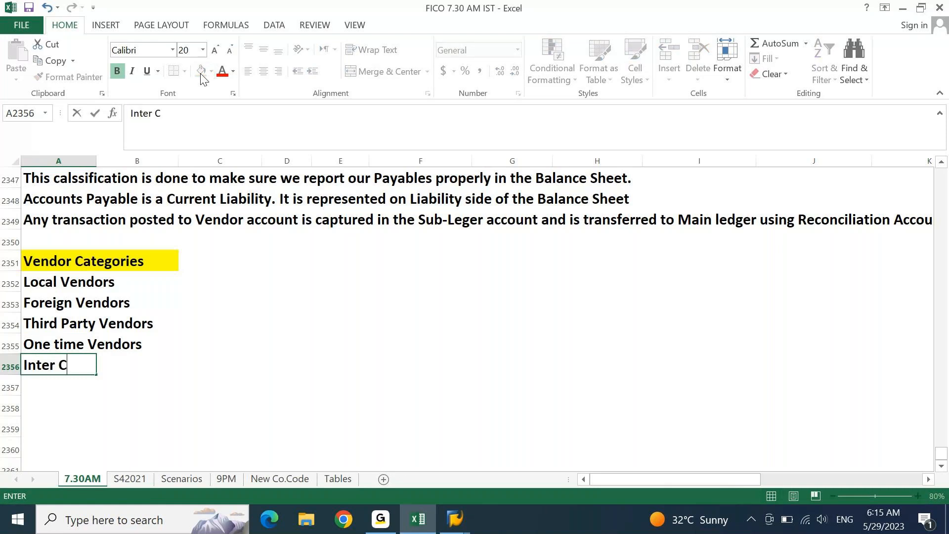
type("ompany Vendors")
key("Return")
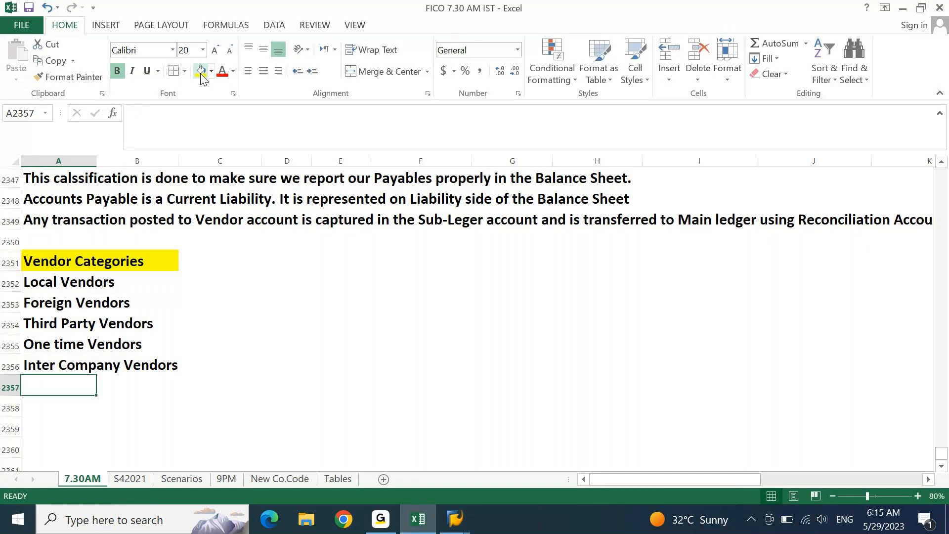
type("I")
type("ntra COmpany")
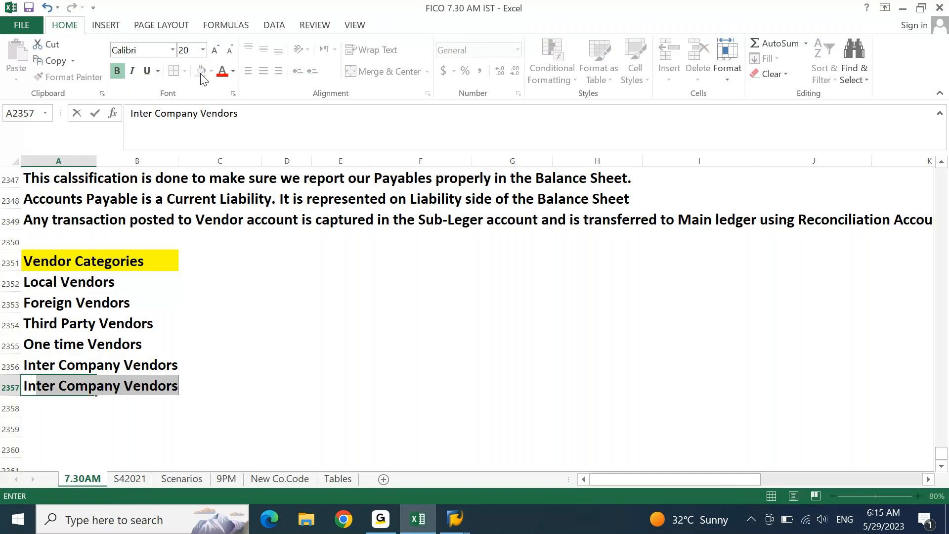
type(" V")
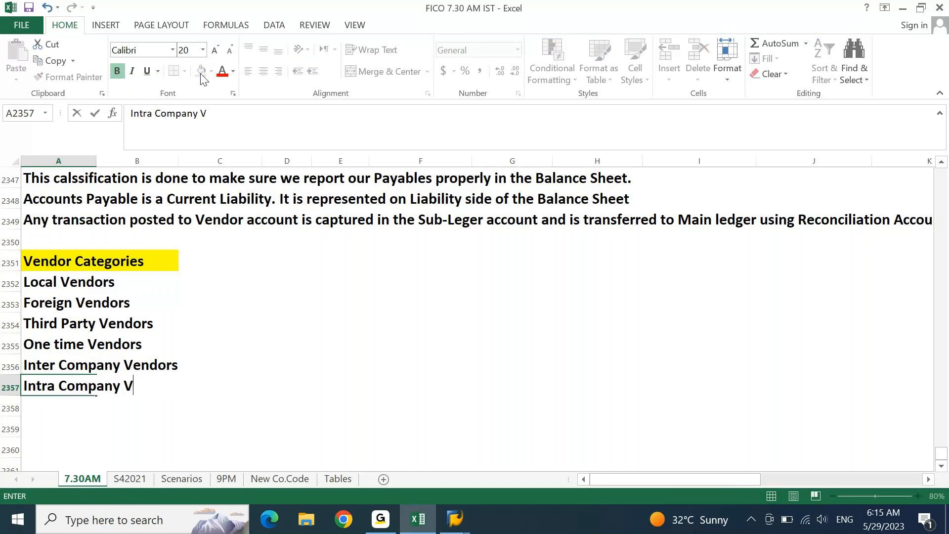
type("endors")
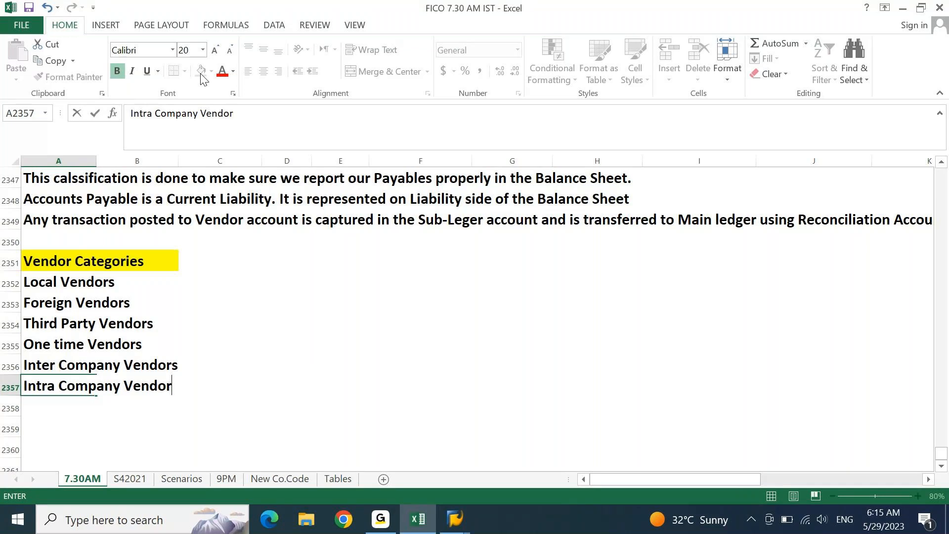
key("Return")
type("EMplo")
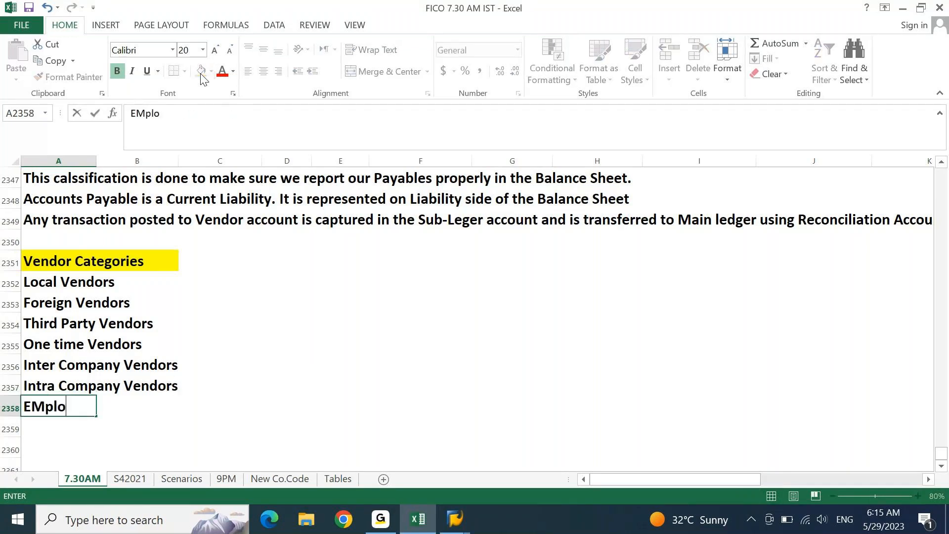
type("yee ")
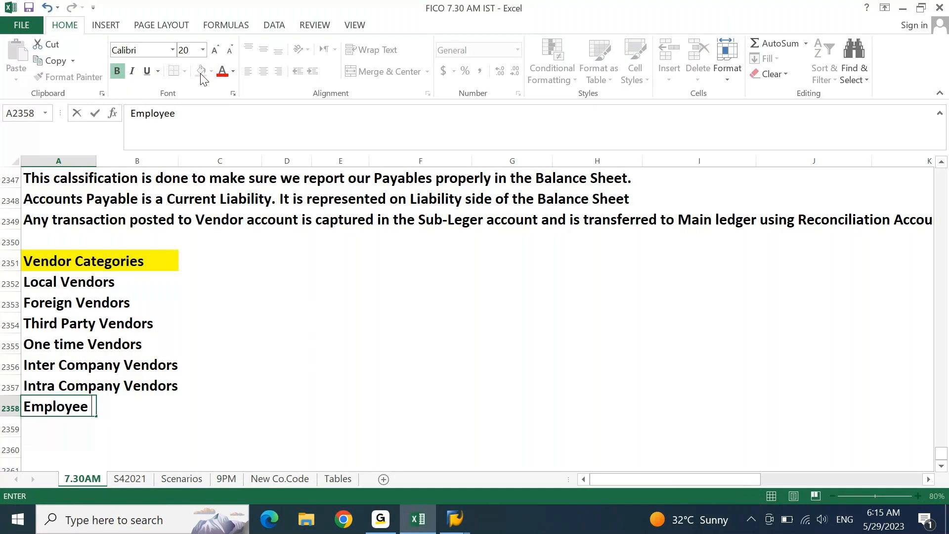
type("Vendors")
key("Return")
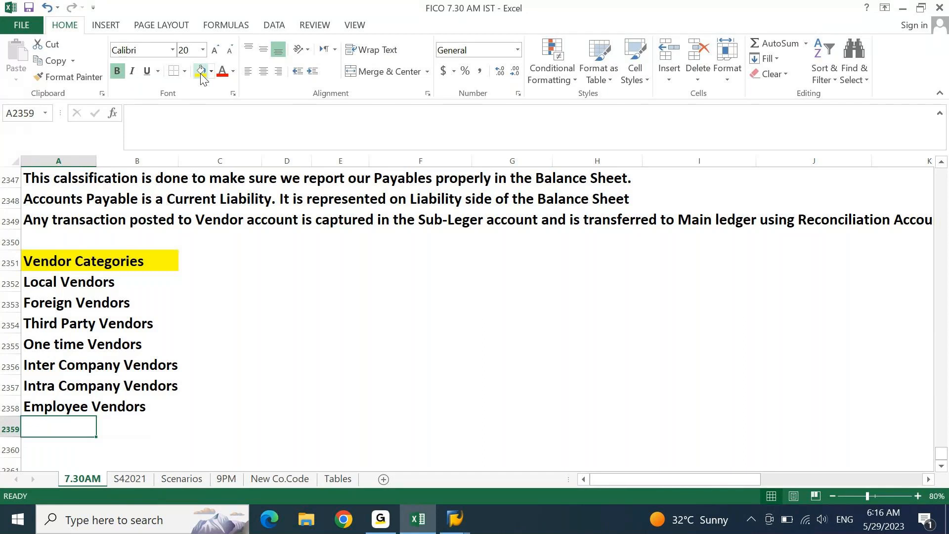
key("Up")
key("shift+Up")
key("shift+Up")
key("shift+Up")
key("shift+Up")
key("shift+Up")
key("shift+Up")
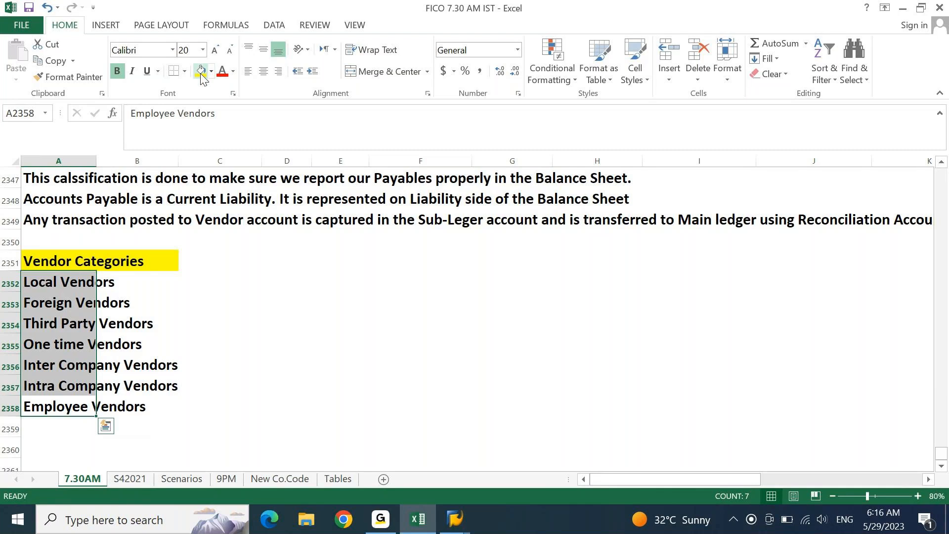
- Return to the Vendor Categories list and select the whole Employee Vendors row
key("Left")
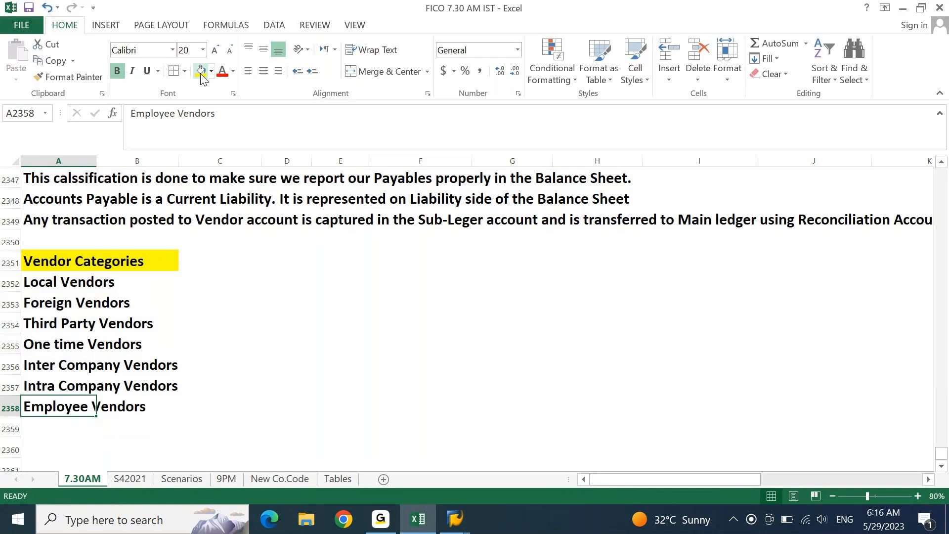
key("Up")
key("Up")
key("Up")
key("Up")
key("Up")
key("Up")
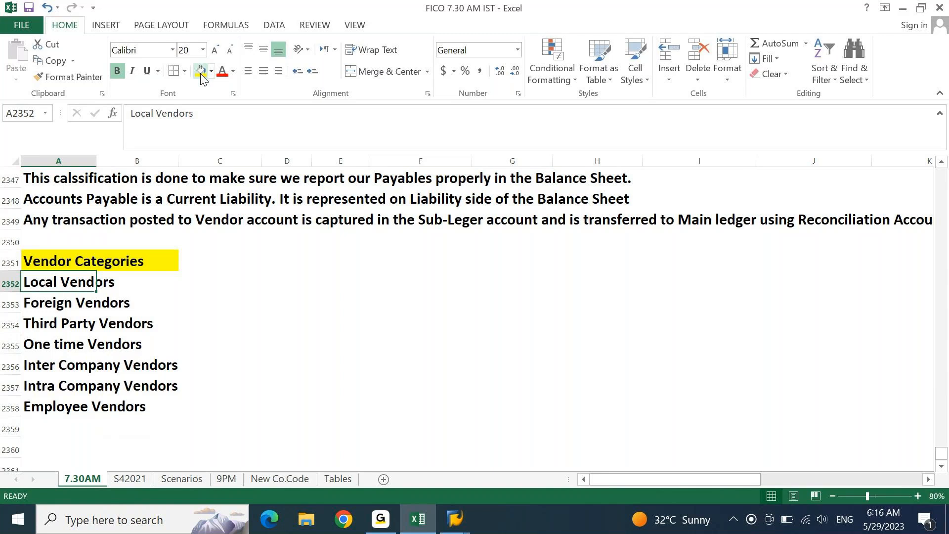
key("shift+Right")
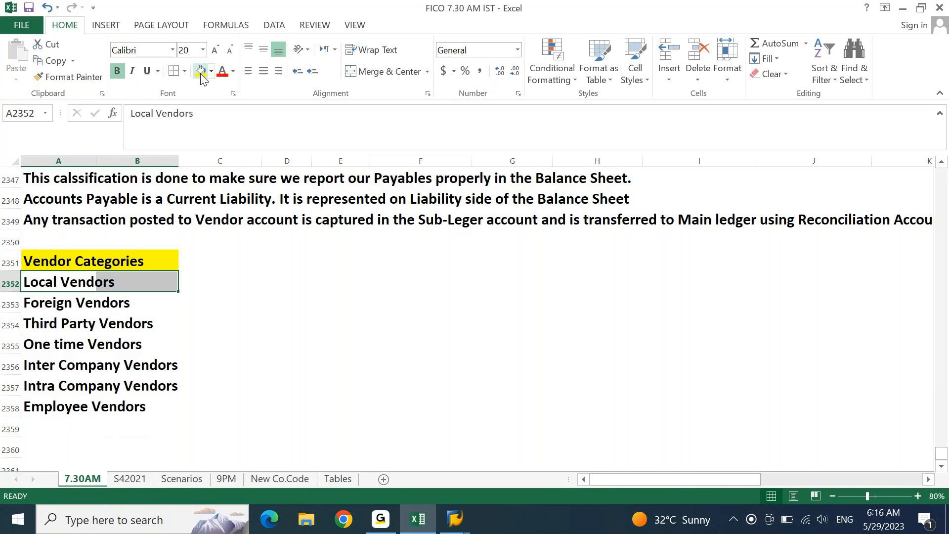
key("ctrl+Down")
key("ctrl+Down")
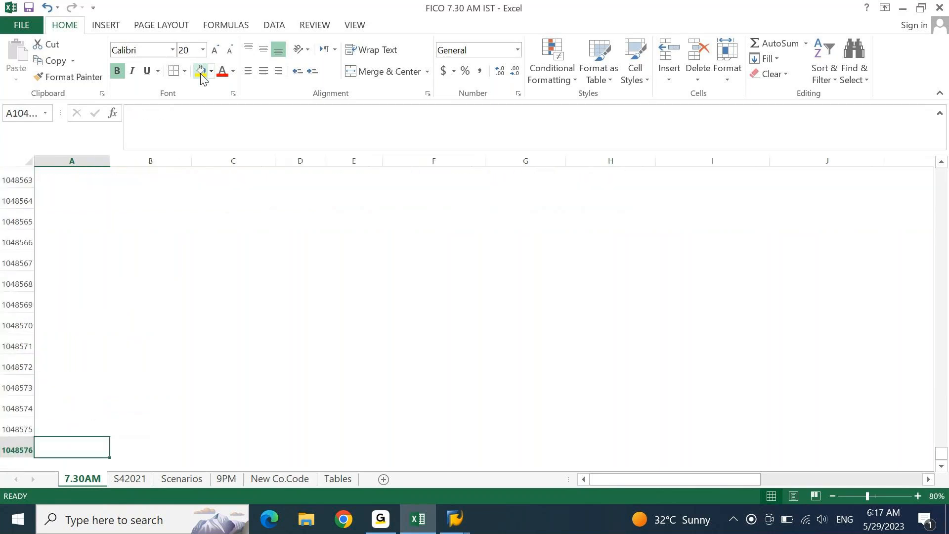
key("ctrl+Up")
key("ctrl+Up")
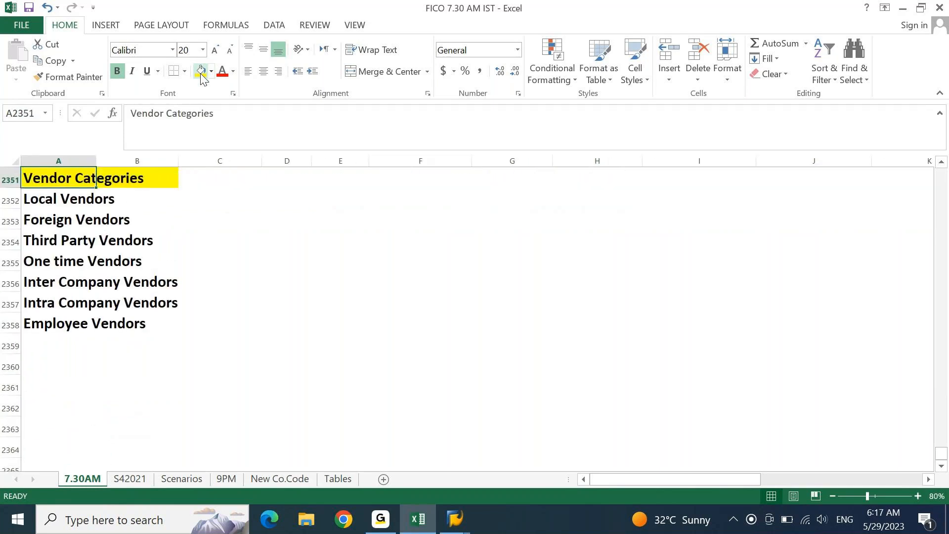
key("ctrl+Down")
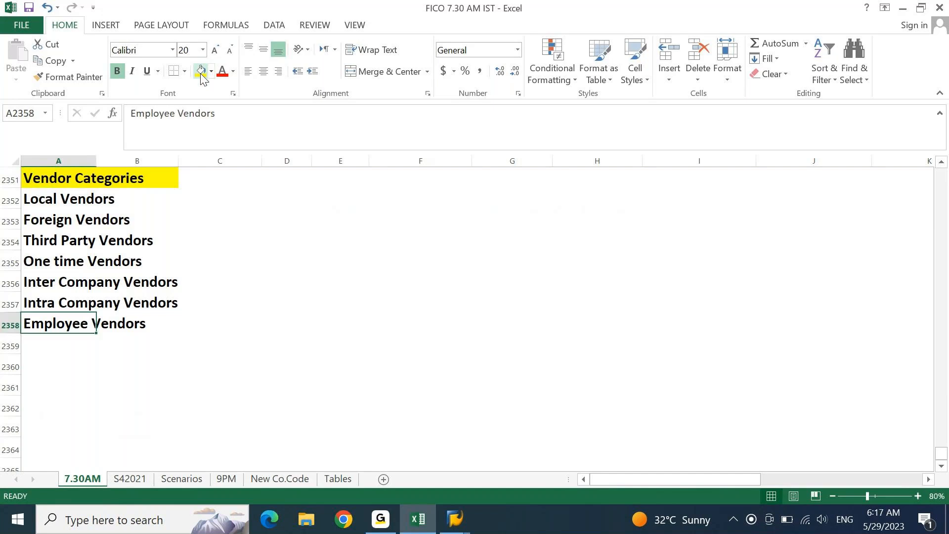
key("shift+space")
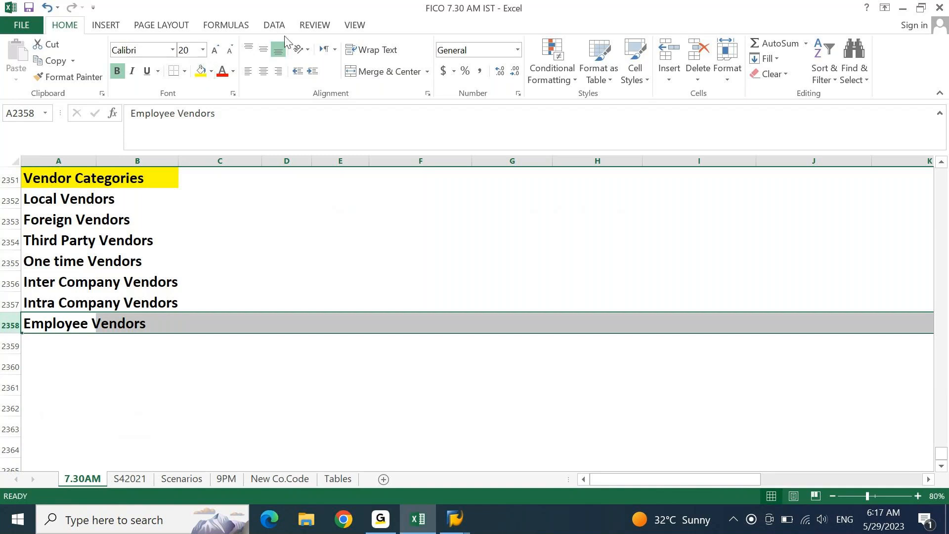
- Enter the 'Balance Sheet' title in G2352, with 'Liabilities' in F2353 and 'Assets' in H2353
left_click(532, 193)
type("Balance She")
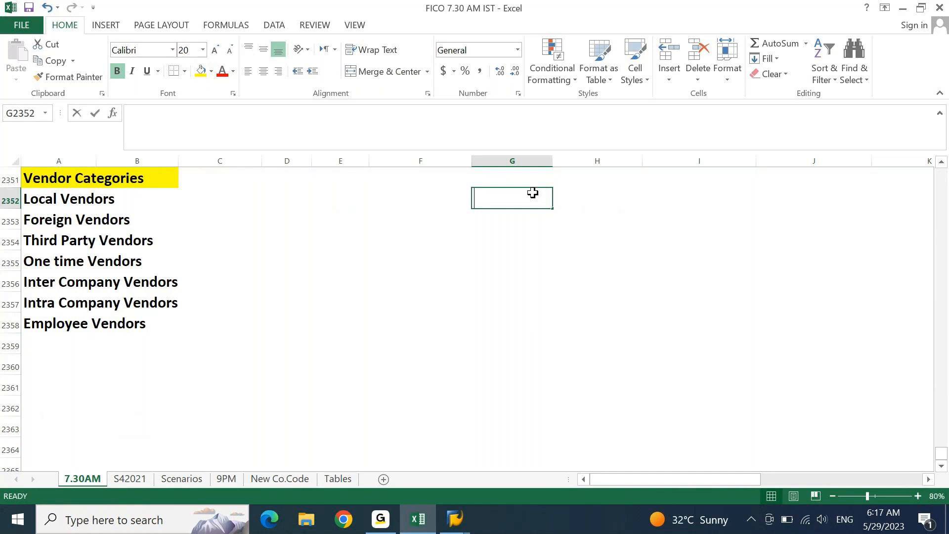
type("et")
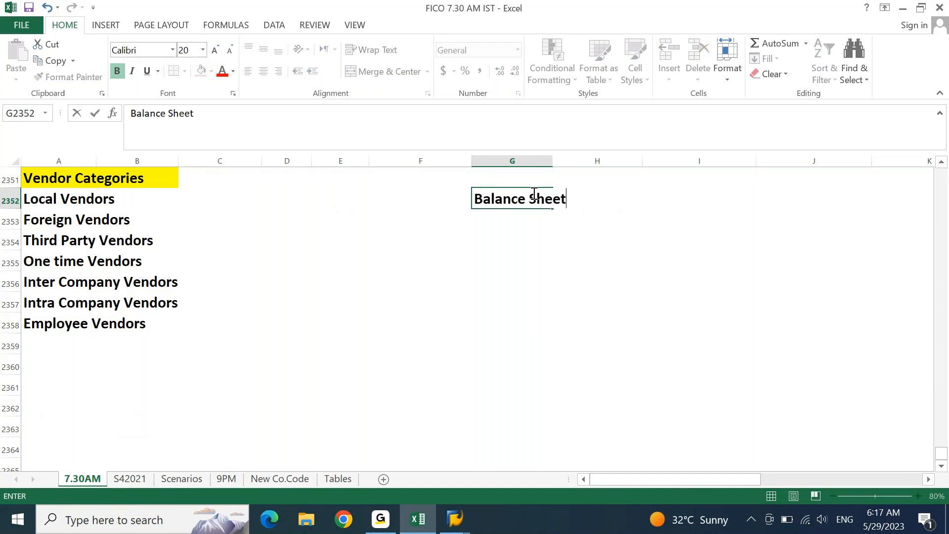
key("Return")
key("Left")
type("Liabilities")
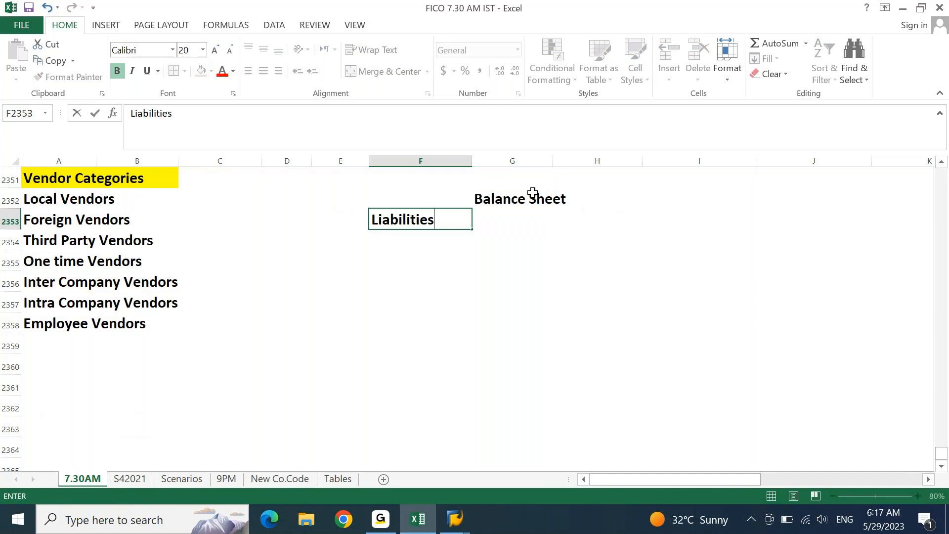
key("Right")
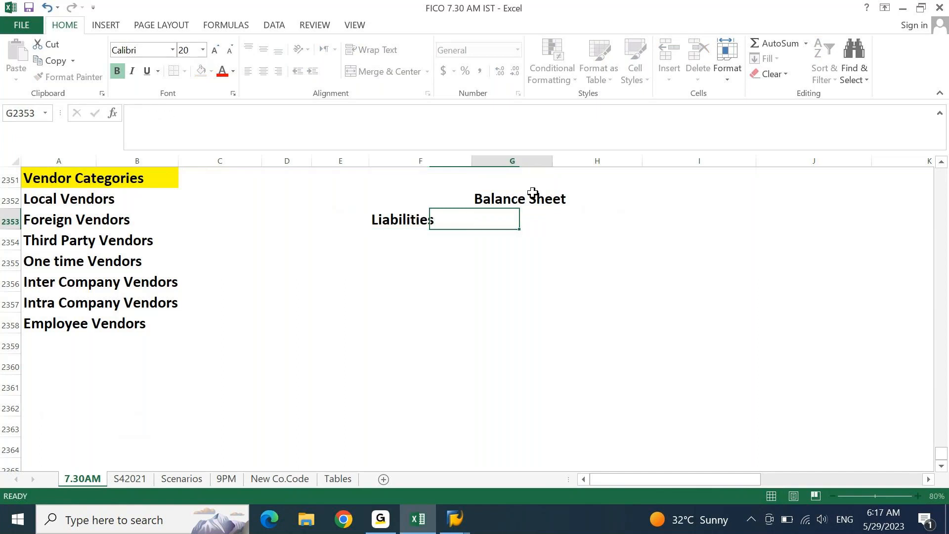
key("Tab")
type("Assets")
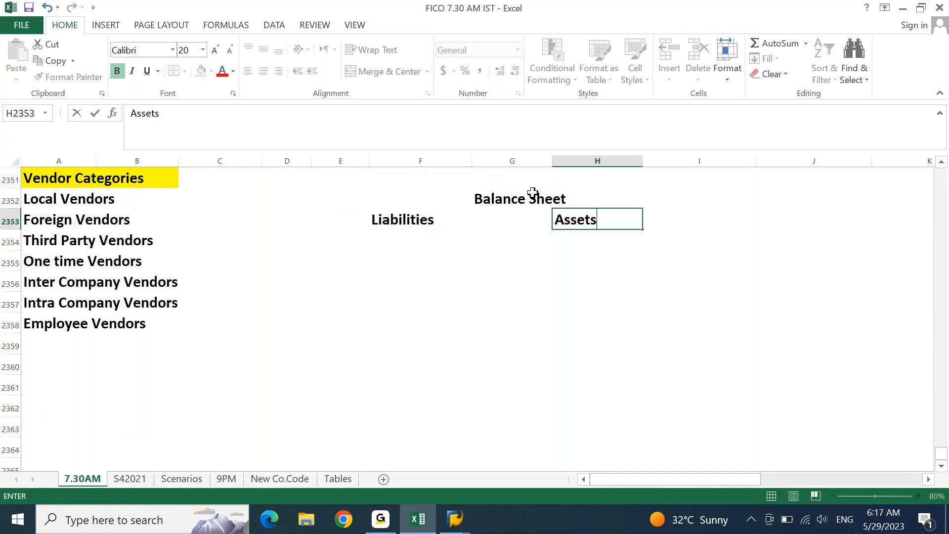
key("Return")
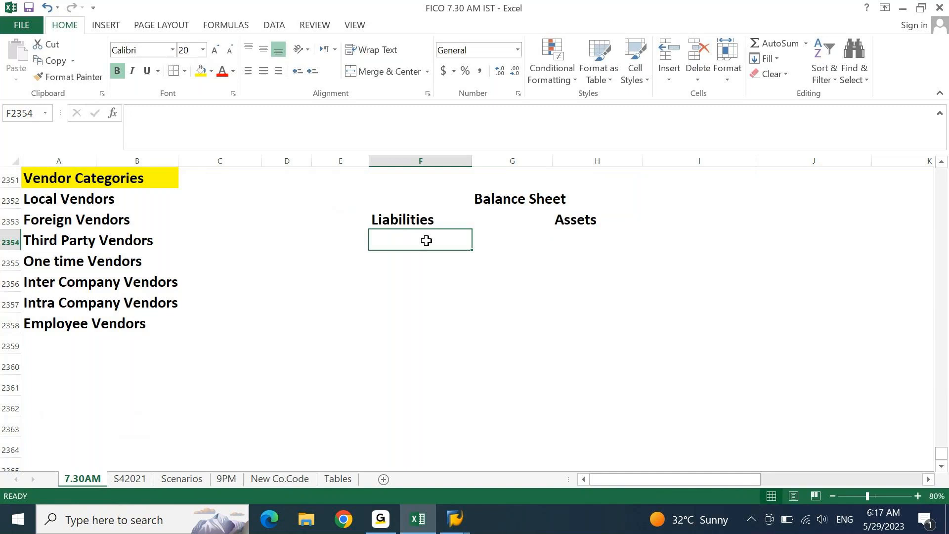
- Replace the 'Sundry Creditors' entry in F2354 with 'Accounts Payable:'
type("Sundry")
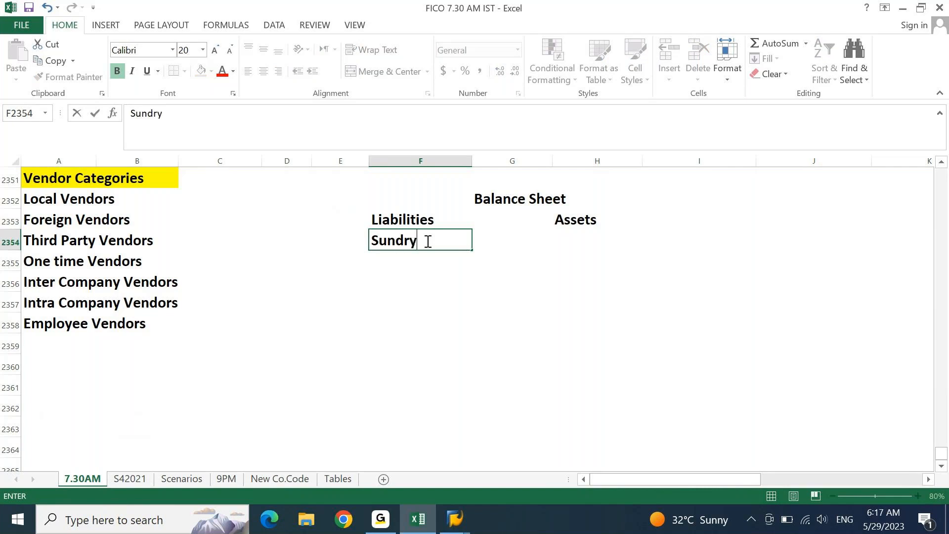
type(" Creditors")
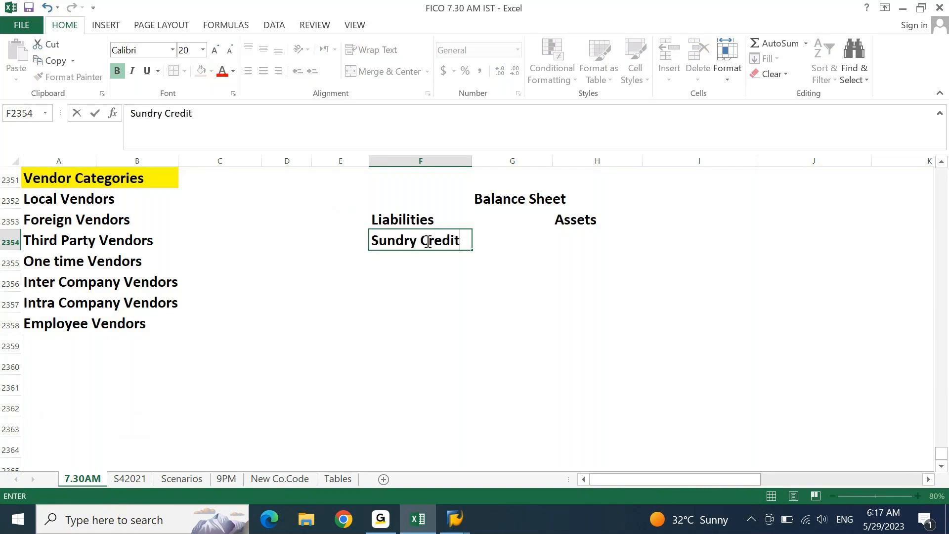
key("Return")
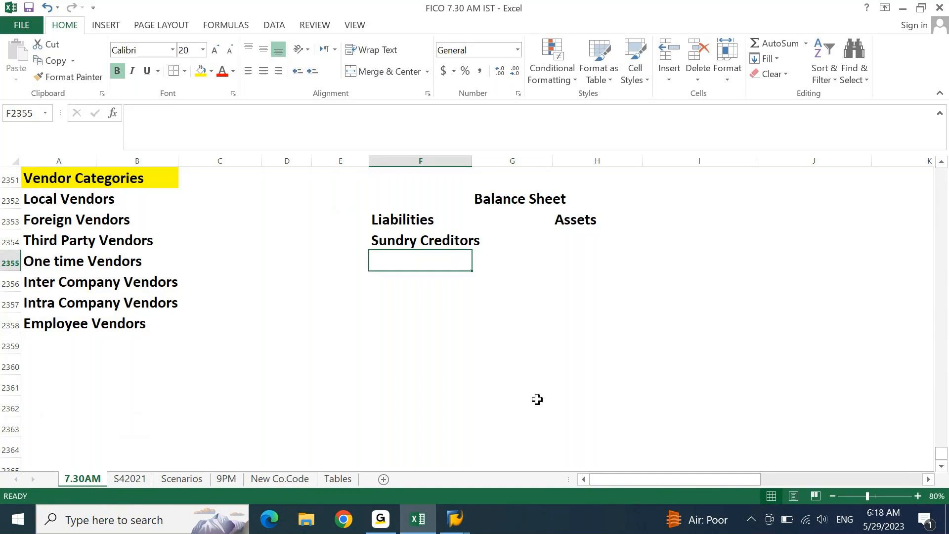
key("Up")
key("Delete")
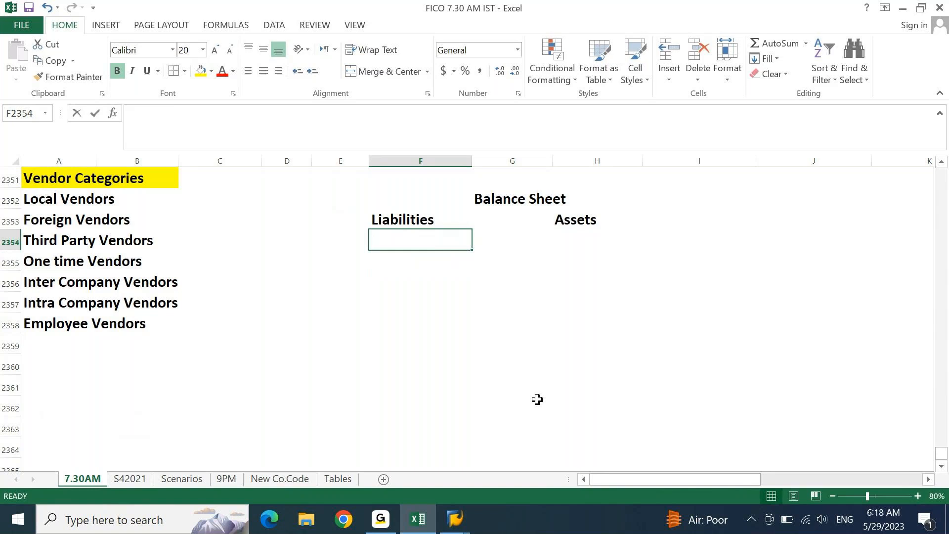
type("Accounts Payable:")
key("Return")
key("Up")
key("Down")
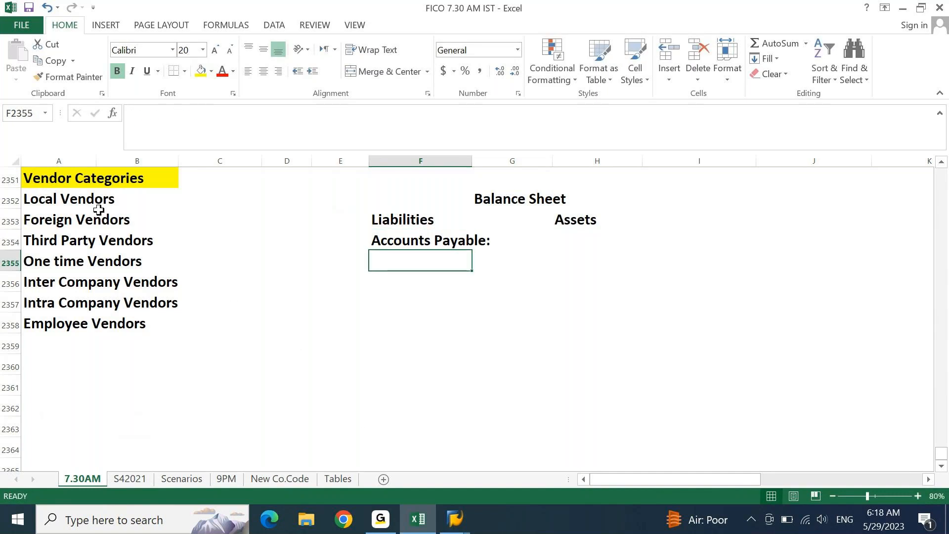
- Copy the seven vendor names from A2352:A2358 into F2355 under Accounts Payable:
left_click_drag(42, 197, 75, 322)
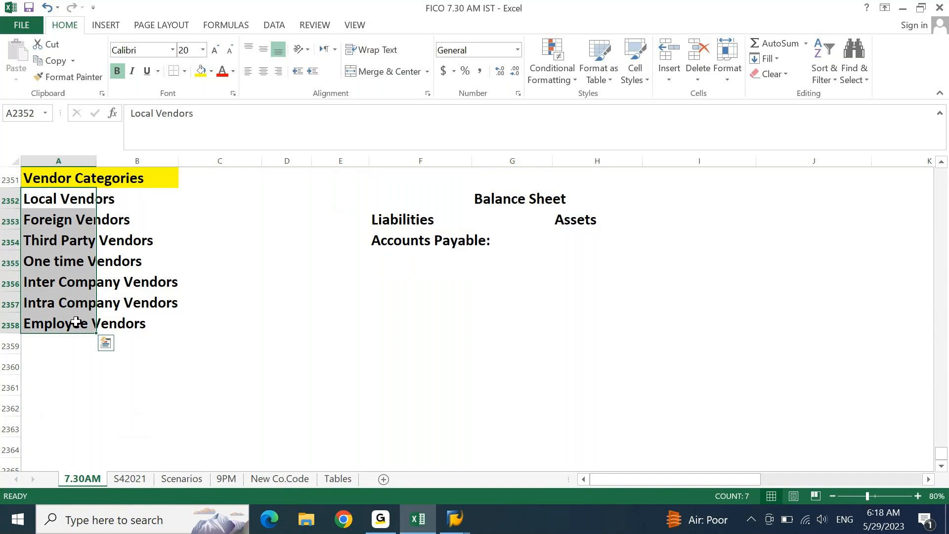
key("ctrl+c")
left_click(398, 259)
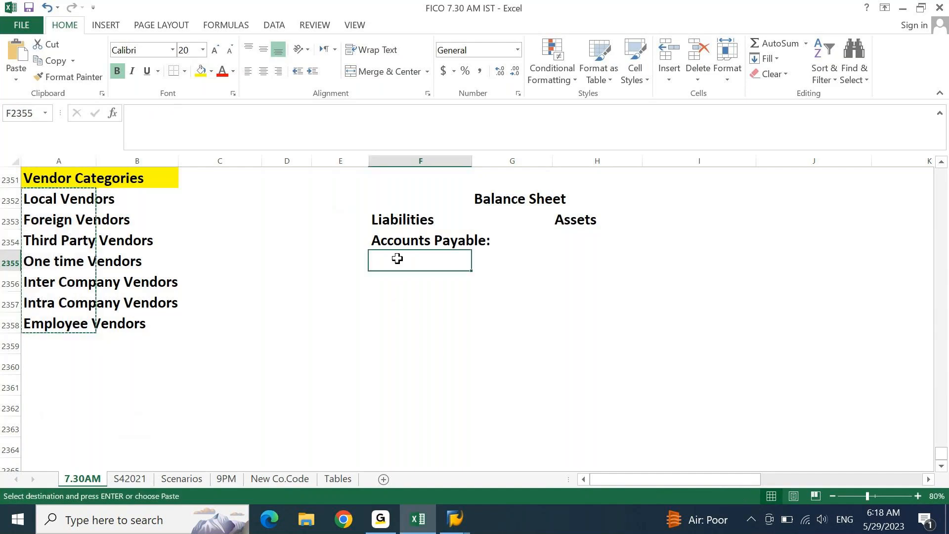
key("Return")
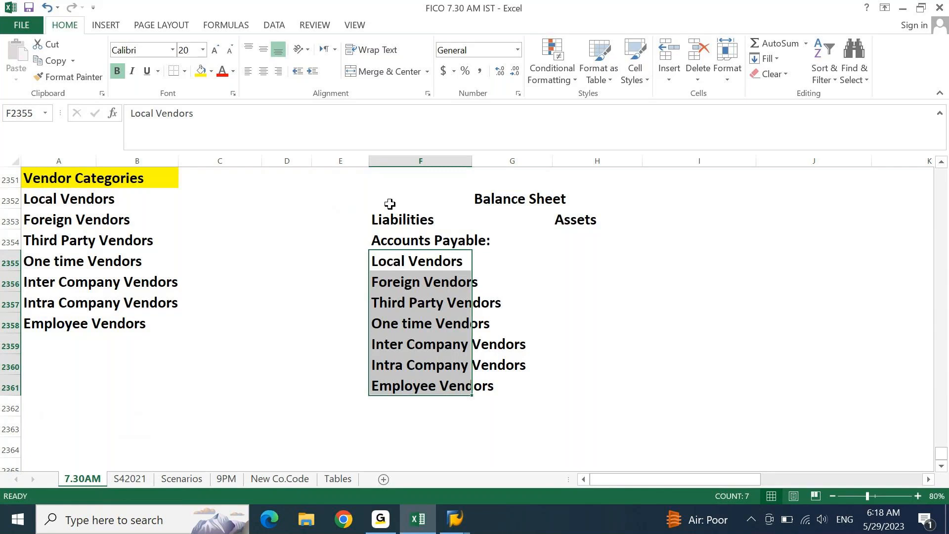
- Apply Outside Borders to the Balance Sheet block F2352:H2361
left_click_drag(382, 199, 588, 391)
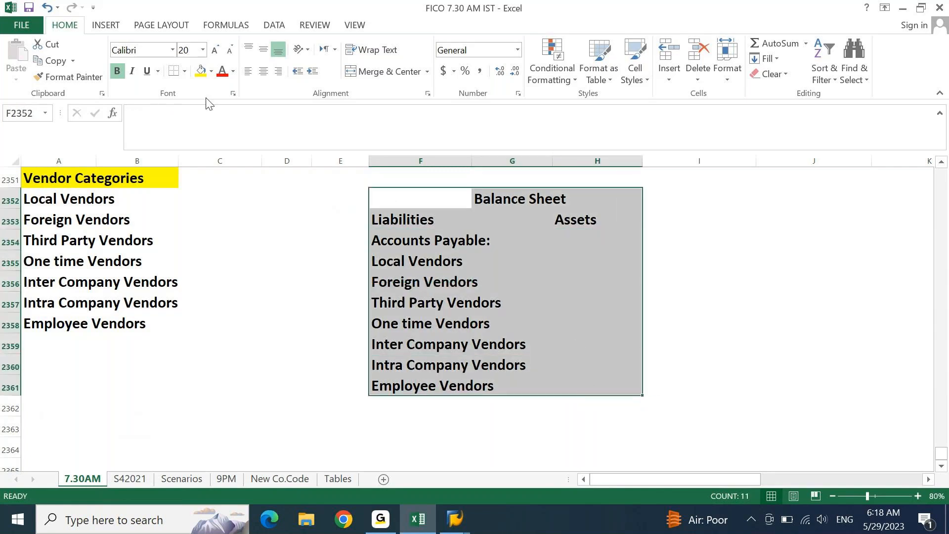
left_click(185, 71)
left_click(209, 213)
left_click(658, 254)
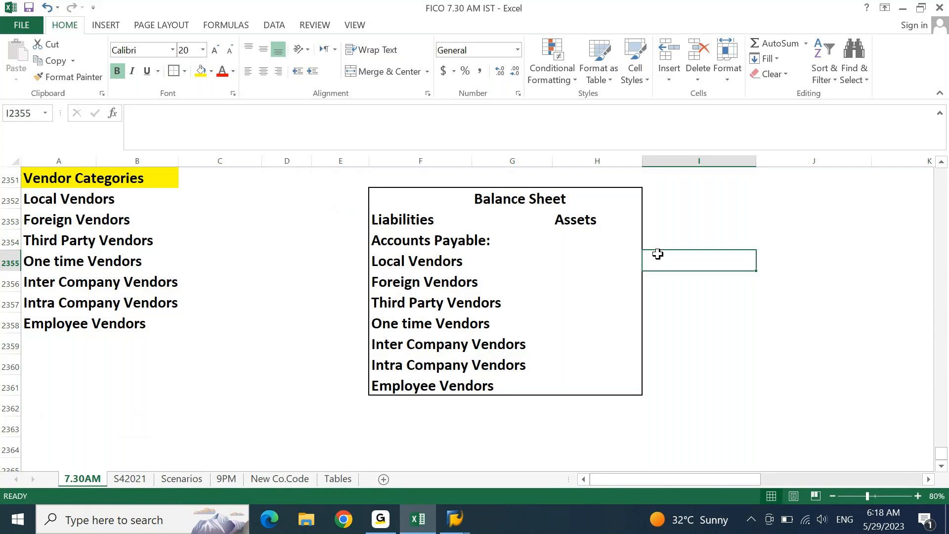
key("Left")
key("Left")
key("Left")
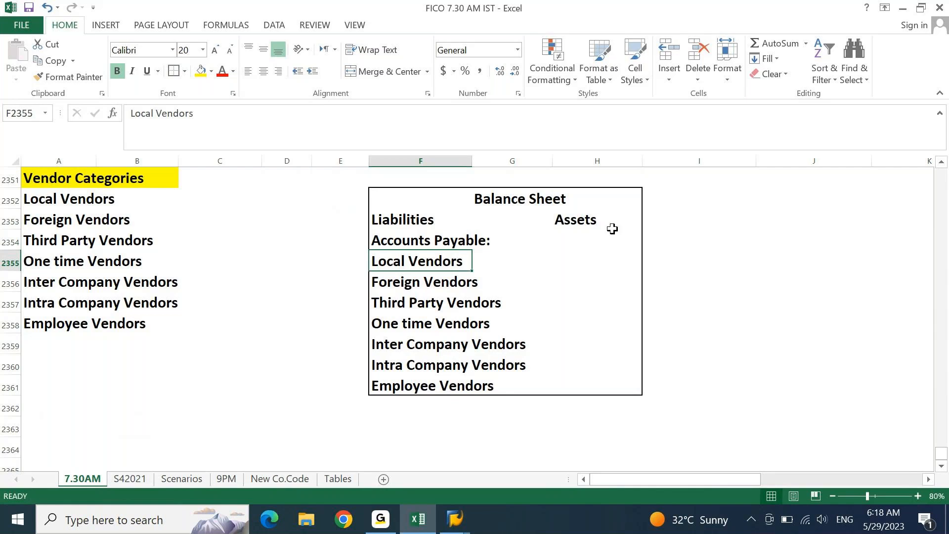
left_click(80, 212)
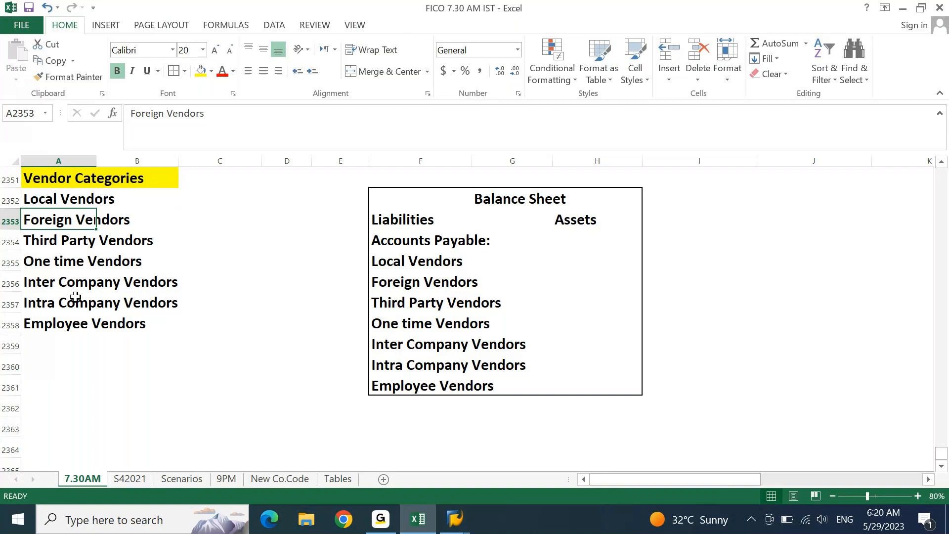
key("Up")
key("Up")
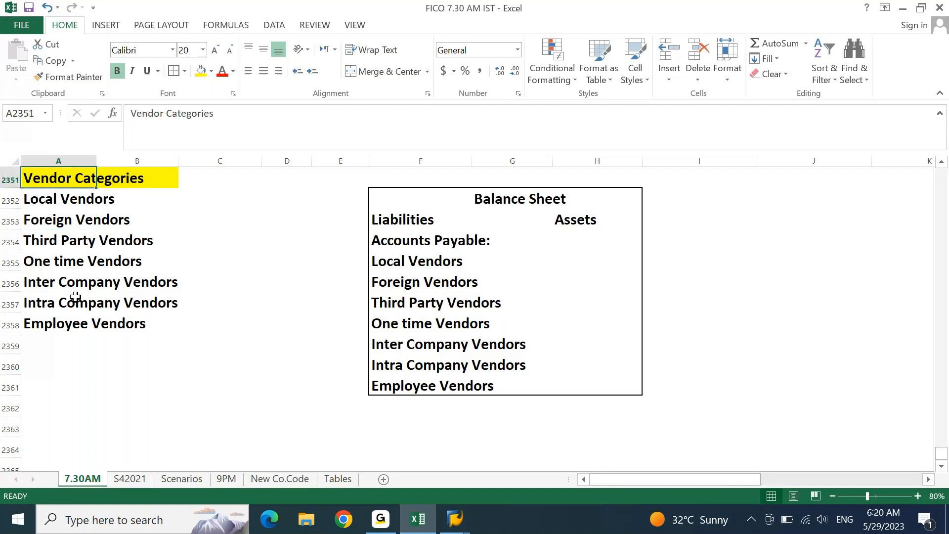
- Type 'Vendor Number Ranges' in A2360 and fill A2360:C2360 yellow
key("ctrl+Down")
key("Down")
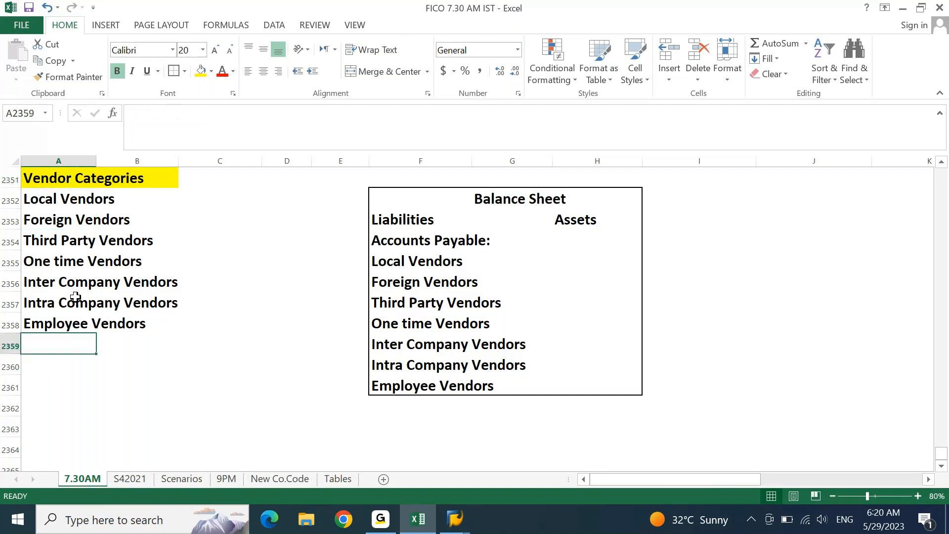
key("Down")
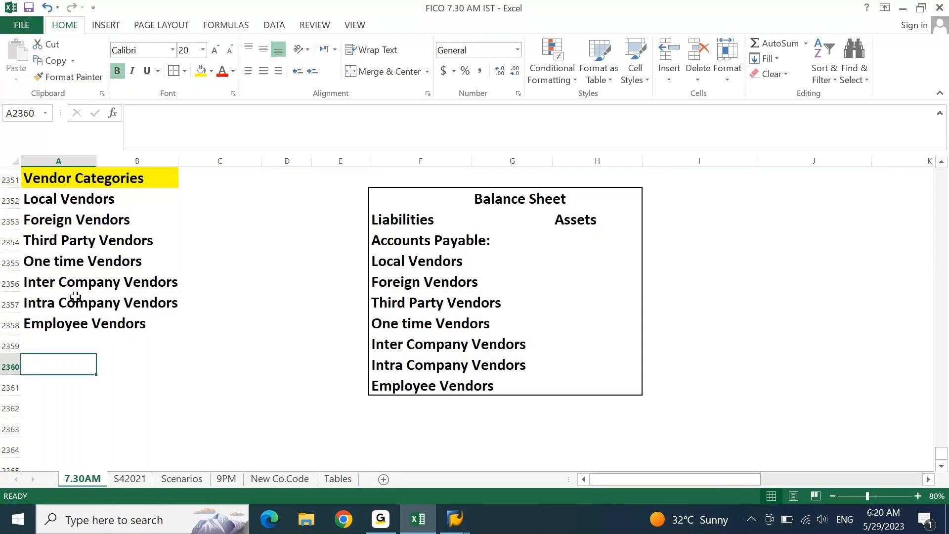
type("Vendor Num")
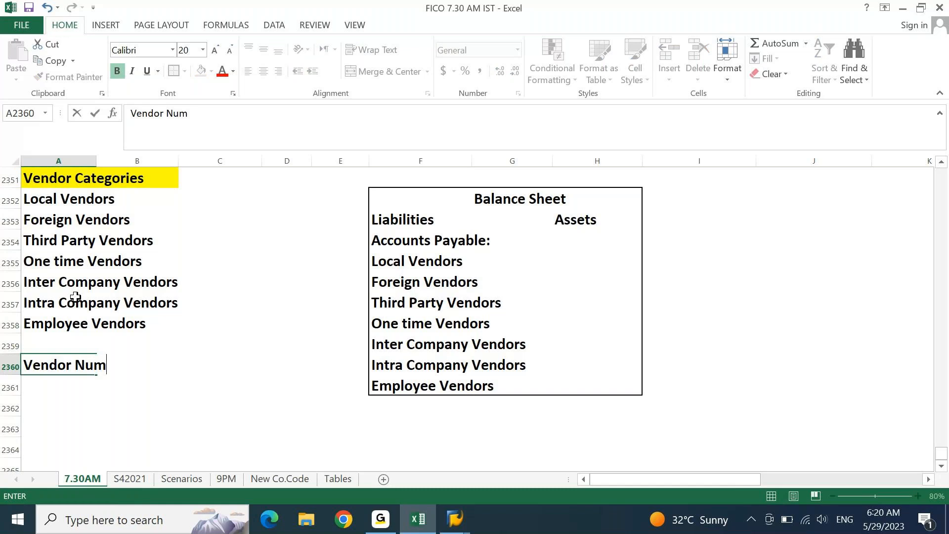
type("ber Ranges")
key("Return")
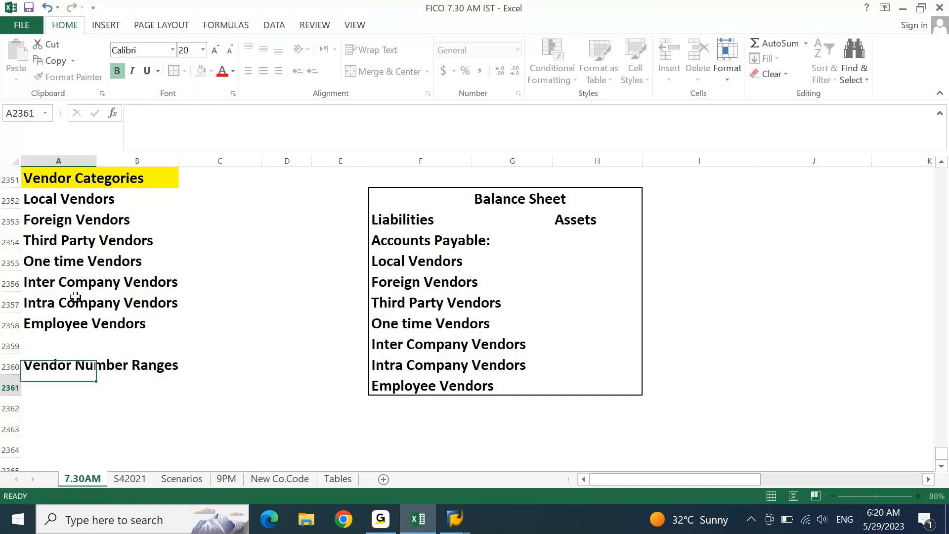
key("Up")
key("shift+Right")
key("shift+Right")
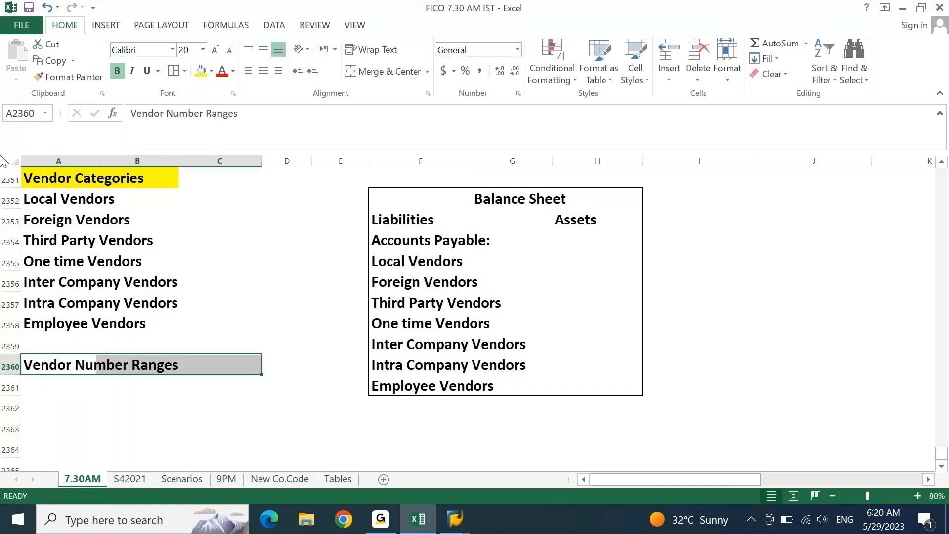
left_click(203, 73)
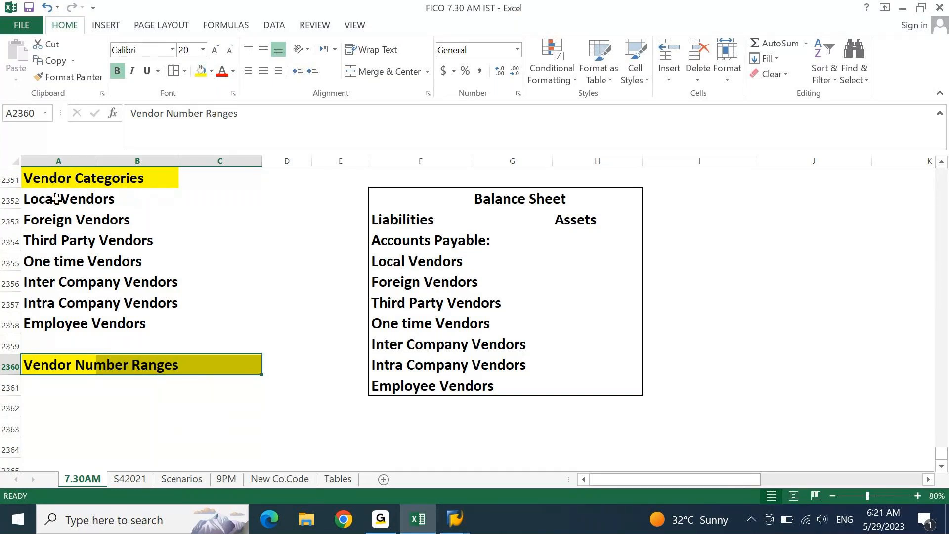
- Select the seven vendor names under Vendor Categories, Local Vendors through Employee Vendors
left_click_drag(57, 198, 57, 283)
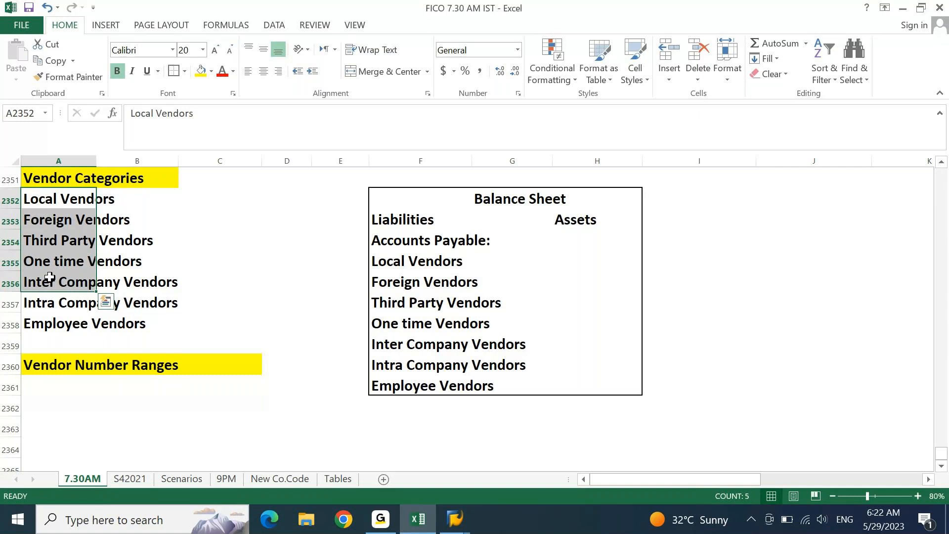
key("shift+Down")
key("shift+Down")
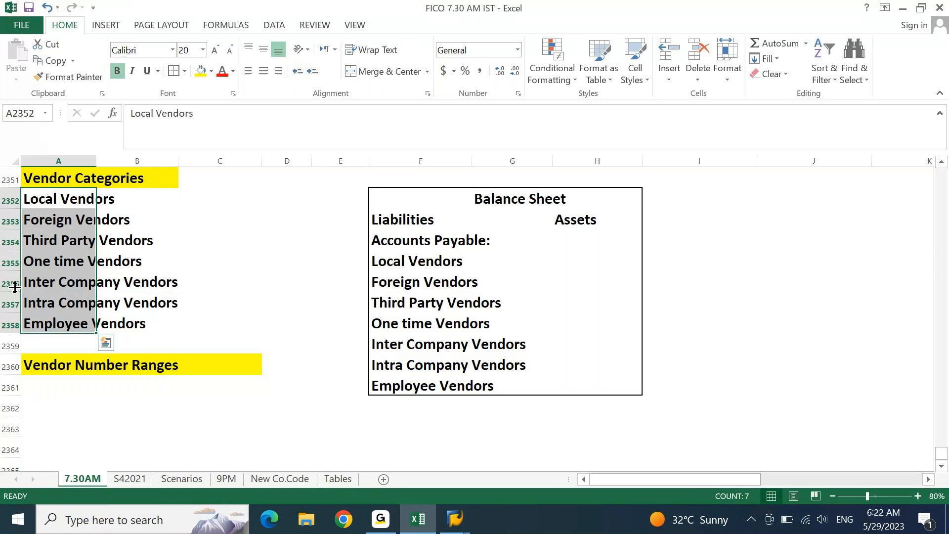
key("Right")
key("Right")
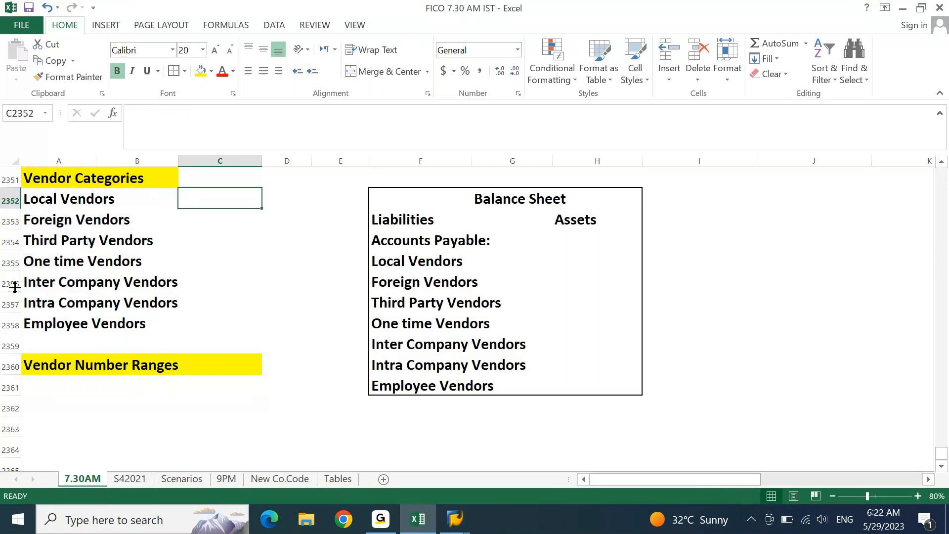
- Enter the numbers 1 to 7 in D2352:D2358 beside the seven vendor categories
key("Right")
type("1")
key("Return")
type("2")
key("Return")
type("3")
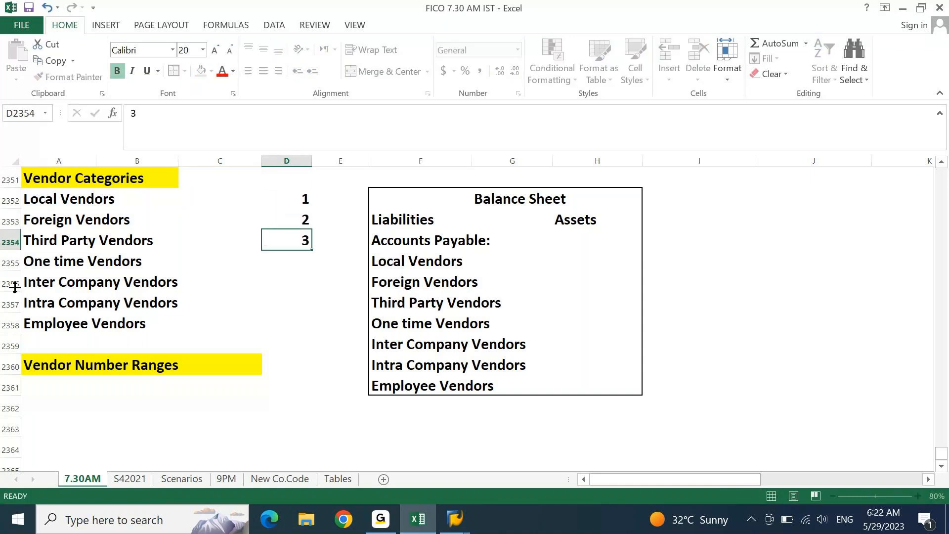
key("Return")
type("4")
key("Return")
type("5")
key("Return")
type("6 7")
key("Return")
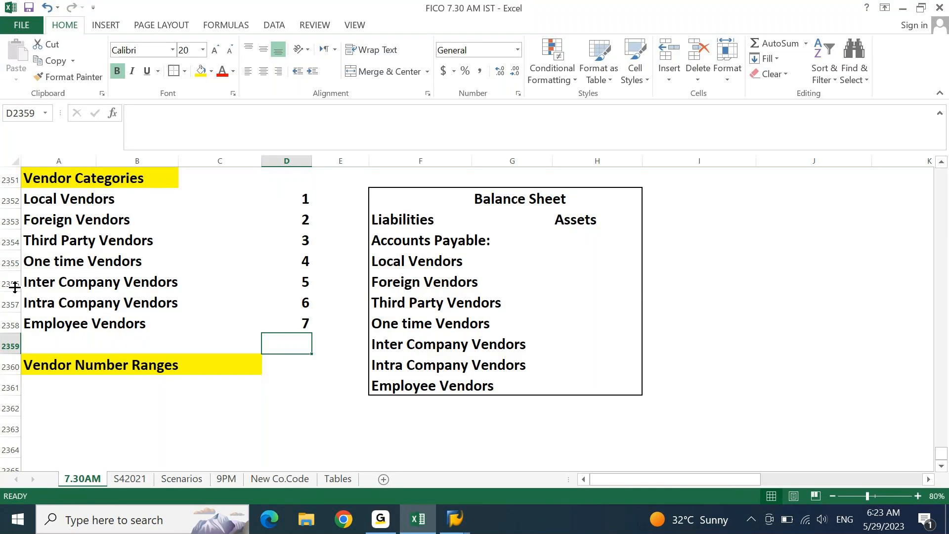
key("Up")
key("Up")
key("Up")
key("Up")
key("Up")
key("Up")
key("Up")
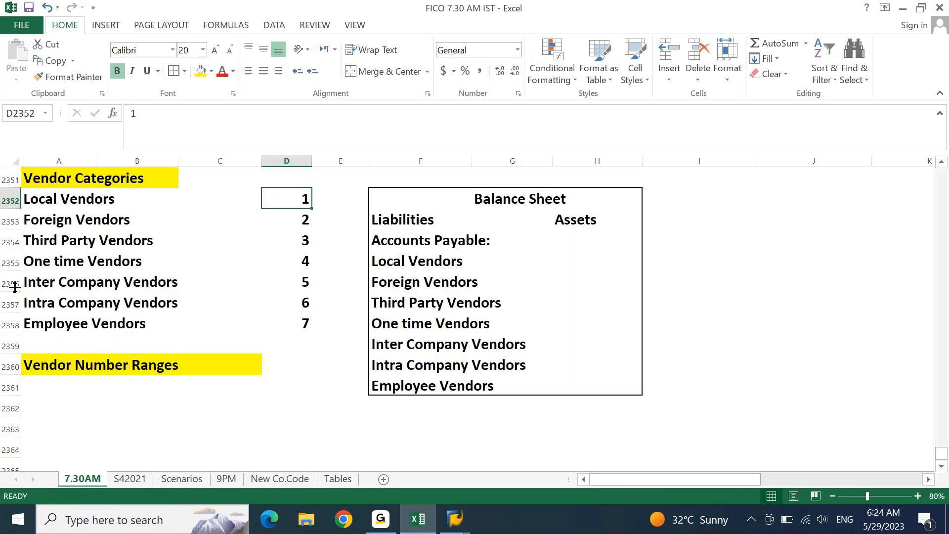
- Copy the seven vendor categories into A2361 beneath the Vendor Number Ranges heading
key("ctrl+Left")
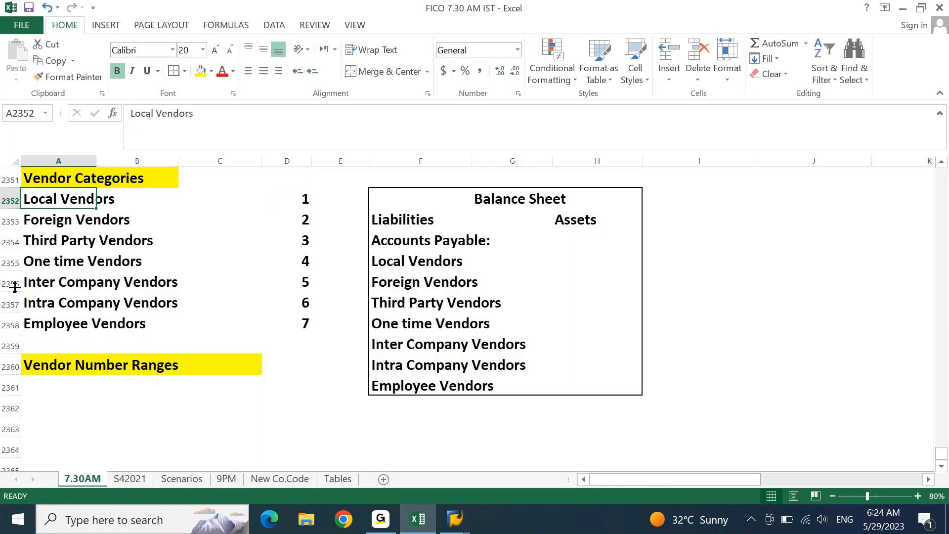
key("ctrl+shift+Down")
key("ctrl+c")
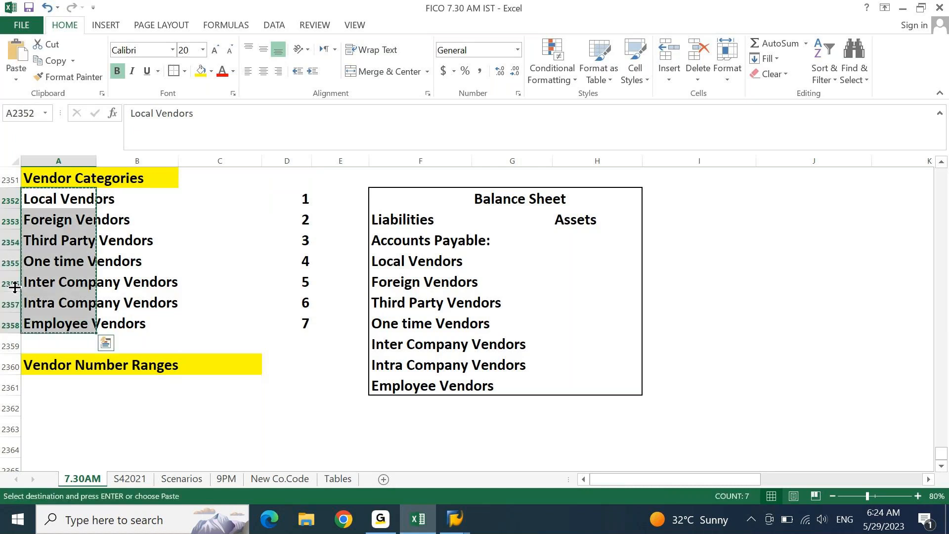
key("ctrl+Down")
key("ctrl+Down")
key("Down")
key("ctrl+v")
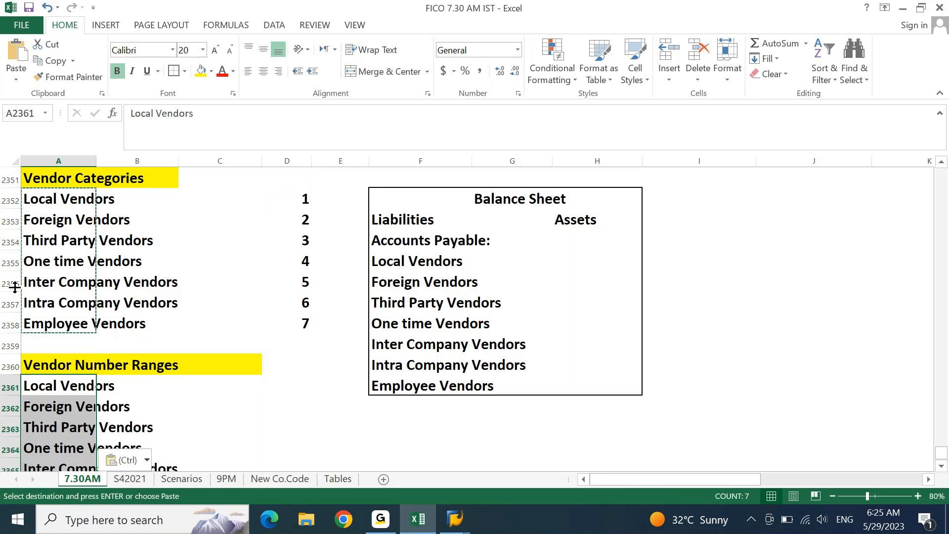
key("Escape")
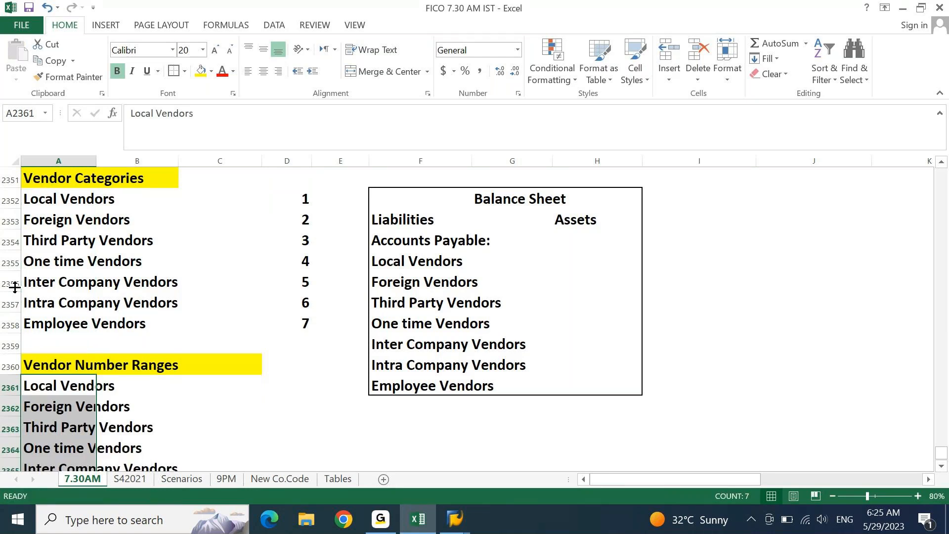
- Copy the numbers 1 to 7 from column D into C2361 beside the repeated vendors
key("Right")
key("Right")
key("Right")
key("Right")
key("ctrl+Down")
key("ctrl+Down")
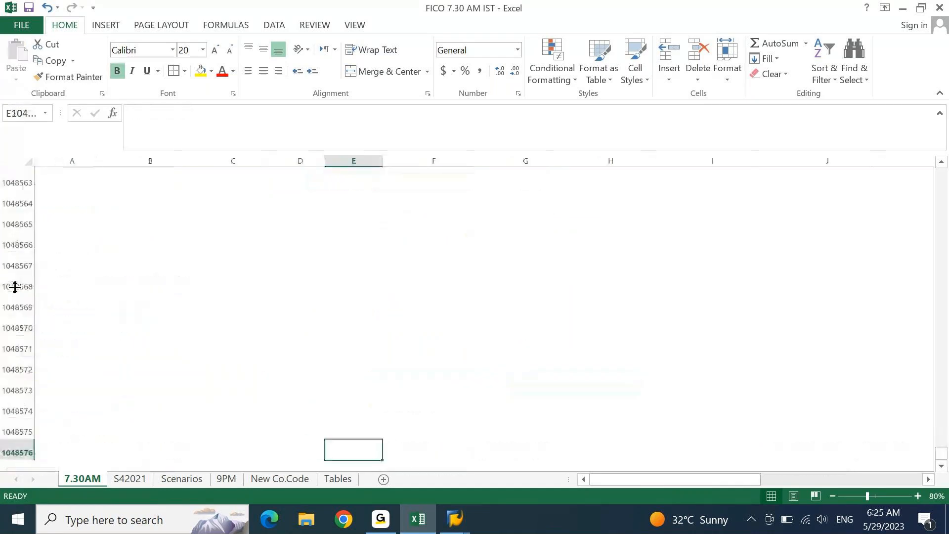
key("Left")
key("ctrl+Up")
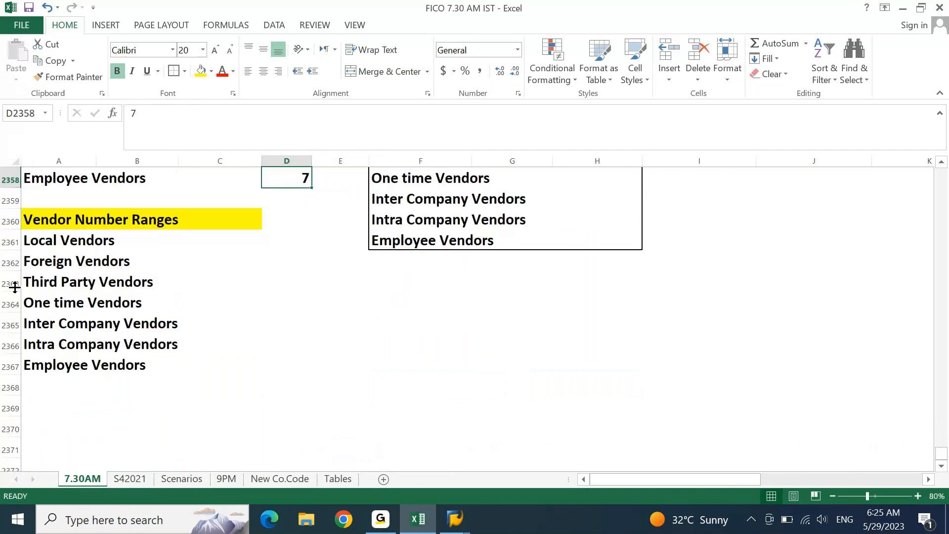
key("ctrl+Up")
key("ctrl+shift+Down")
key("ctrl+c")
key("ctrl+Left")
key("ctrl+Down")
key("ctrl+Down")
key("Right")
key("Right")
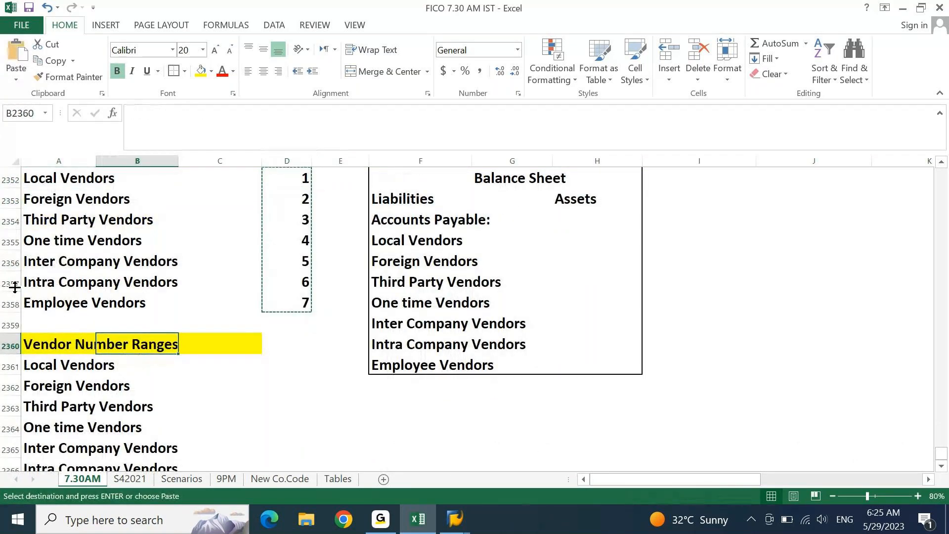
key("Down")
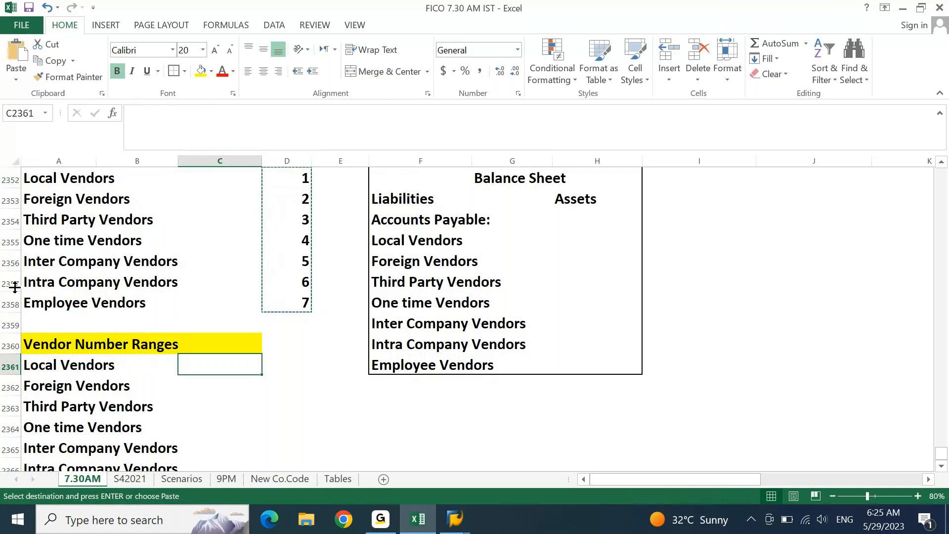
key("Return")
key("ctrl+Down")
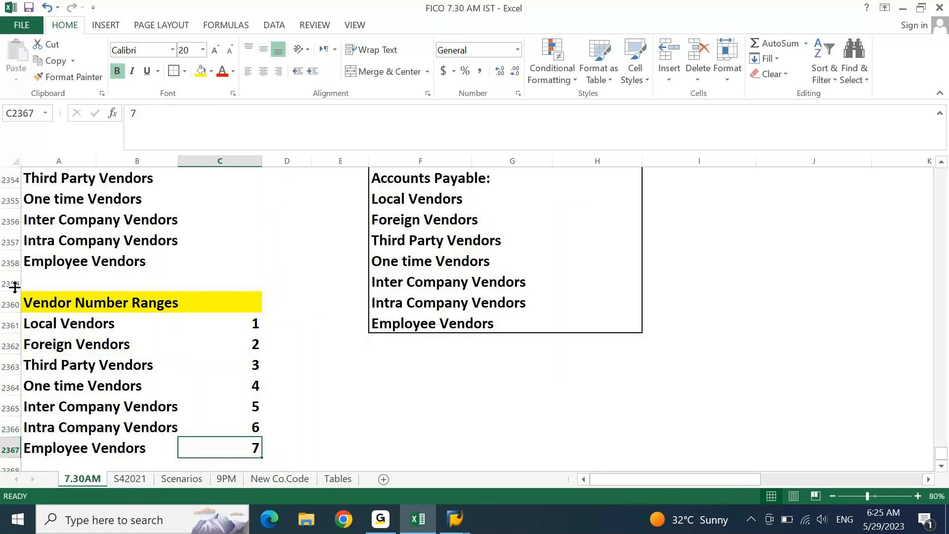
key("ctrl+Left")
key("ctrl+Up")
key("ctrl+Up")
key("ctrl+Up")
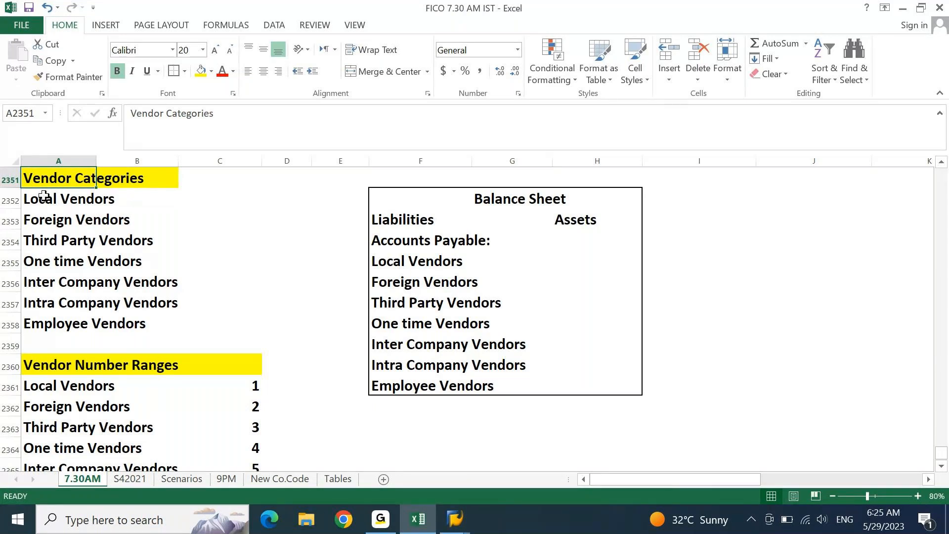
left_click_drag(44, 196, 200, 316)
left_click(131, 397)
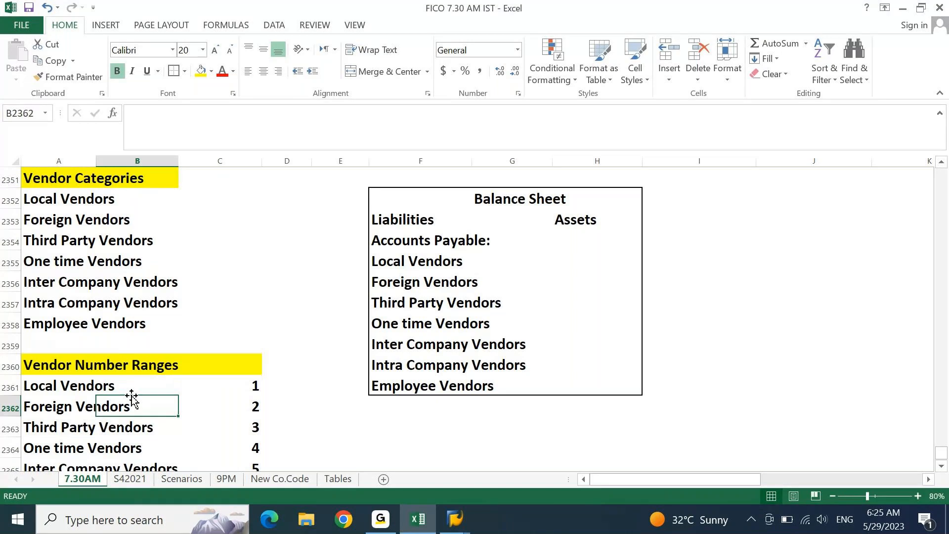
left_click(43, 187)
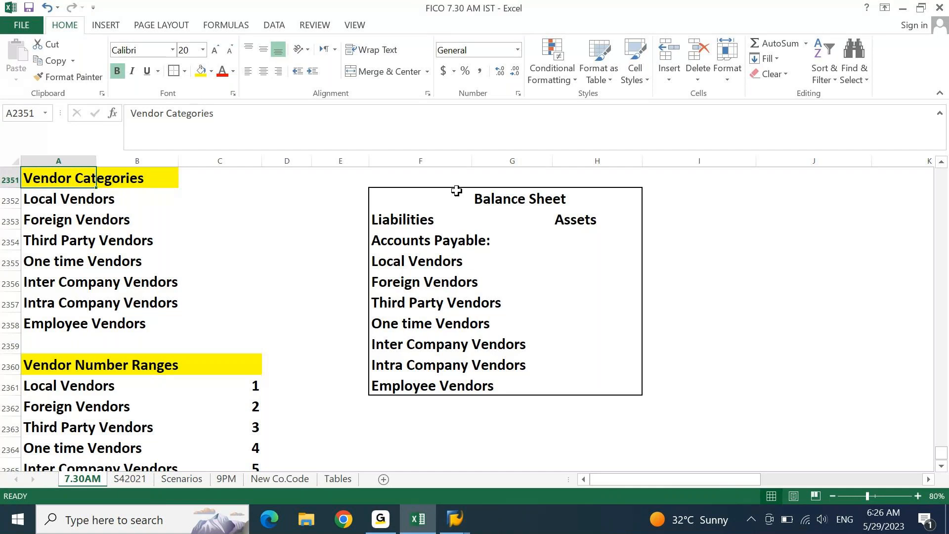
left_click(802, 241)
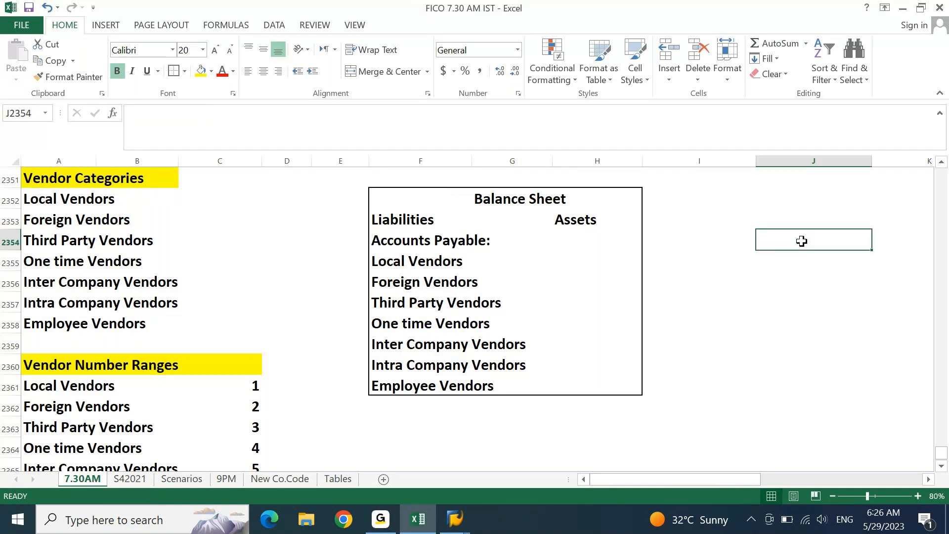
- Enter the heading 'Account Types' in J2353
key("Up")
type("Account")
type(" Tyep")
key("BackSpace")
key("BackSpace")
type("pes")
key("Return")
key("Return")
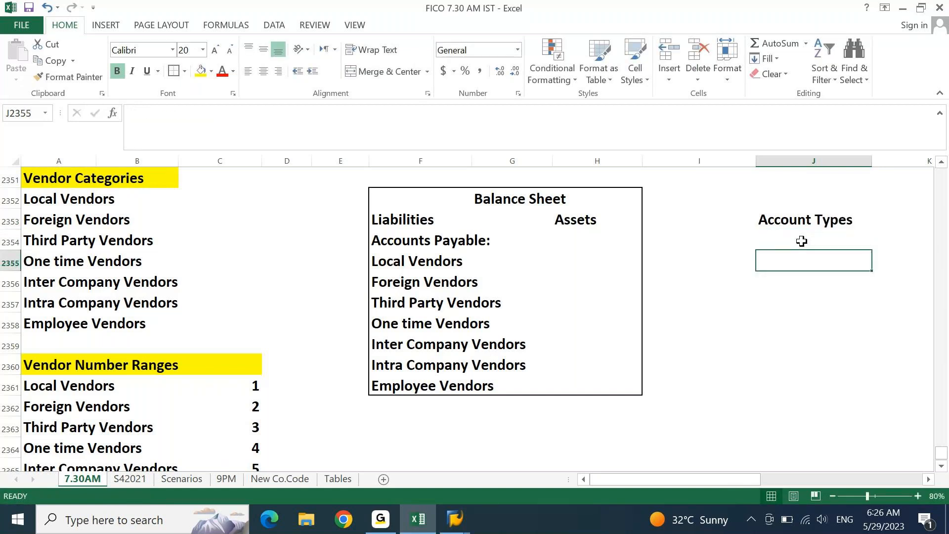
- List GL, Vendor, Customer and Asset in J2354:J2357 under Account Types
left_click(802, 241)
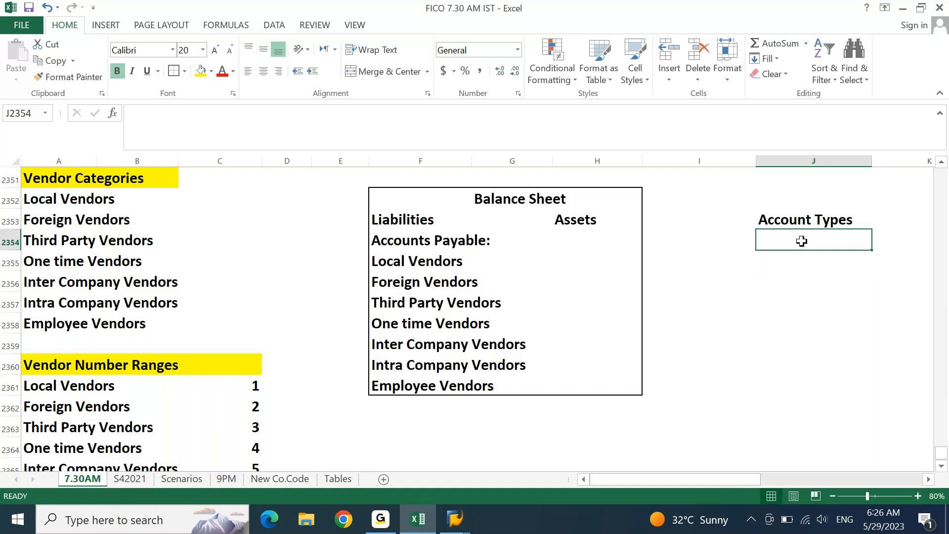
type("GL")
key("Return")
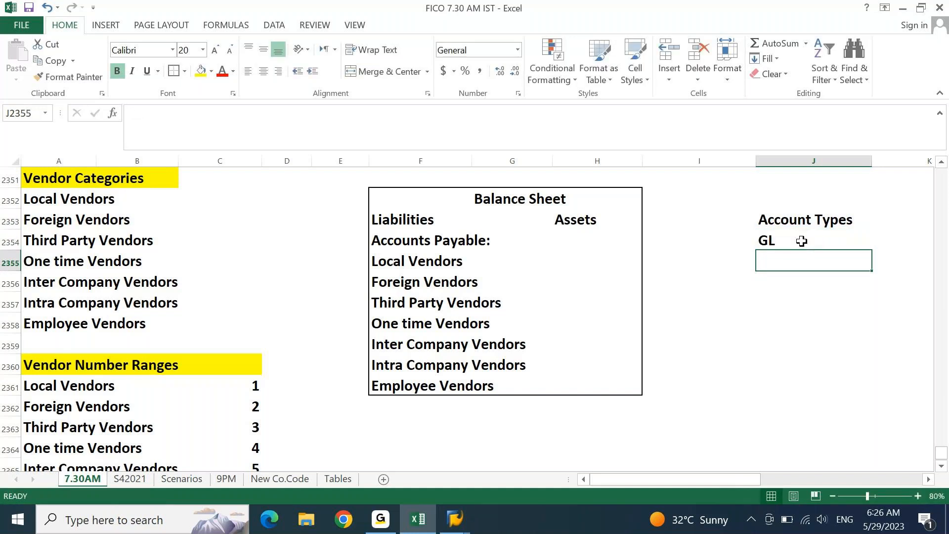
type("Ve")
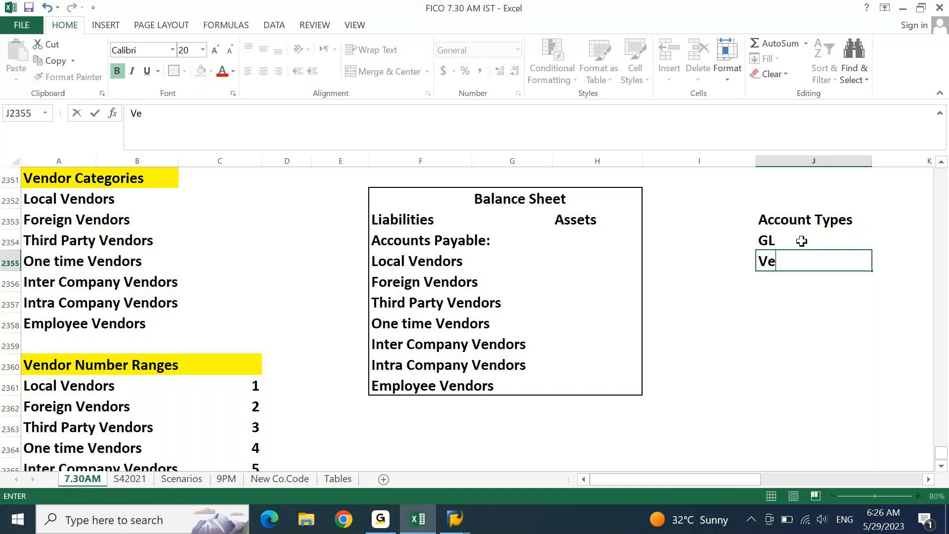
type("ndor")
key("Return")
type("Custm")
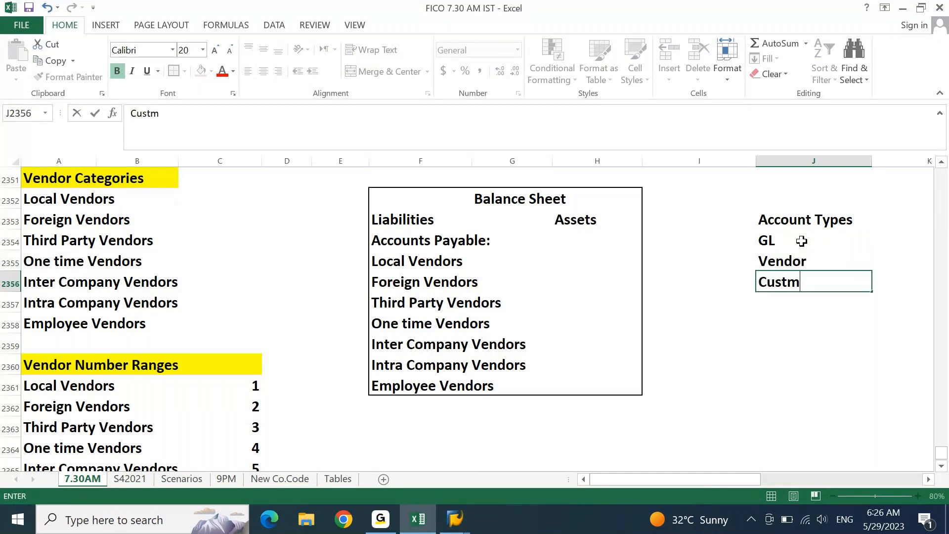
key("BackSpace")
type("omer")
key("Return")
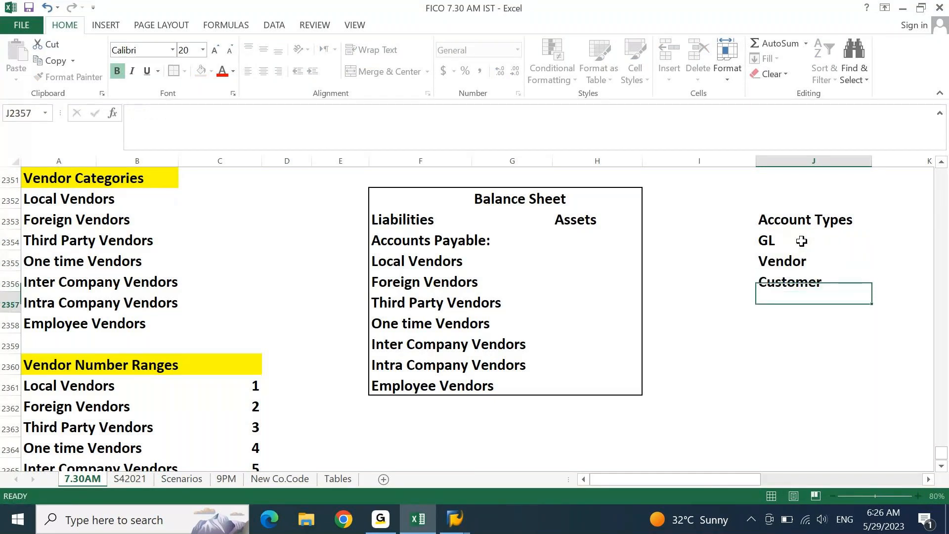
type("Asset")
key("Return")
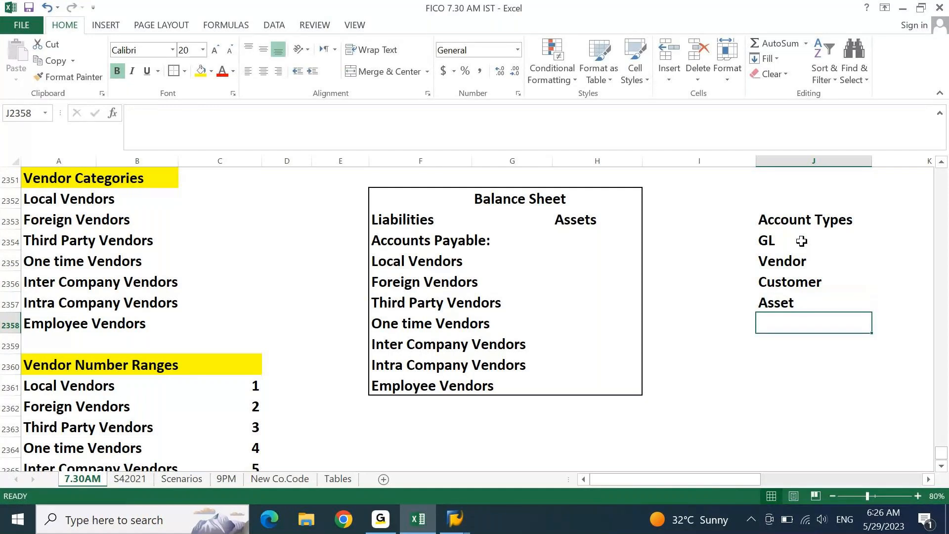
key("ctrl+Up")
key("ctrl+Up")
- Append the codes '- S' to GL and '- K' to Vendor
key("Down")
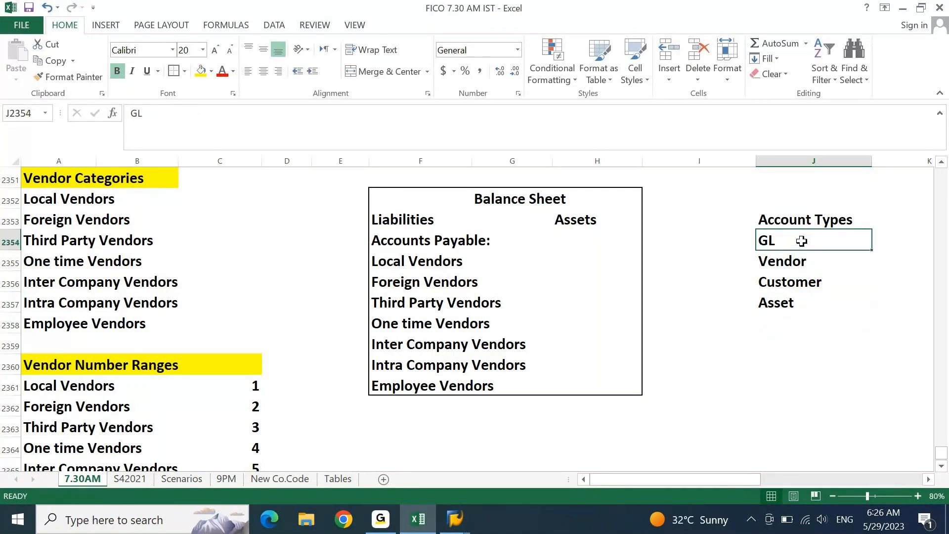
double_click(802, 241)
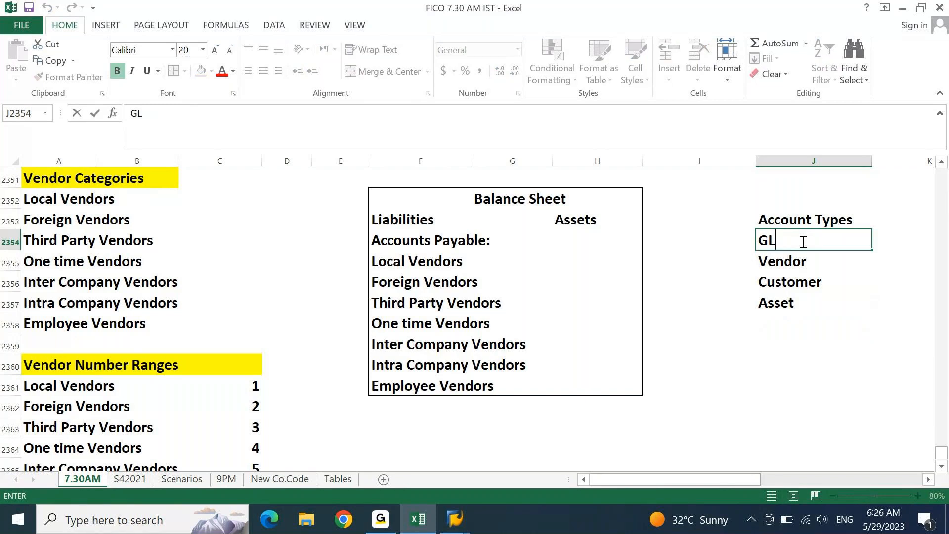
type("- S")
key("Return")
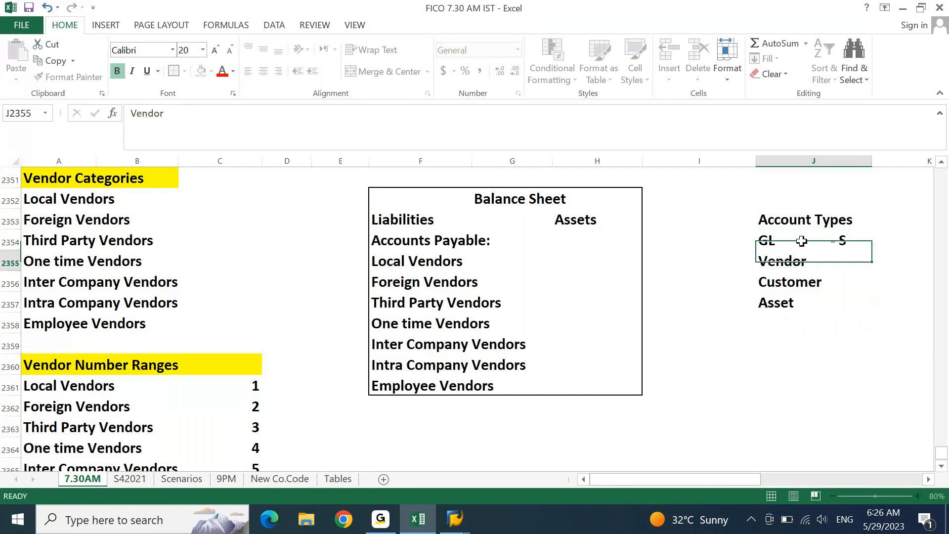
key("F2")
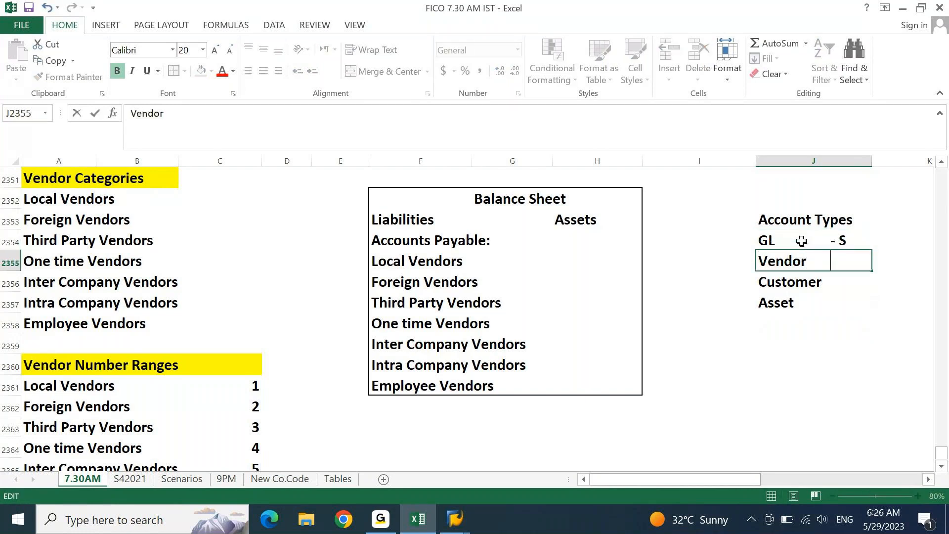
type("- K")
key("Return")
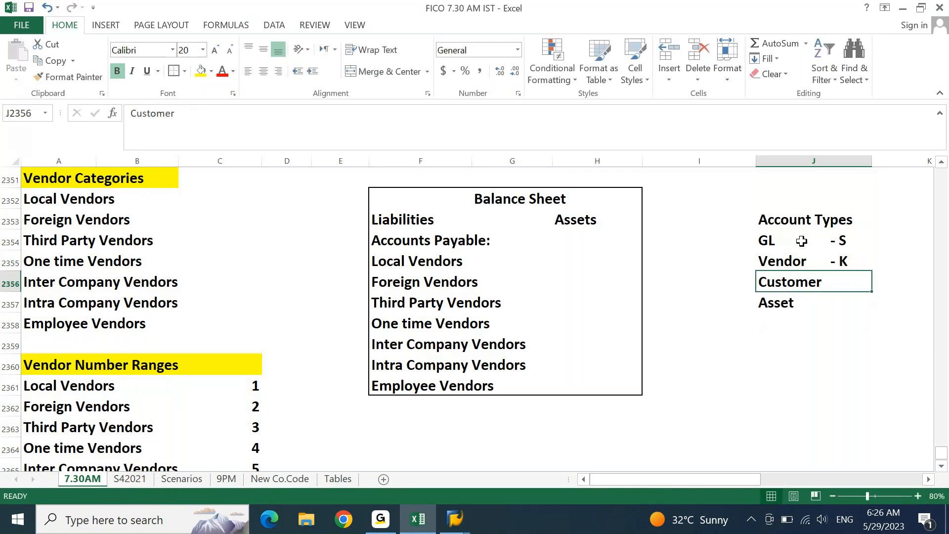
- Append the codes '- D' to Customer and '- A' to Asset
key("F2")
type("- D")
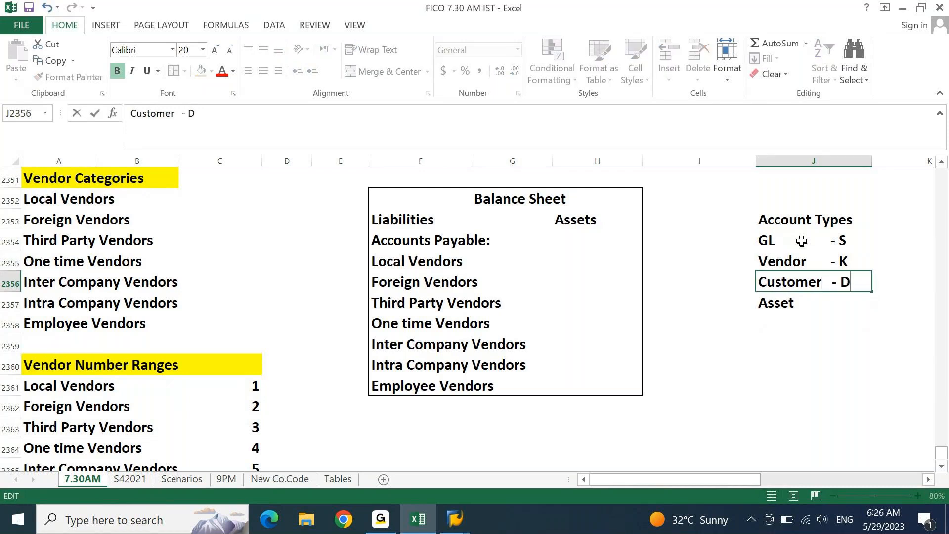
key("Return")
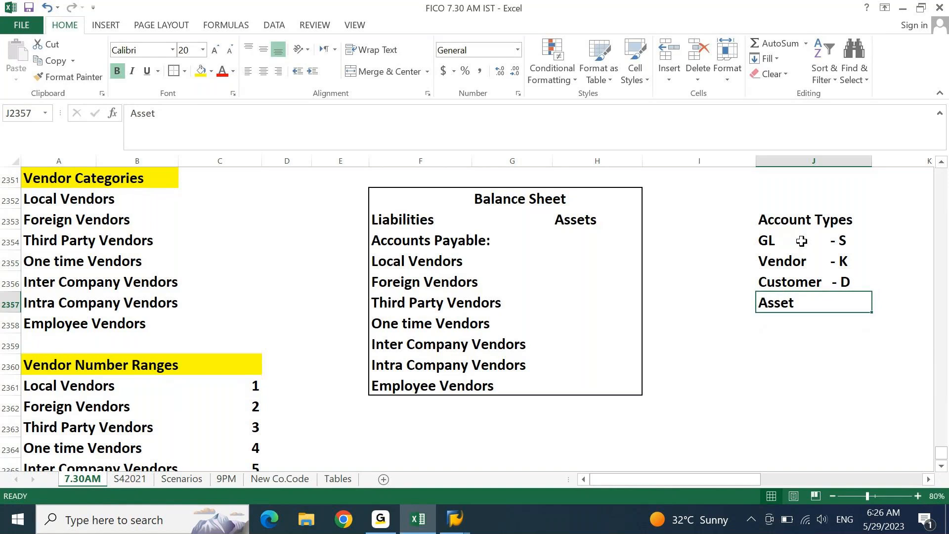
key("F2")
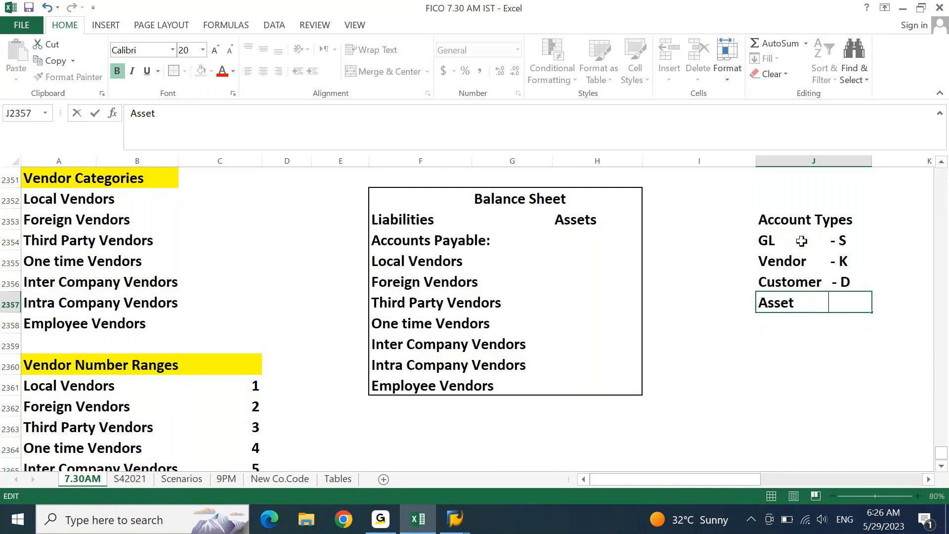
type("- A")
key("Return")
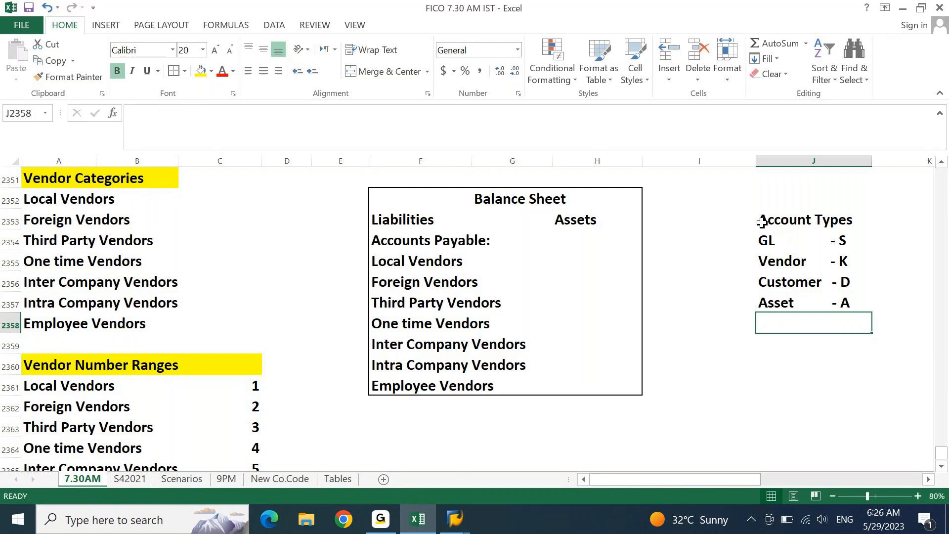
left_click(777, 262)
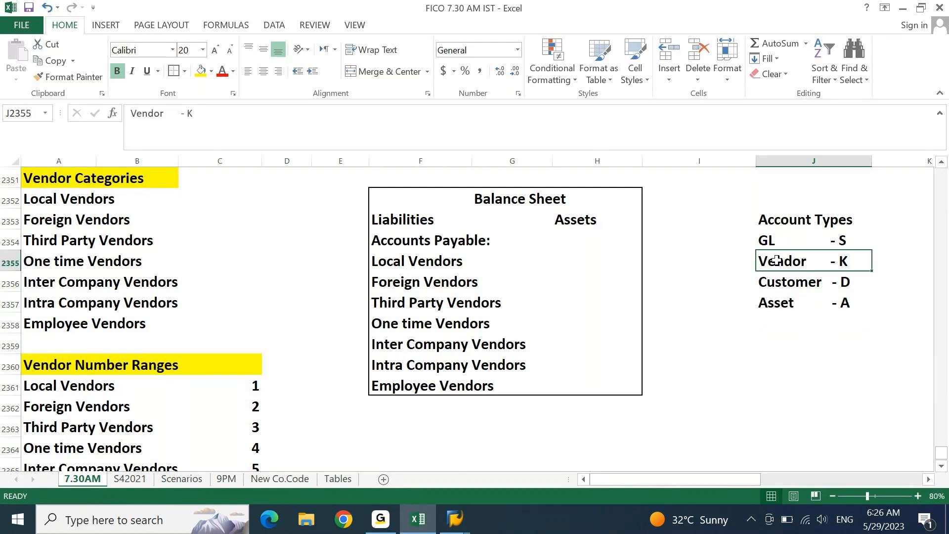
- Fill the Vendor - K entry with yellow
left_click(201, 71)
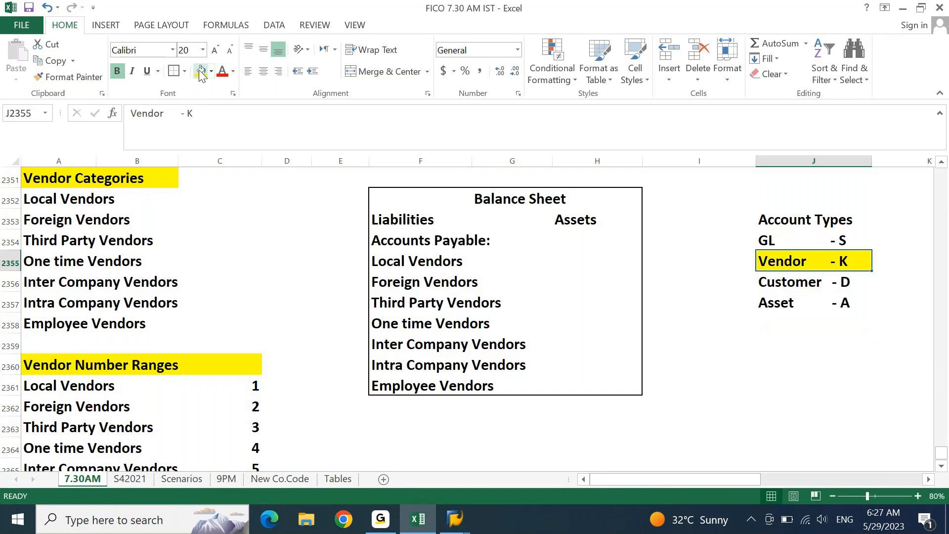
key("Right")
key("Up")
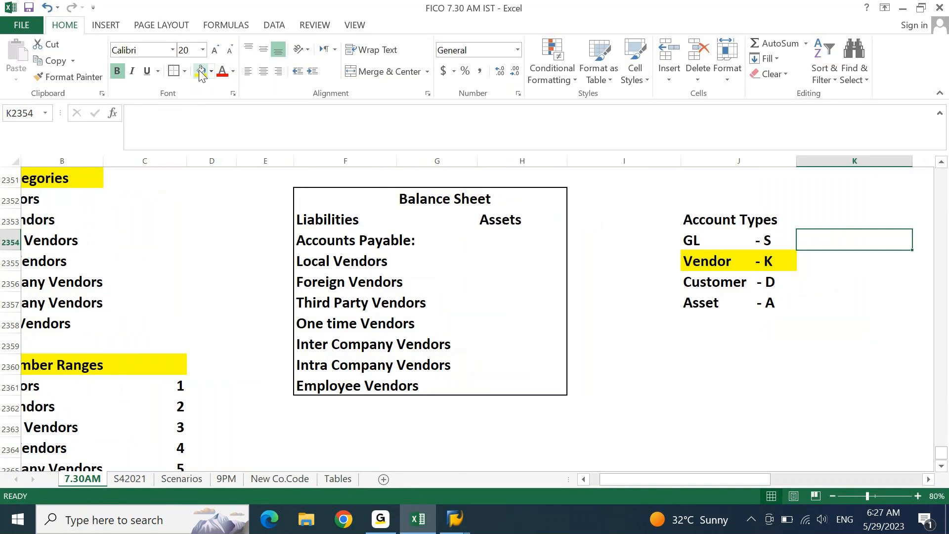
key("Down")
key("Left")
key("Right")
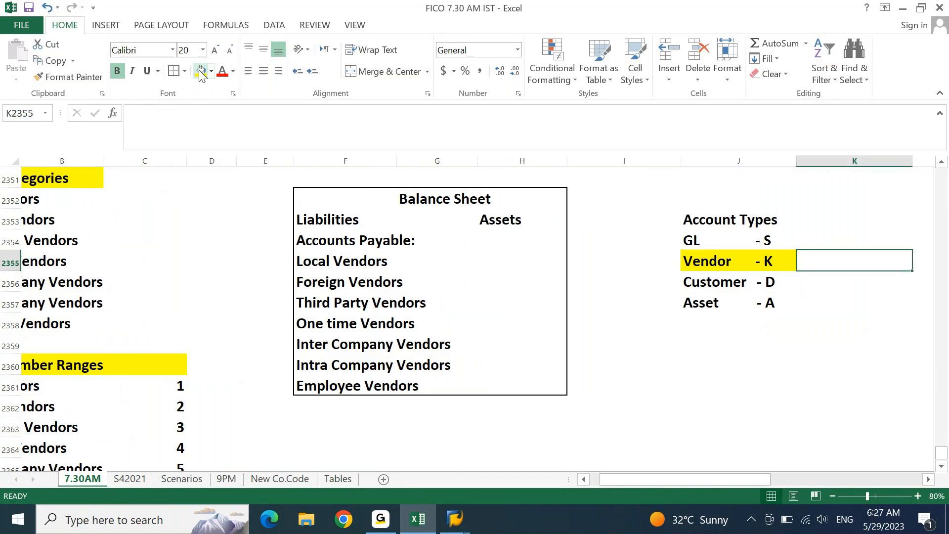
- Enter the abbreviations AP, AR, AA and GL beside the matching account types
type("AP")
key("Return")
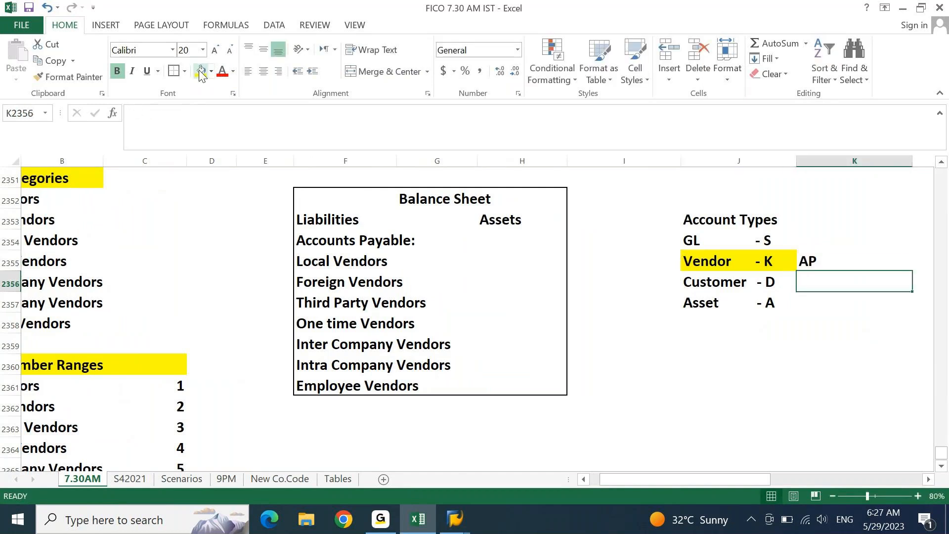
type("AR")
key("Return")
type("AA")
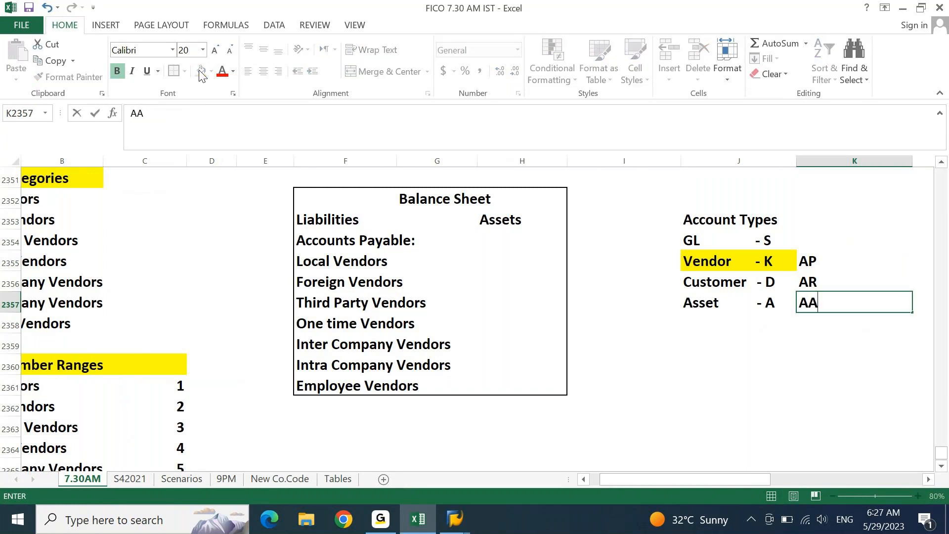
key("Up")
key("Up")
key("Up")
type("GL")
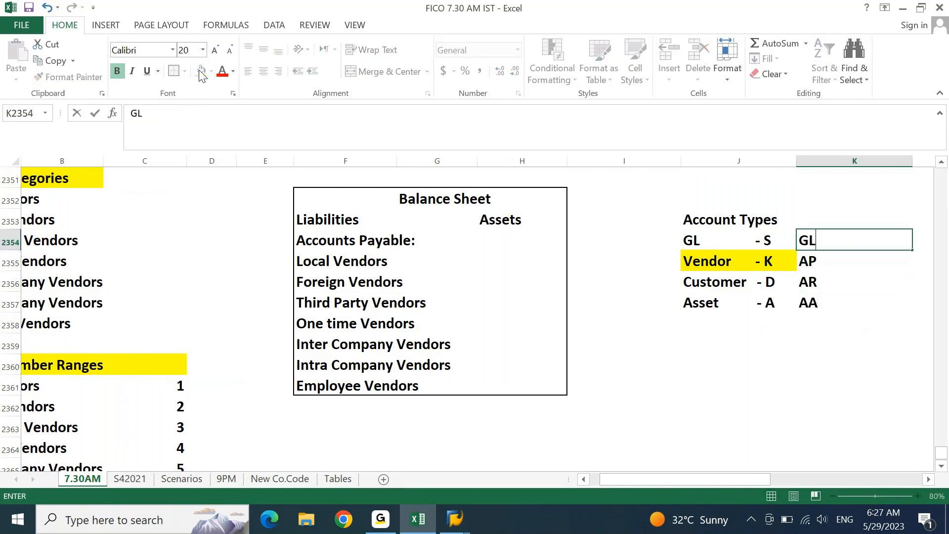
key("Return")
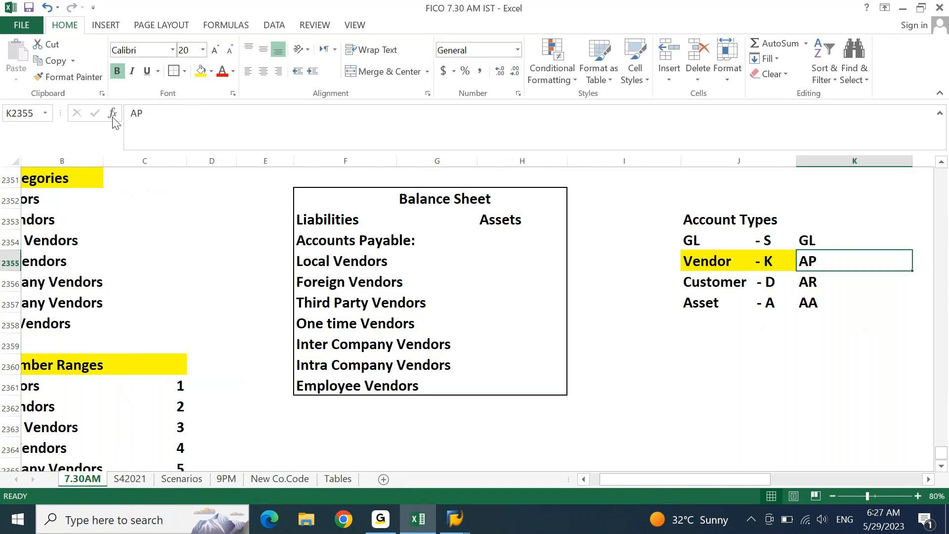
- Type the note 'Financial Statements are prepared from GL Module' below the account types
left_click(683, 345)
type("FInancial As")
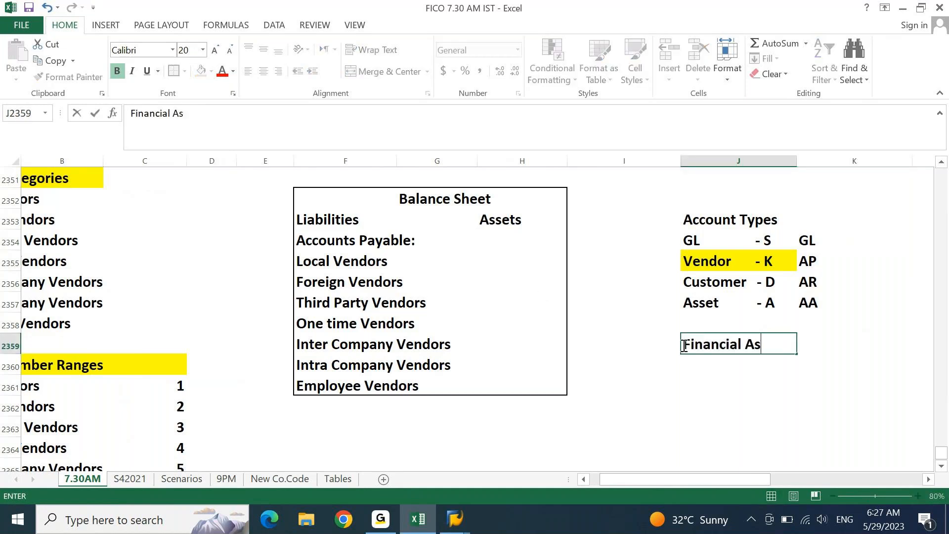
key("BackSpace")
key("BackSpace")
type("Stateme")
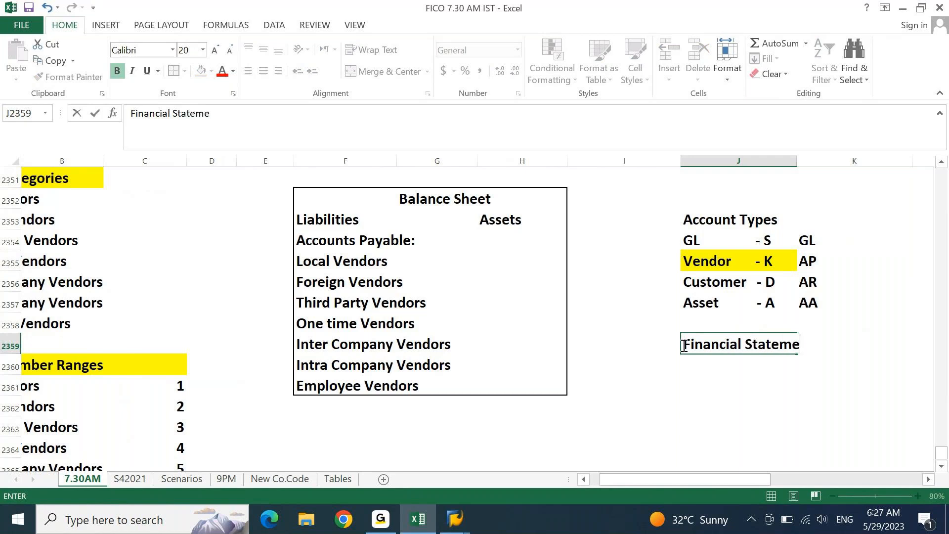
type("nts are prepared g")
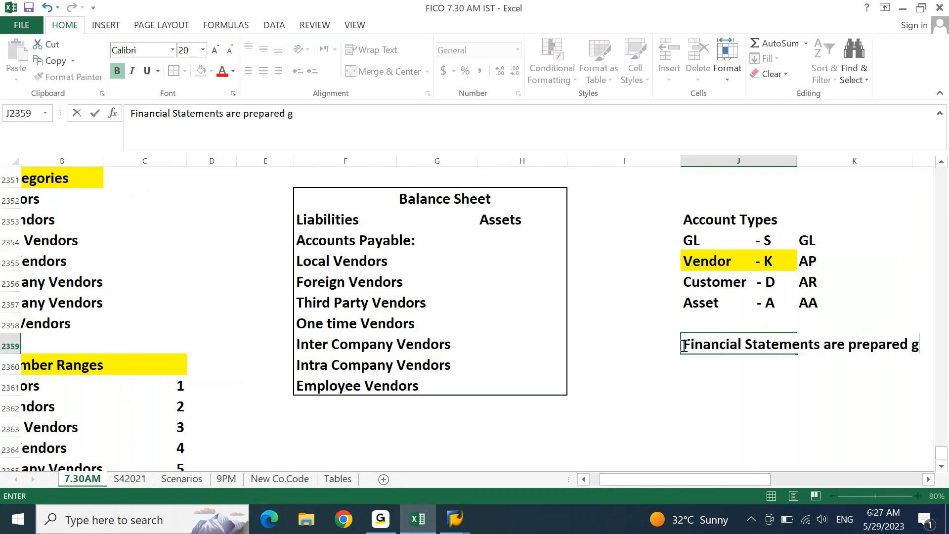
key("BackSpace")
type("from GL Module")
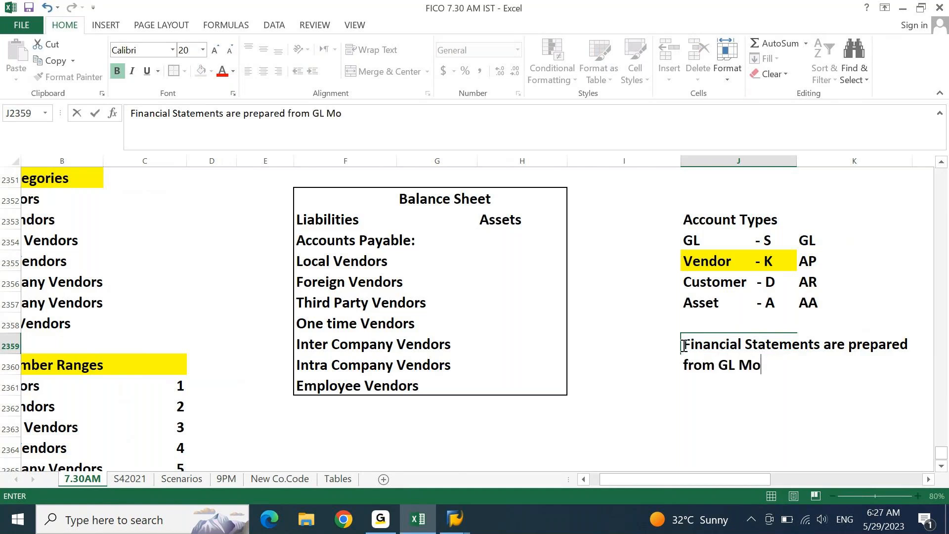
key("Return")
- Add 'TB, PNL, BS' in the row beneath the note
left_click(682, 345)
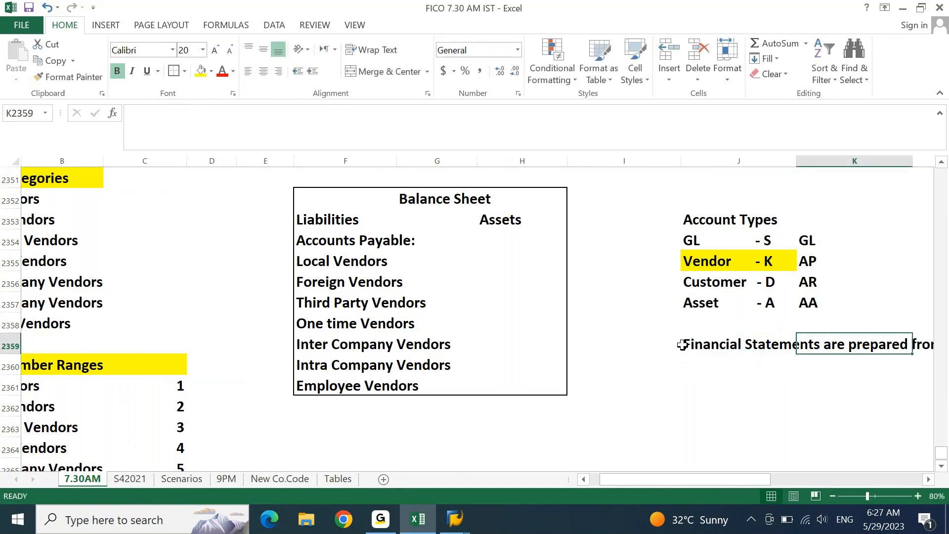
scroll(683, 345, "right", 5)
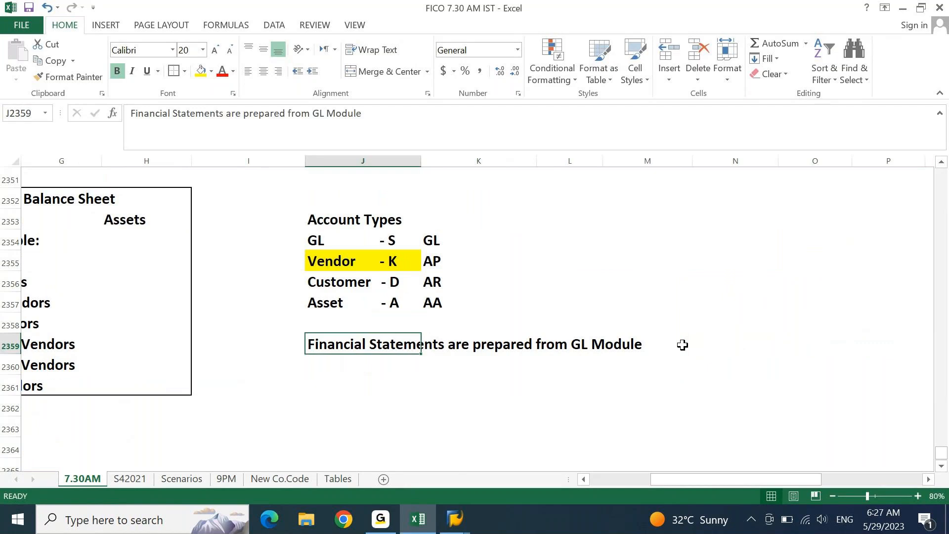
key("Return")
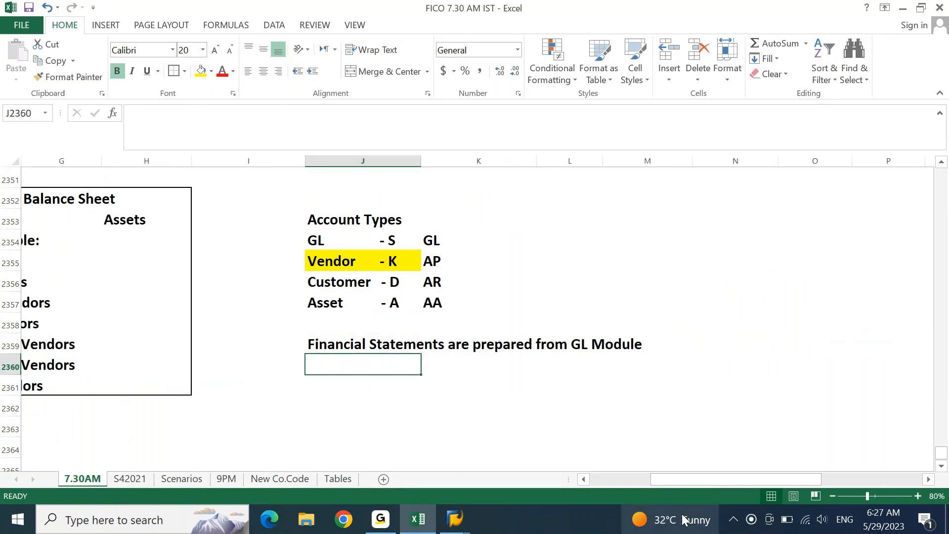
type("TB, PNL")
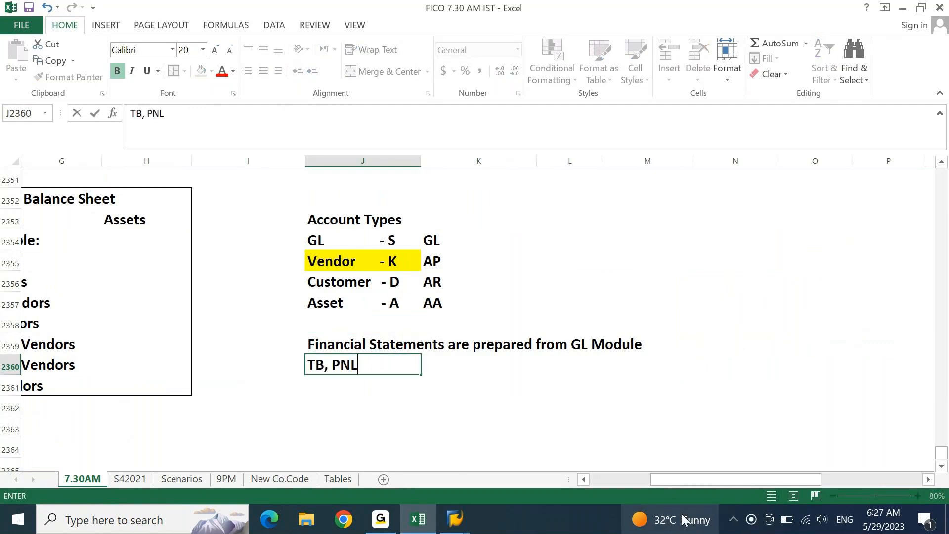
type(", BS")
key("Return")
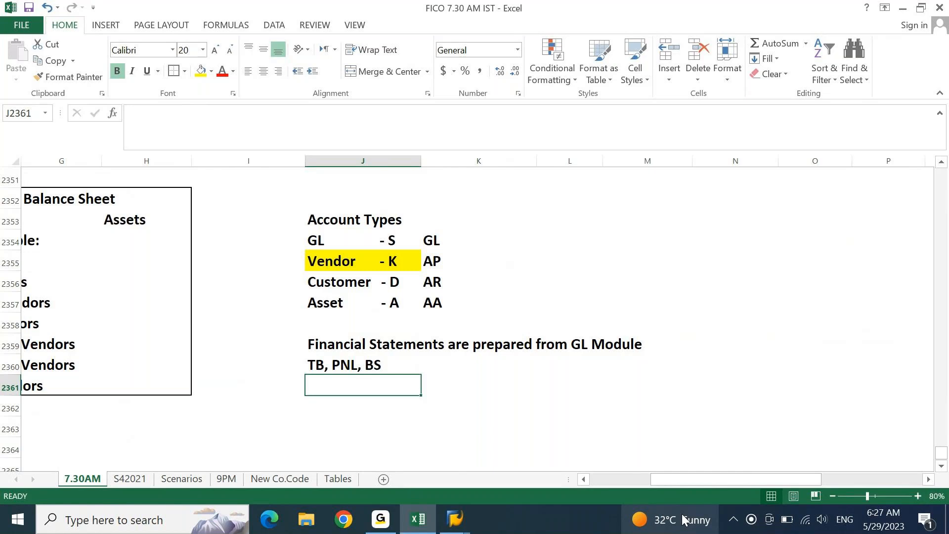
- Label AP, AR and AA as 'Sub Ledger' in the column beside the abbreviations
left_click(324, 266)
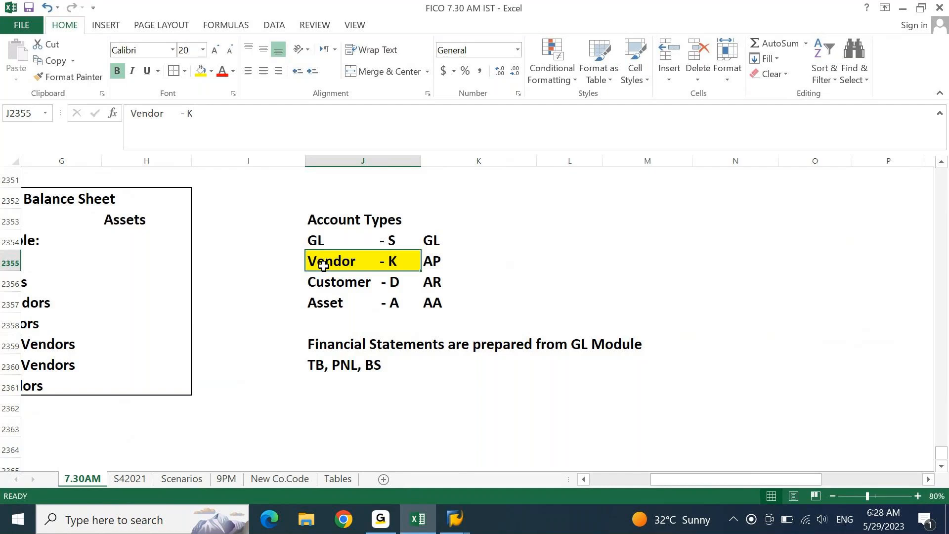
key("Right")
key("Right")
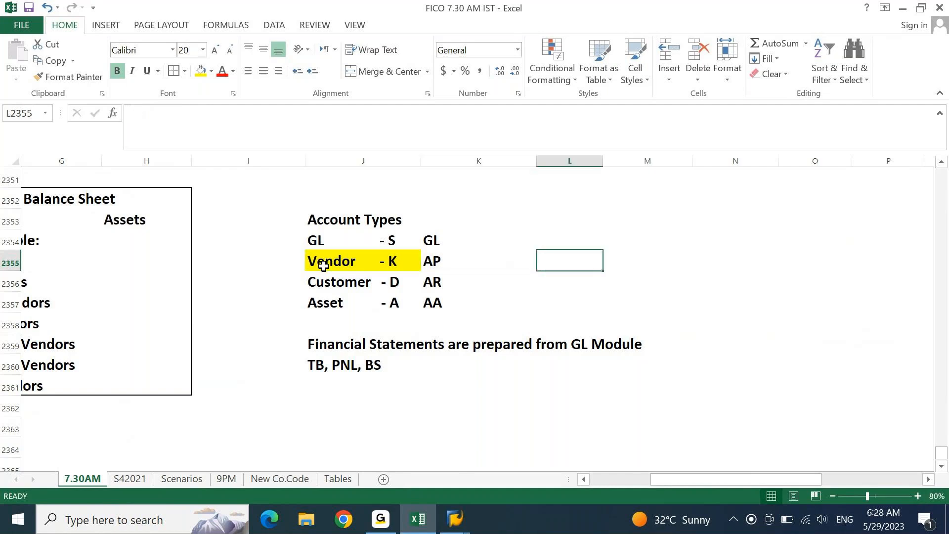
type("SUb Ld")
key("BackSpace")
type("edger")
key("ctrl+Return")
key("ctrl+c")
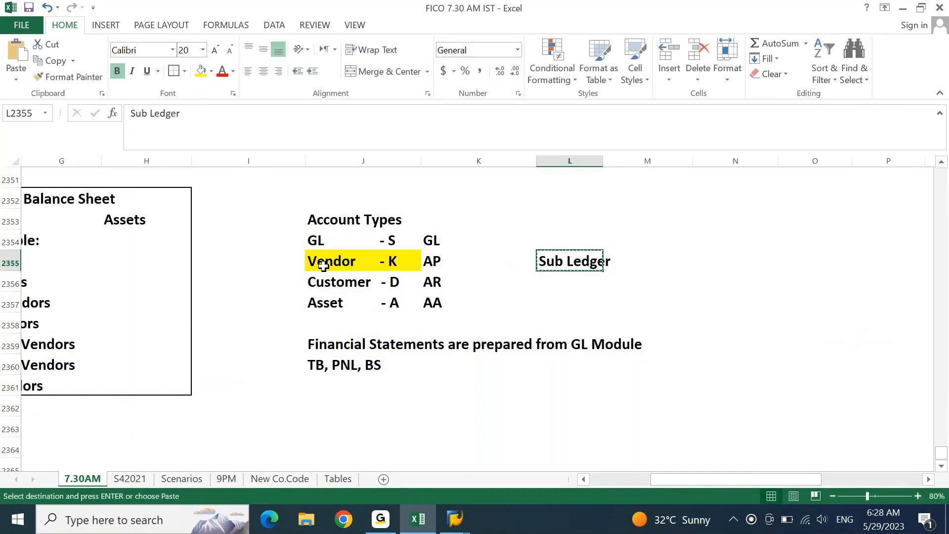
key("shift+Down")
key("shift+Down")
key("Return")
- Label GL as 'Main Ledger'
key("Up")
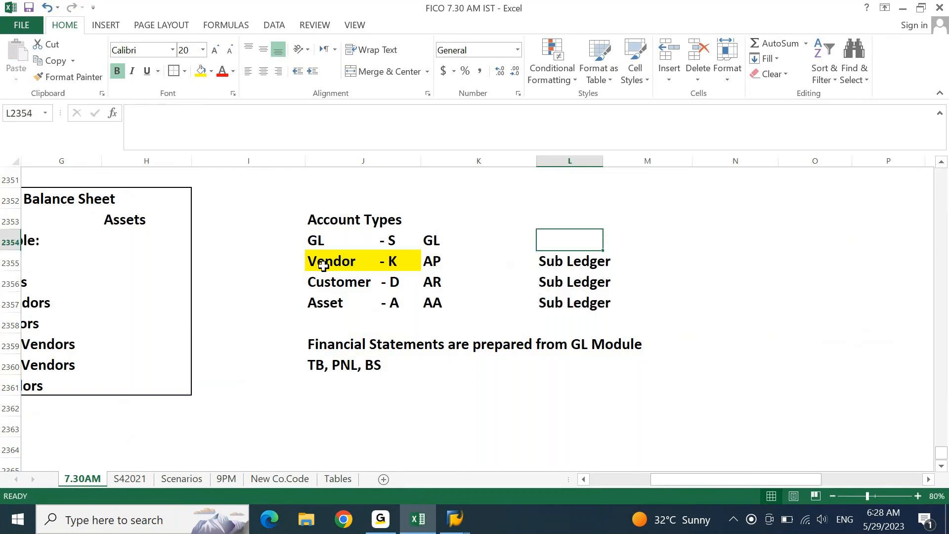
type("Main Ledger")
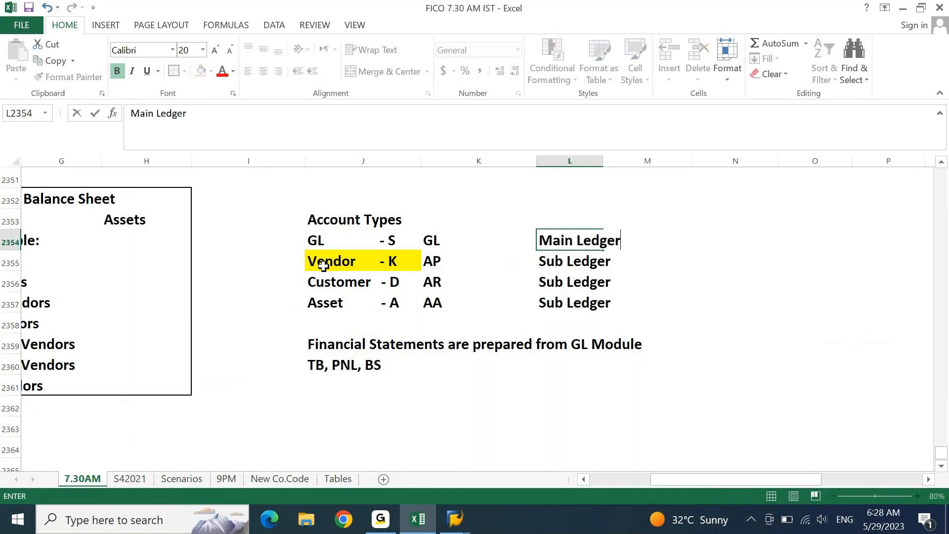
key("Return")
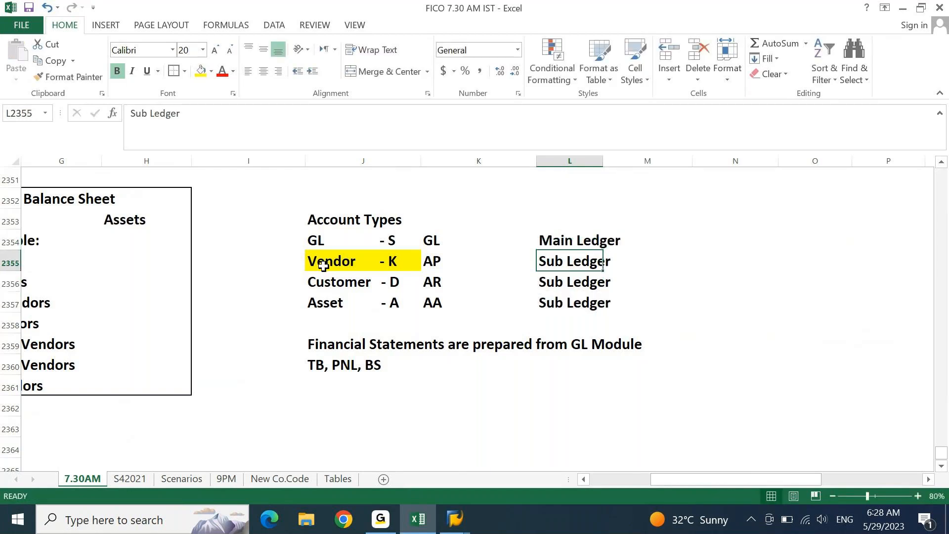
- Return to the financial statements note and open it for editing
key("Left")
key("Down")
key("Down")
key("Down")
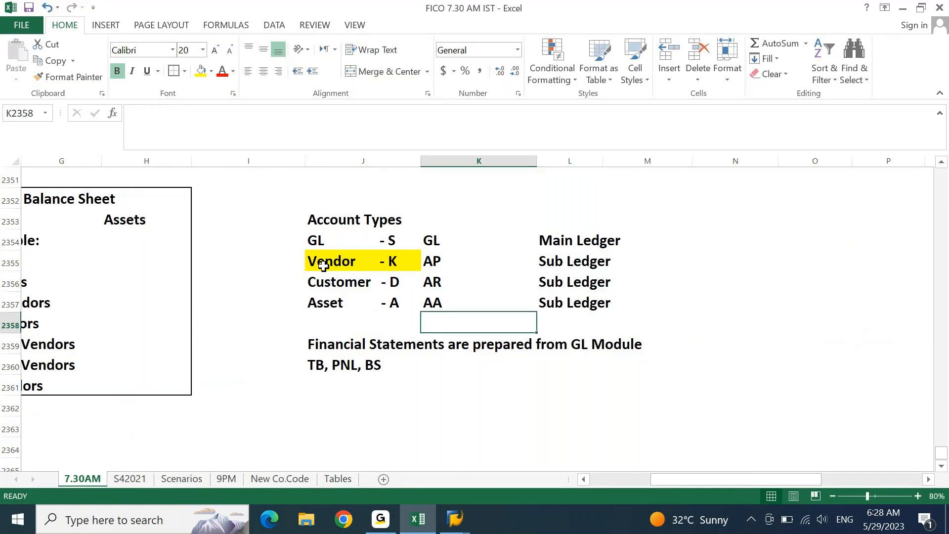
key("Down")
key("Left")
key("Left")
key("Right")
key("F2")
- Append ' / Main Ledger.' to the financial statements note
type("/ Main Ledger")
key("BackSpace")
key("BackSpace")
type("ger")
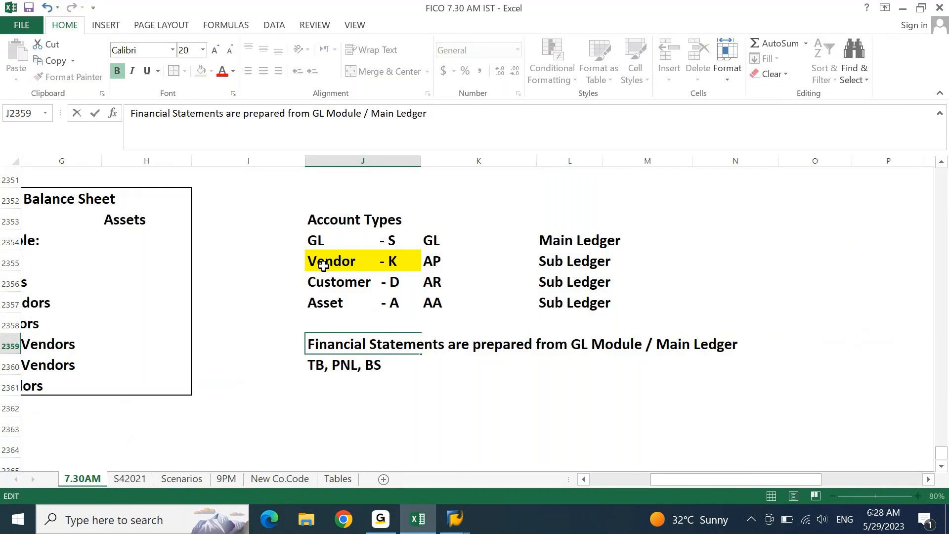
type(".")
key("Return")
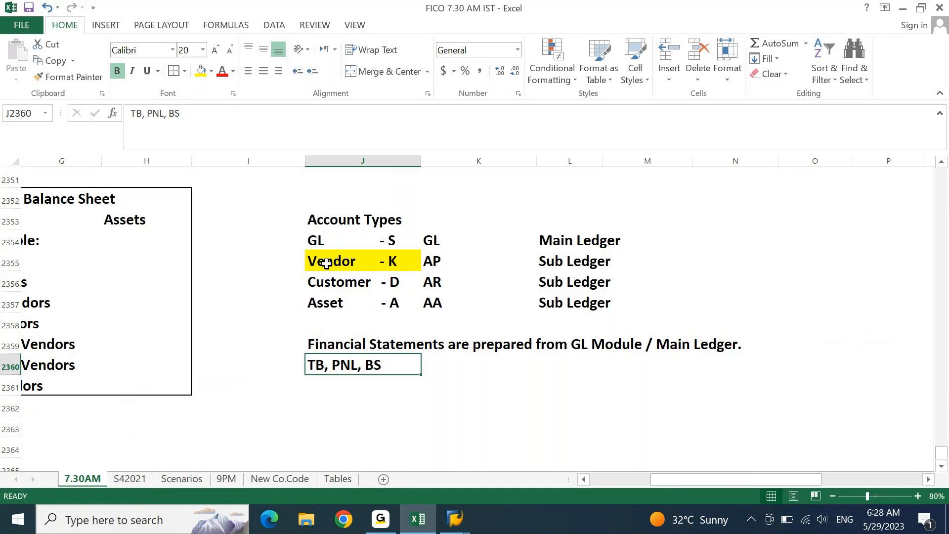
- Select the Vendor - K, Customer - D and Asset - A entries in turn
left_click(327, 263)
left_click(322, 278)
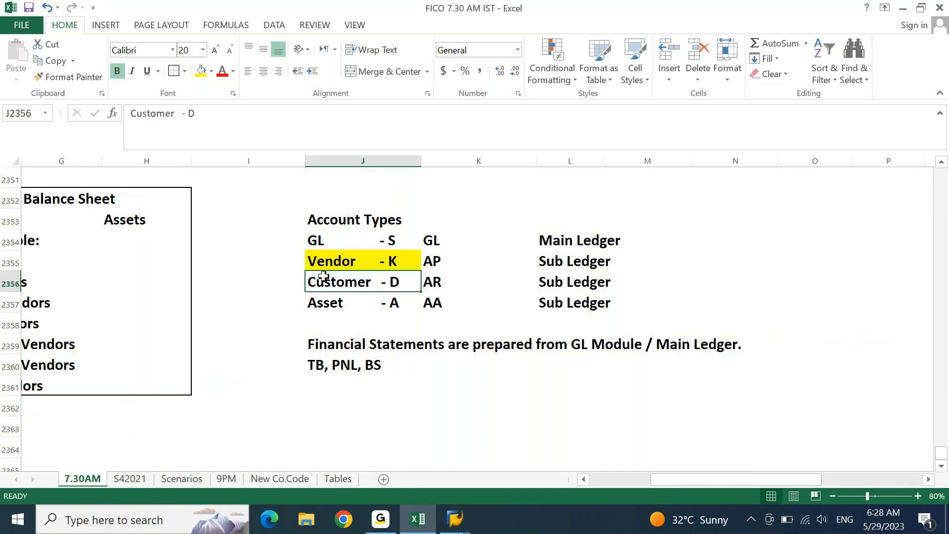
left_click(316, 306)
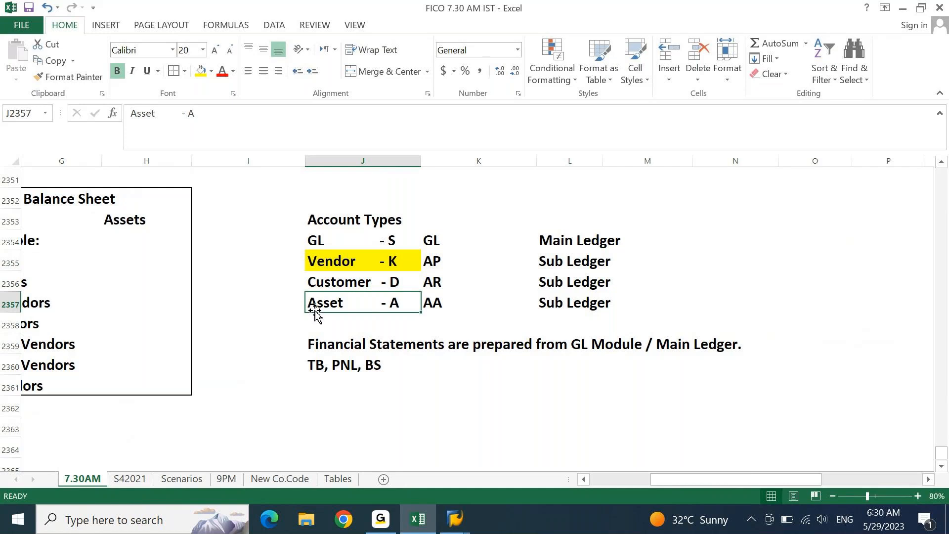
- Review the Accounts Payable vendor types and select Local Vendors in the category list
key("Home")
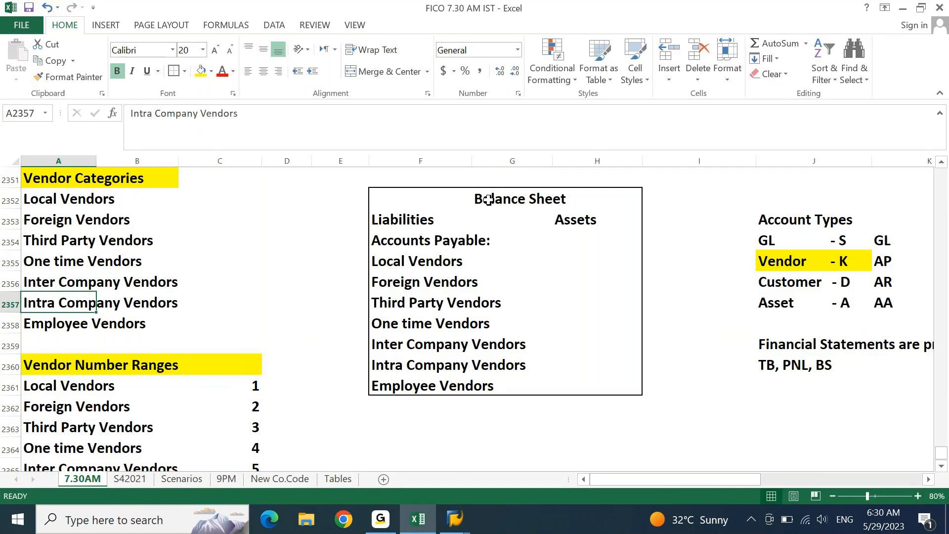
left_click(387, 244)
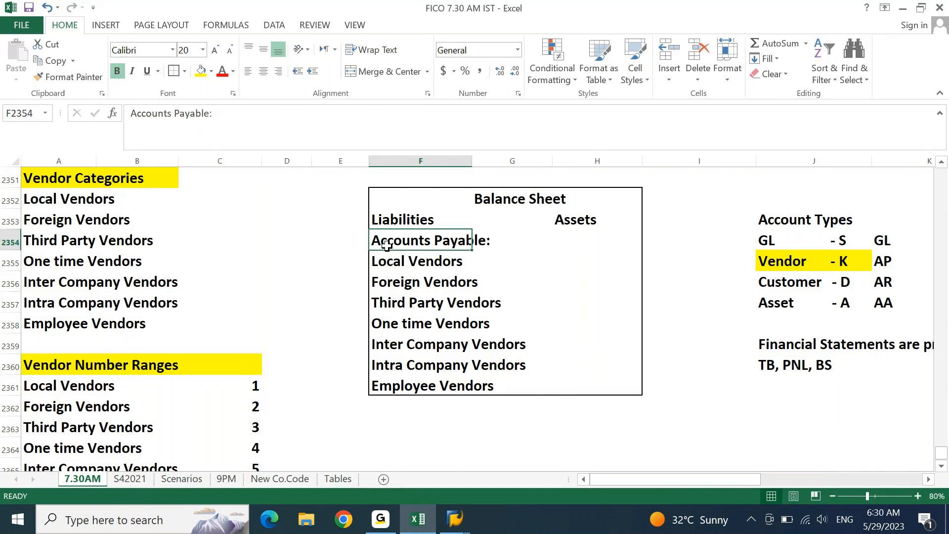
left_click_drag(372, 267, 498, 384)
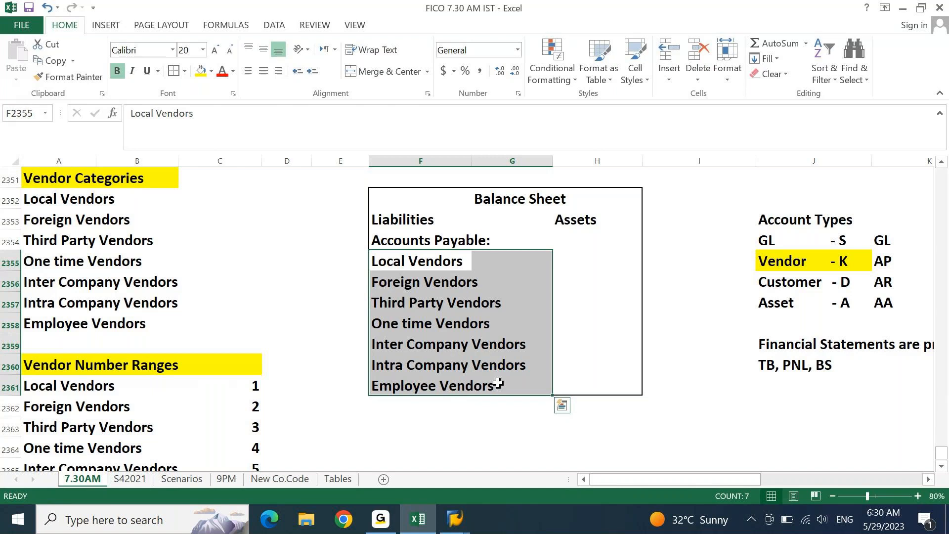
left_click(63, 196)
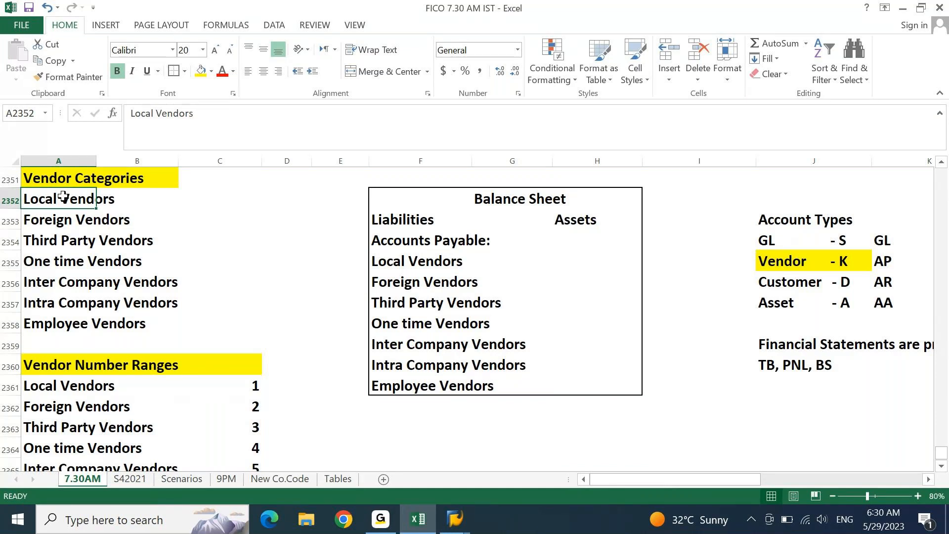
- Enter GL codes GL1, GL2, GL1, GL3, GL4, GL4, GL5 beside the seven vendor categories
key("Right")
key("Right")
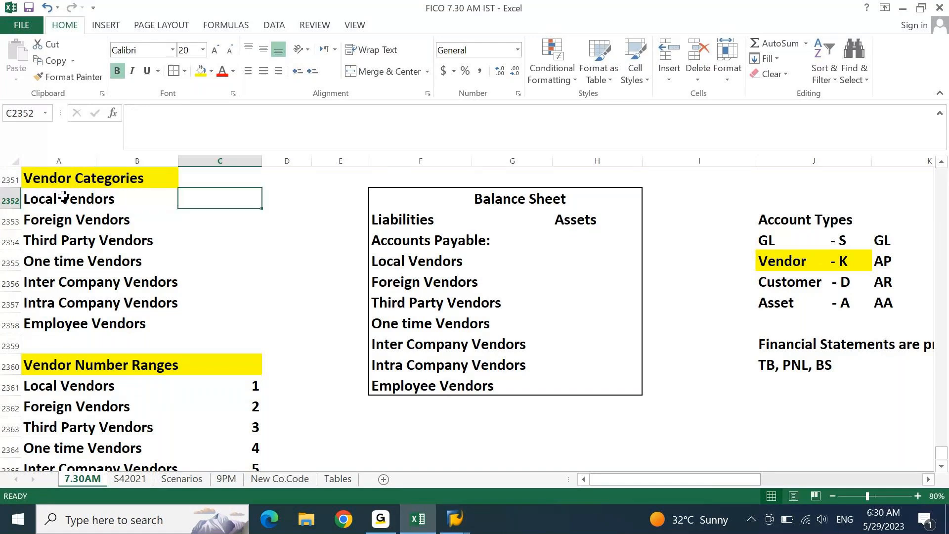
type("GL1")
key("Return")
type("GL2")
key("Return")
type("GL1")
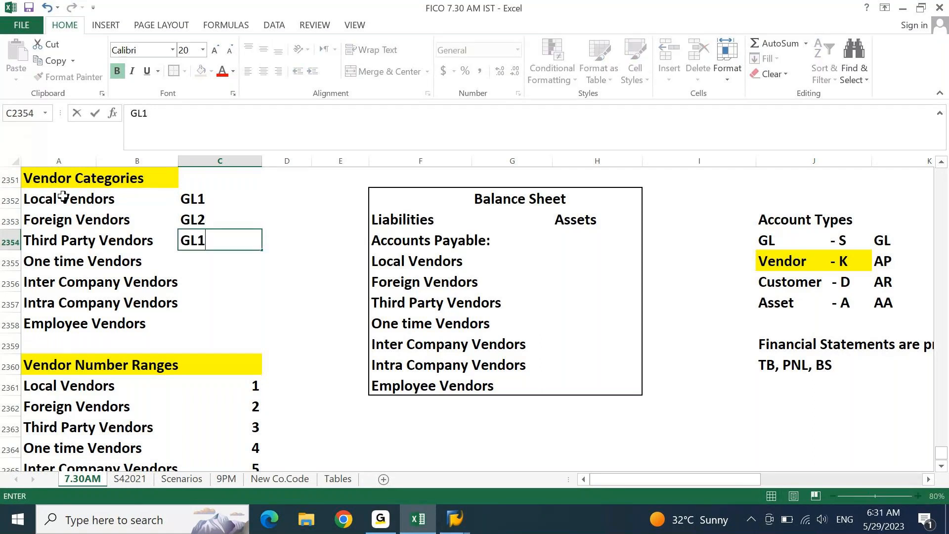
key("Return")
type("GL3")
key("Return")
type("GL4")
key("Return")
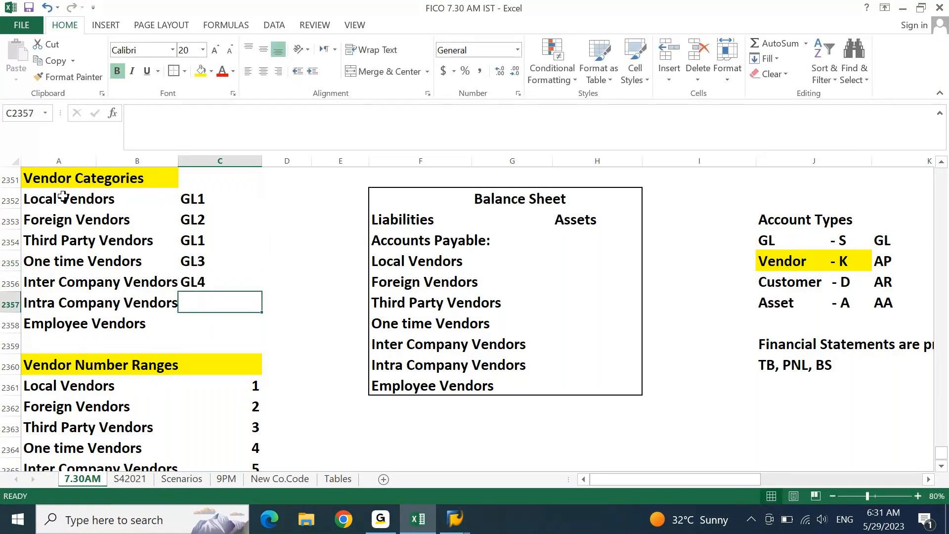
type("GL4")
key("Return")
type("GL5")
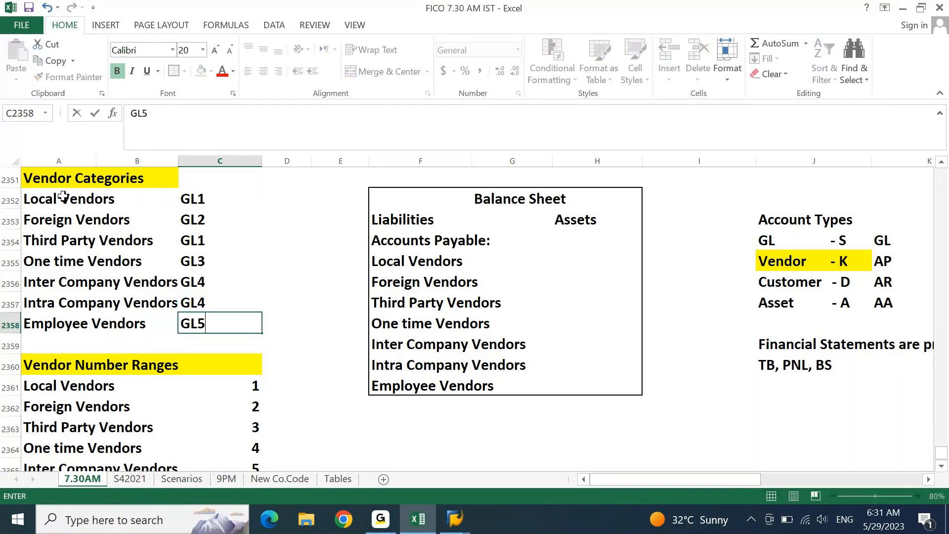
key("Return")
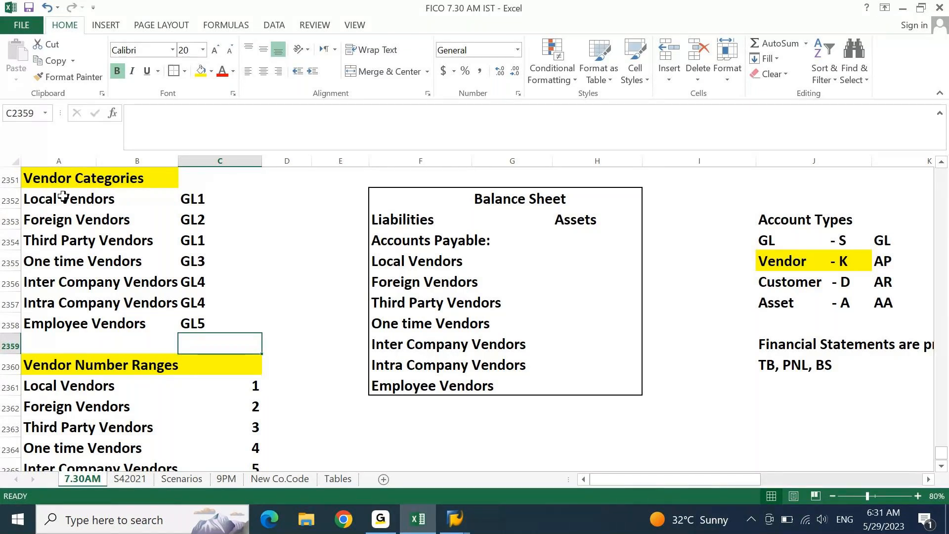
- Enter GL1 in column D beside Local Vendors
key("Up")
key("Up")
key("Up")
key("Up")
key("Up")
key("Up")
key("Up")
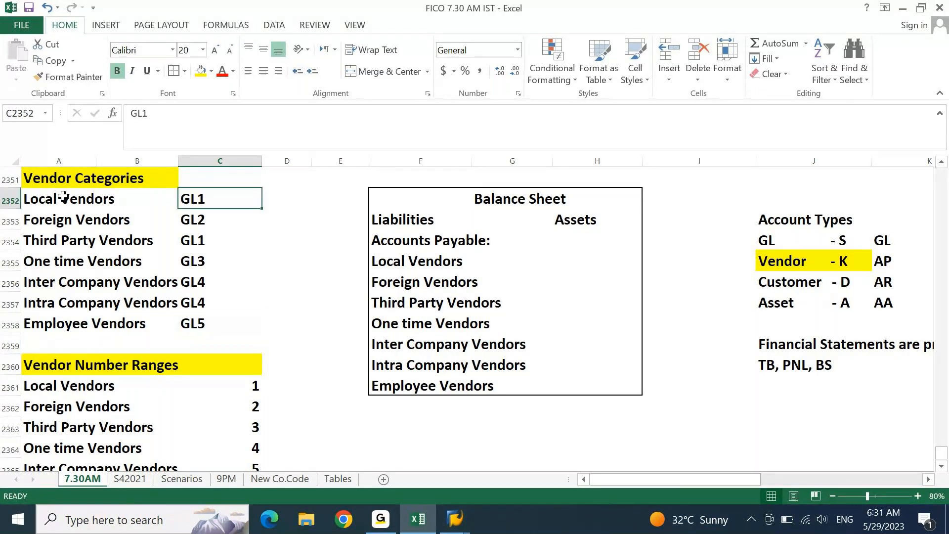
key("Right")
type("GL1")
key("Return")
key("Up")
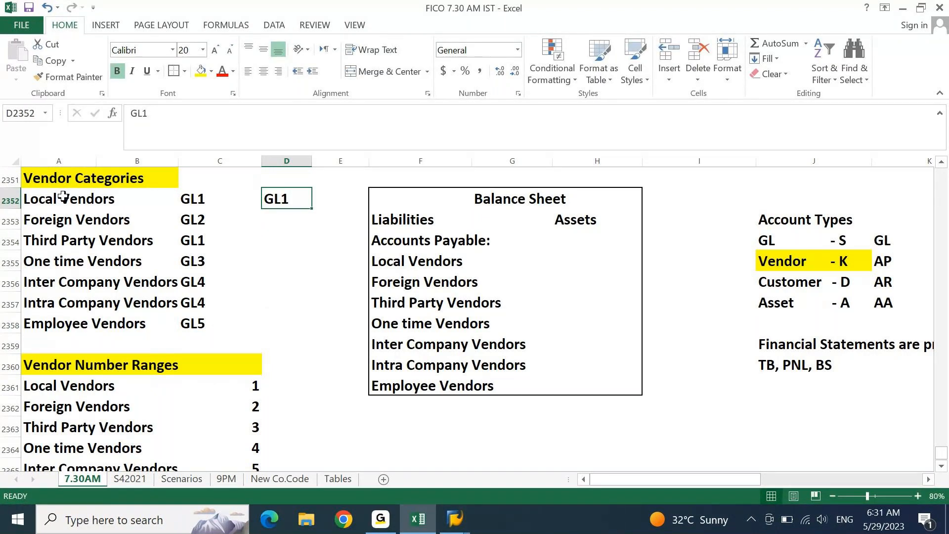
- Extend column D to codes GL1–GL7 for the seven vendor categories and fill them yellow
key("Down")
type("GL2")
key("Return")
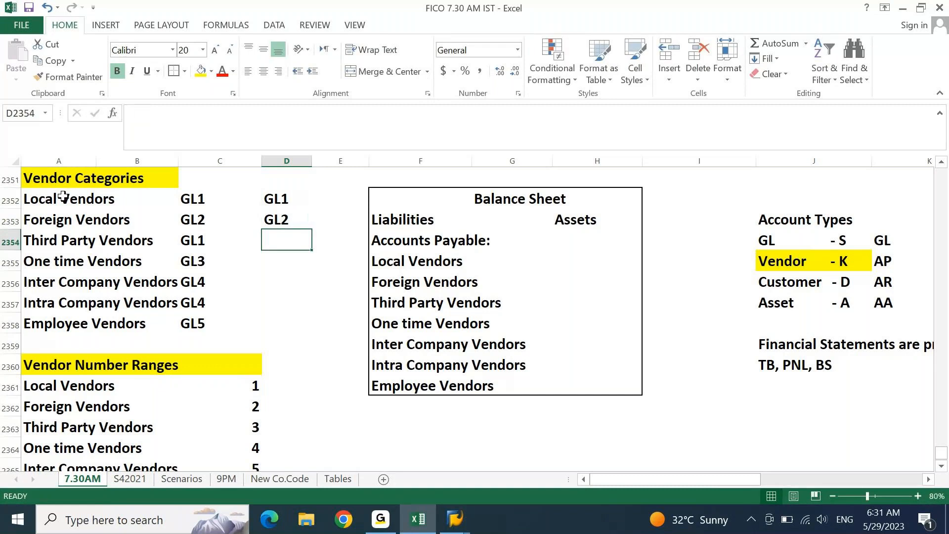
key("Up")
key("Up")
key("shift+Down")
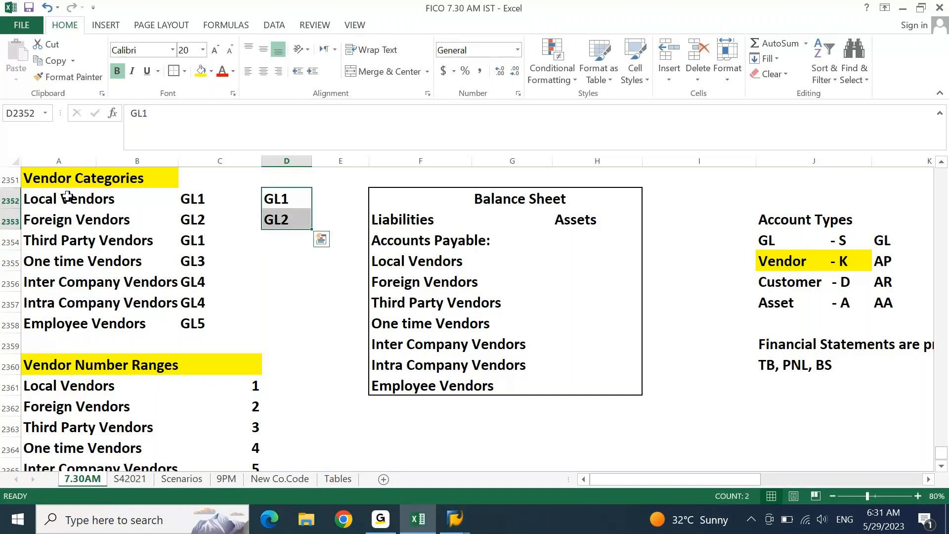
double_click(312, 230)
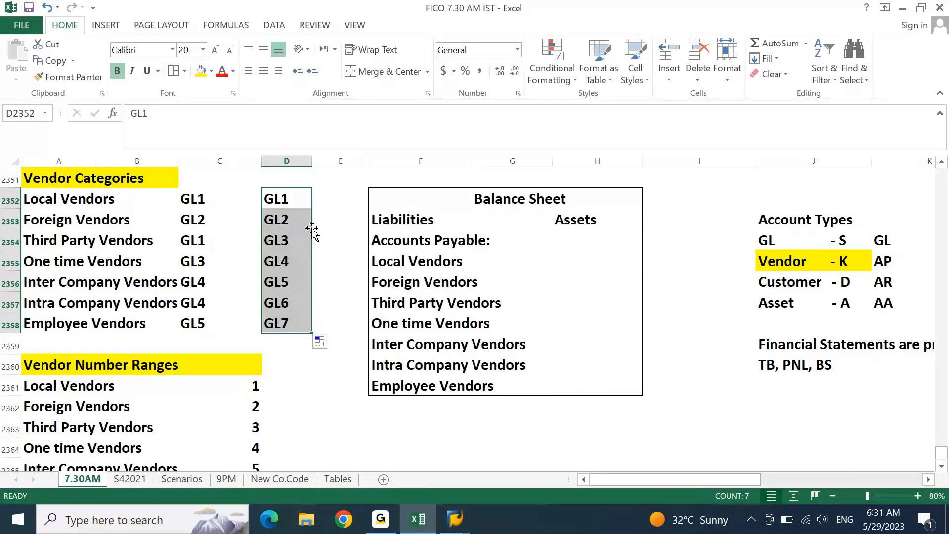
left_click(201, 72)
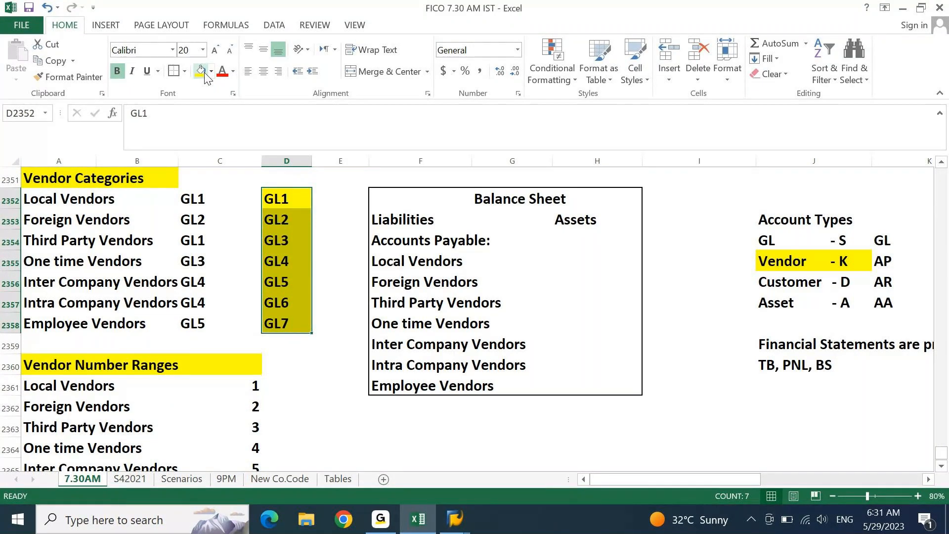
- Clear the old GL codes from column C and save the workbook
key("Left")
key("ctrl+shift+Down")
key("Delete")
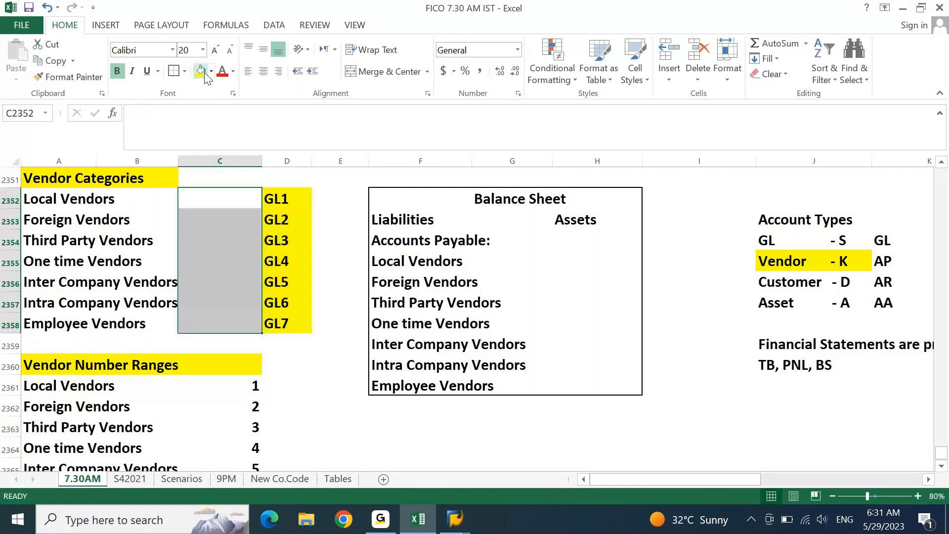
key("Right")
key("Home")
key("ctrl+s")
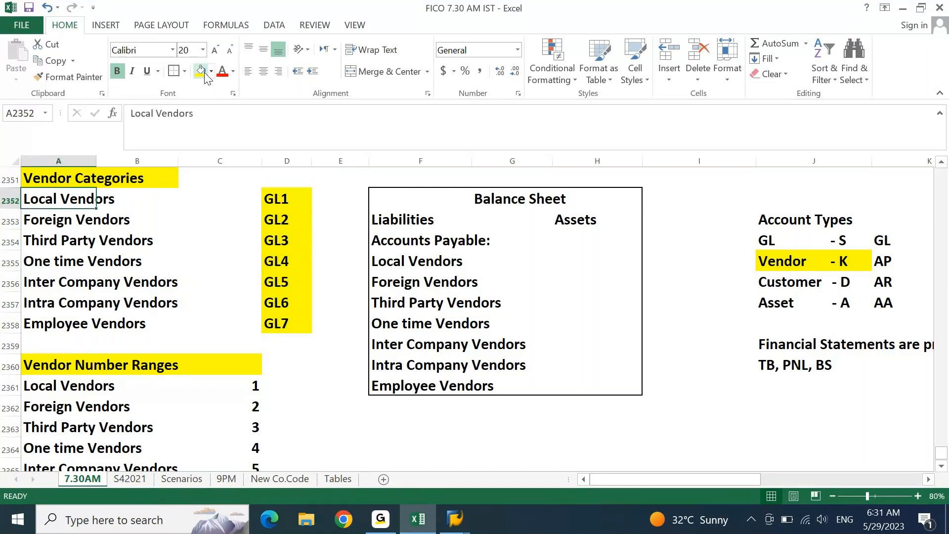
key("ctrl+Right")
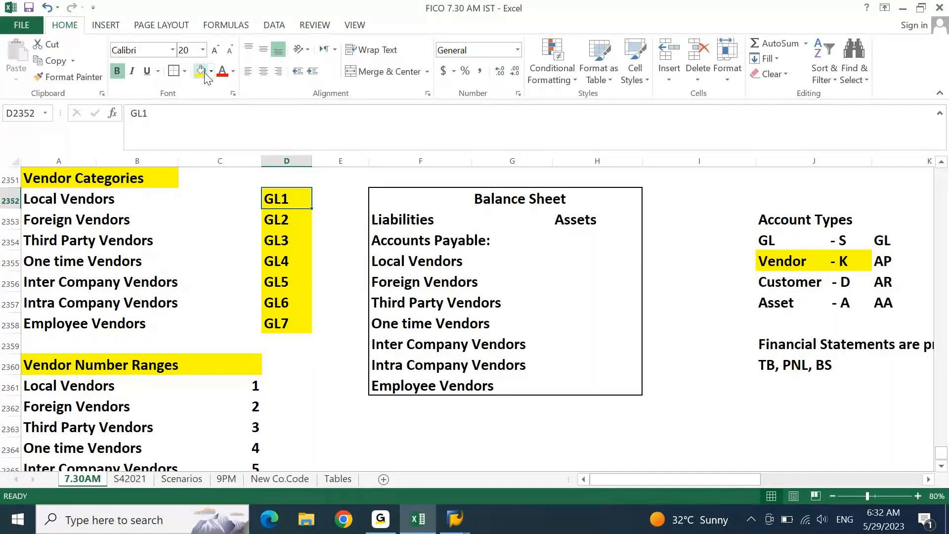
key("Home")
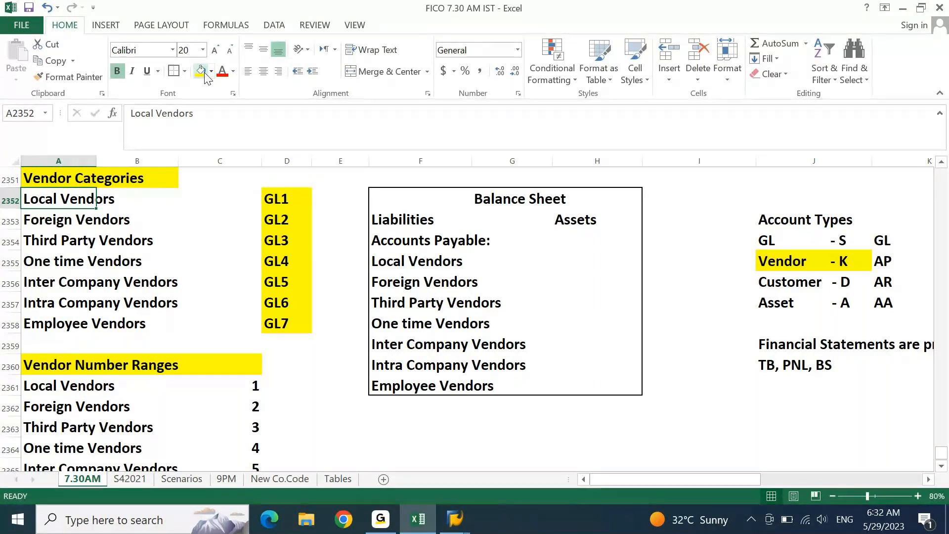
- Type the 'AP Configuration' heading with items '1. BBP/SDD' and '2. KDS' below it
key("Page_Down")
key("Down")
key("Down")
key("Down")
key("Down")
type("AP COnf")
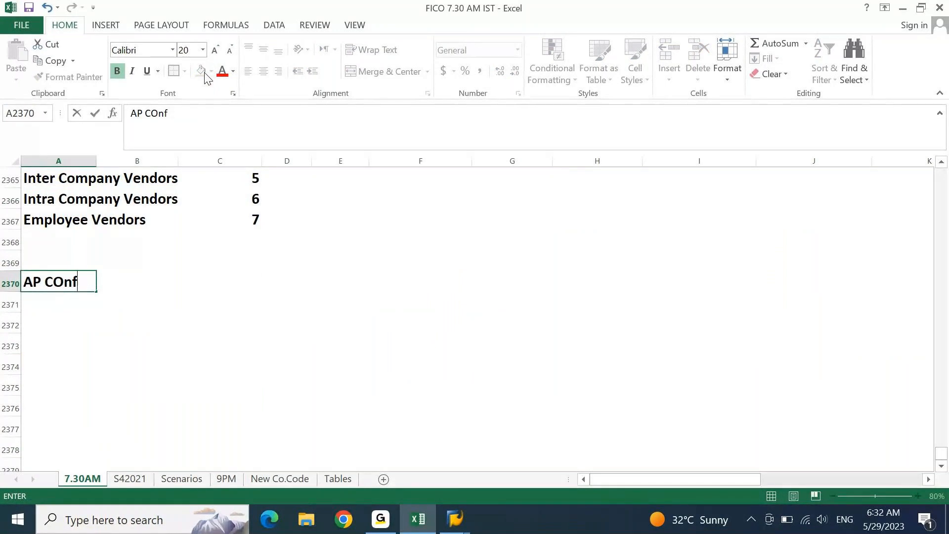
type("iguration")
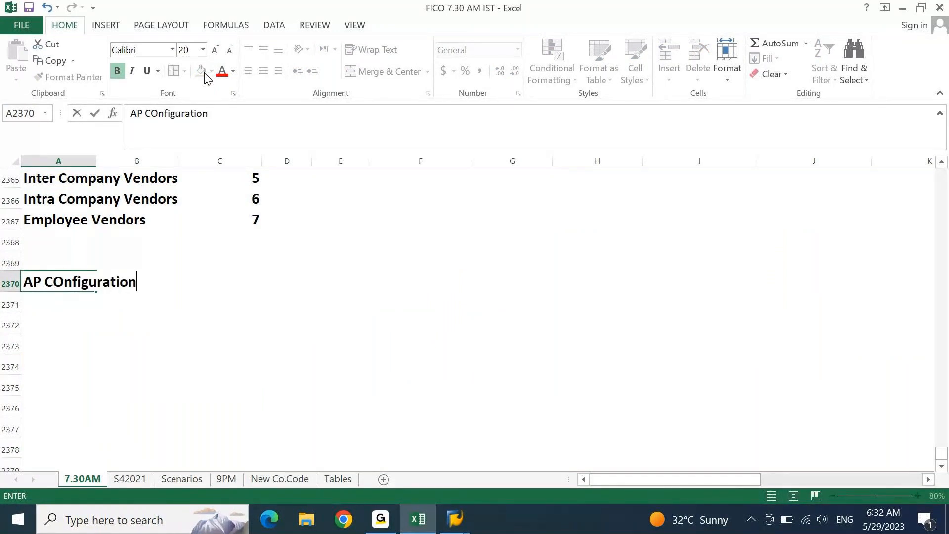
key("Return")
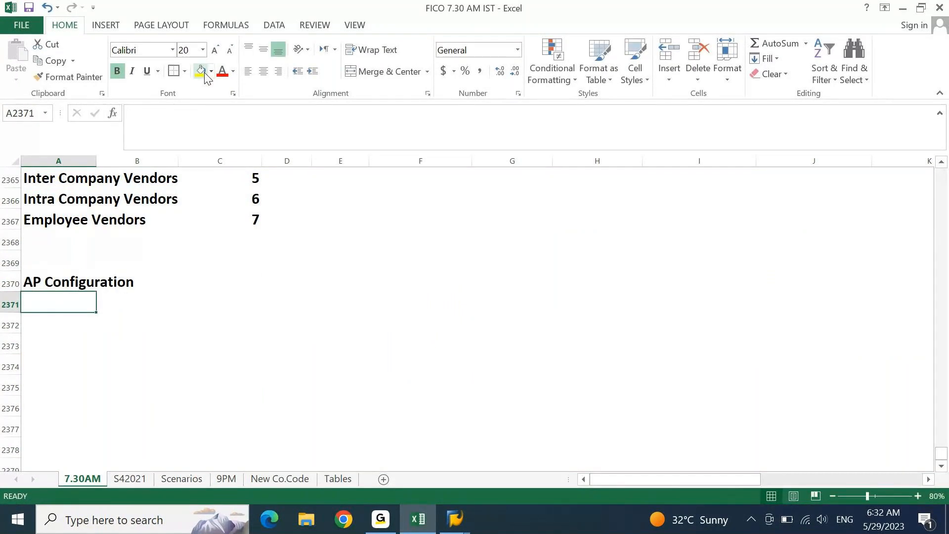
type("1. BBP/SDD")
key("Return")
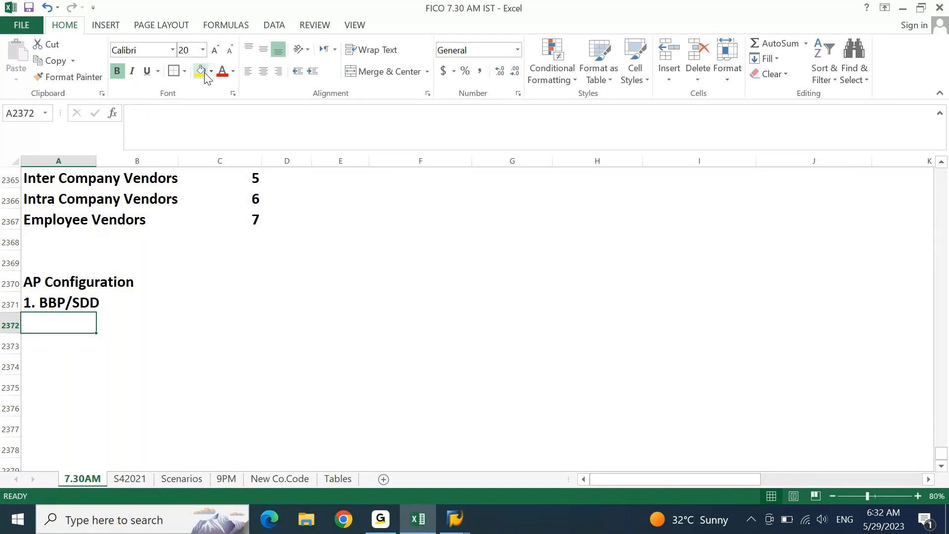
type("2. KDS")
key("Return")
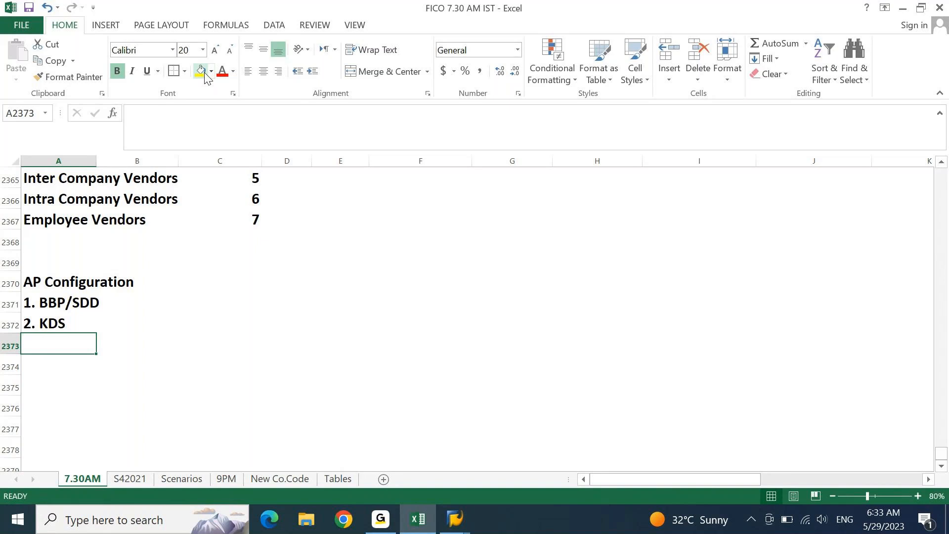
- Select the seven vendor names in the Vendor Number Ranges list
key("Up")
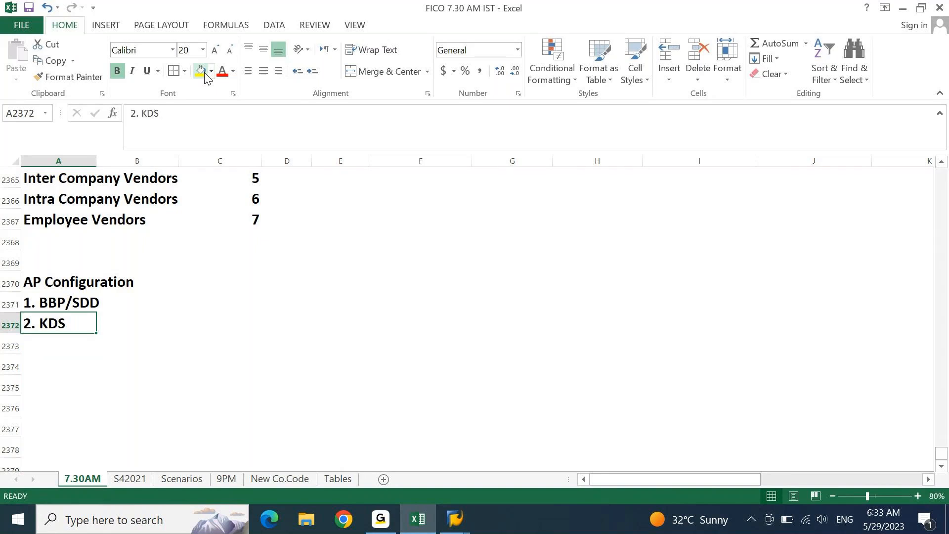
key("Right")
key("Right")
key("Right")
key("Right")
key("Home")
key("Up")
key("Up")
key("Up")
key("Up")
key("Up")
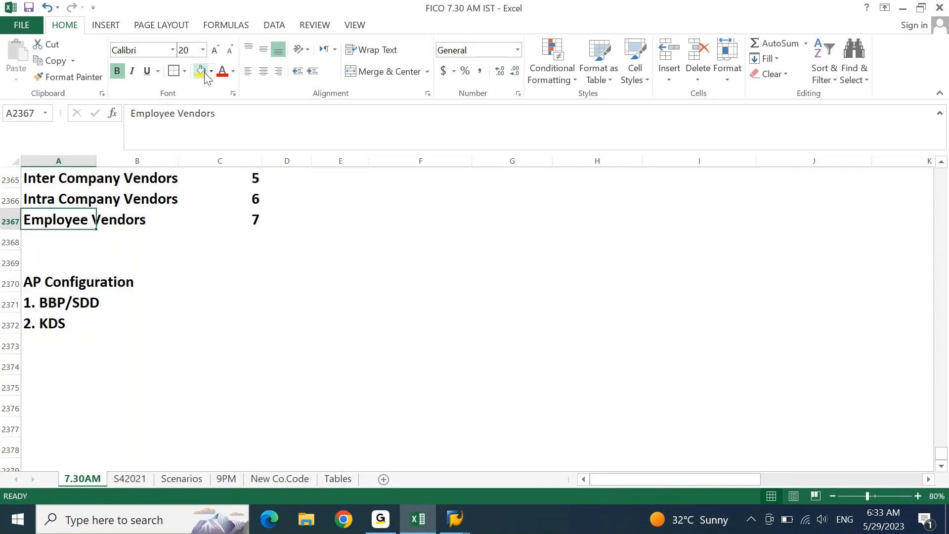
key("ctrl+Up")
key("Down")
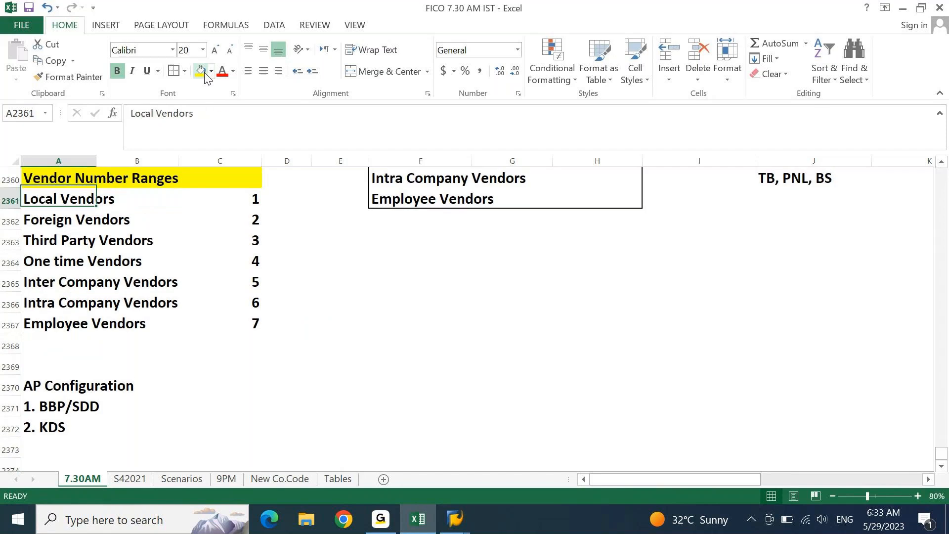
key("ctrl+shift+Down")
- Copy the seven vendor names into column D below the 2. KDS row
key("ctrl+c")
key("Down")
key("Down")
key("Down")
key("Down")
key("Down")
key("Down")
key("Down")
key("Down")
key("Down")
key("Down")
key("Down")
key("Down")
key("Down")
key("Down")
key("Down")
key("Down")
key("Down")
key("Down")
key("Down")
key("Down")
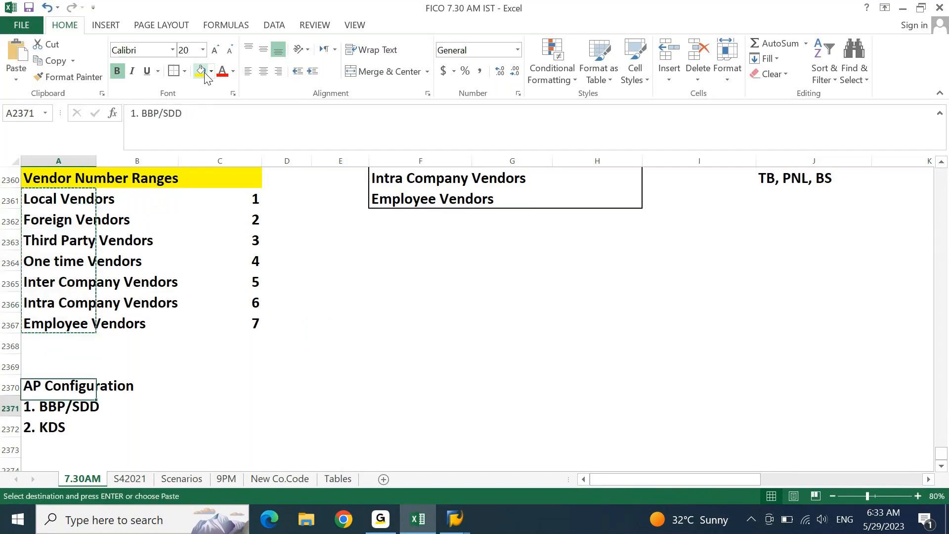
key("ctrl+Up")
key("Right")
key("Right")
key("Right")
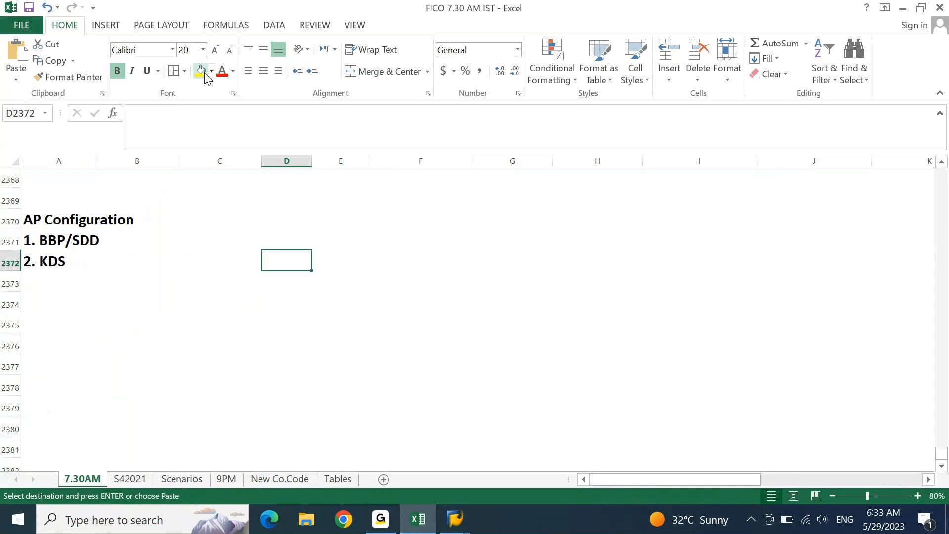
key("Down")
key("ctrl+v")
key("Up")
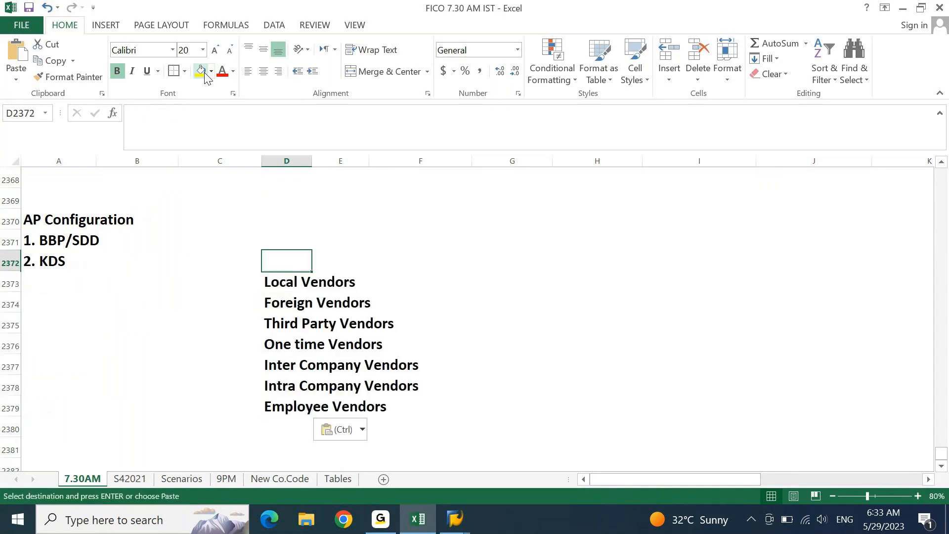
key("Escape")
- Title the table 'KDS Document' and fill its title row yellow
type("KDS S")
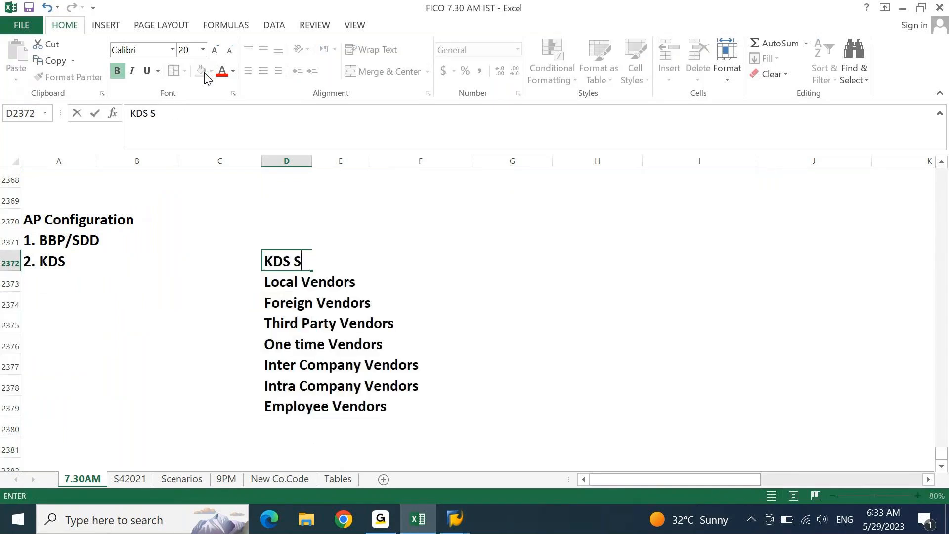
key("BackSpace")
type("DOcument")
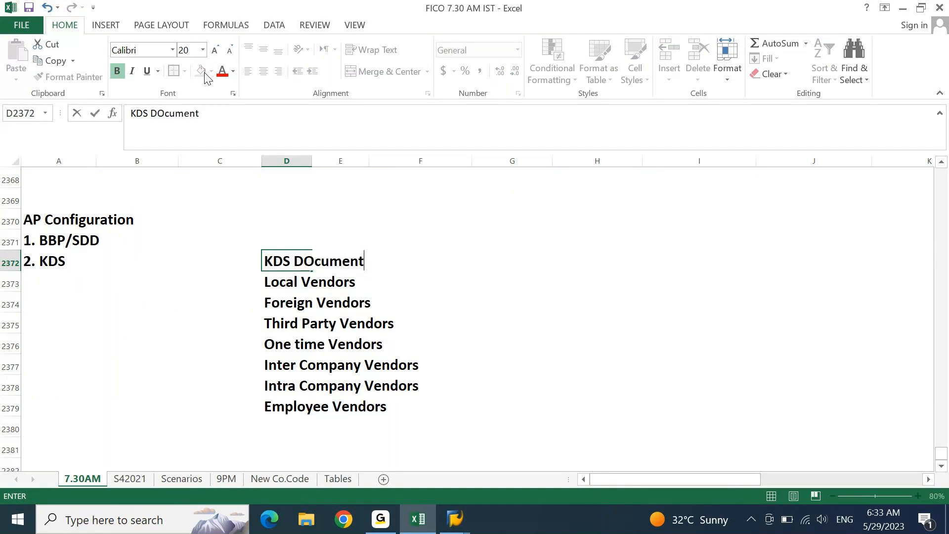
key("Return")
key("Up")
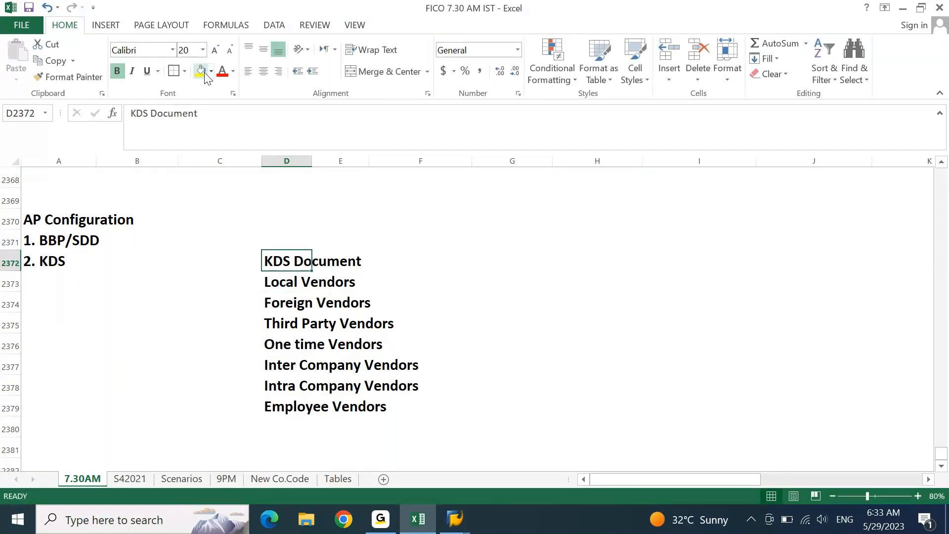
key("shift+Right")
key("shift+Right")
key("shift+Right")
key("shift+Right")
key("shift+Right")
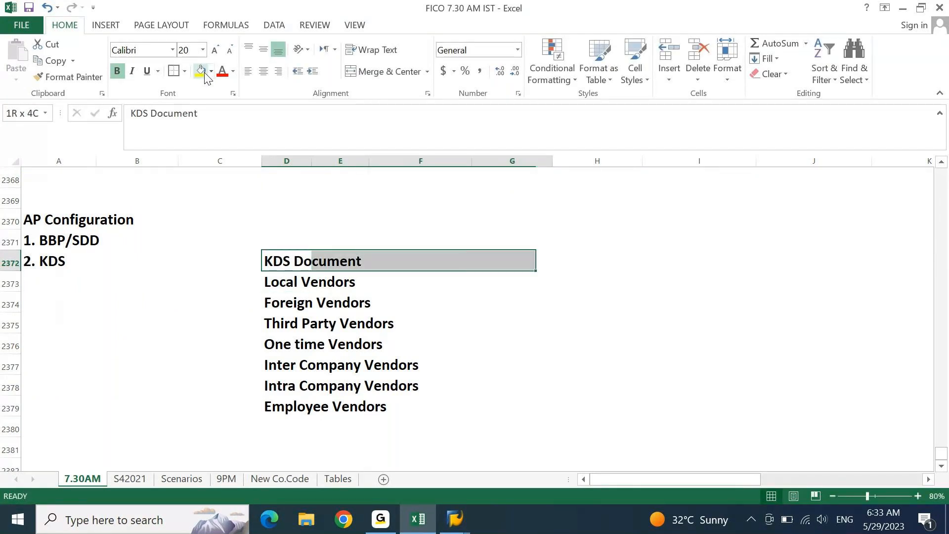
left_click(201, 74)
- Move the vendor list down one row to make room for a header
key("Down")
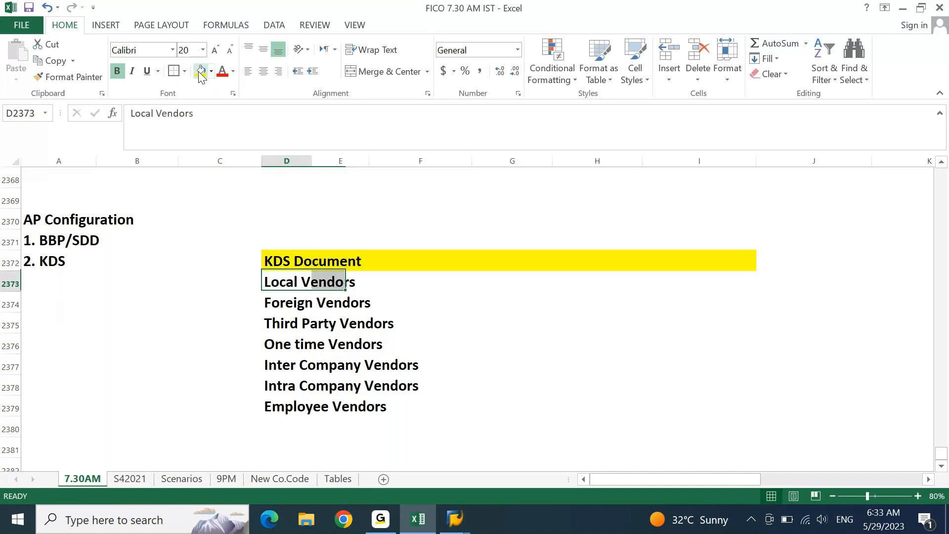
key("ctrl+shift+Down")
key("ctrl+x")
key("Down")
key("ctrl+v")
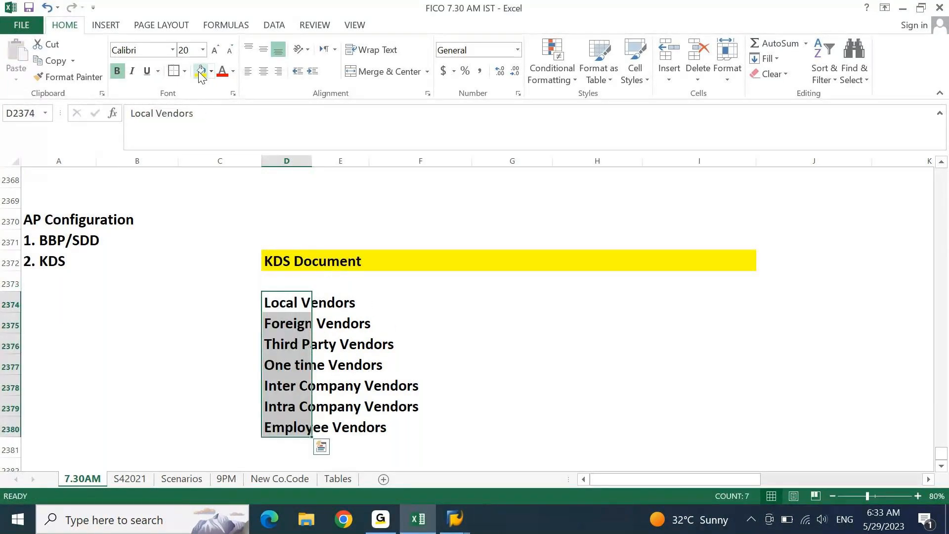
- Add a 'Vendor A/C Group' header across columns D–F and fill it green
key("Up")
type("Vnd")
key("BackSpace")
key("BackSpace")
type("endor Ac")
key("BackSpace")
type("/C")
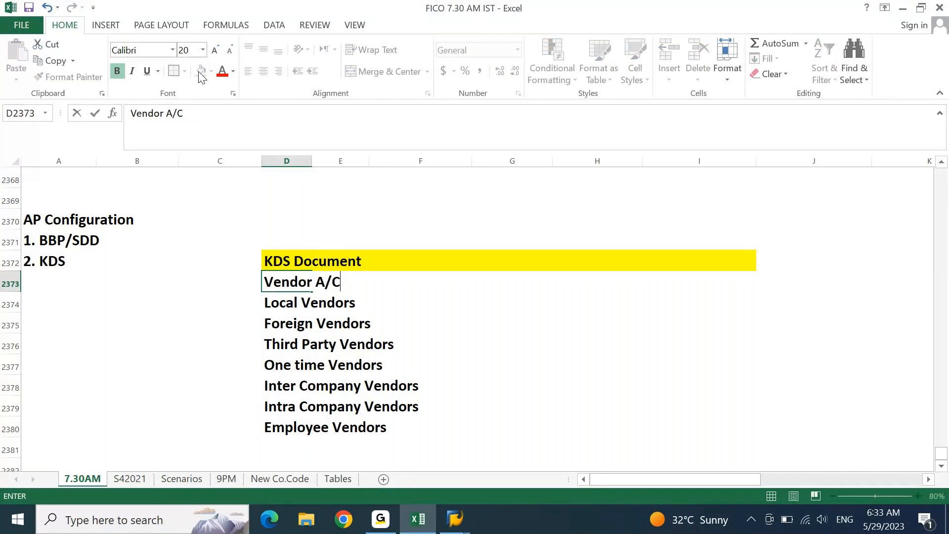
type(" Group")
key("Return")
key("Up")
key("shift+Right")
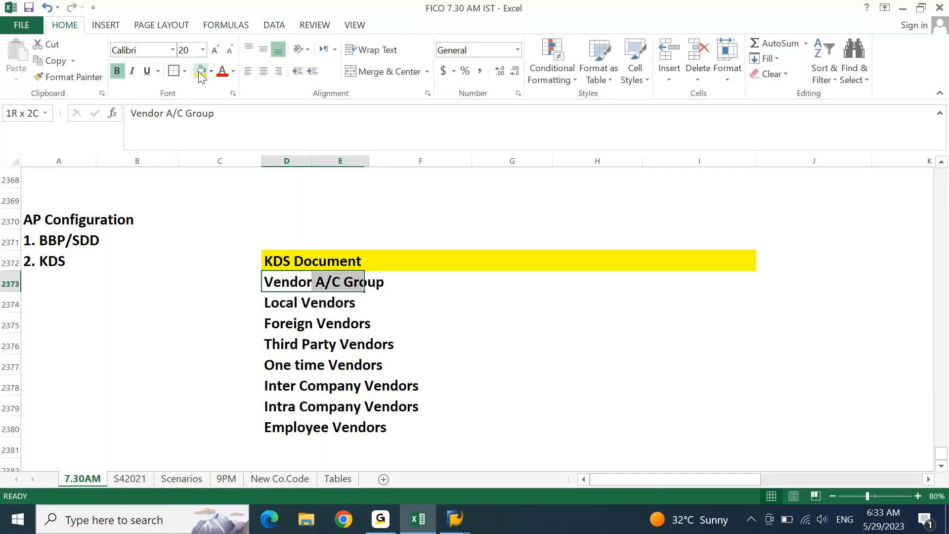
key("shift+Right")
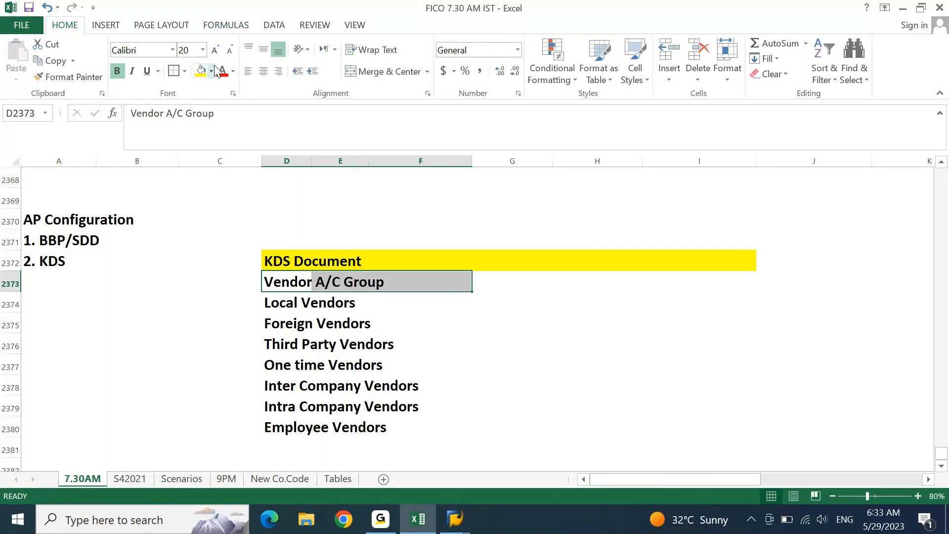
left_click(216, 74)
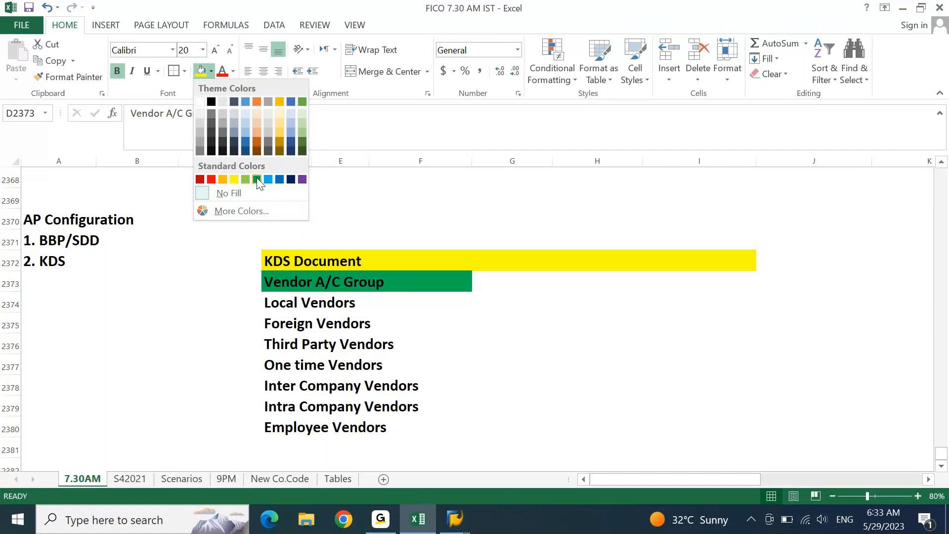
left_click(255, 179)
- Add a 'No. Ranges' heading in column G of the header row
key("Right")
key("Right")
key("Right")
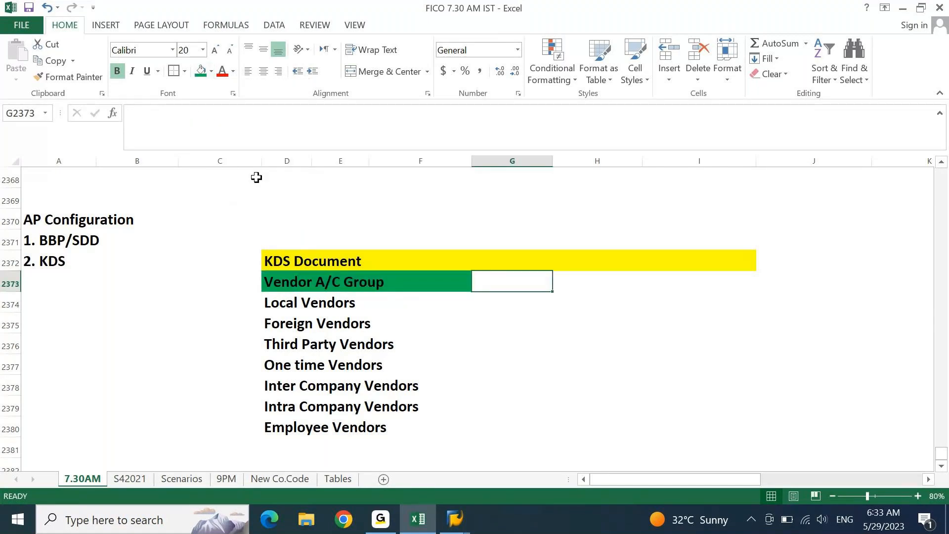
type("No. Ranges")
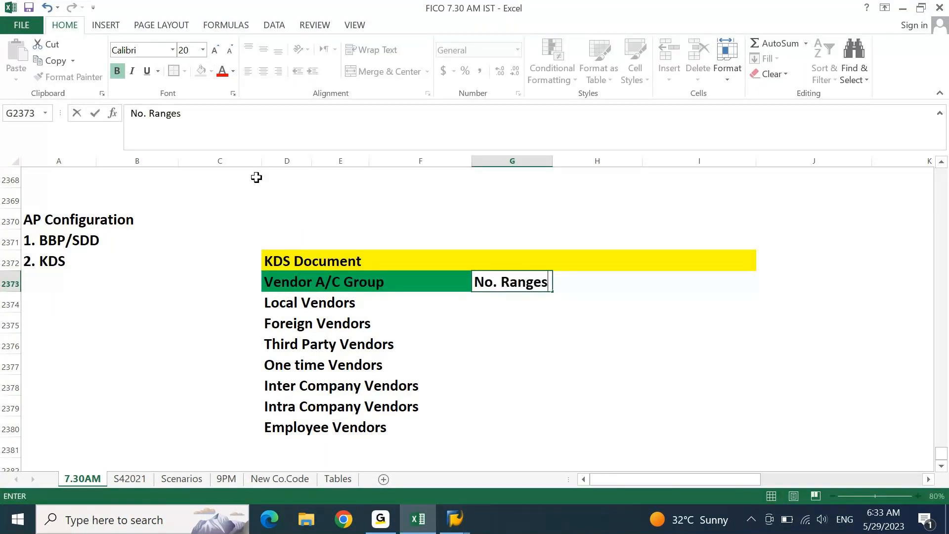
key("Return")
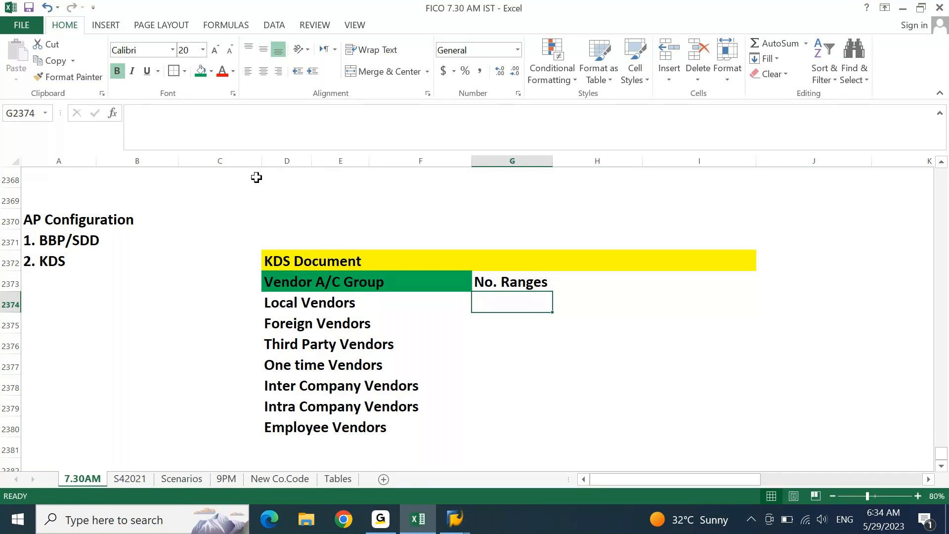
- Give Local Vendors the number range 100000 to 199999
type("100000 to")
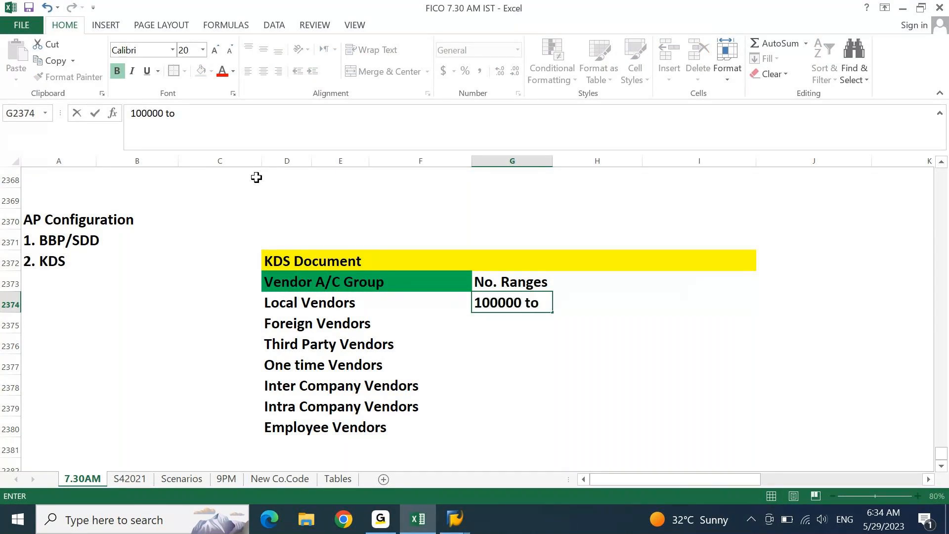
key("BackSpace")
key("BackSpace")
key("BackSpace")
key("Tab")
type("199999")
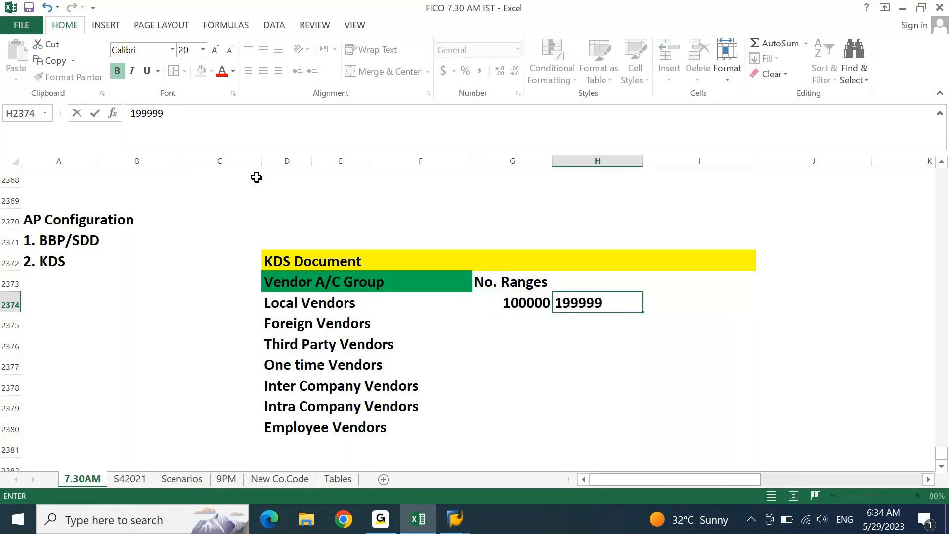
key("Return")
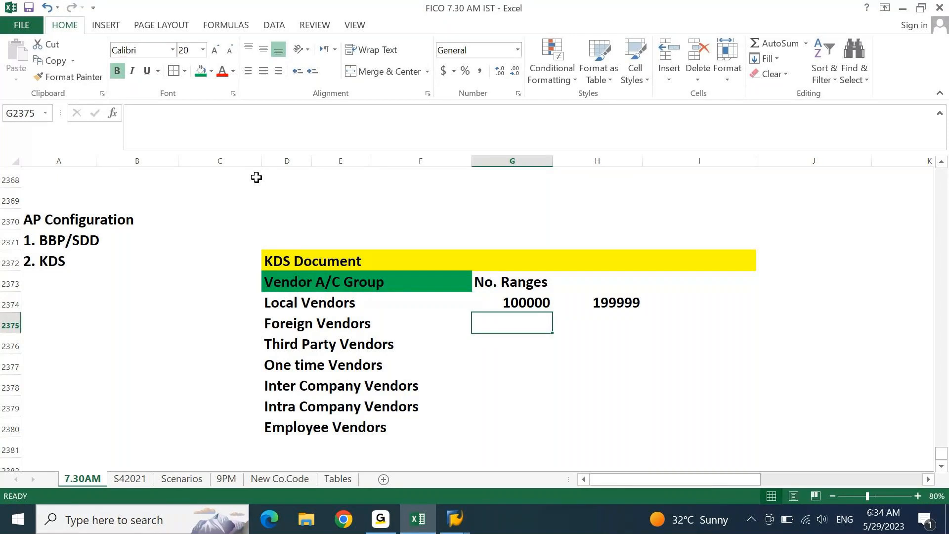
- Enter range starts 200000, 300000, 400000, 500000, 600000 and 700000 for the remaining vendor types
type("2")
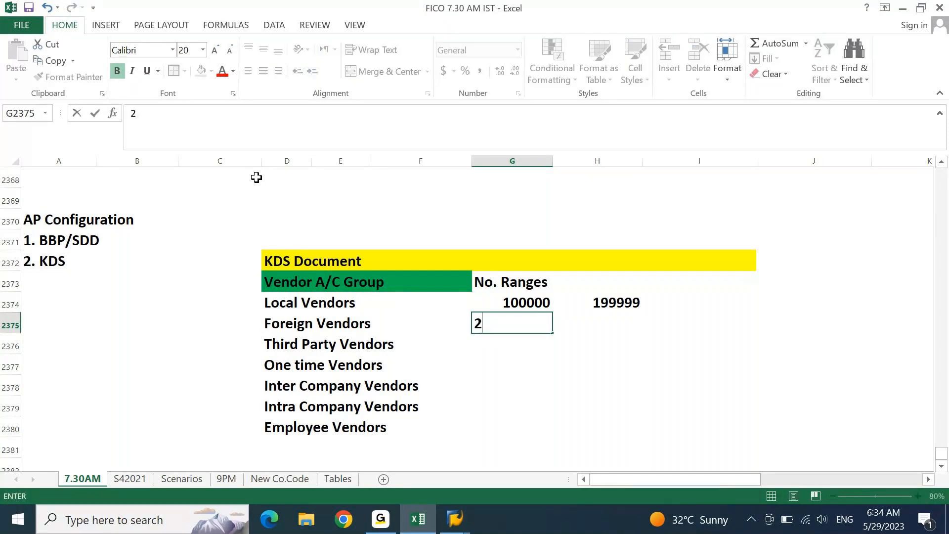
type("00000")
key("Return")
type("300000")
key("Return")
type("400000")
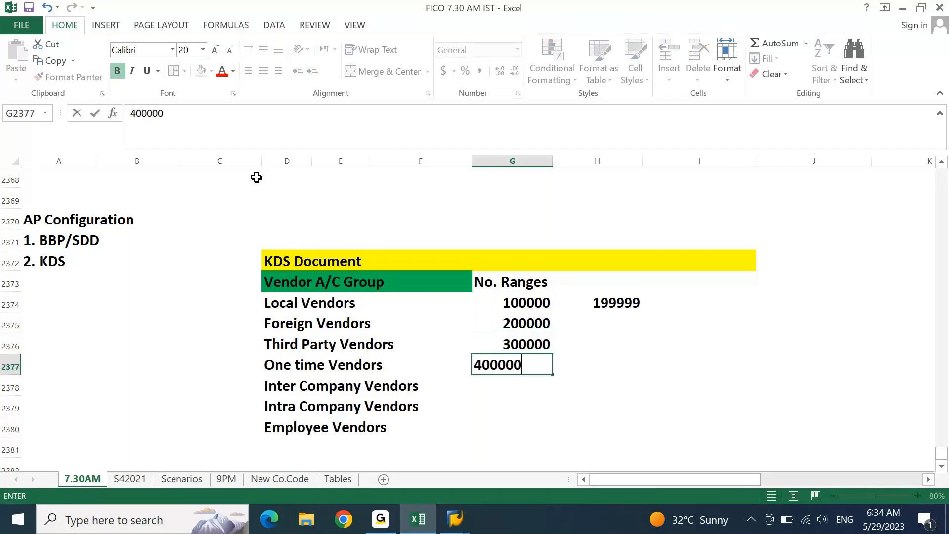
key("Return")
type("50000")
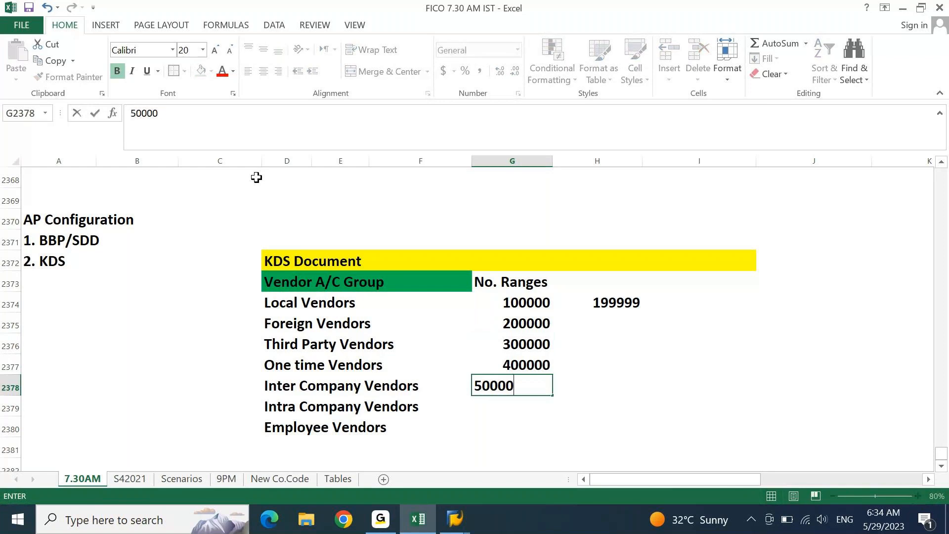
type("0")
key("Return")
type("60000")
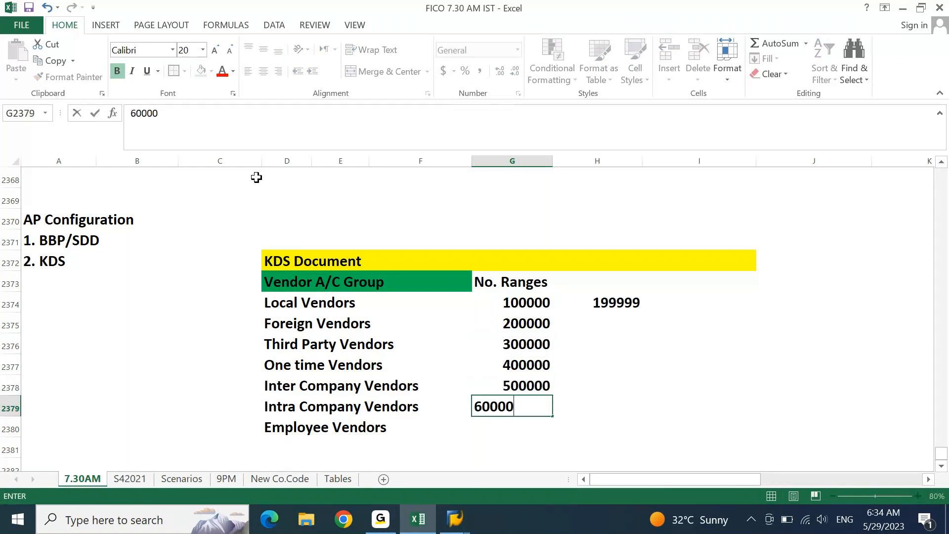
type("0")
key("Return")
type("70000")
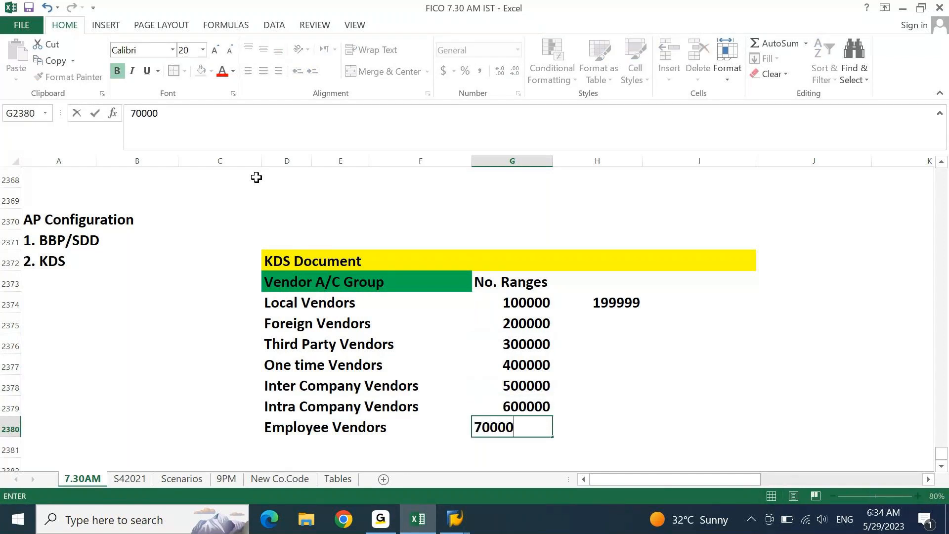
type("0")
key("Return")
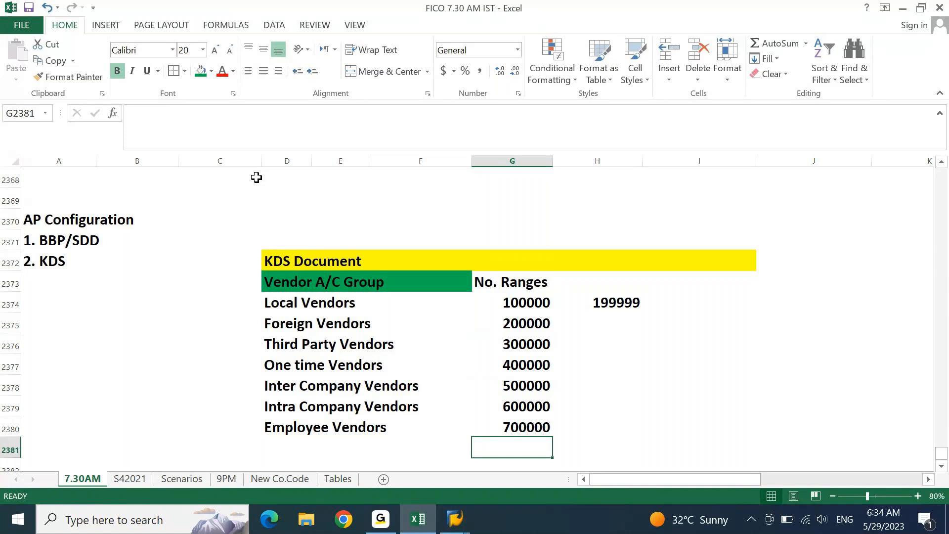
- Copy 199999 down the range-end column and change Foreign Vendors' end to 299999
key("Up")
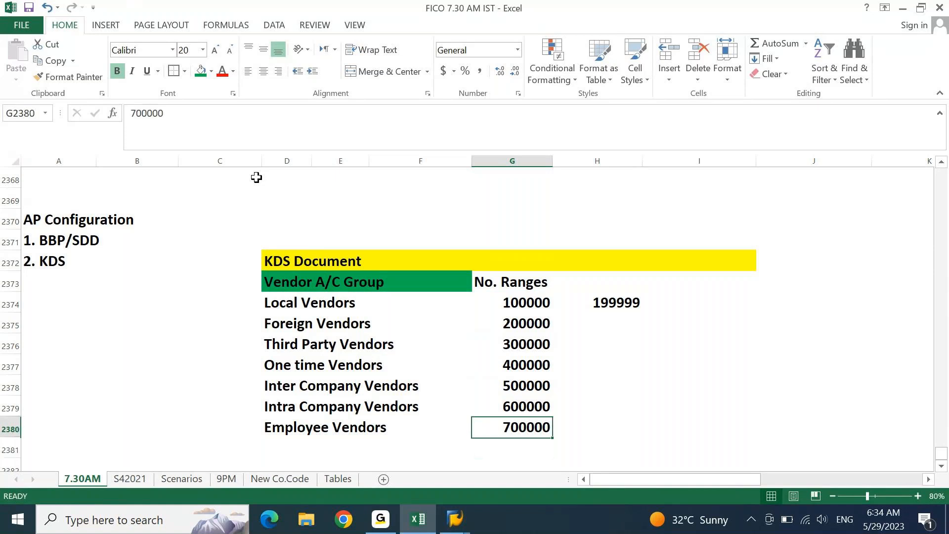
key("Right")
key("ctrl+shift+Up")
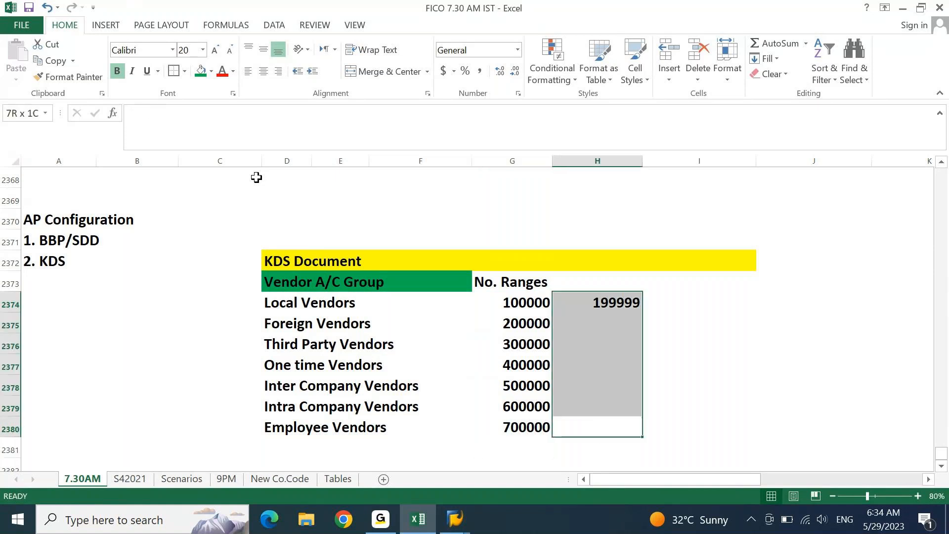
key("ctrl+d")
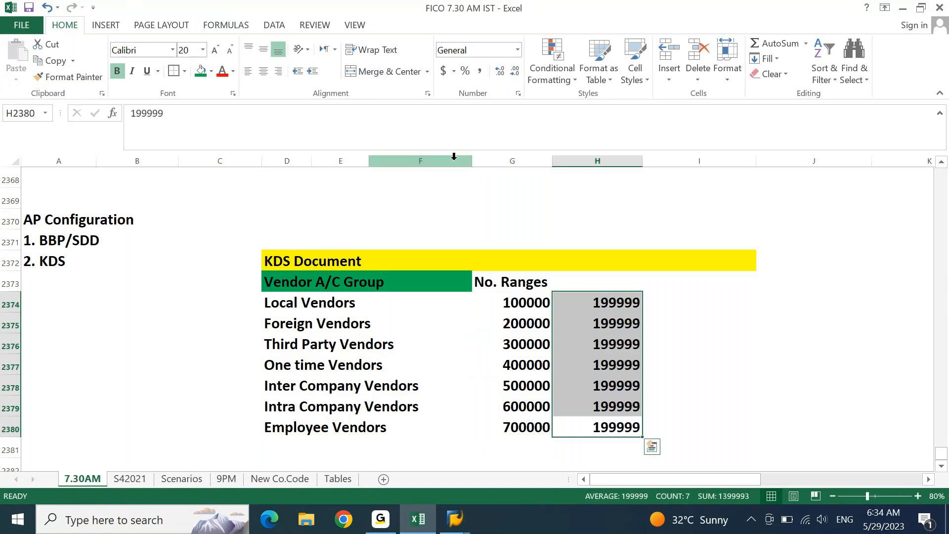
left_click(607, 321)
left_click(141, 114)
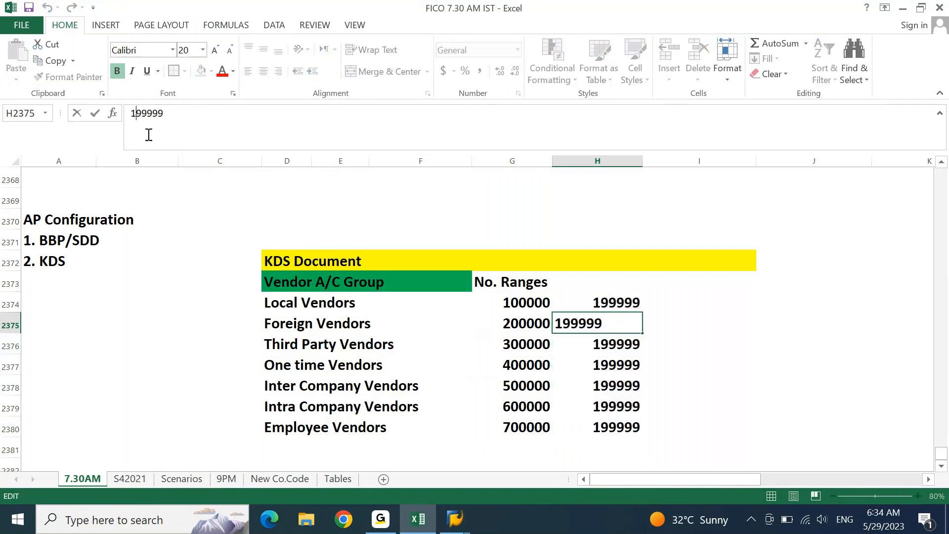
key("BackSpace")
type("2")
key("Return")
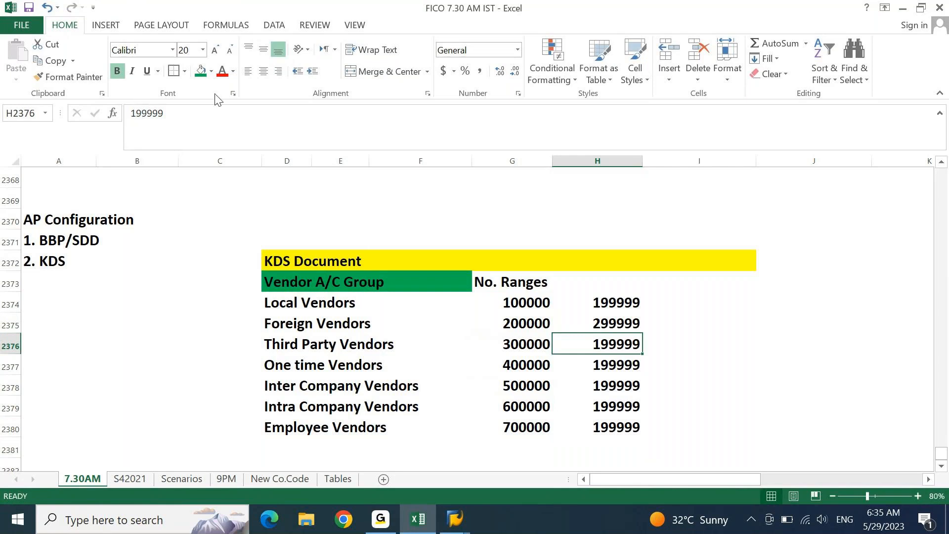
- Change the range ends for Third Party and One time Vendors to 399999 and 499999
key("F2")
key("Home")
key("Delete")
type("3")
key("Return")
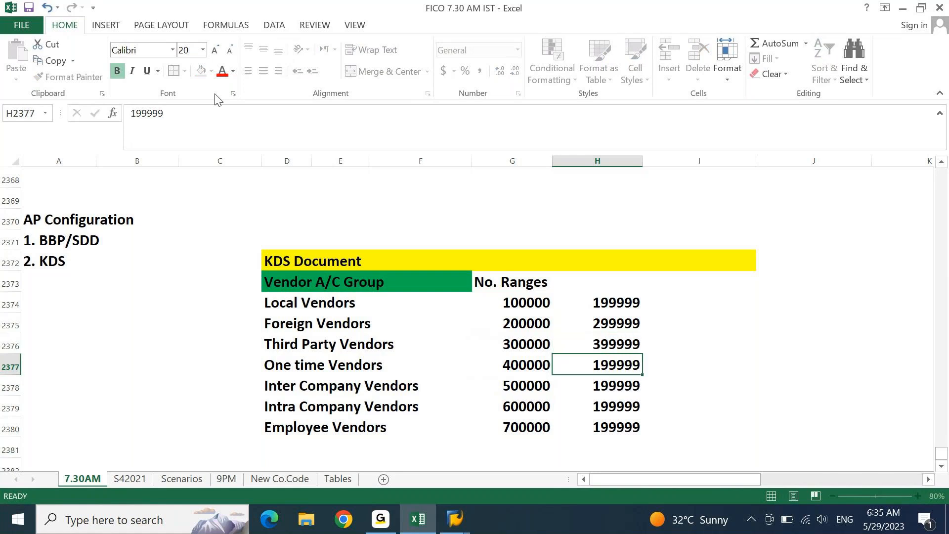
key("F2")
key("Home")
key("Delete")
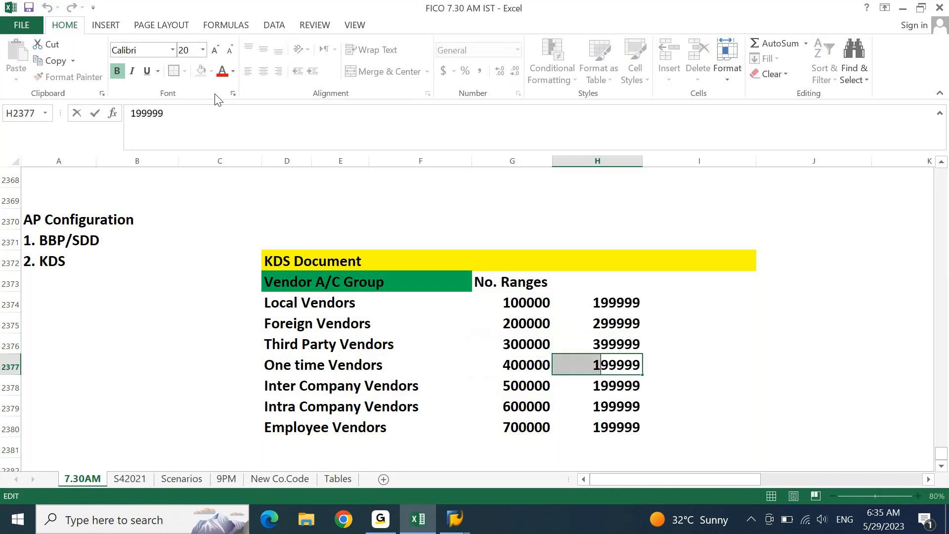
type("4")
key("Return")
- Change the Inter Company, Intra Company and Employee Vendors range ends to 599999, 699999 and 799999
key("F2")
key("Home")
key("shift+Right")
type("5")
key("Return")
key("F2")
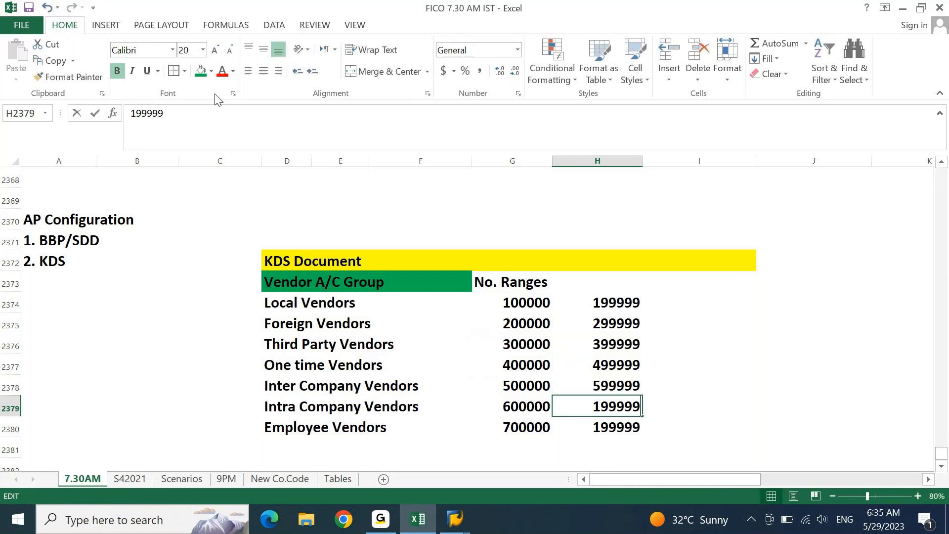
key("Home")
key("shift+Right")
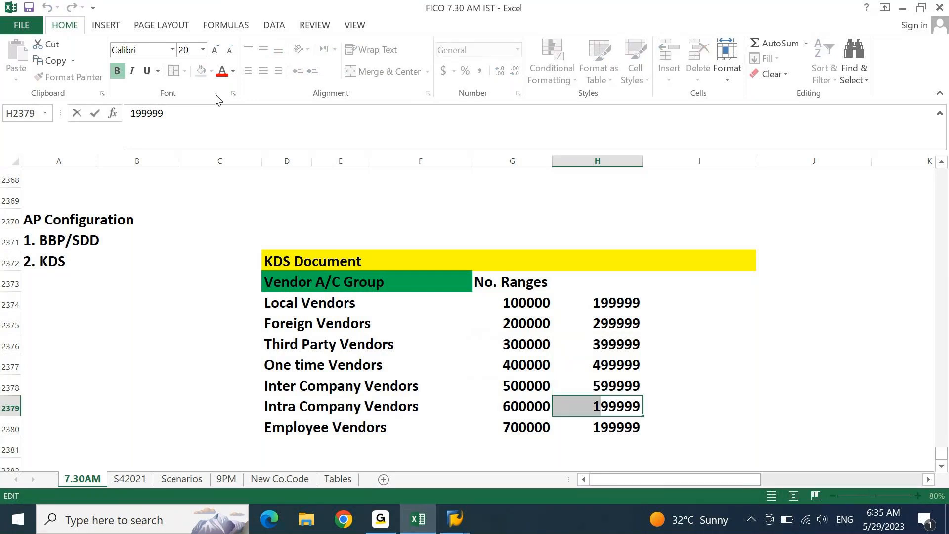
type("6")
key("Return")
key("F2")
key("Home")
key("shift+Right")
type("7")
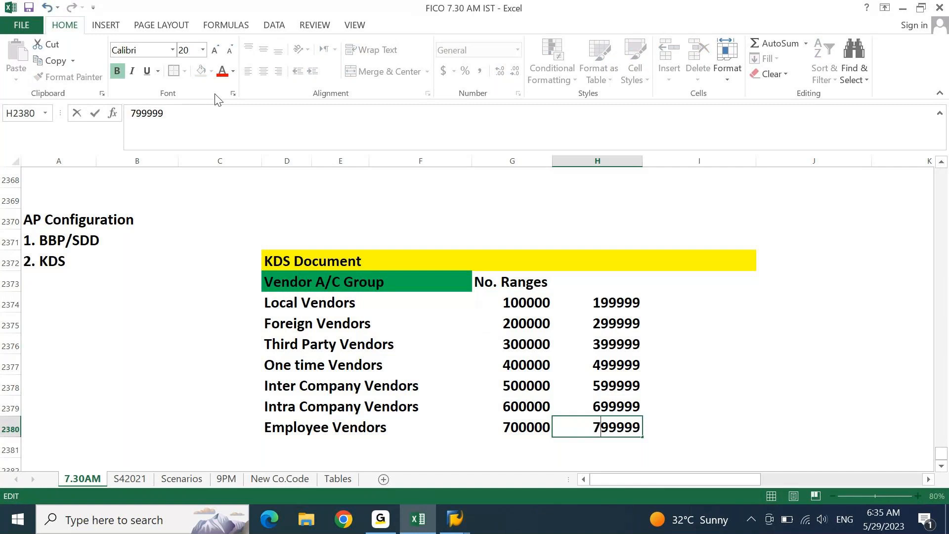
key("Return")
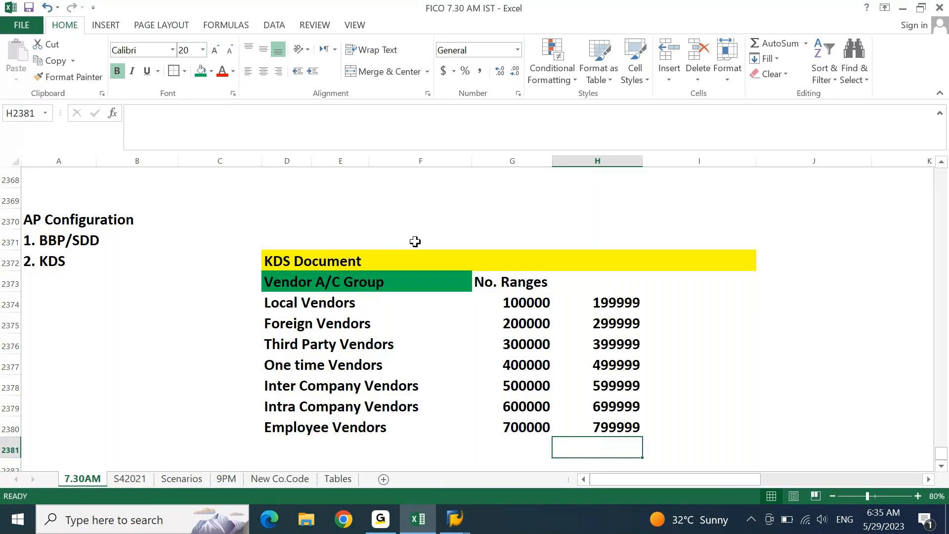
- Fill the No. Ranges heading across columns G and H with light gold
left_click_drag(476, 280, 572, 284)
left_click(211, 74)
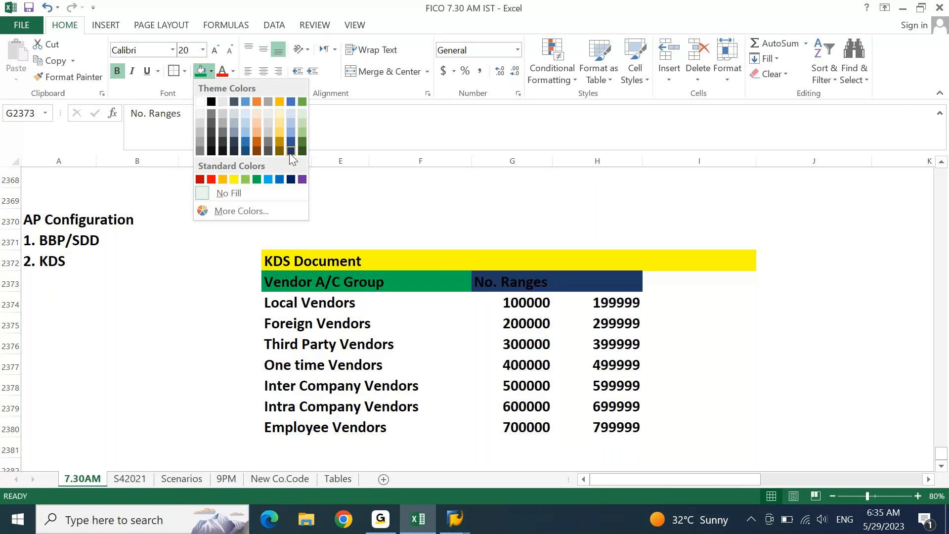
left_click(281, 123)
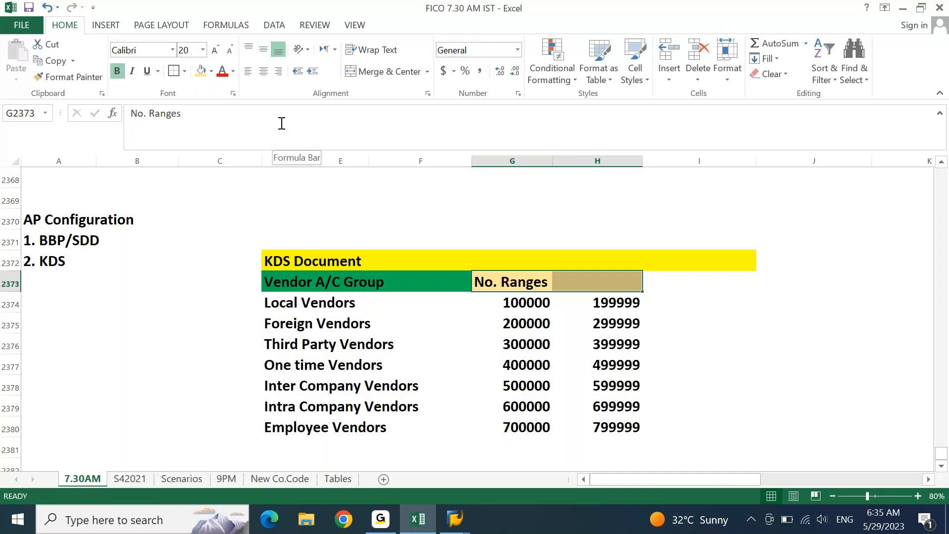
- Switch from Excel to the SAP Easy Access window
key("Down")
key("Down")
key("Down")
key("Down")
key("Down")
key("Down")
key("Down")
key("Down")
key("Down")
key("Down")
key("Down")
key("Down")
key("Down")
key("Up")
key("Up")
key("Up")
key("Up")
key("Up")
key("Up")
key("Up")
key("Up")
key("Up")
key("Up")
key("Up")
key("Up")
key("Up")
key("Up")
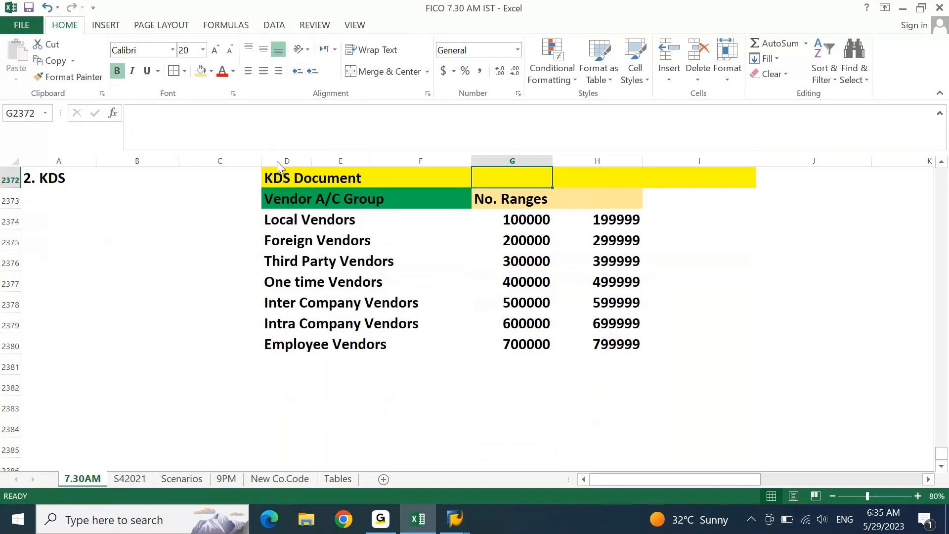
left_click(454, 519)
left_click(514, 470)
- Check OB52, back out, open the OBD3 Vendor Account Groups overview, then return to Excel
type("`")
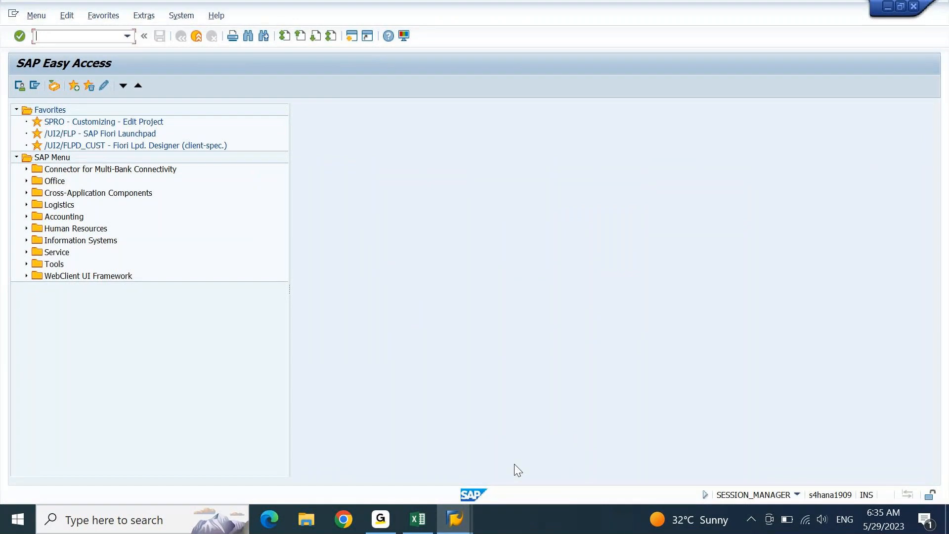
type("OB52")
key("Return")
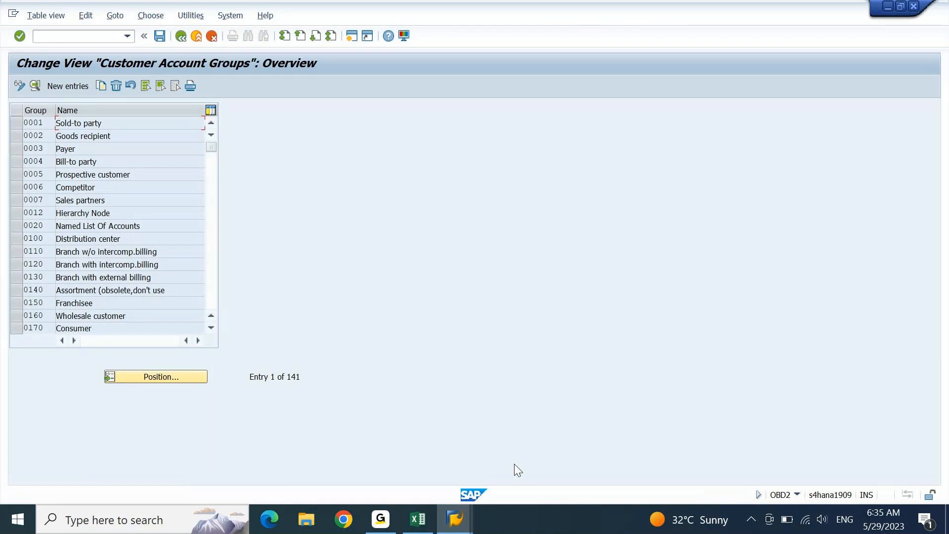
key("F3")
type("obd3")
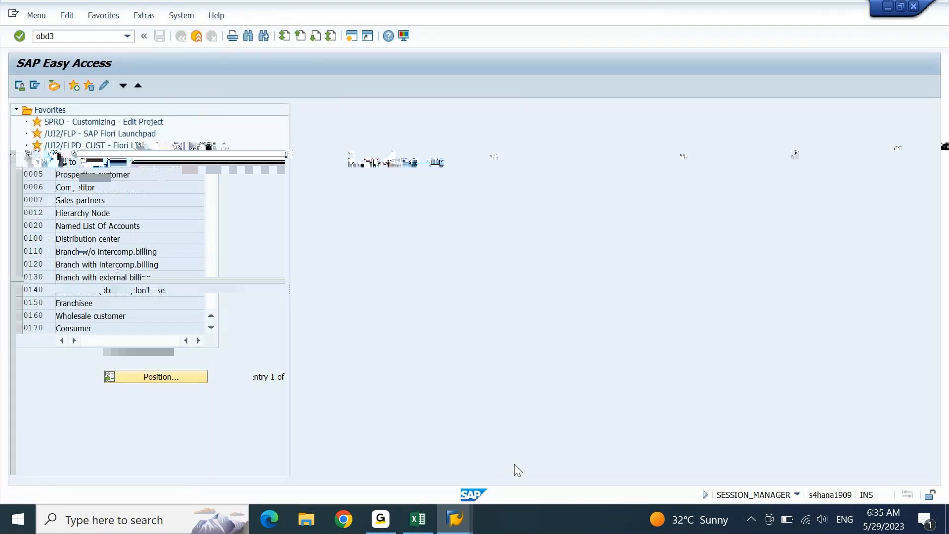
key("Return")
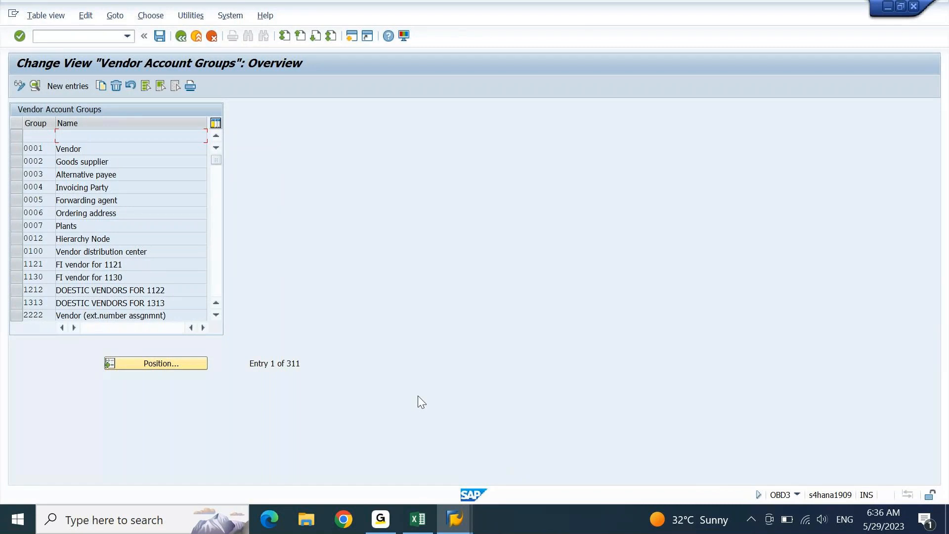
left_click(418, 519)
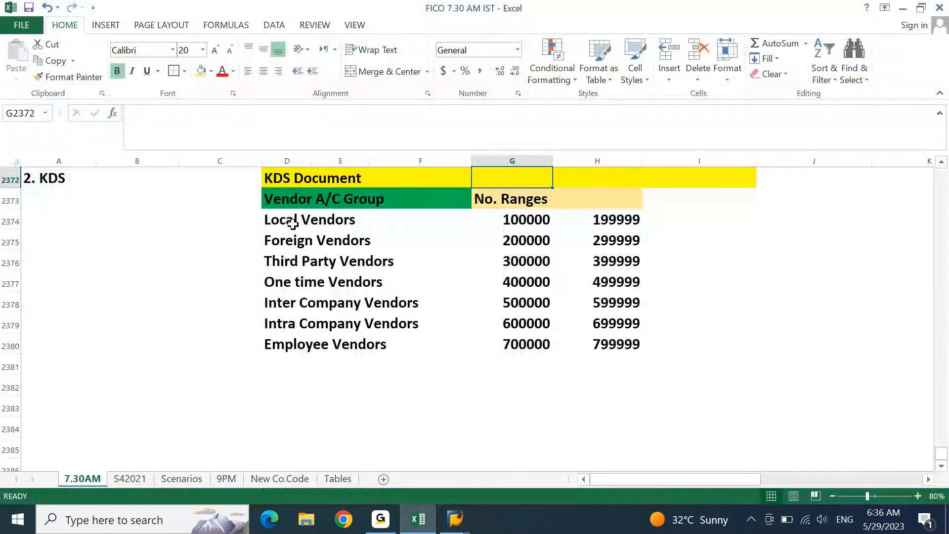
left_click_drag(295, 221, 301, 313)
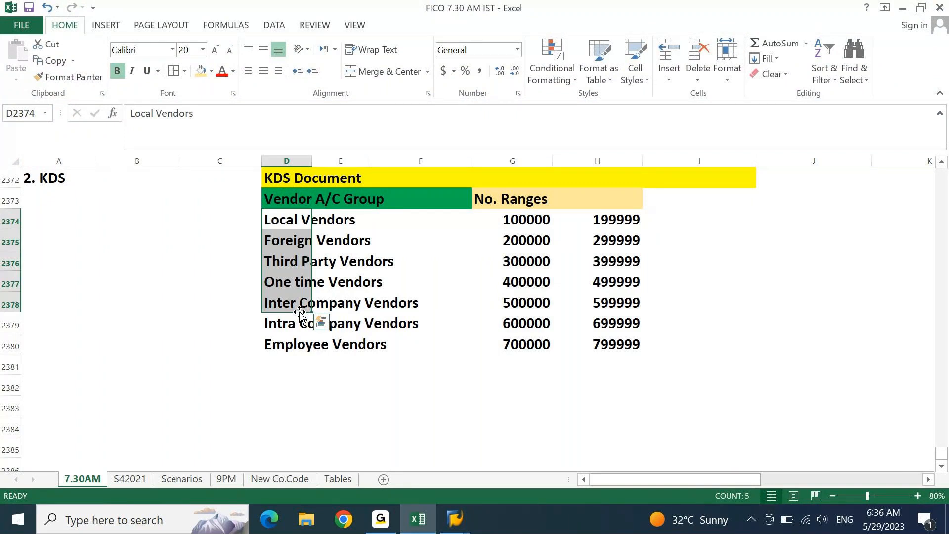
key("alt+Tab")
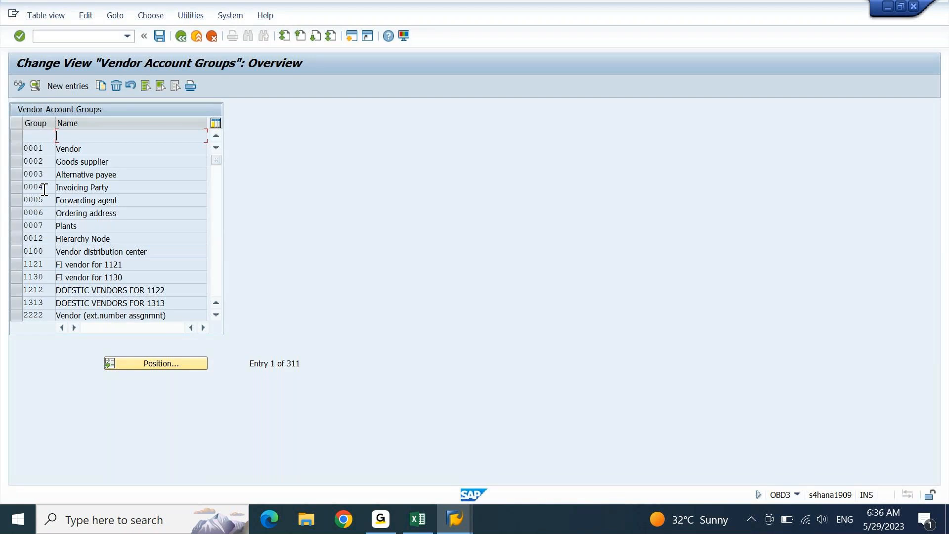
key("alt+Tab")
key("Down")
key("Up")
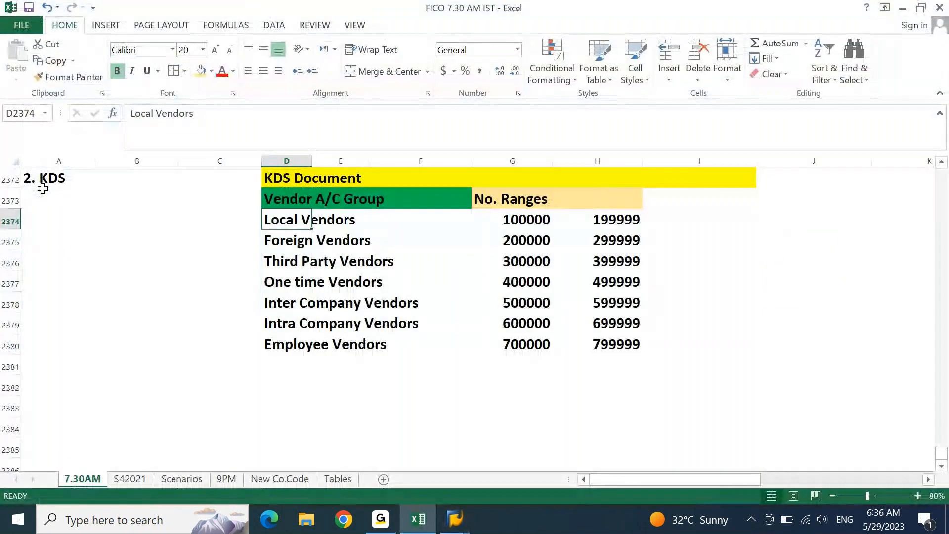
key("ctrl+Down")
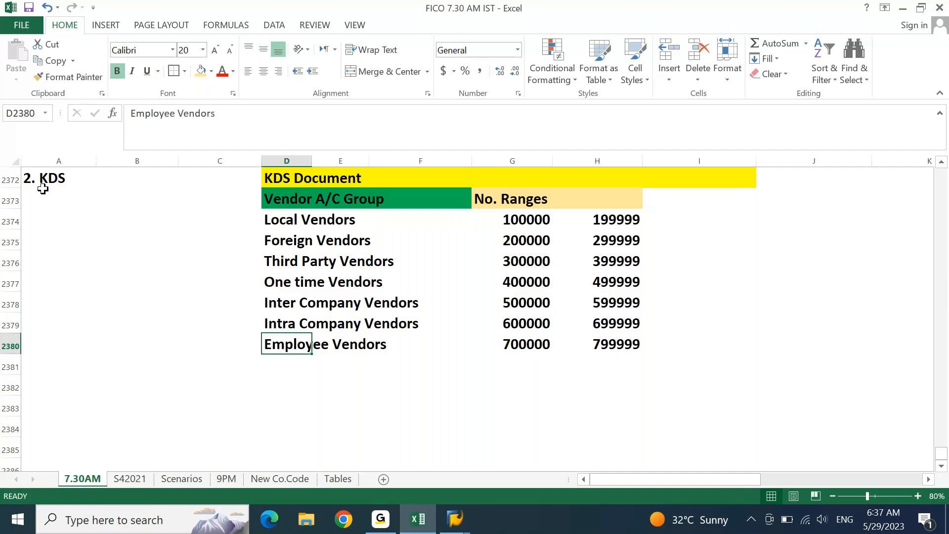
- Enter number range keys V001 through V007 beside the seven vendor groups
key("Up")
key("Up")
key("Up")
key("Up")
key("Up")
key("Up")
key("Up")
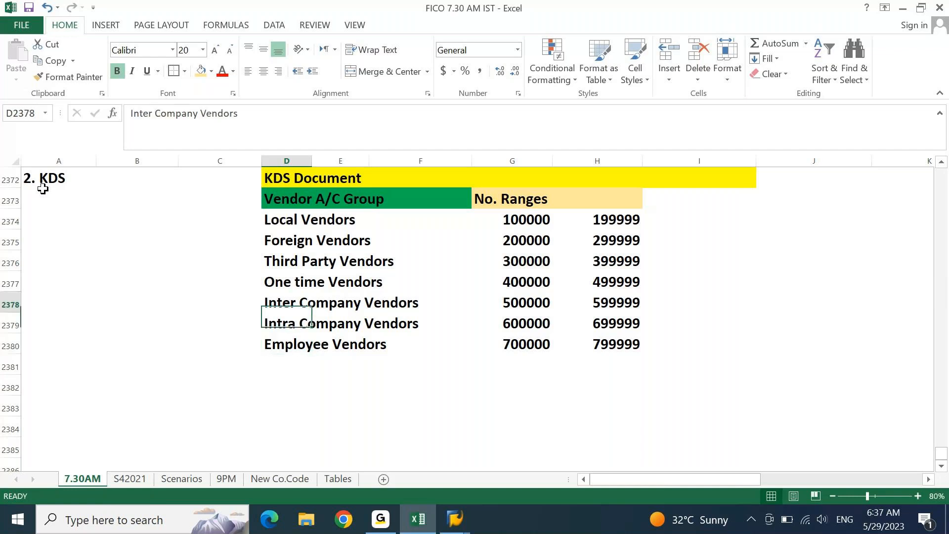
key("Down")
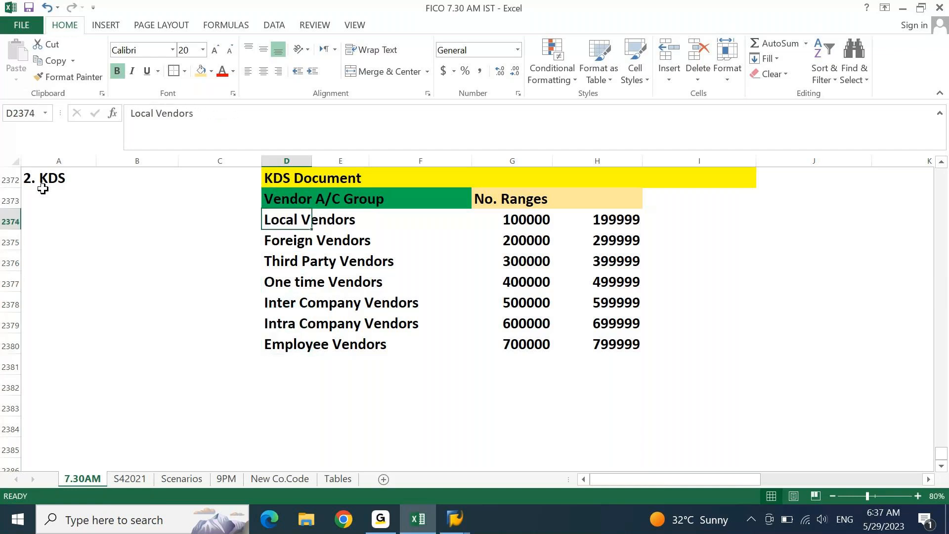
key("Left")
type("Z001")
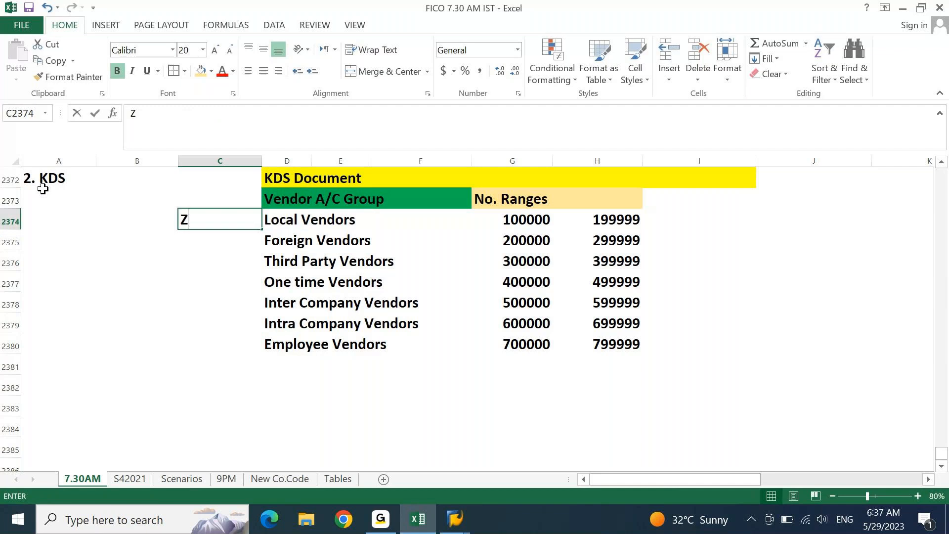
key("Return")
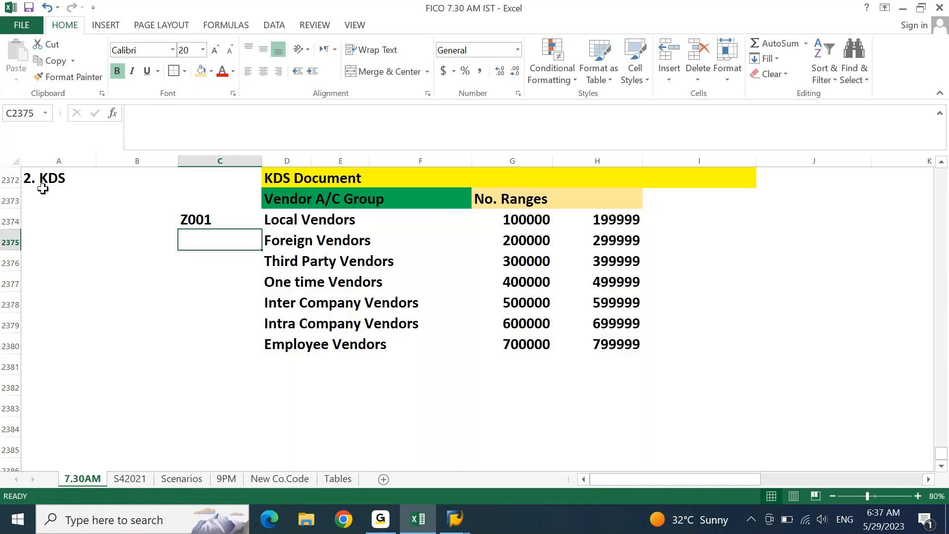
key("Up")
type("V001")
key("Return")
type("V002")
key("Return")
type("V003")
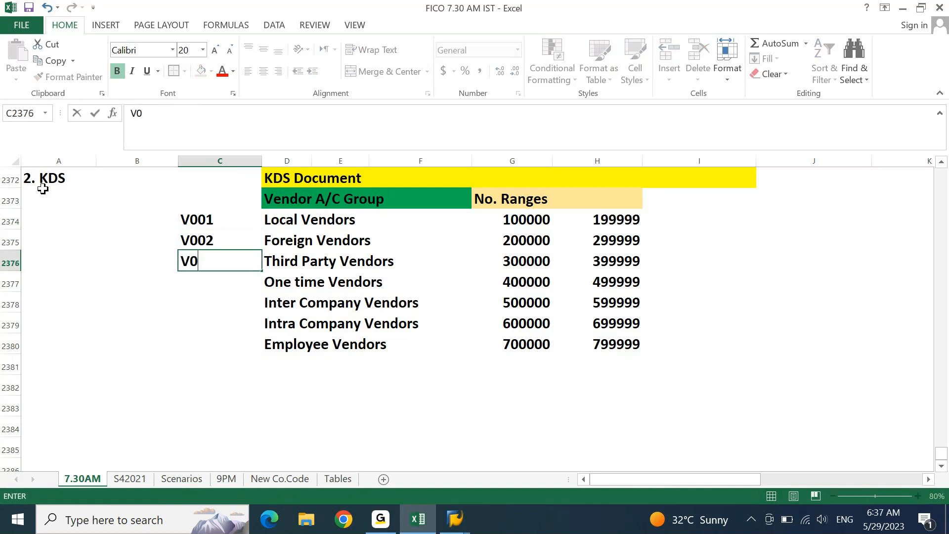
key("Return")
type("V004")
key("Return")
type("V00")
key("Return")
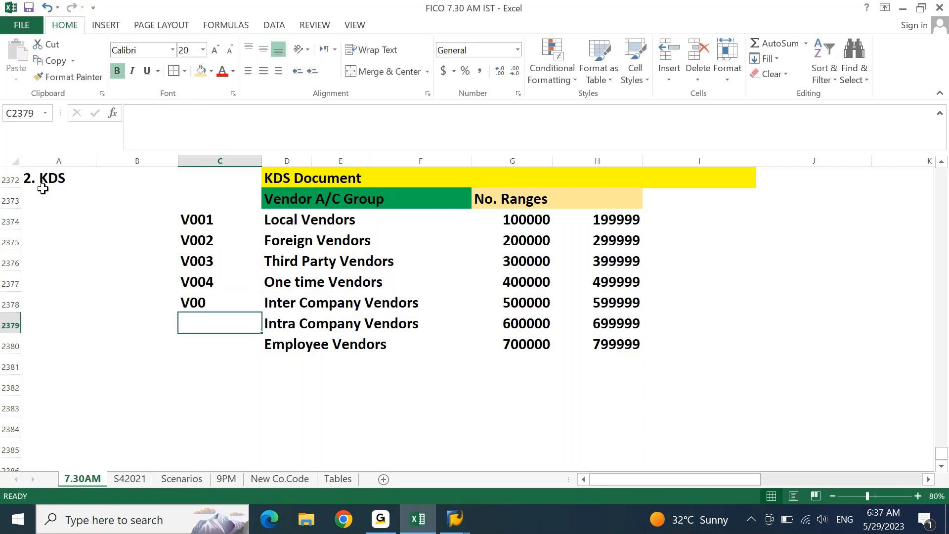
key("Up")
type("V005")
key("Return")
type("V004")
key("BackSpace")
type("6")
key("Return")
type("V007")
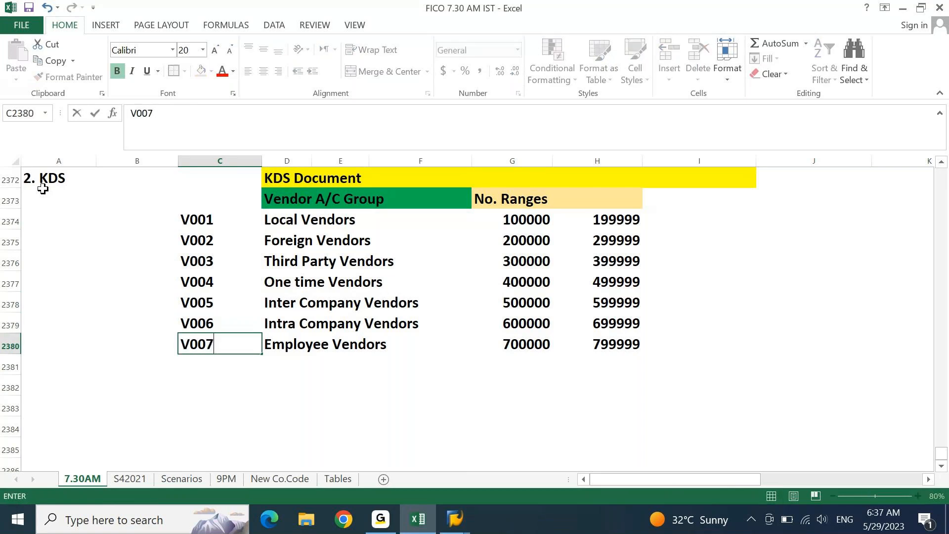
key("Return")
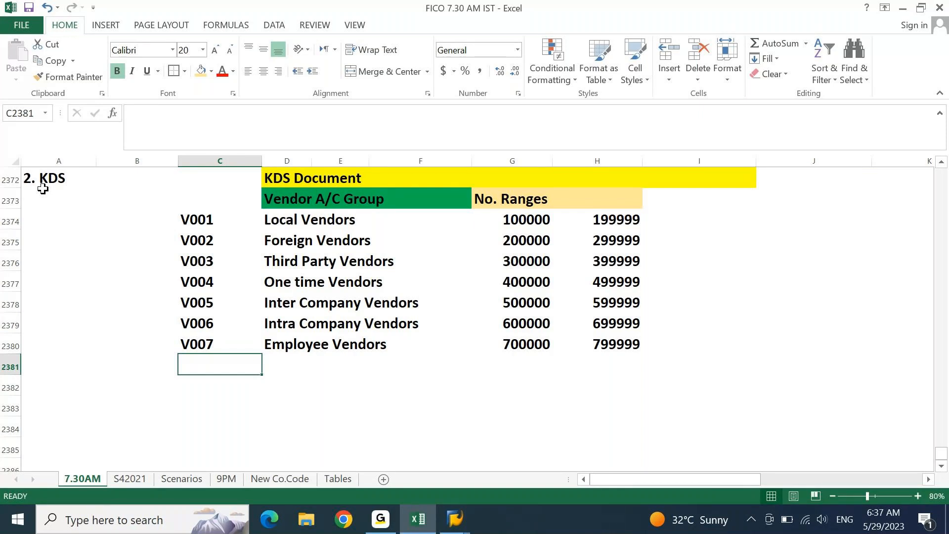
- Enter account group codes ZV01 through ZV07 in column B beside the vendor groups
key("Left")
key("Up")
key("Up")
key("Up")
key("Up")
key("Up")
key("Up")
key("Up")
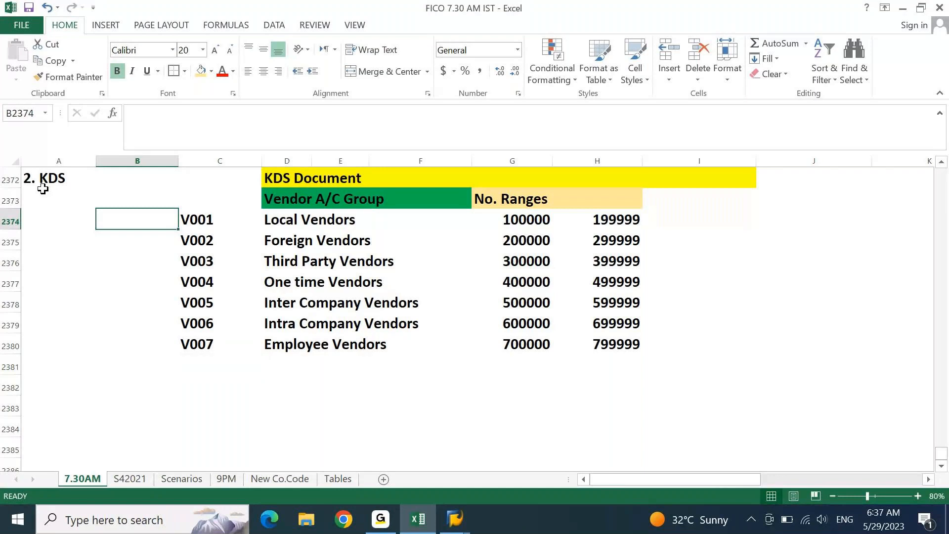
type("ZV01")
key("Return")
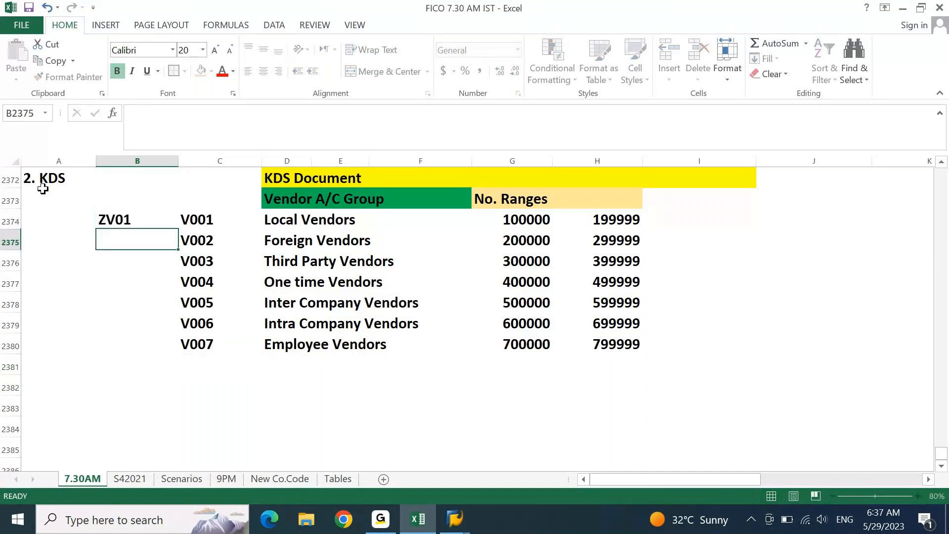
type("ZV02")
key("Return")
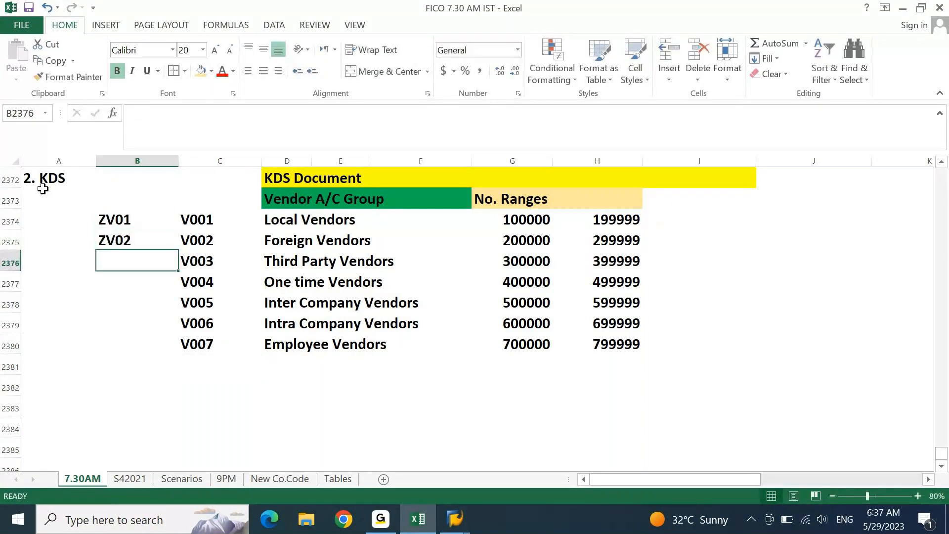
type("ZV03")
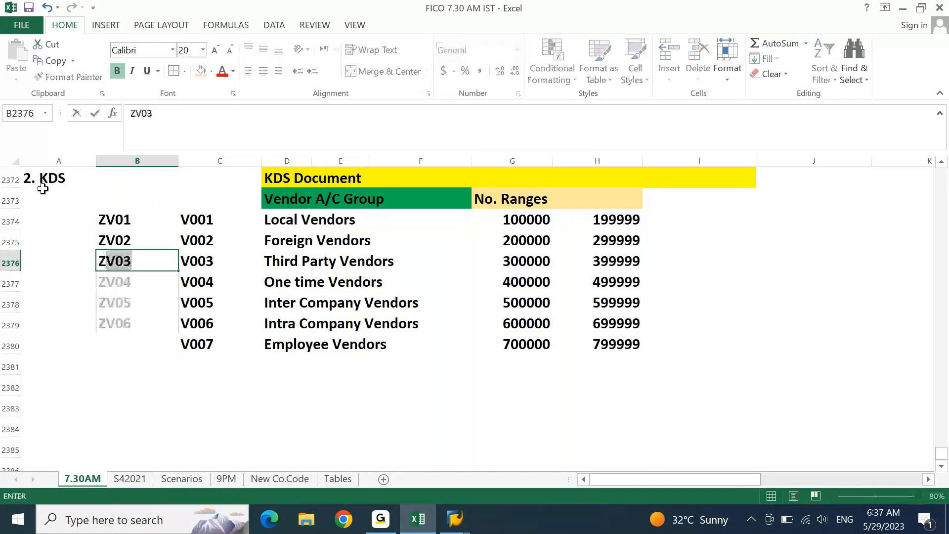
key("Return")
type("ZV04")
key("Return")
type("ZV05")
key("Return")
type("ZV06")
key("Return")
type("Z")
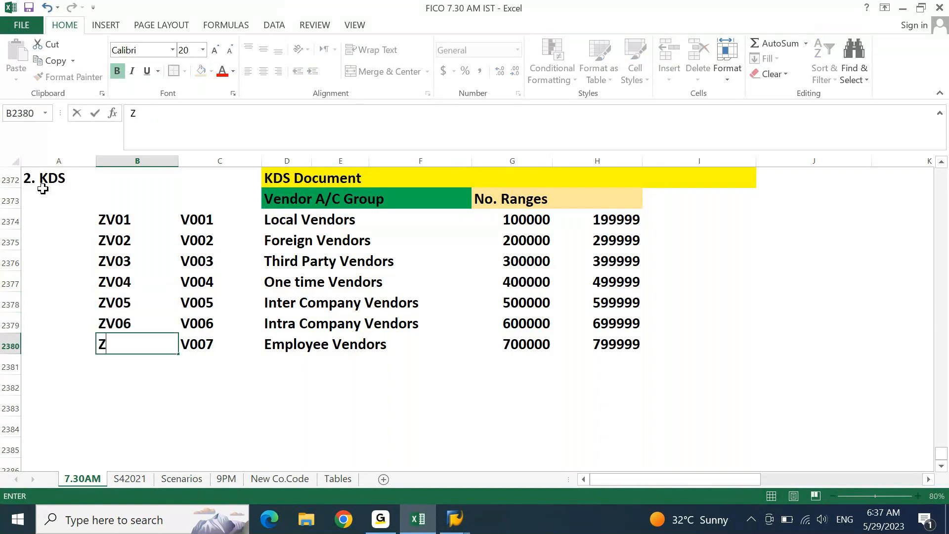
type("V07")
key("Return")
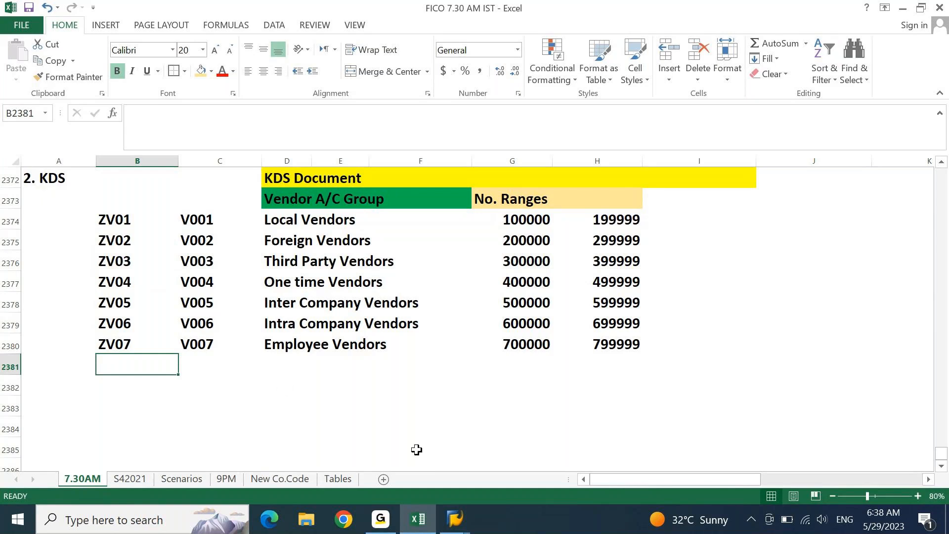
left_click(455, 519)
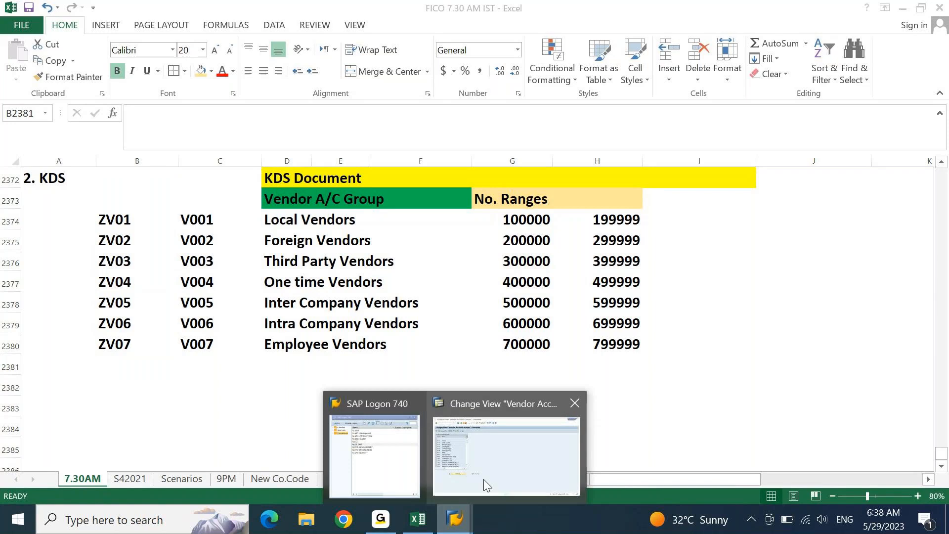
left_click(483, 479)
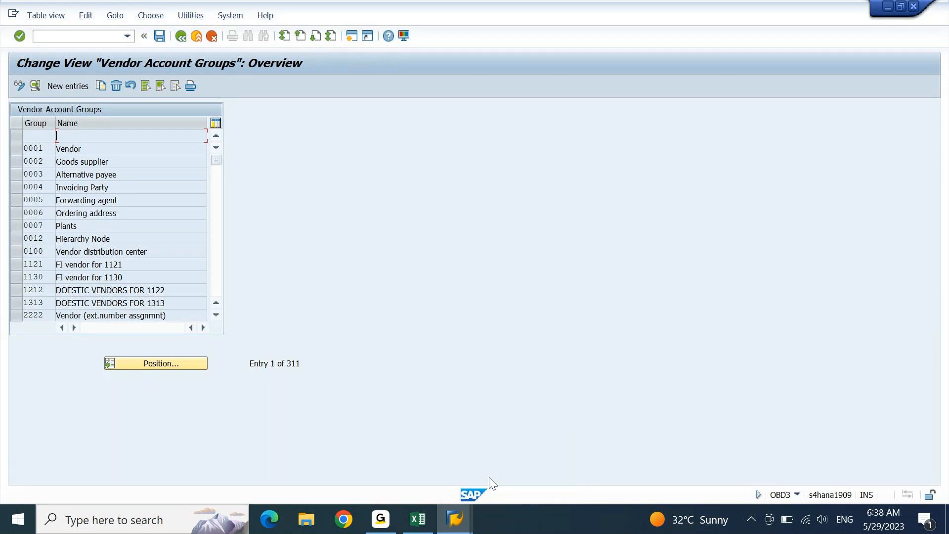
left_click(13, 149)
left_click(16, 175)
left_click(17, 199)
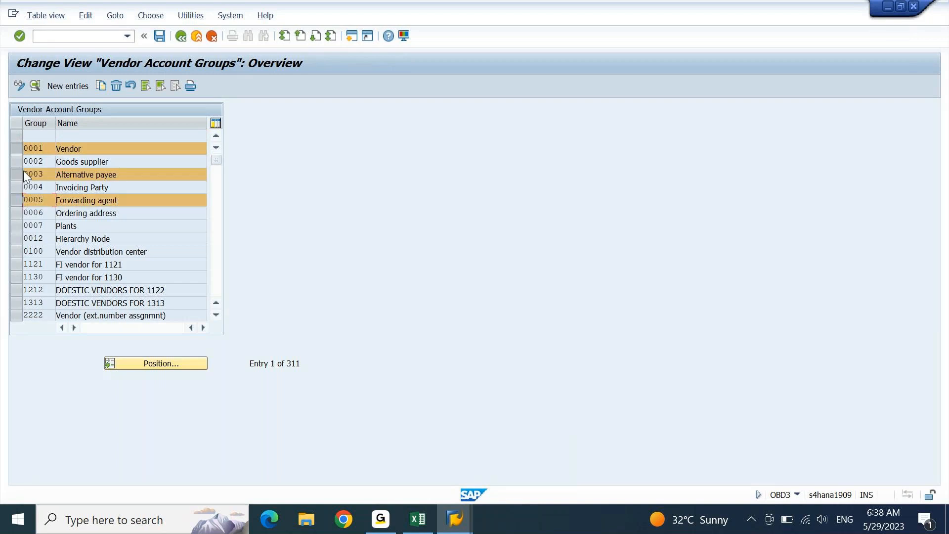
left_click(17, 189)
left_click(19, 175)
left_click(20, 187)
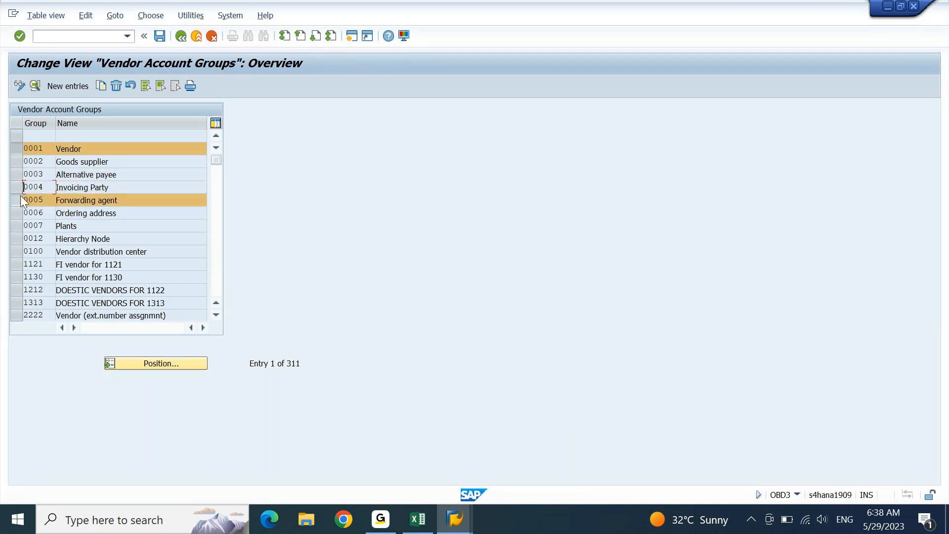
left_click(20, 199)
left_click(21, 149)
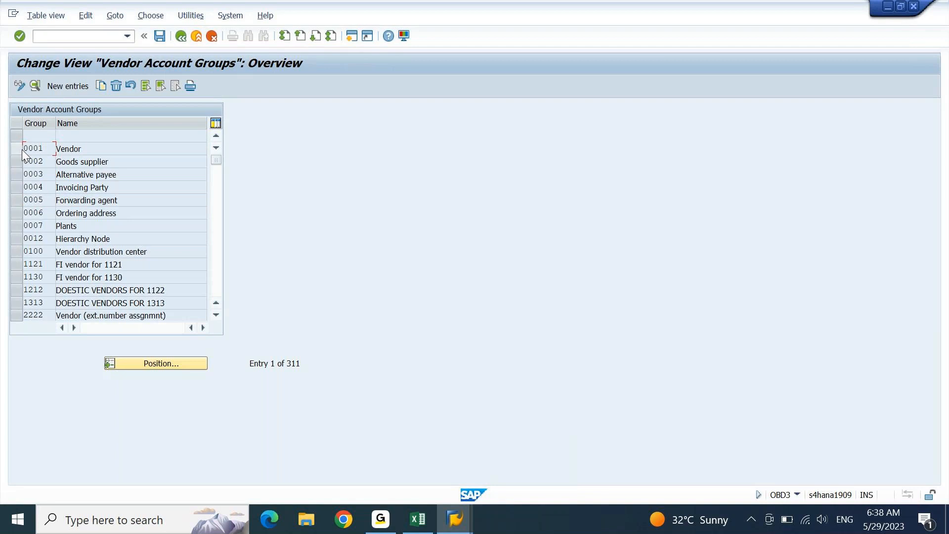
left_click(215, 244)
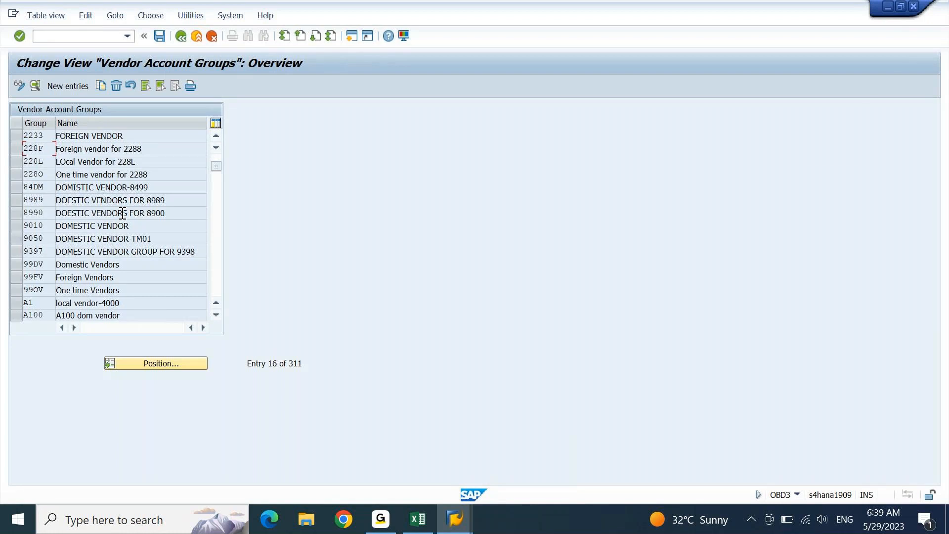
key("alt+Tab")
- Clear the old V001–V007 codes from column C
key("ctrl+Up")
key("ctrl+Up")
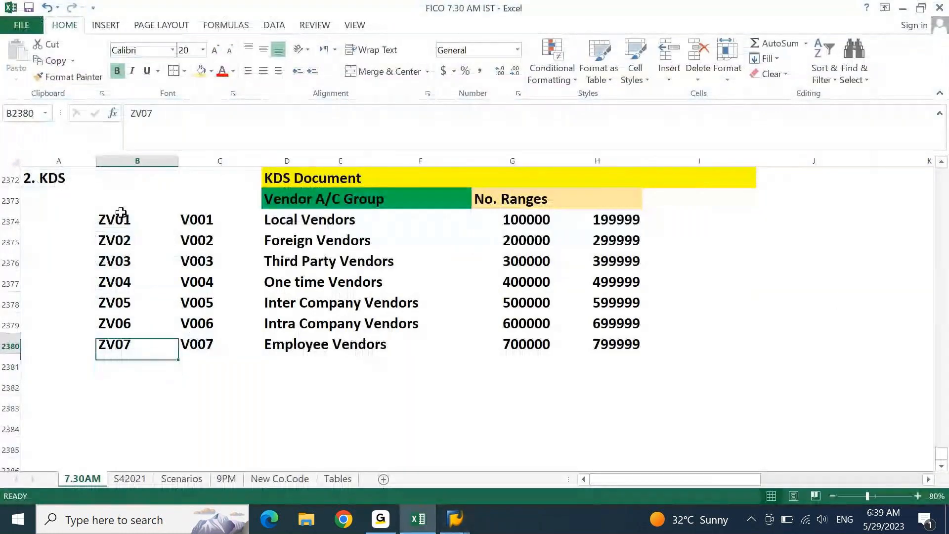
key("Right")
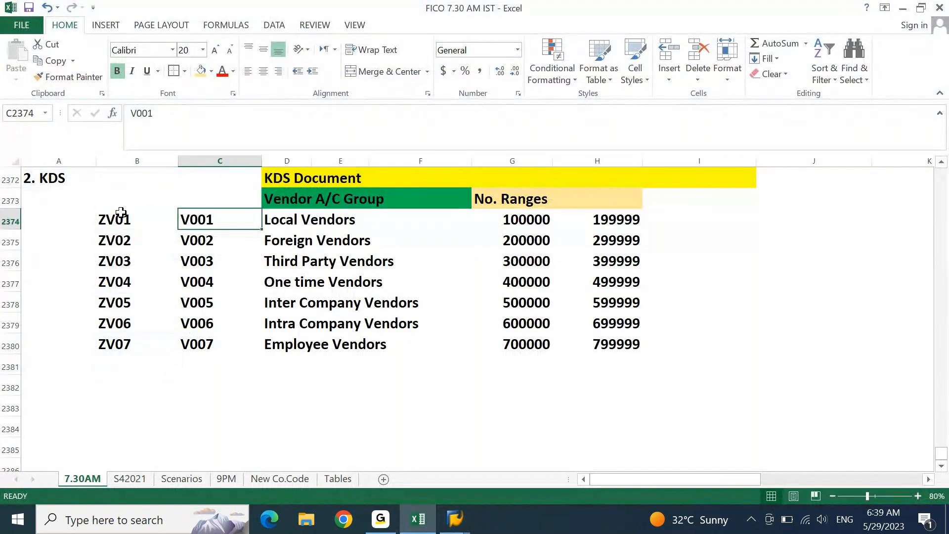
key("ctrl+shift+Down")
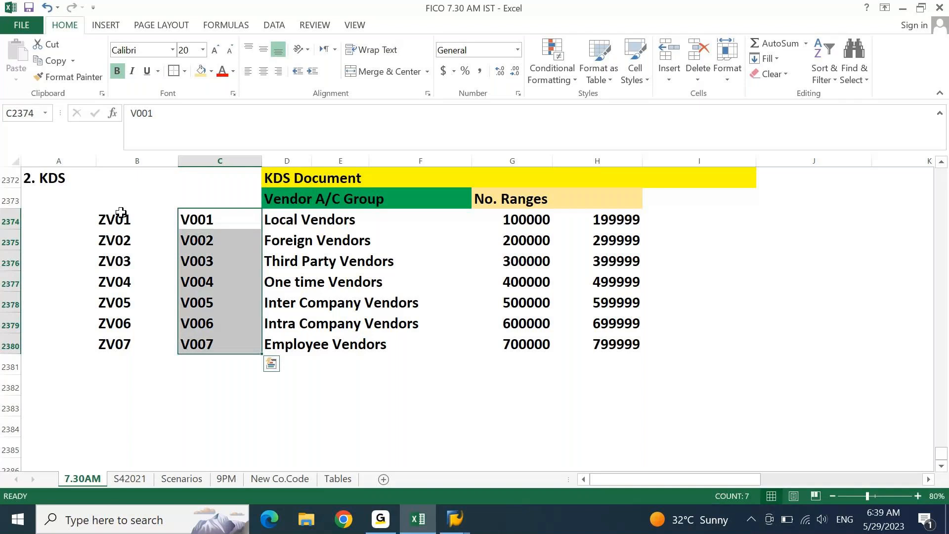
key("Delete")
- Move ZV01–ZV07 into column C and head the column GROUP
key("Left")
key("ctrl+shift+Down")
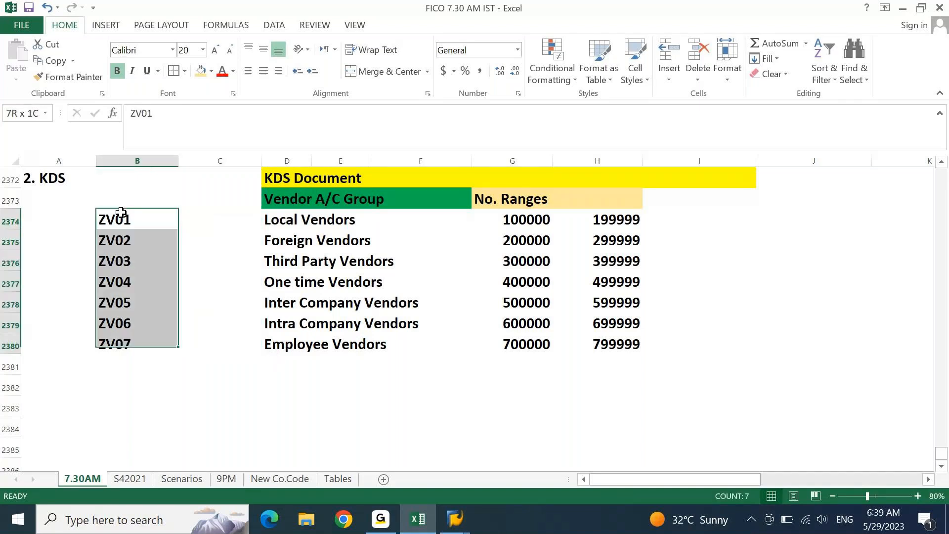
key("ctrl+x")
key("Right")
key("ctrl+v")
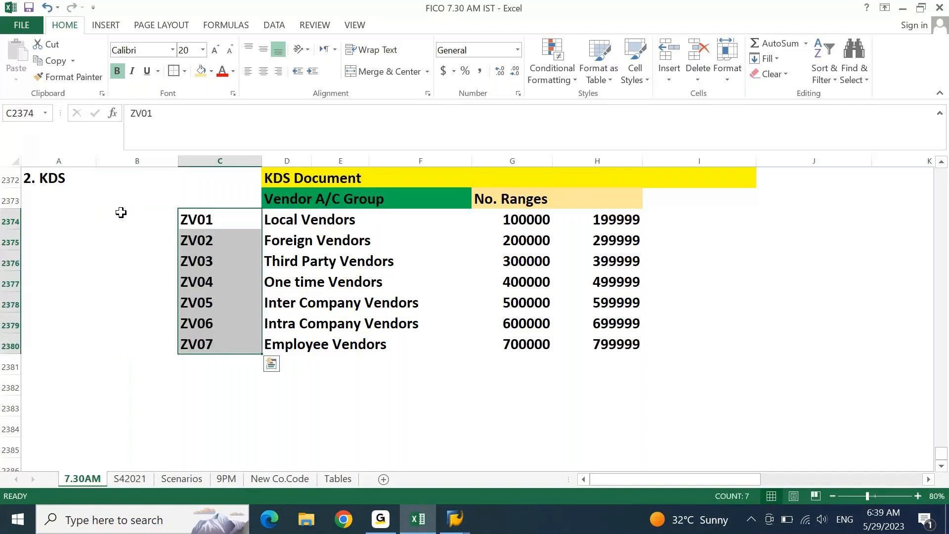
key("Up")
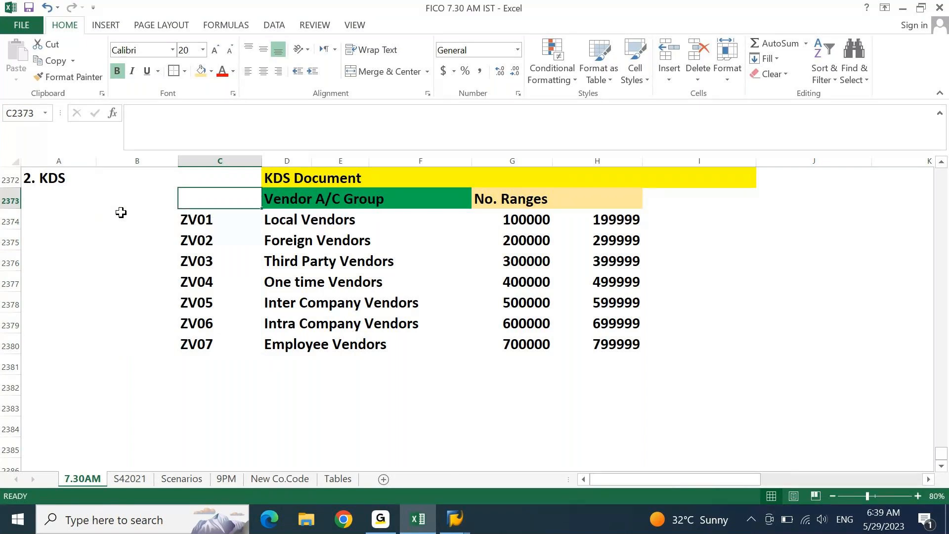
type("GRO")
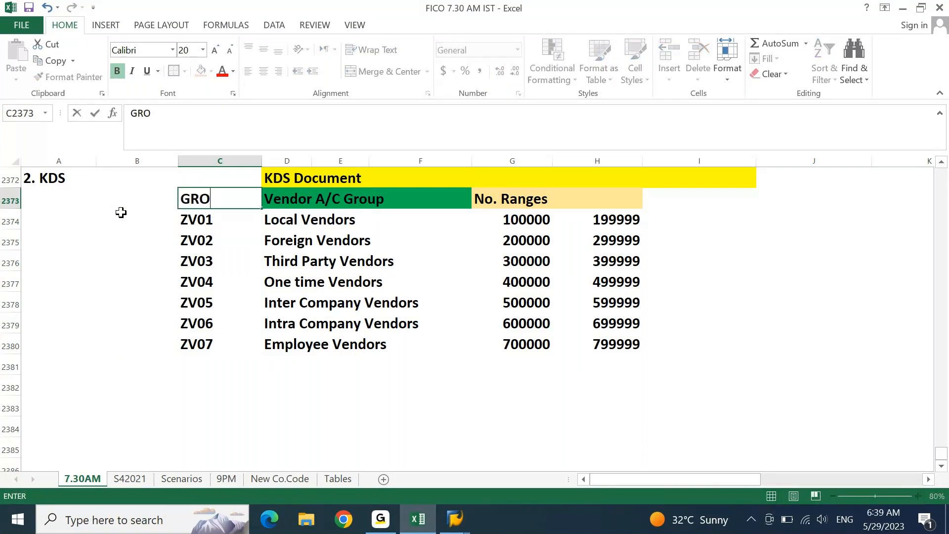
type("UP")
key("Return")
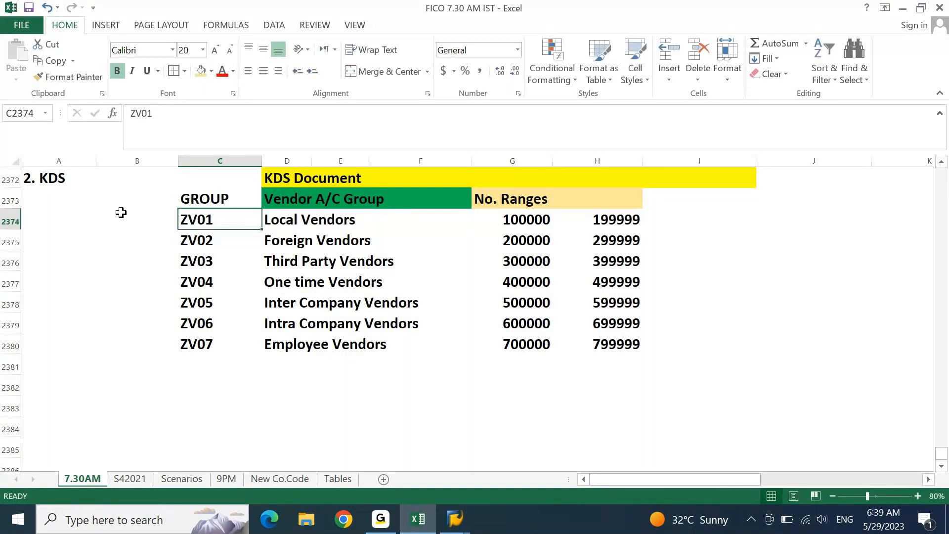
- Label the seven number ranges Z1 through Z7 in the column after the range ends
key("Right")
key("Right")
key("Right")
key("Right")
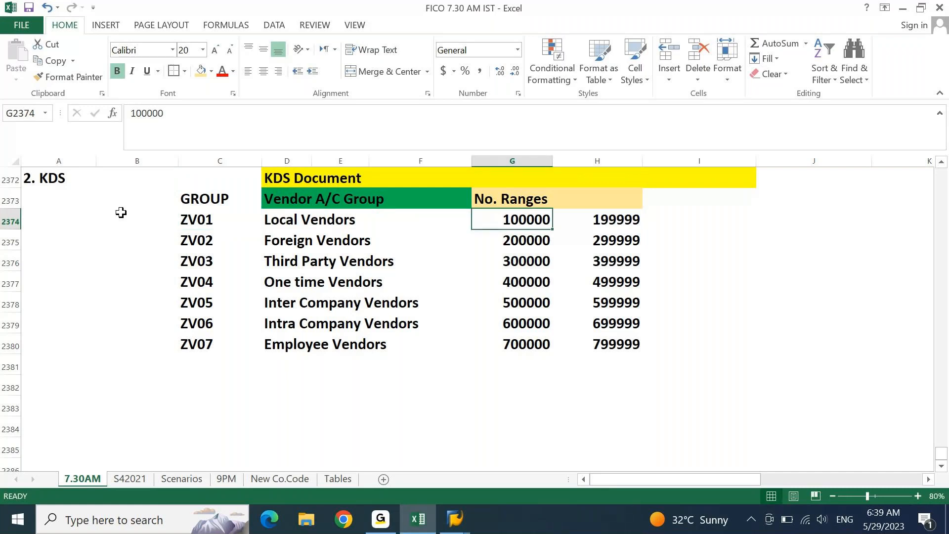
key("ctrl+shift+Down")
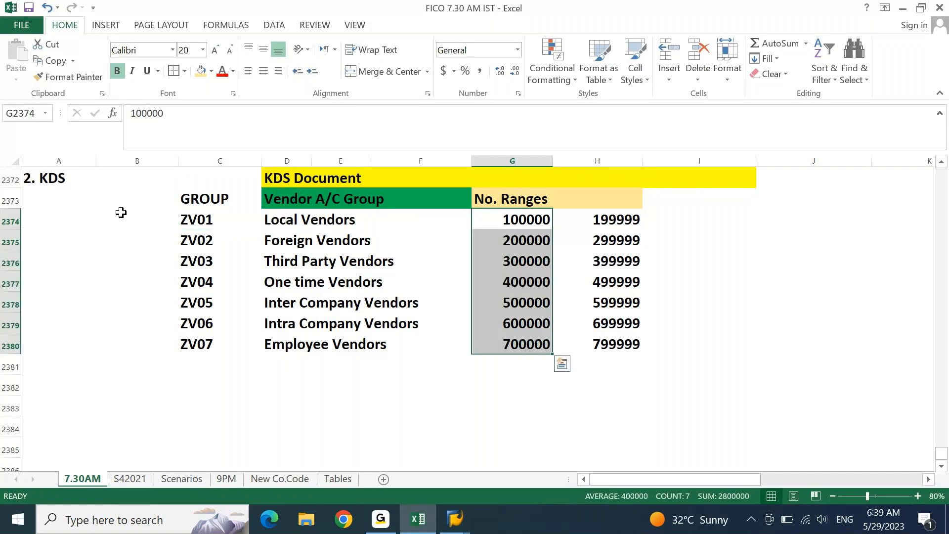
key("Right")
key("Right")
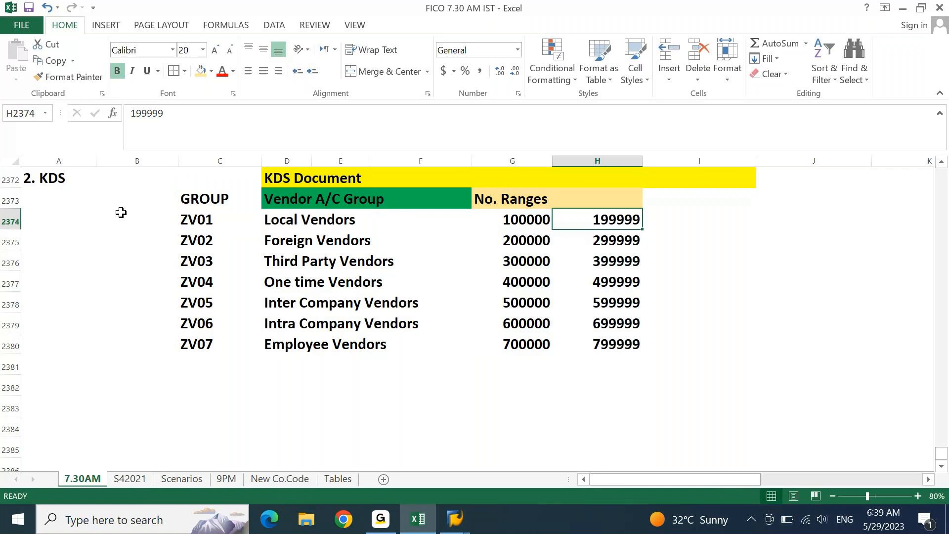
type("Z1")
key("Return")
type("Z2")
key("Return")
type("Z3")
key("Return")
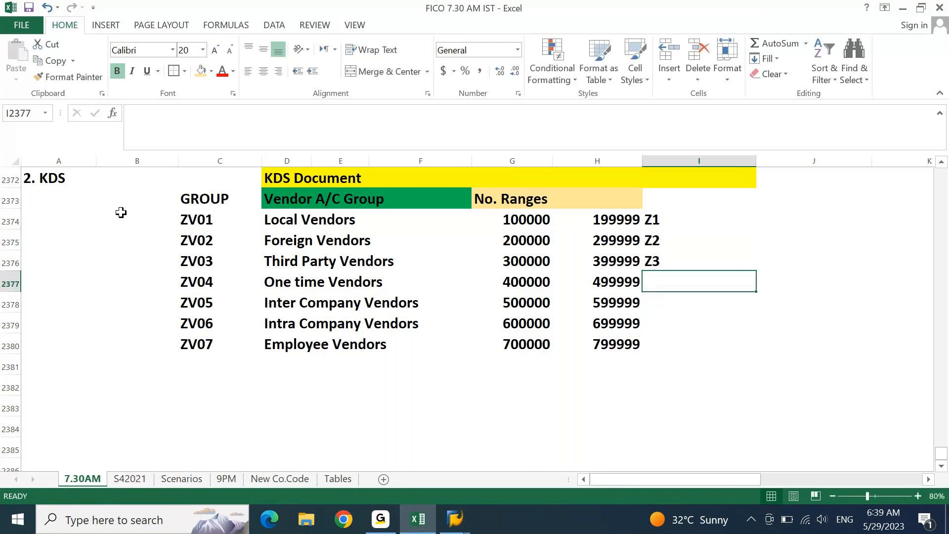
key("Return")
type("Z3")
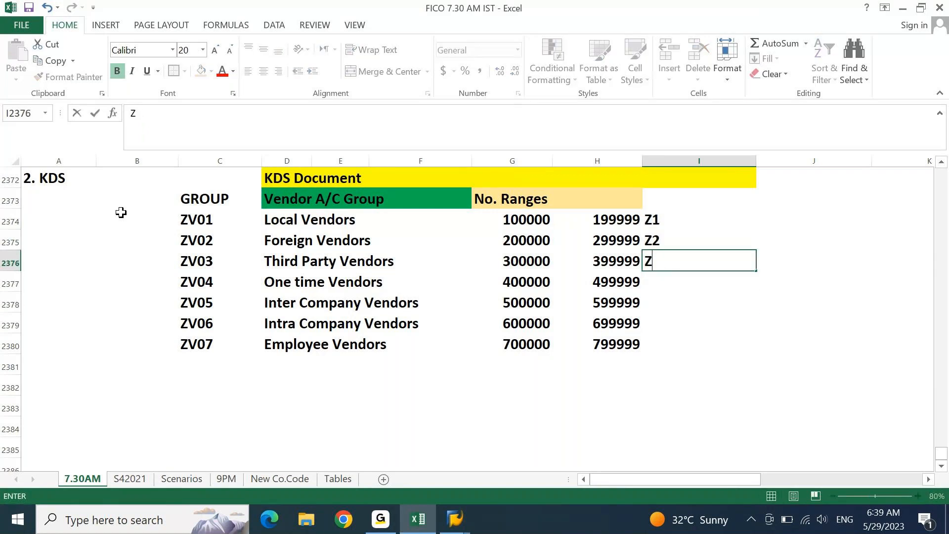
key("Return")
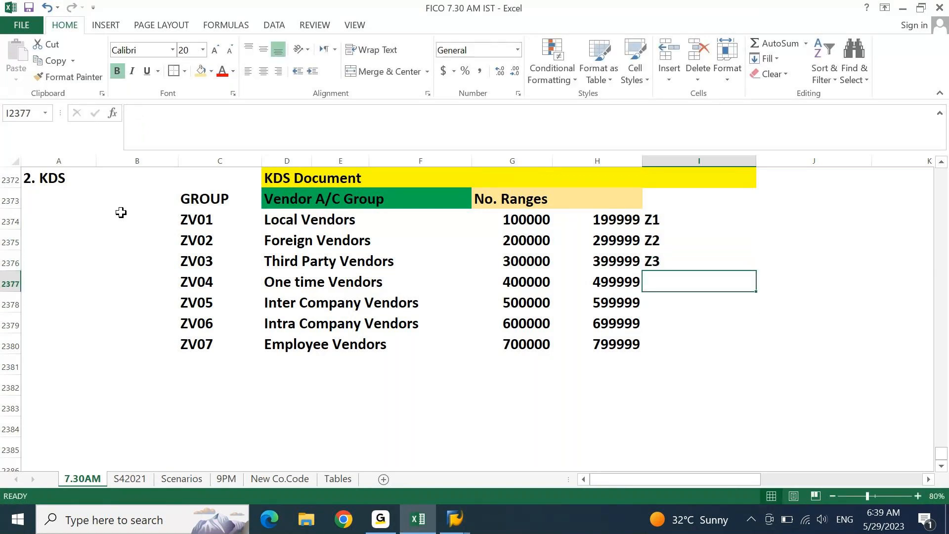
type("Z4")
key("Return")
type("Z")
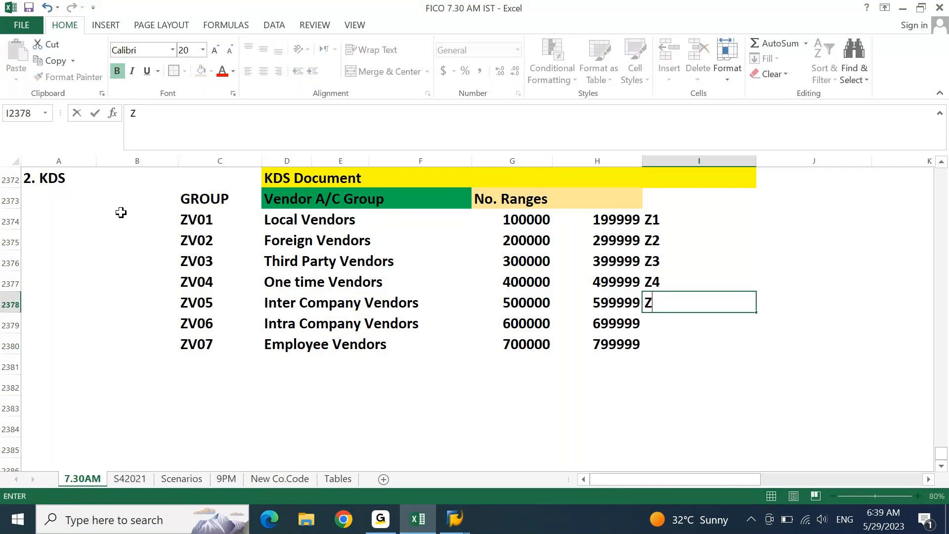
type("5")
key("Return")
type("Z6")
key("Return")
type("Z7")
key("Return")
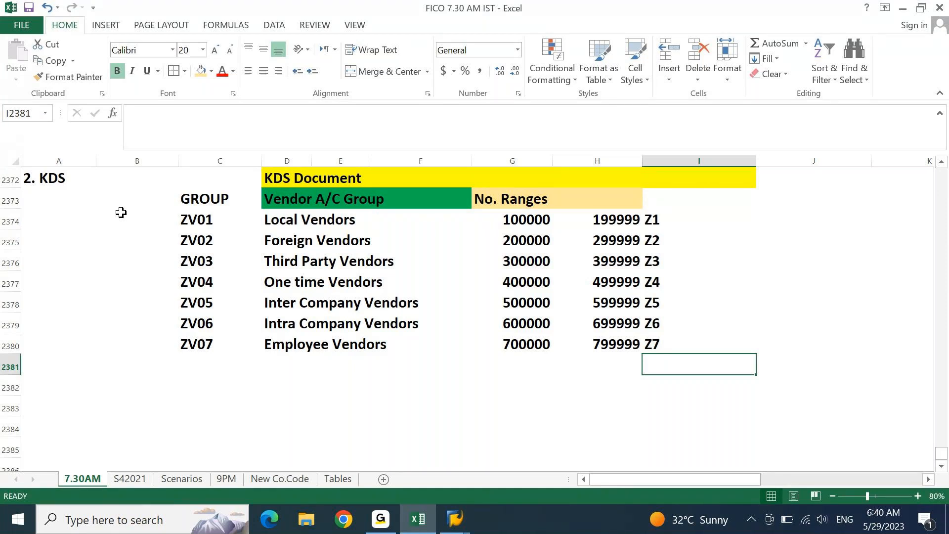
left_click(208, 228)
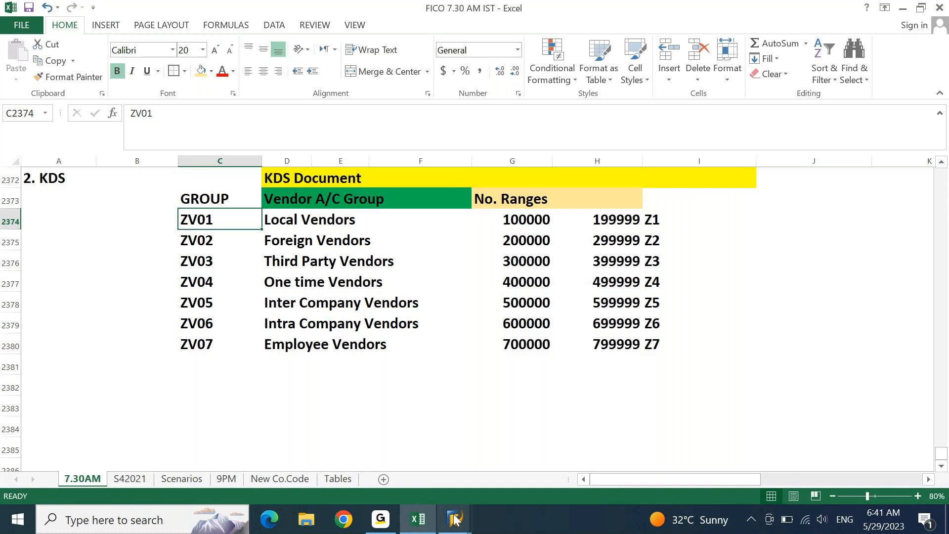
- Start a new vendor account group in SAP and paste ZV01 from Excel as its code
left_click(457, 531)
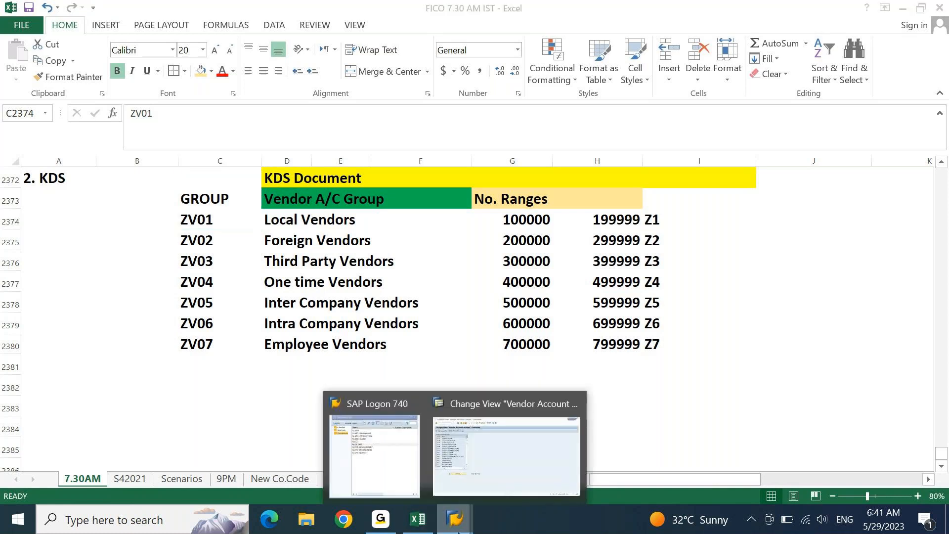
left_click(515, 456)
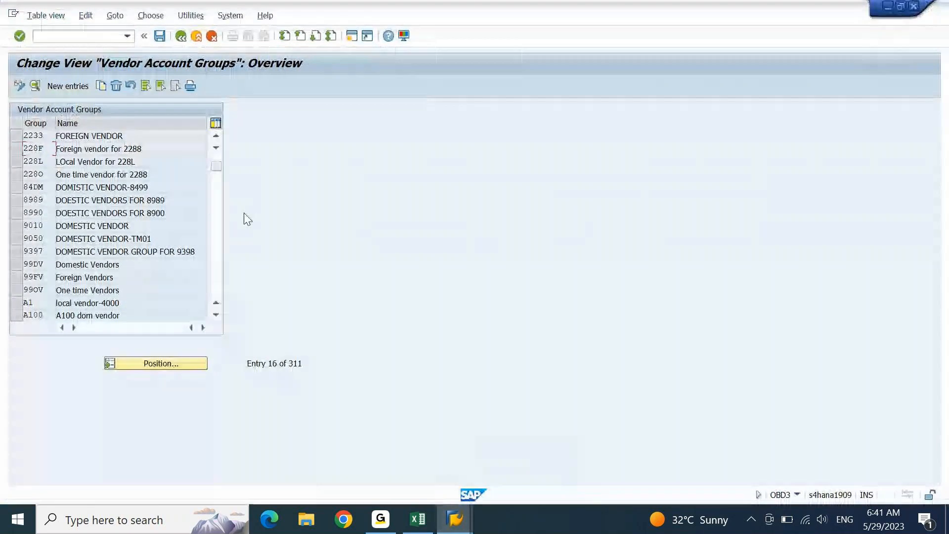
left_click(67, 86)
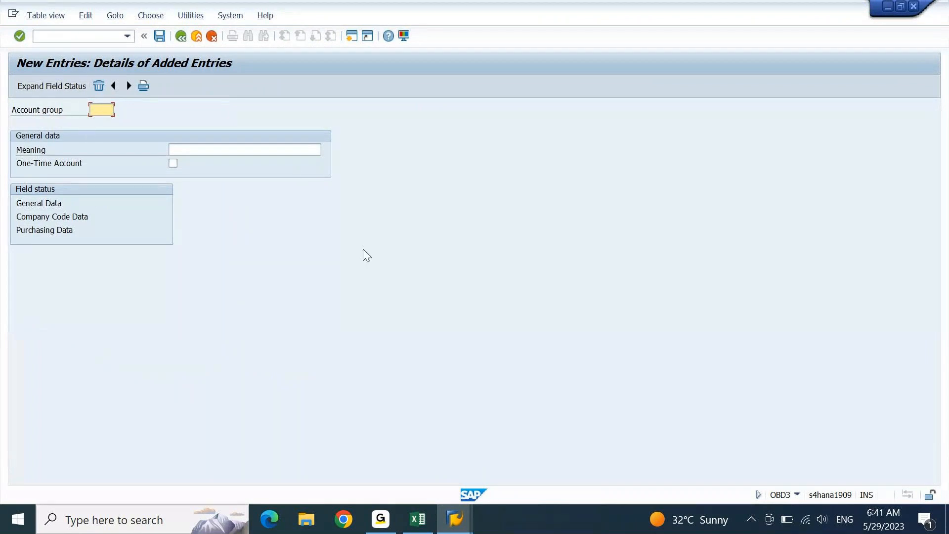
left_click(419, 520)
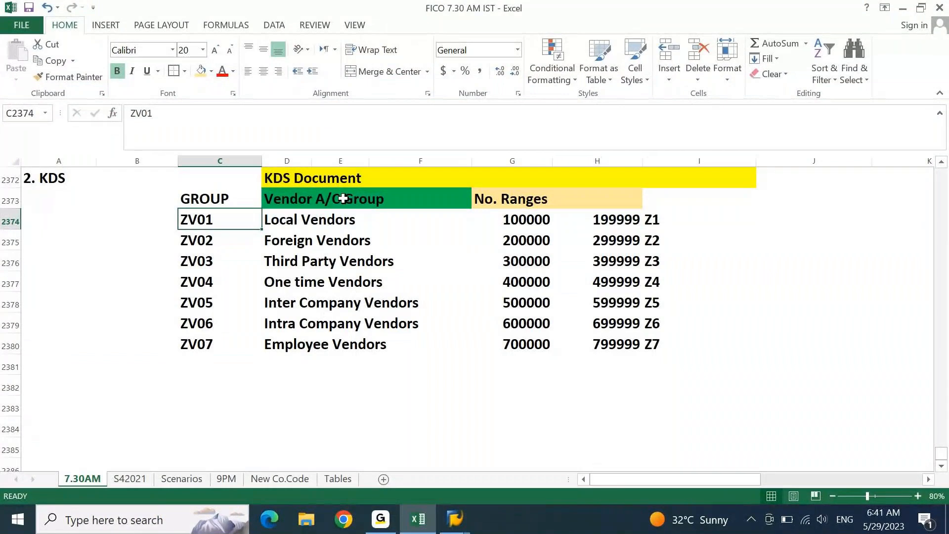
key("ctrl+c")
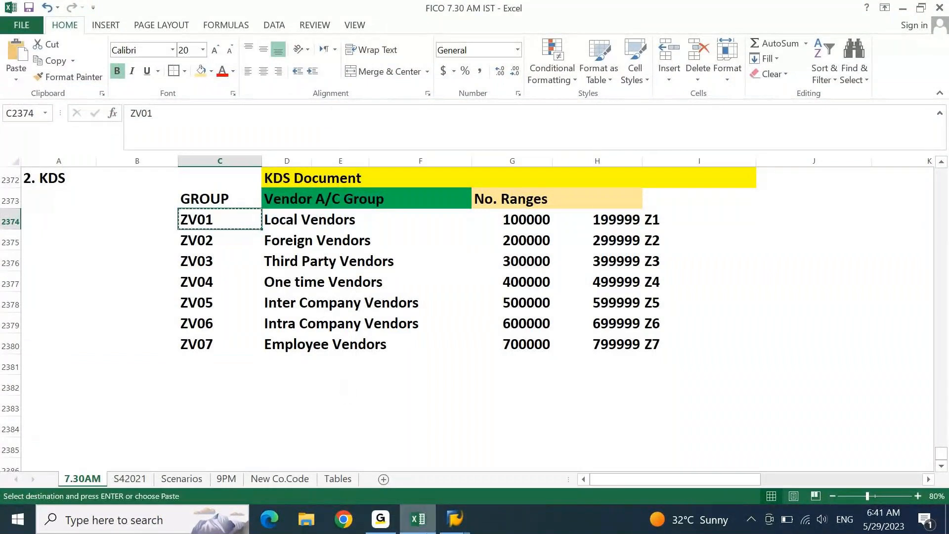
key("alt+Tab")
key("ctrl+v")
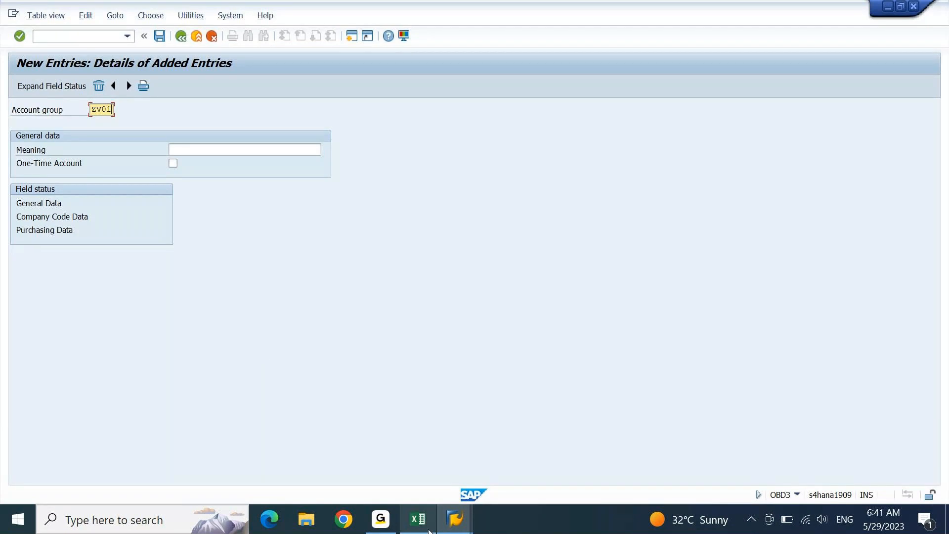
- Copy 'Local Vendors' from Excel into the group's Meaning field and confirm
left_click(418, 519)
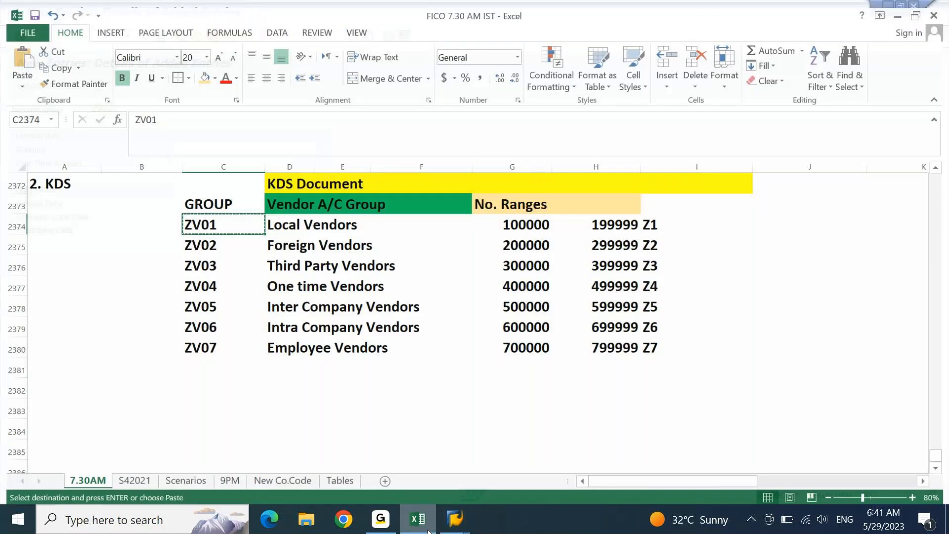
left_click(314, 222)
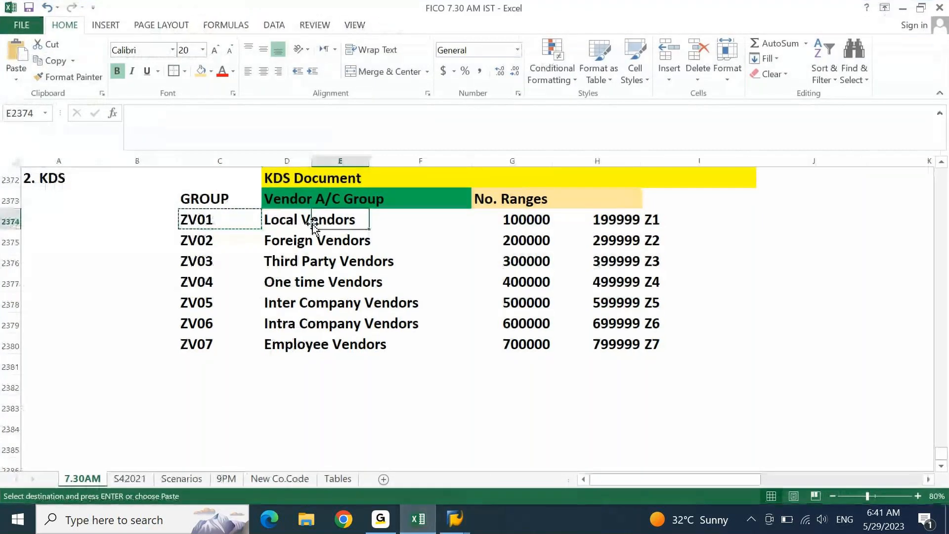
left_click(310, 221)
key("ctrl+c")
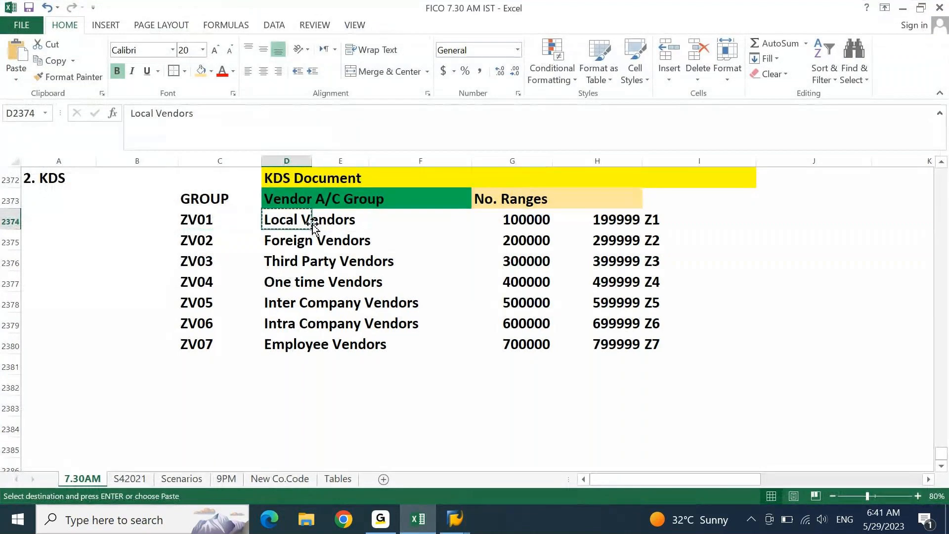
left_click(417, 527)
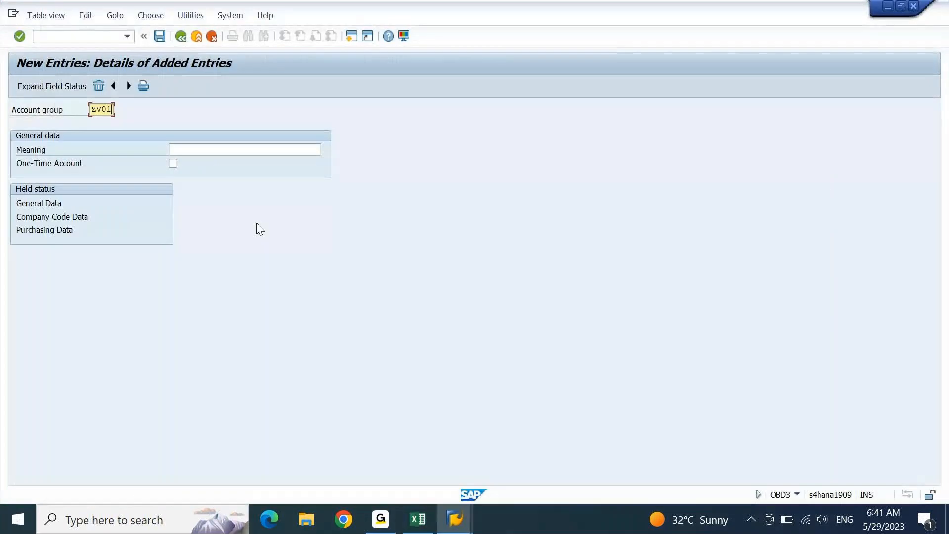
left_click(241, 151)
key("ctrl+v")
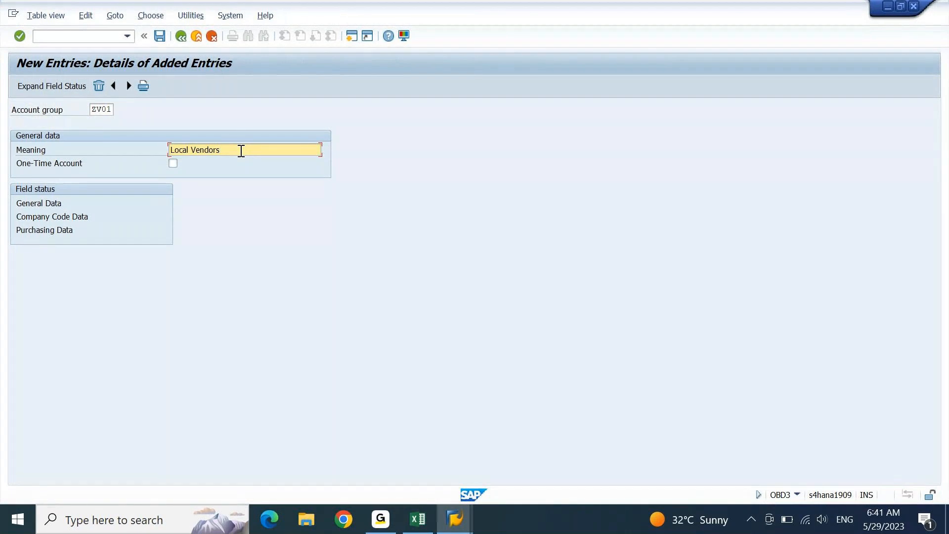
key("Return")
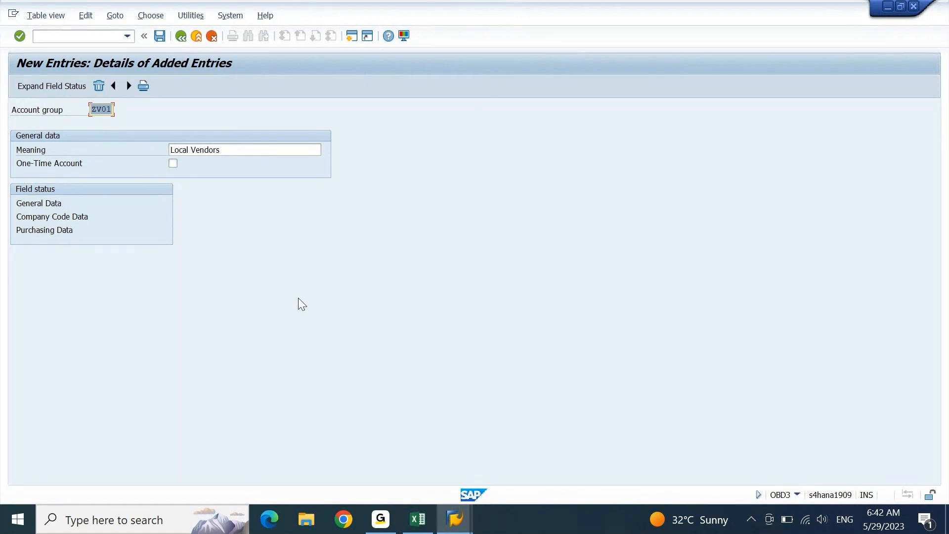
- Switch back to the KDS workbook in Excel
left_click(420, 532)
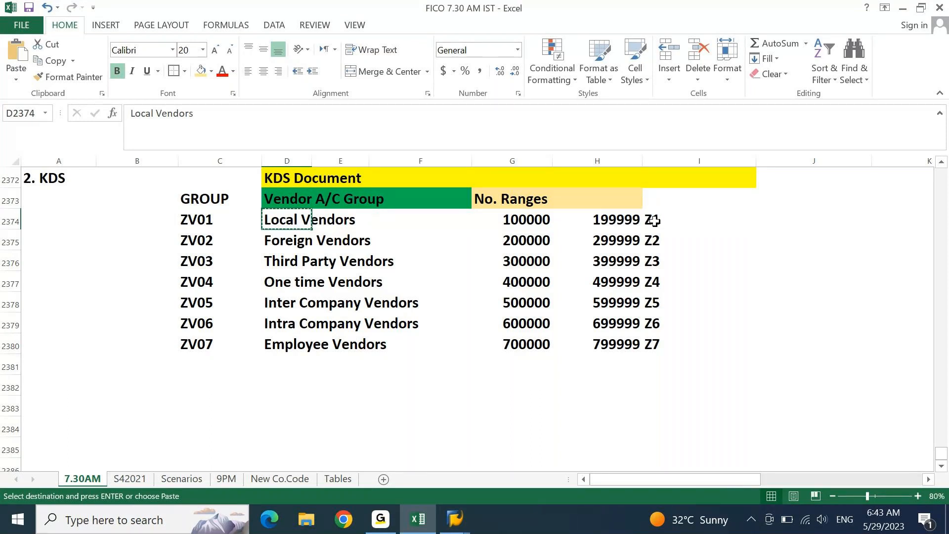
- Prefix the Local, Foreign and Third Party Vendors descriptions with 'DEGR:'
key("F2")
key("ctrl+Left")
key("ctrl+Left")
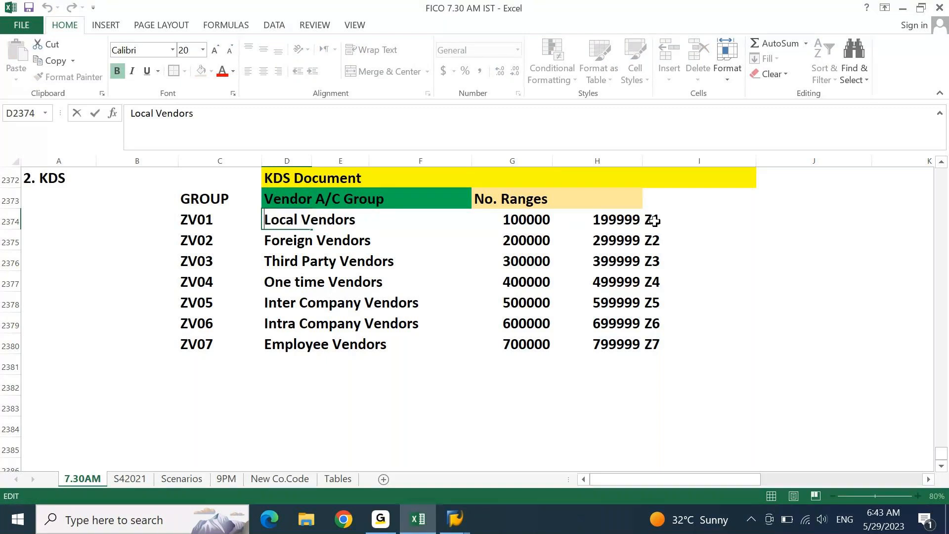
type("DE")
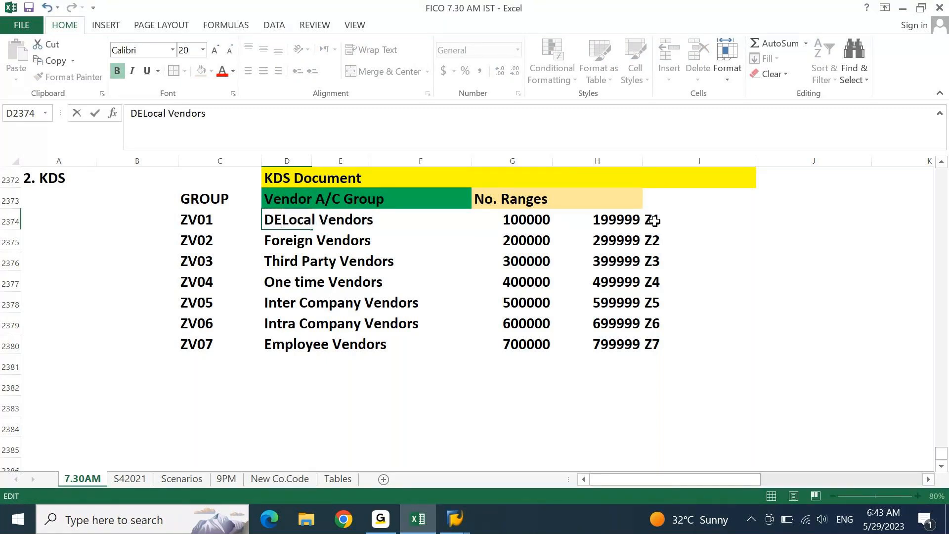
type("GR")
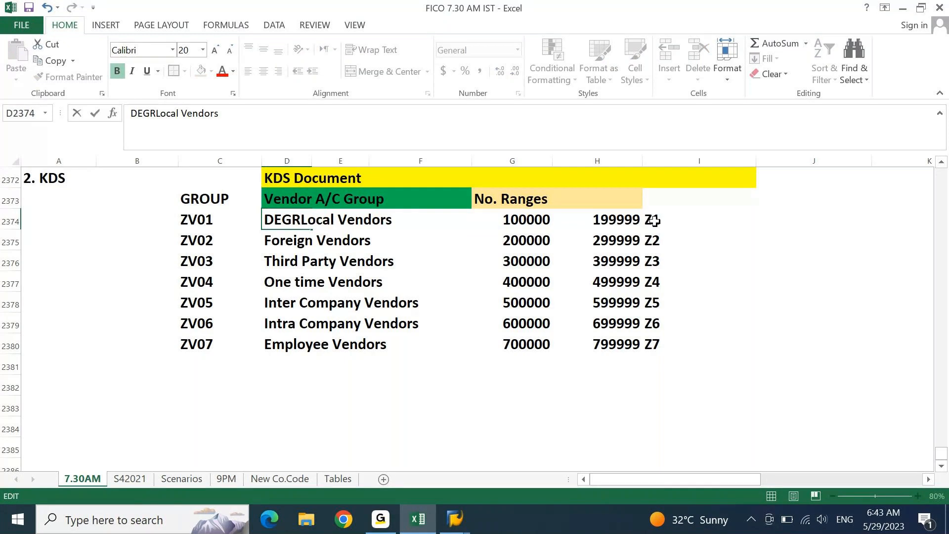
type(":")
key("shift+Home")
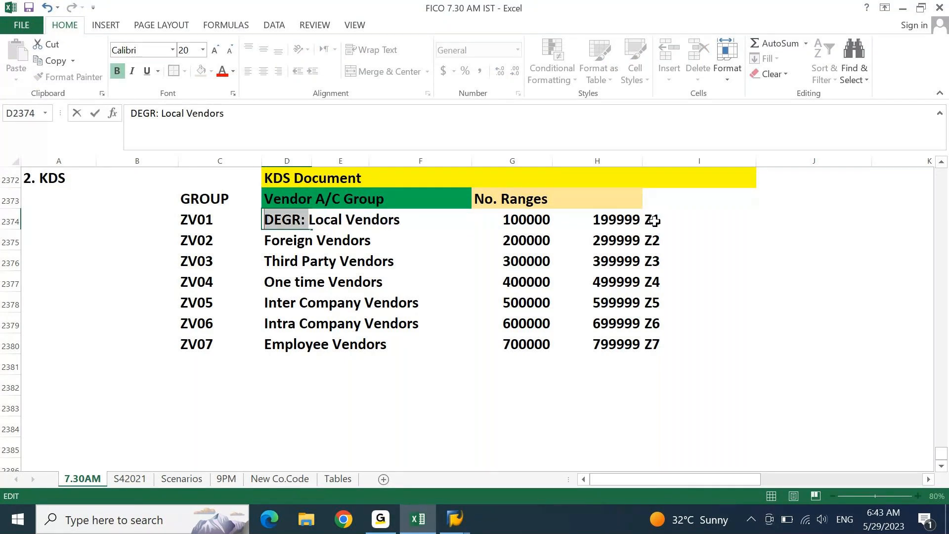
key("ctrl+c")
key("Return")
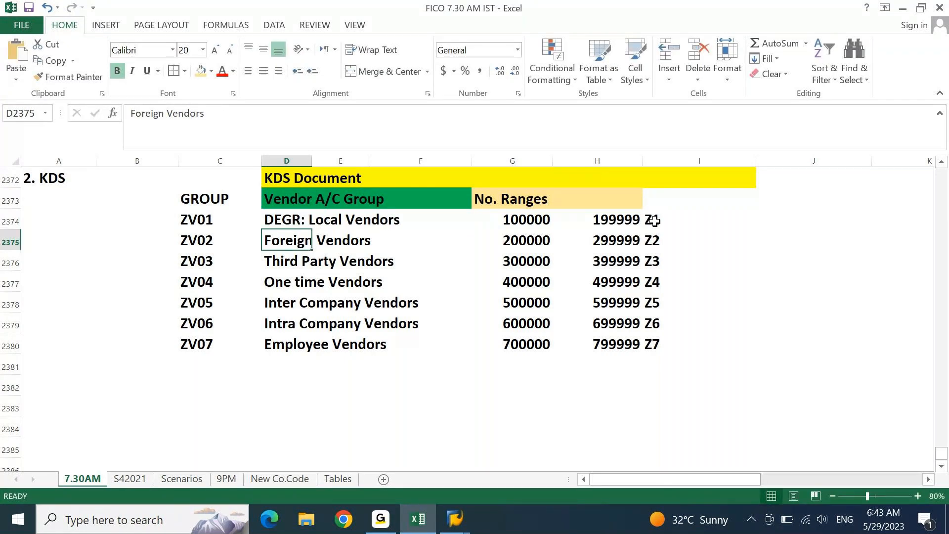
key("F2")
key("Home")
key("ctrl+v")
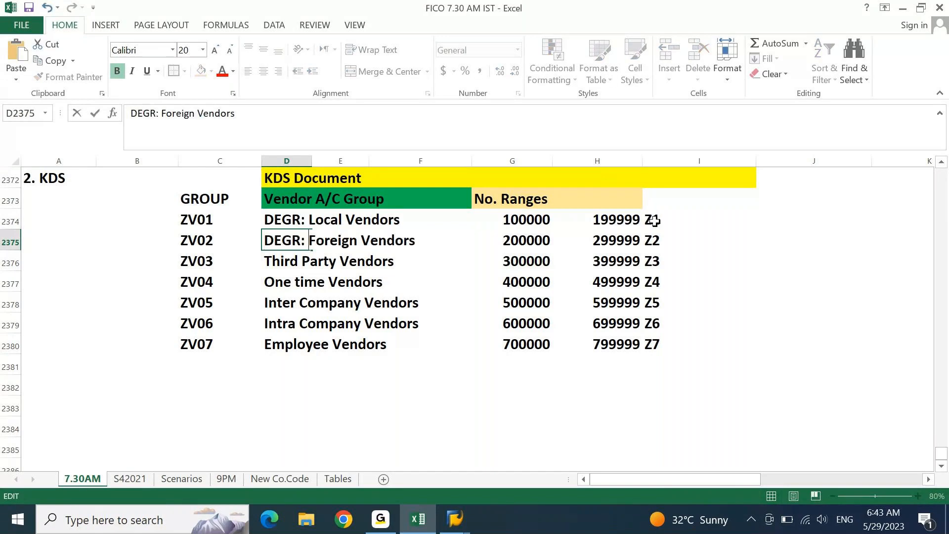
key("Return")
key("F2")
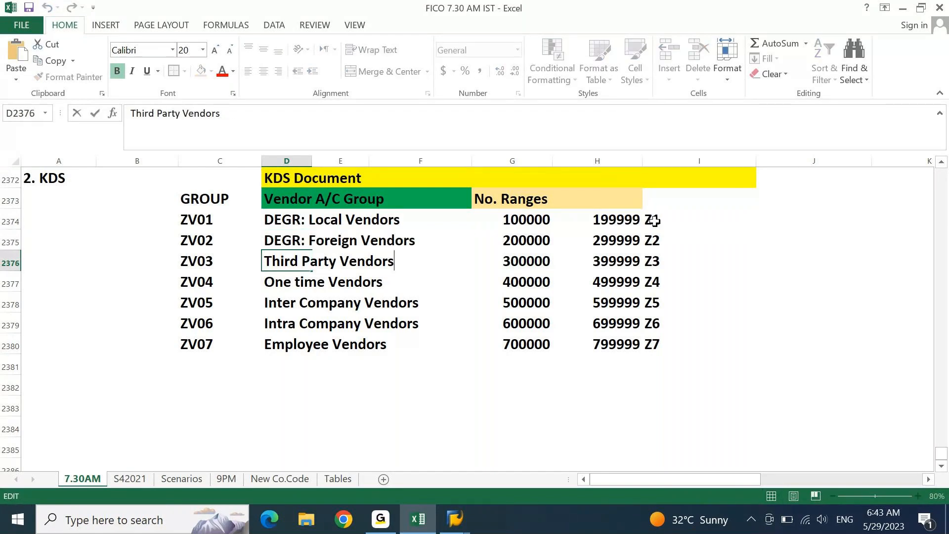
key("Home")
key("ctrl+v")
key("Return")
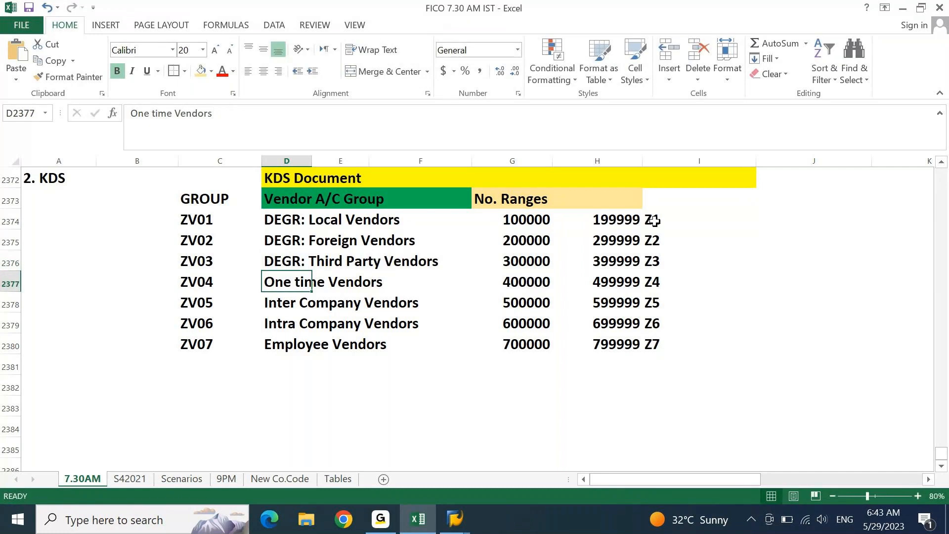
- Prefix the One time, Inter Company, Intra Company and Employee Vendors descriptions with 'DEGR:'
key("F2")
key("Home")
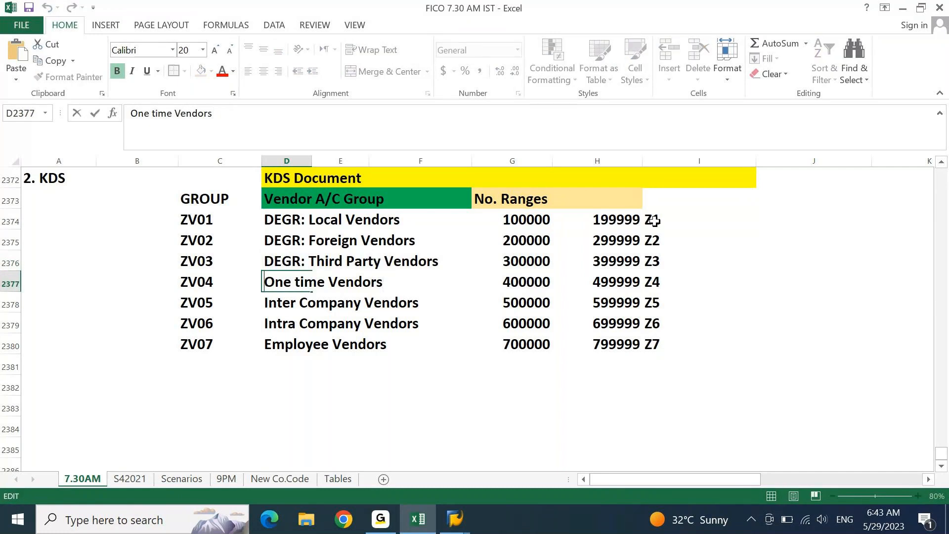
type("DEGR:")
key("Return")
key("F2")
key("ctrl+Left")
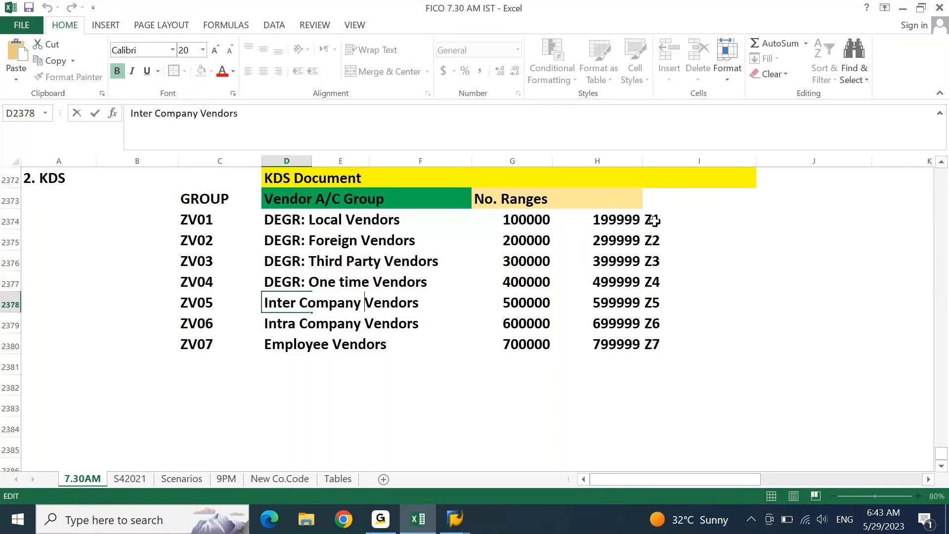
key("Home")
type("DEGR:")
key("Return")
key("F2")
key("ctrl+Left")
key("Home")
type("DEGR:")
key("Return")
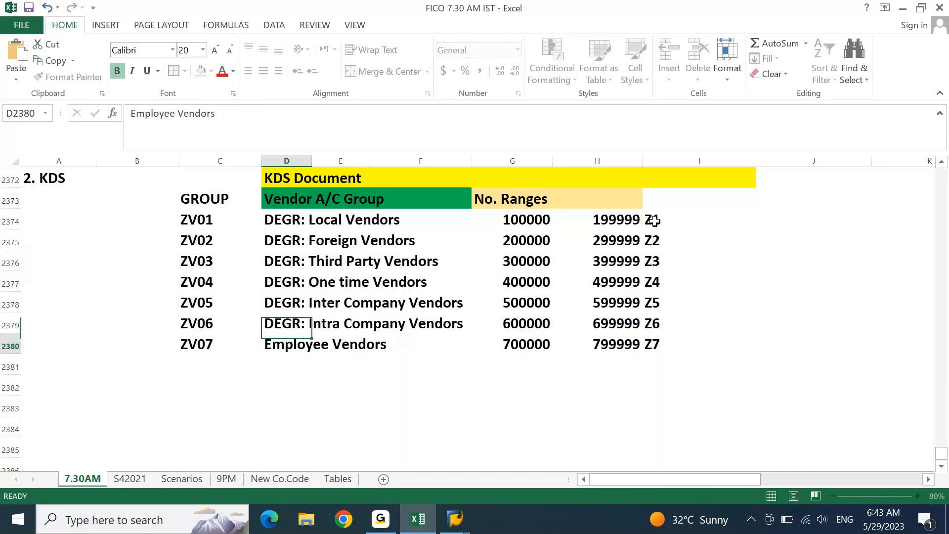
key("F2")
key("Home")
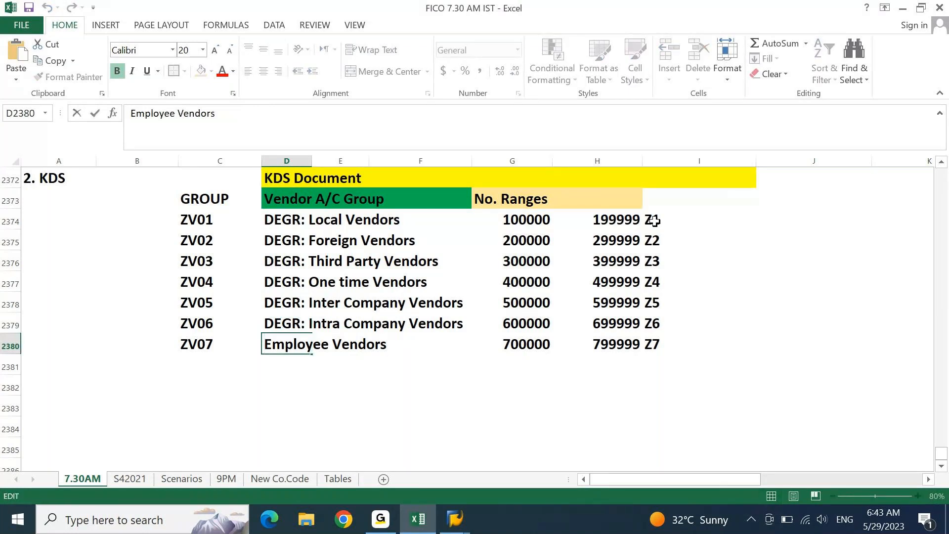
type("DEGR:")
key("Return")
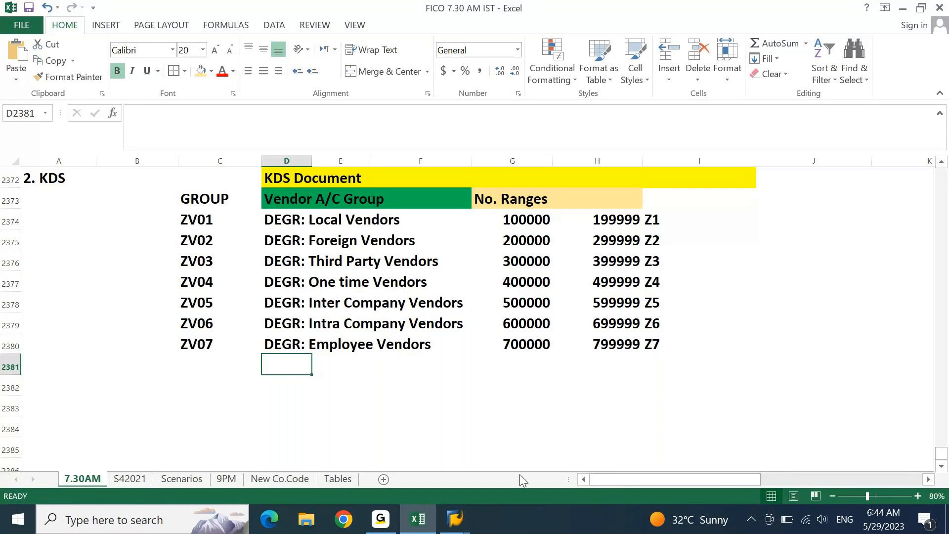
- Return to the SAP details screen for new account group ZV01
left_click(455, 518)
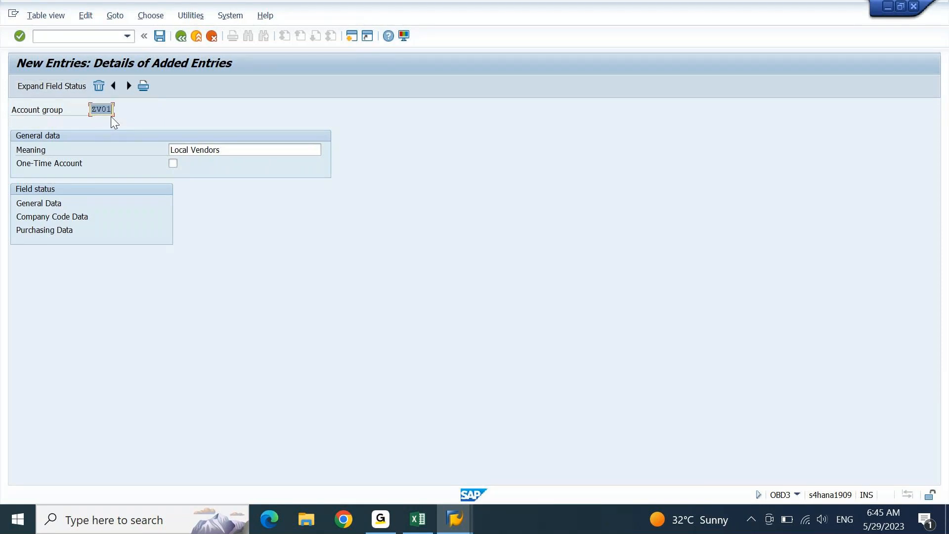
- Expand the General Data field status groups for account group ZV01
left_click(61, 87)
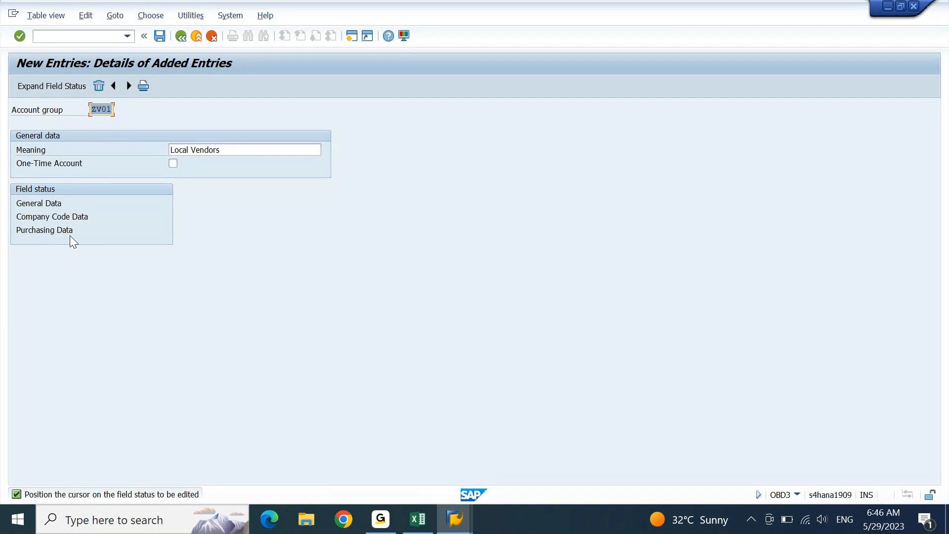
left_click(40, 201)
left_click(57, 85)
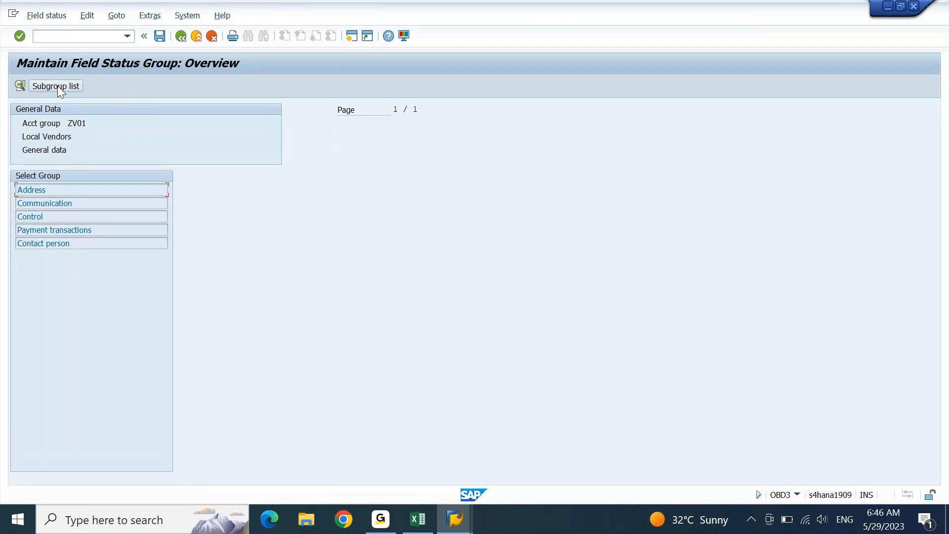
- Open ZV01's Address field status group and show page 2/2, Company postal code through Internet address
double_click(48, 190)
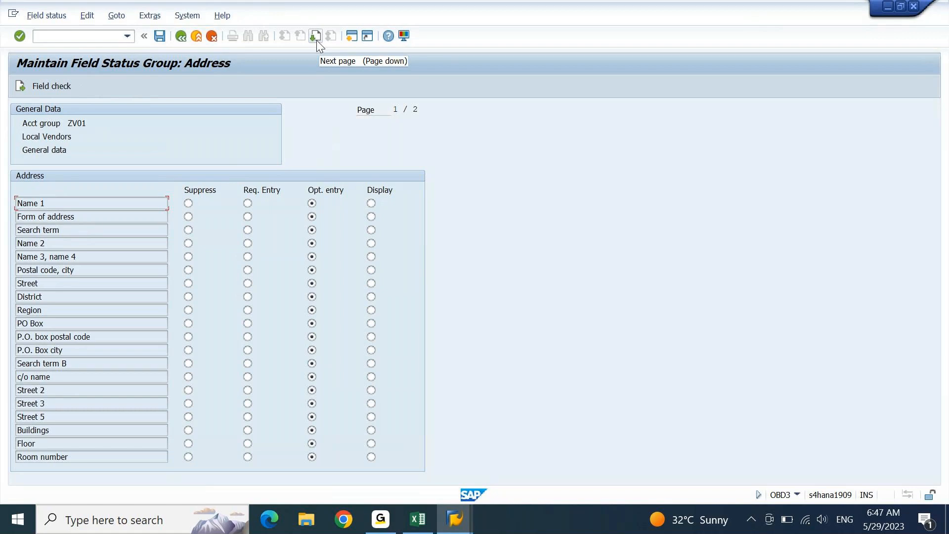
right_click(316, 142)
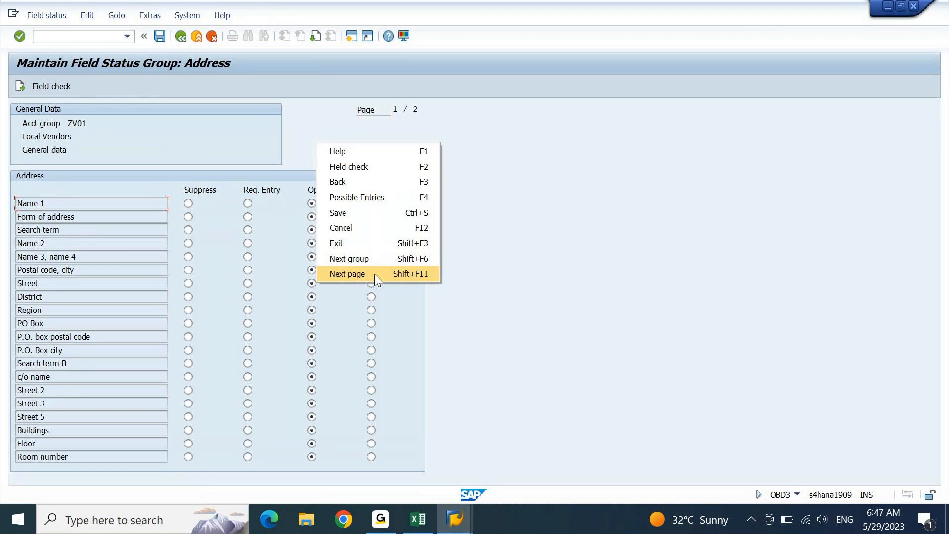
left_click(459, 214)
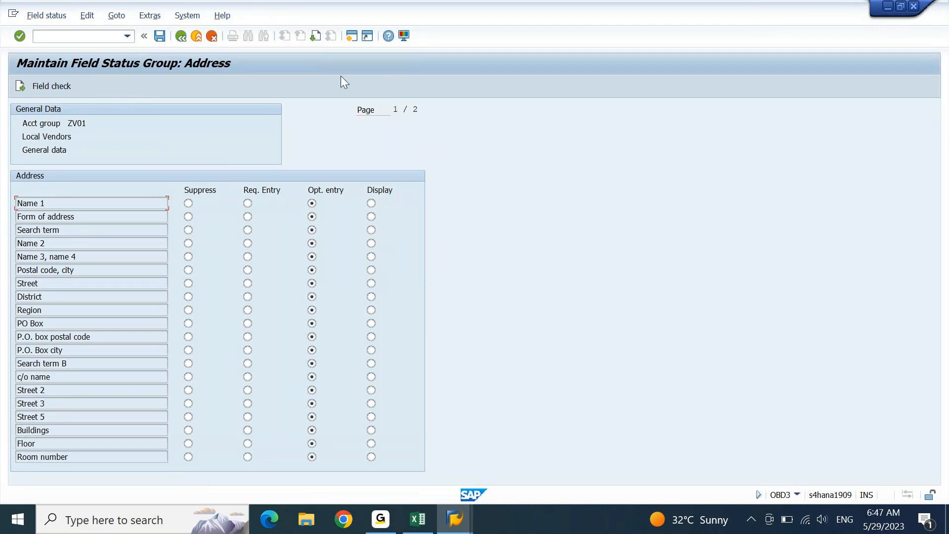
left_click(314, 38)
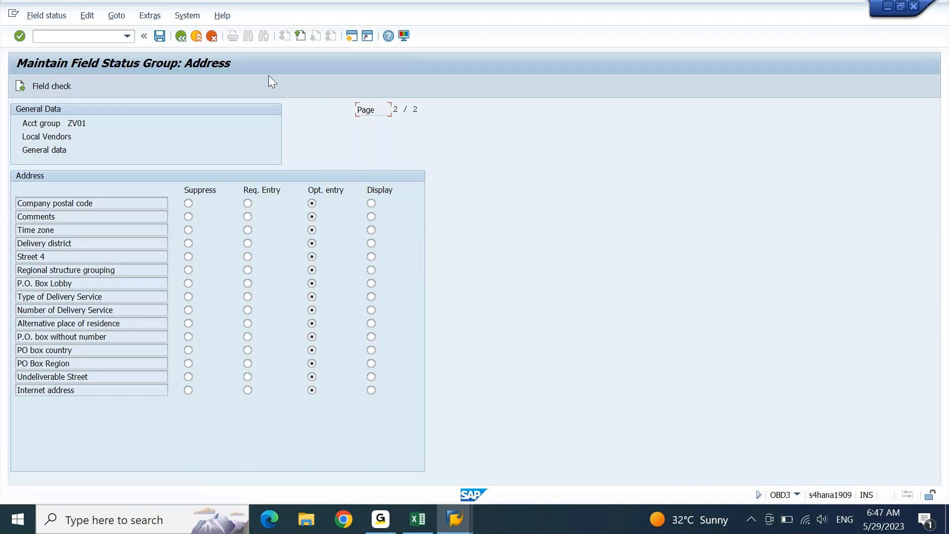
- Go back to page 1 of the Address fields and set Name 1 to Req. Entry
left_click(298, 36)
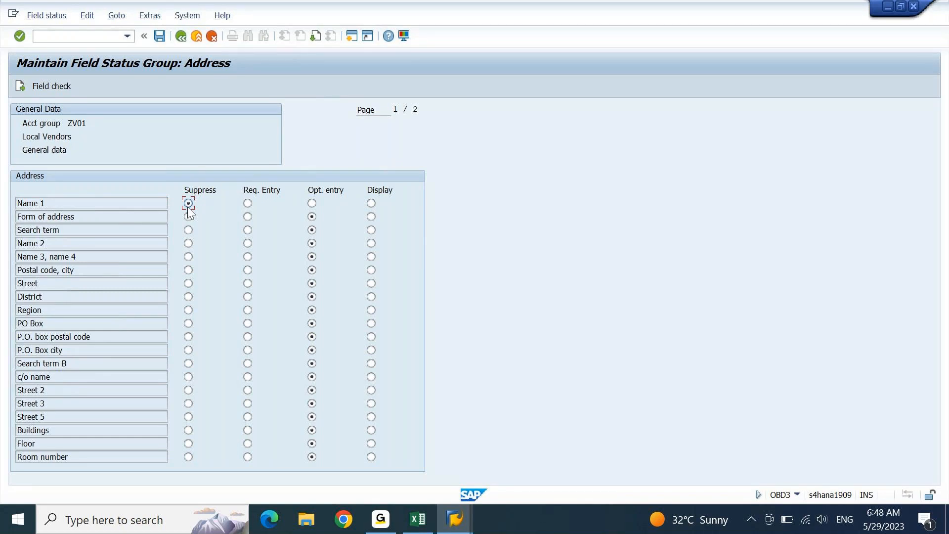
left_click(247, 204)
- Back out to the account group entry and fill Account group with ZV01 from the KDS sheet
key("F3")
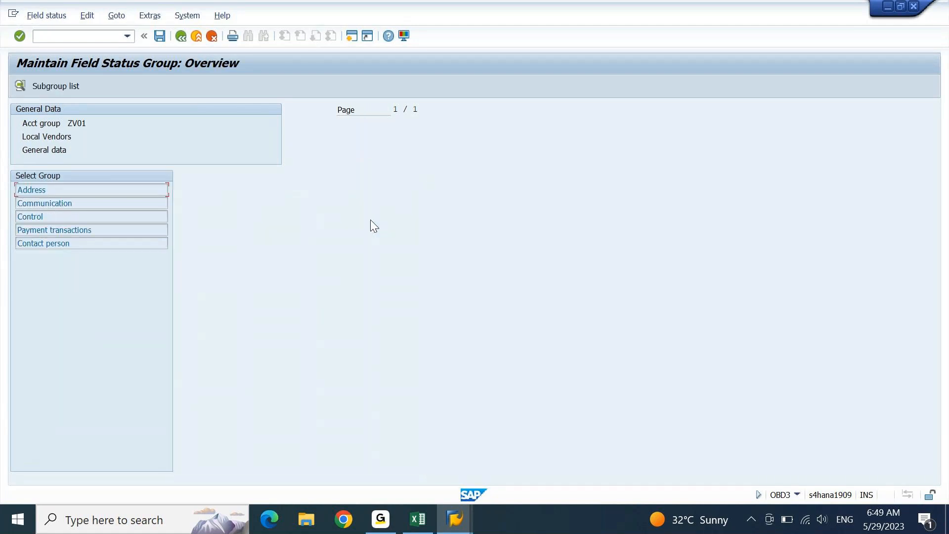
key("F3")
key("F3")
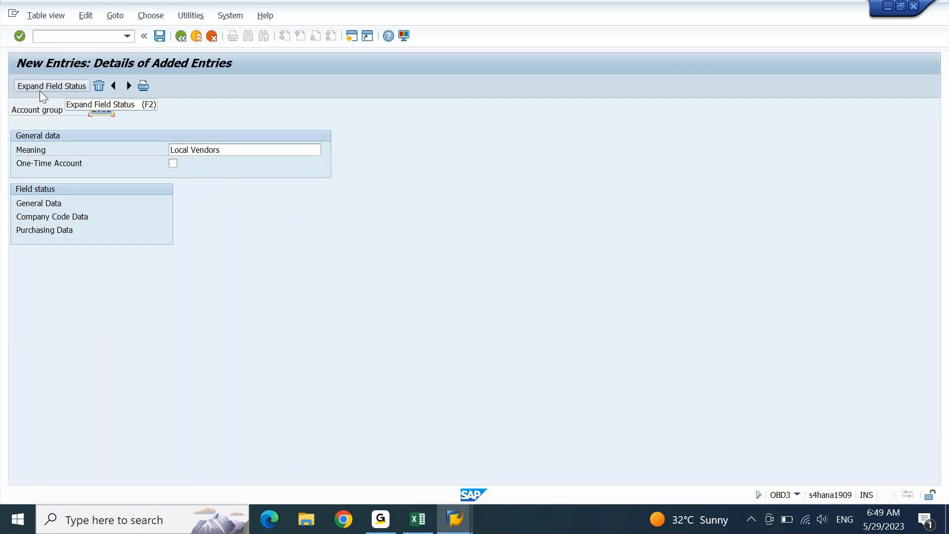
key("alt+Tab")
key("Left")
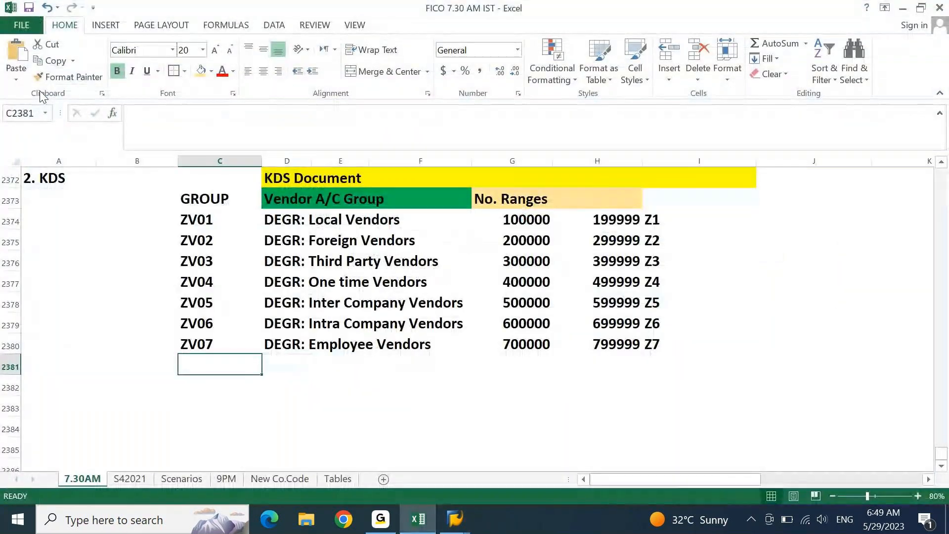
key("Up")
key("Up")
key("Up")
key("Up")
key("Up")
key("Up")
key("Up")
key("ctrl+c")
key("alt+Tab")
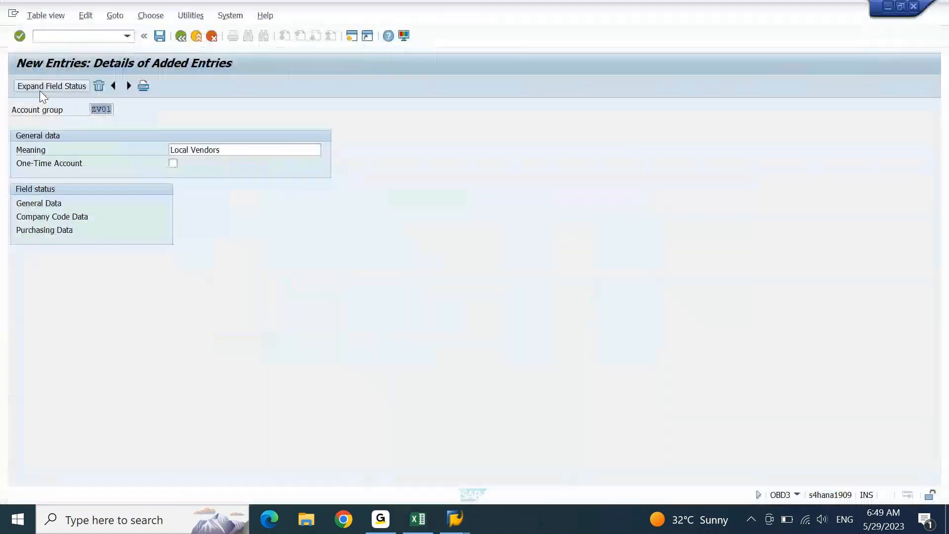
key("ctrl+v")
key("Tab")
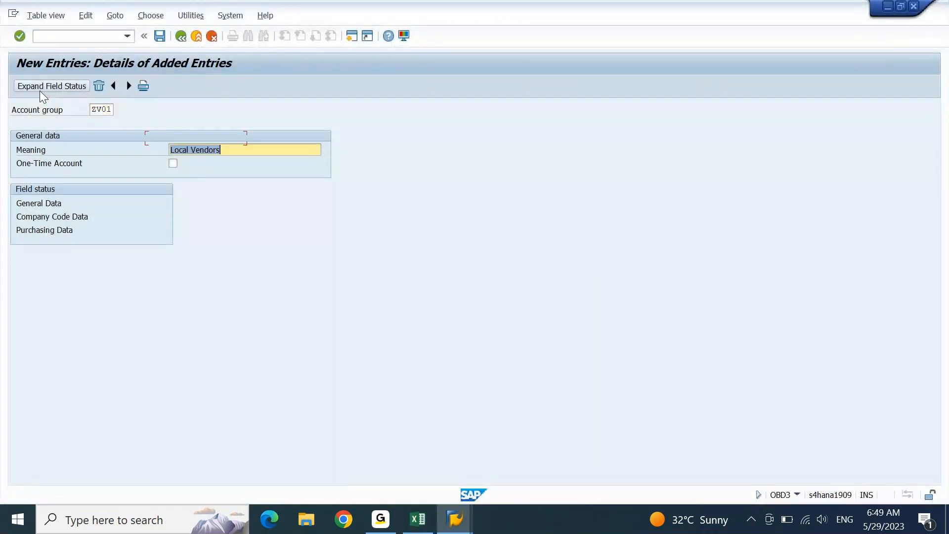
- Fill Meaning with 'DEGR: Local Vendors' from the KDS sheet and submit the entry
key("alt+Tab")
key("Right")
key("ctrl+c")
key("alt+Tab")
key("ctrl+v")
key("Return")
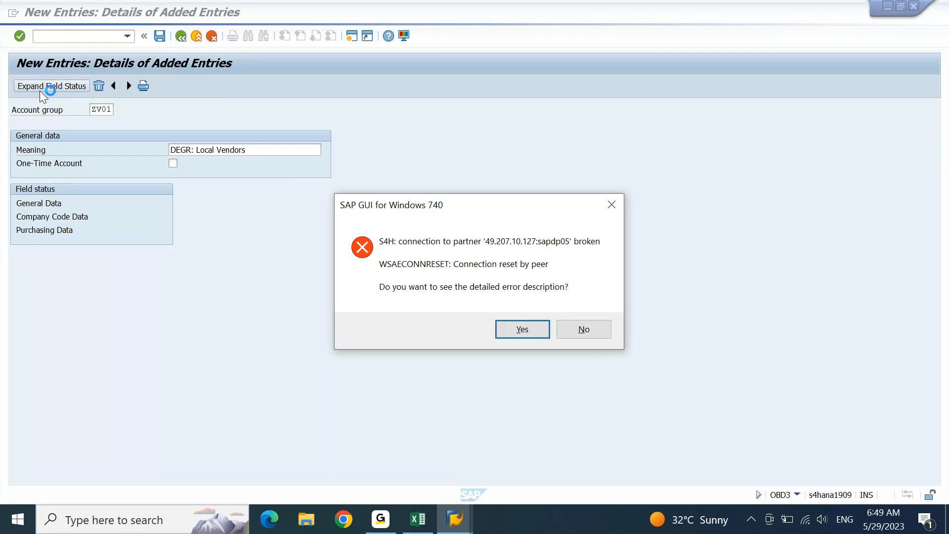
- Dismiss the connection error and reconnect to the S4 1909 system from SAP Logon
left_click(601, 330)
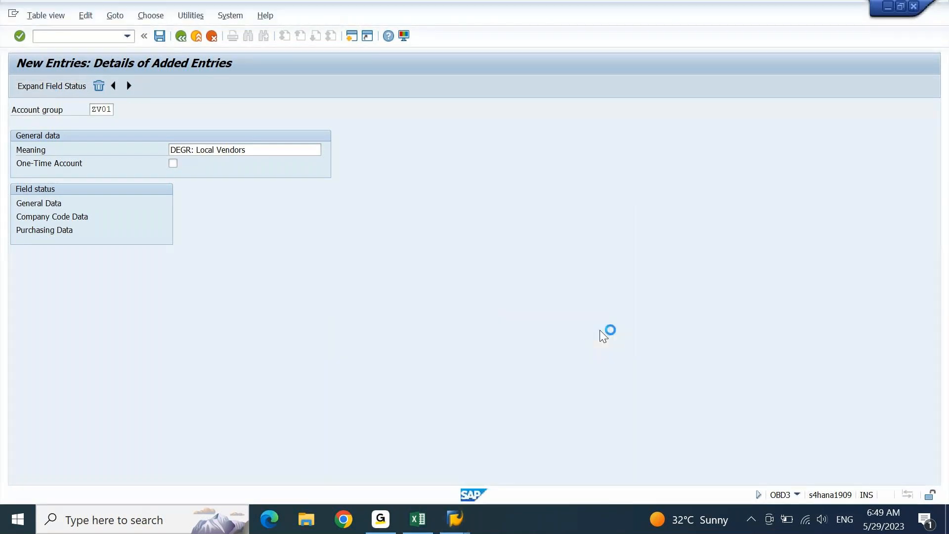
left_click(463, 527)
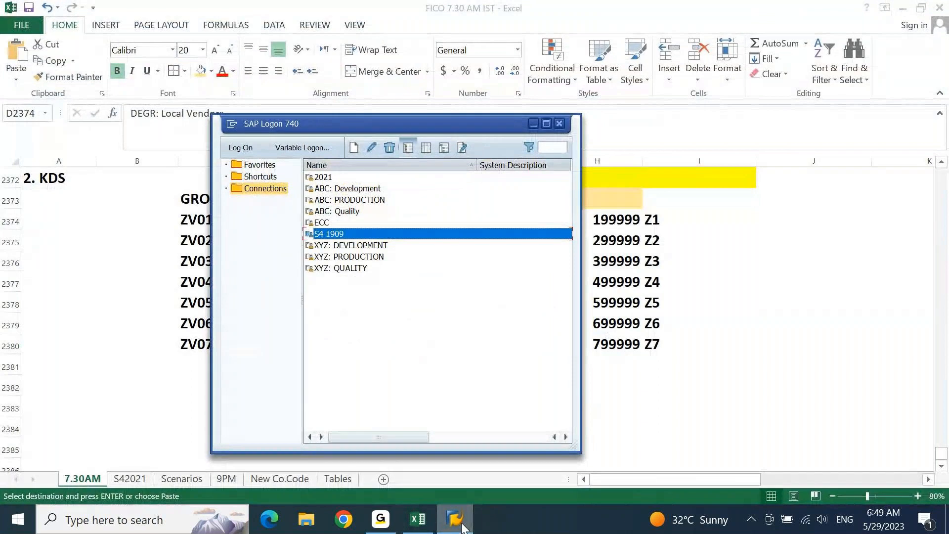
key("Return")
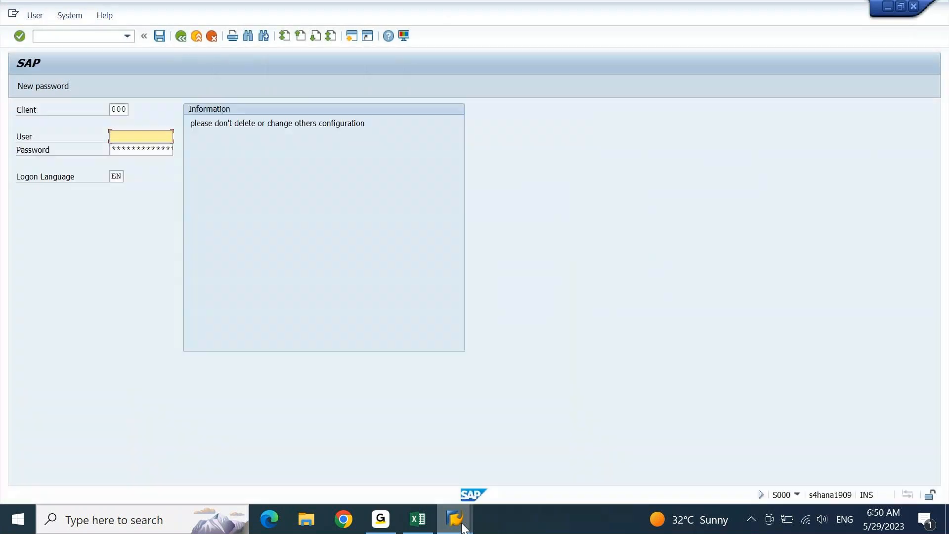
- Log on with the user name and password, continue the logon, and run ob13
type("ajay")
key("Tab")
type("************")
key("Return")
key("Up")
key("Return")
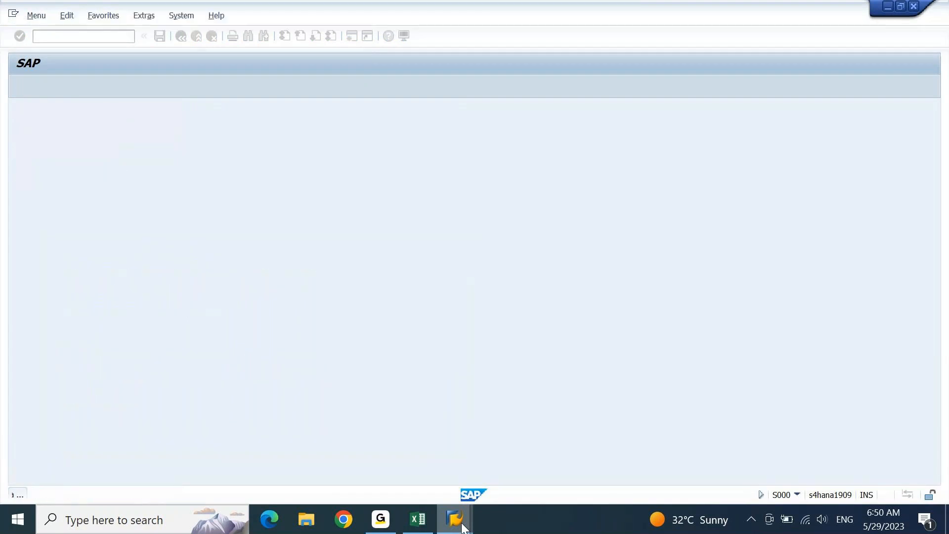
type("ob13")
key("Return")
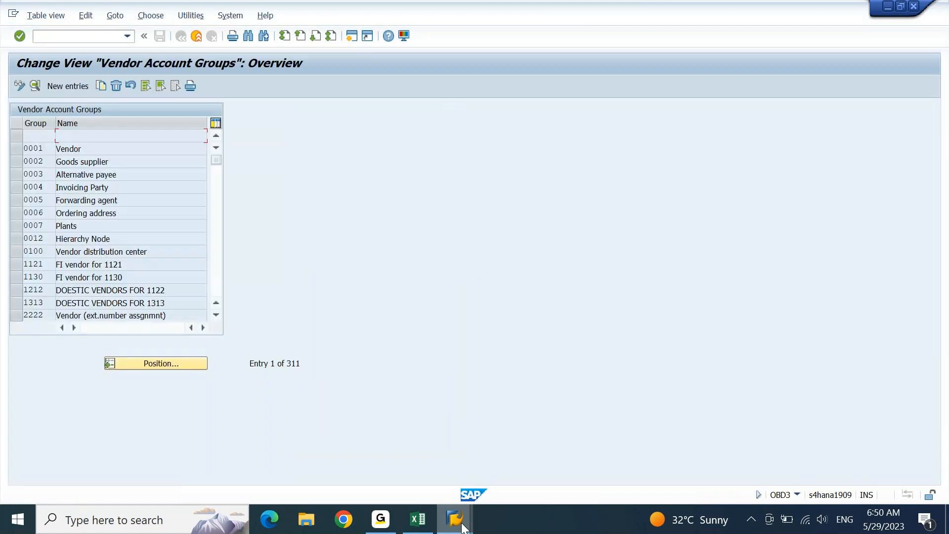
- Start new entries and re-enter ZV01 with meaning 'DEGR: Local Vendors'
key("F5")
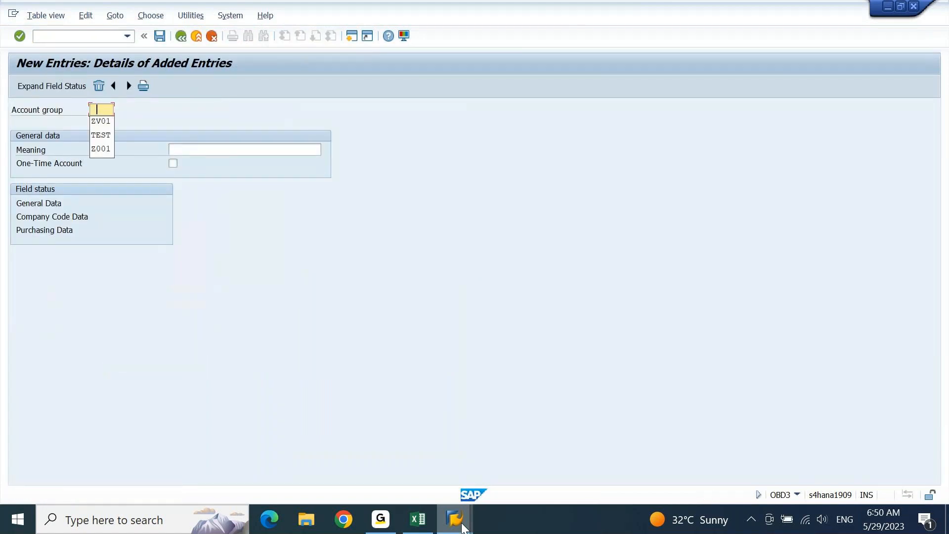
key("Down")
key("Tab")
key("Down")
key("Return")
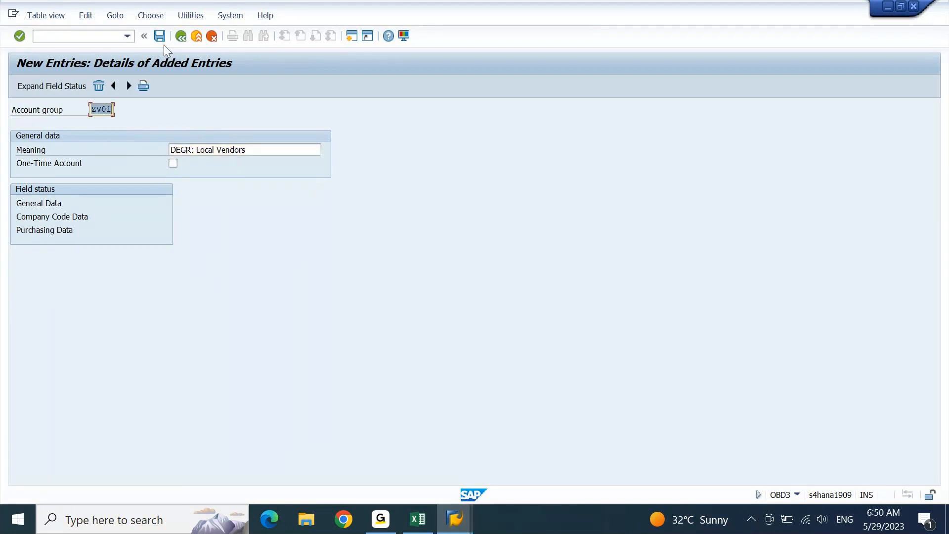
- Add account group ZV02 with meaning 'DEGR: Foreign Vendors' copied from the KDS sheet
left_click(131, 88)
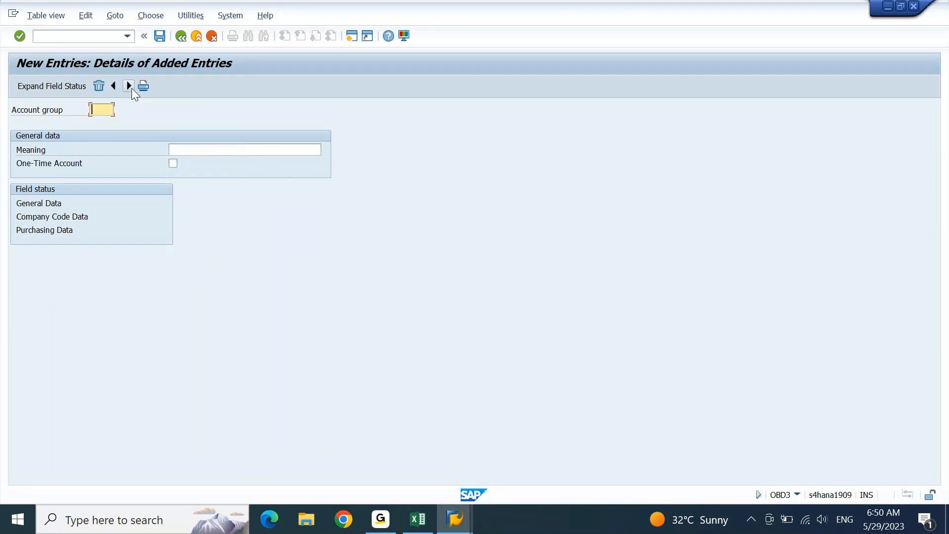
key("alt+Tab")
key("alt+Tab")
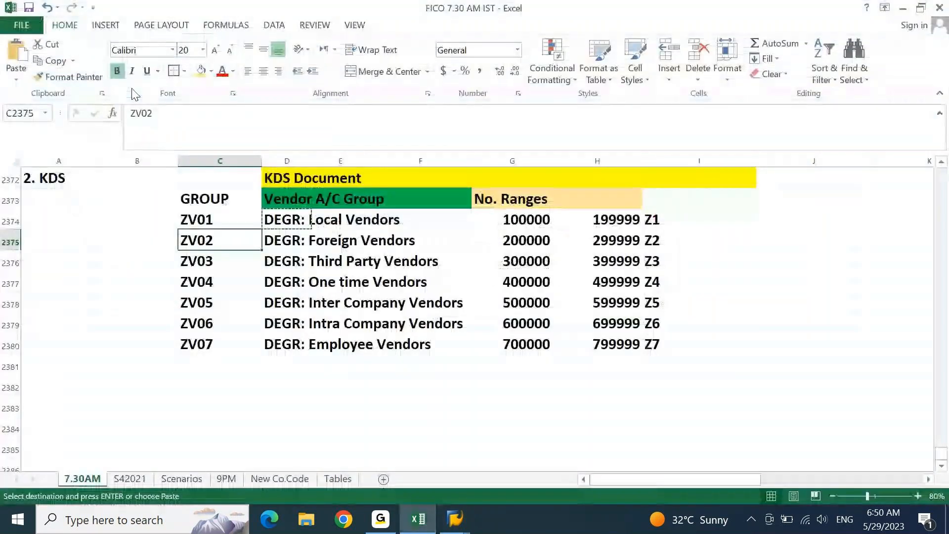
key("ctrl+c")
key("alt+Tab")
key("ctrl+v")
key("Tab")
key("alt+Tab")
key("Right")
key("ctrl+c")
key("alt+Tab")
key("ctrl+v")
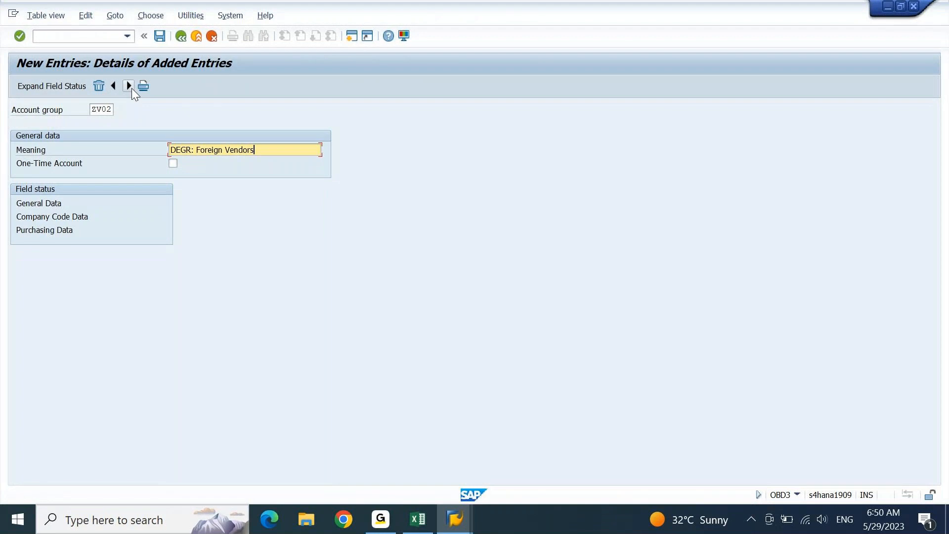
key("Return")
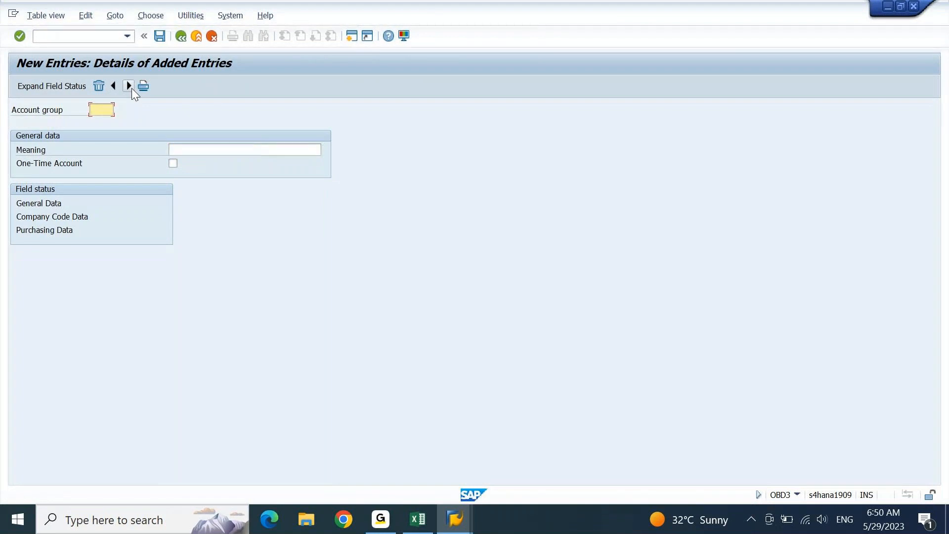
- Add account group ZV03 with meaning 'DEGR: Third Party Vendors' from the KDS sheet
key("alt+Tab")
key("Left")
key("Down")
key("ctrl+c")
key("alt+Tab")
key("ctrl+v")
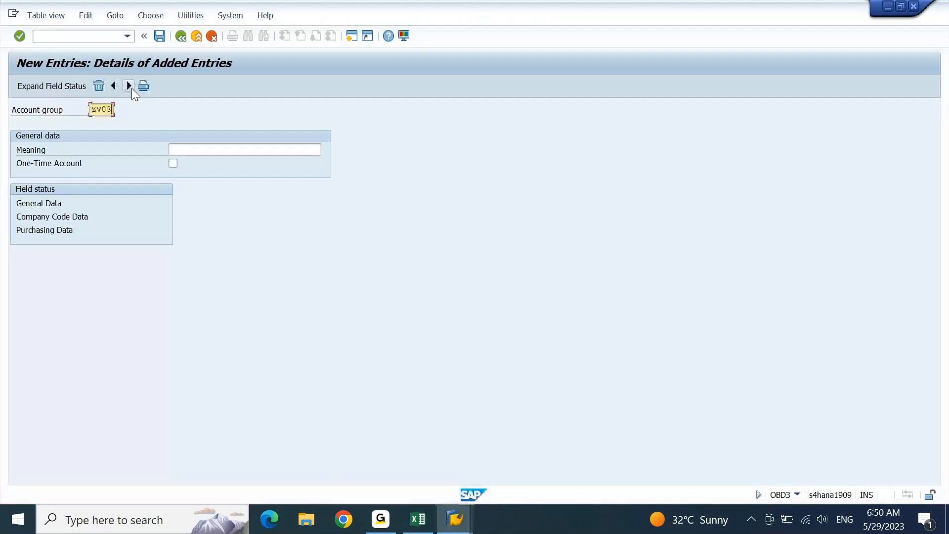
key("Tab")
key("alt+Tab")
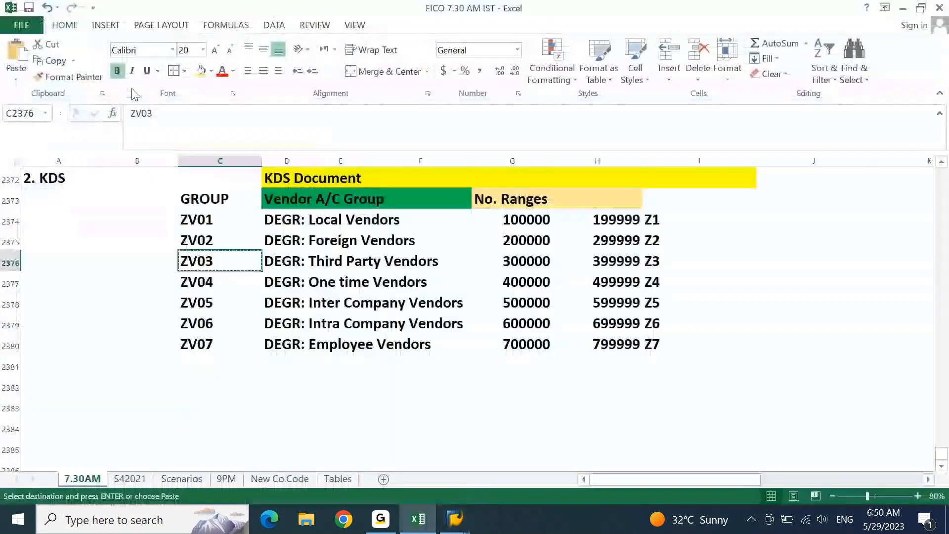
key("Right")
key("ctrl+c")
key("alt+Tab")
key("ctrl+v")
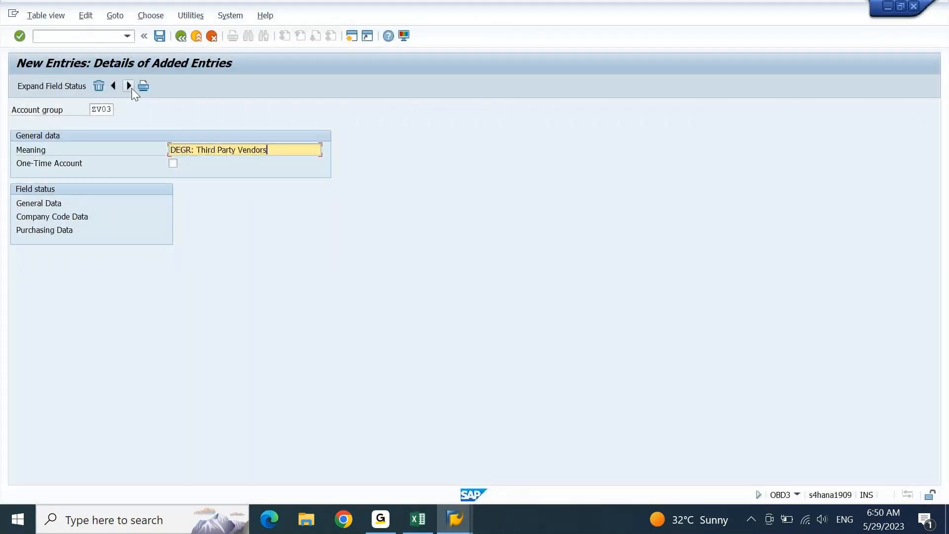
- Add account group ZV04 with meaning 'DEGR: One time Vendors' from the KDS sheet
left_click(129, 87)
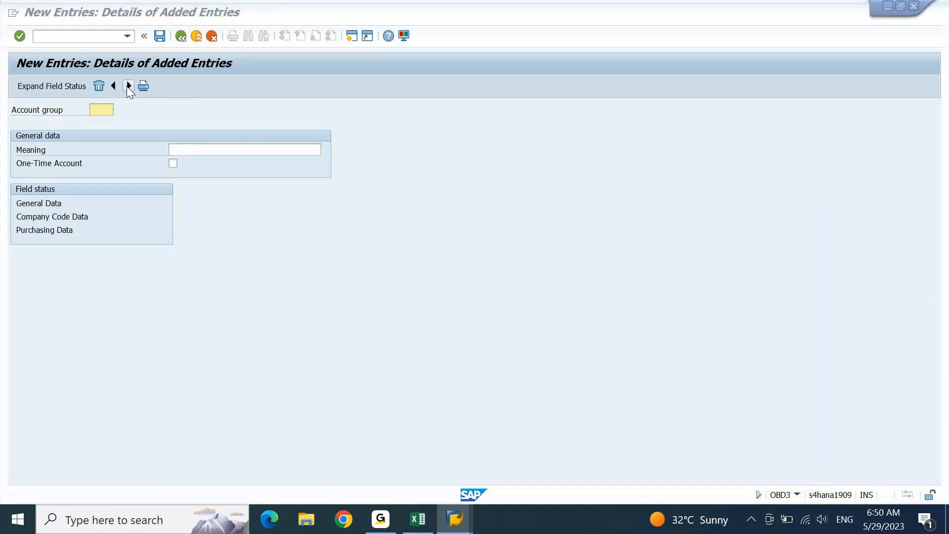
key("alt+Tab")
key("Down")
key("Left")
key("ctrl+c")
key("alt+Tab")
key("ctrl+v")
key("Tab")
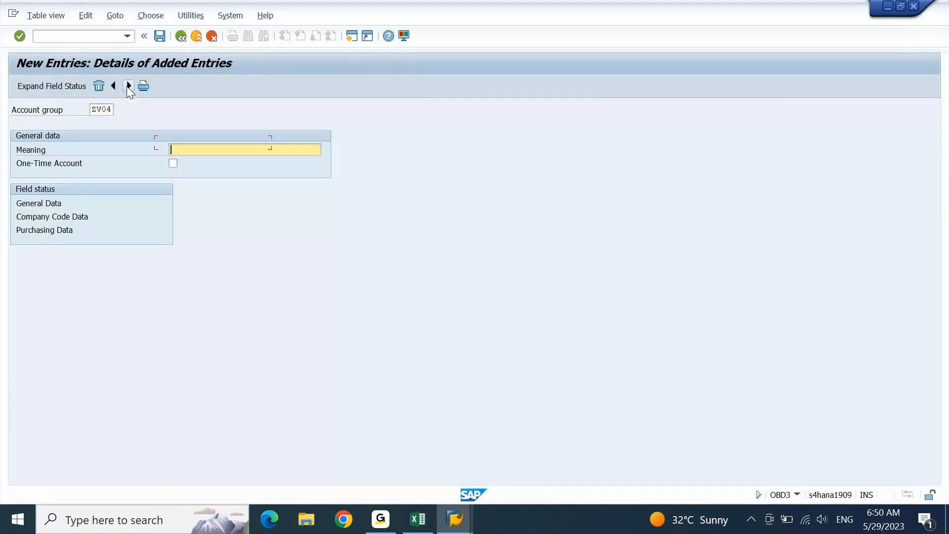
key("alt+Tab")
key("Right")
key("ctrl+c")
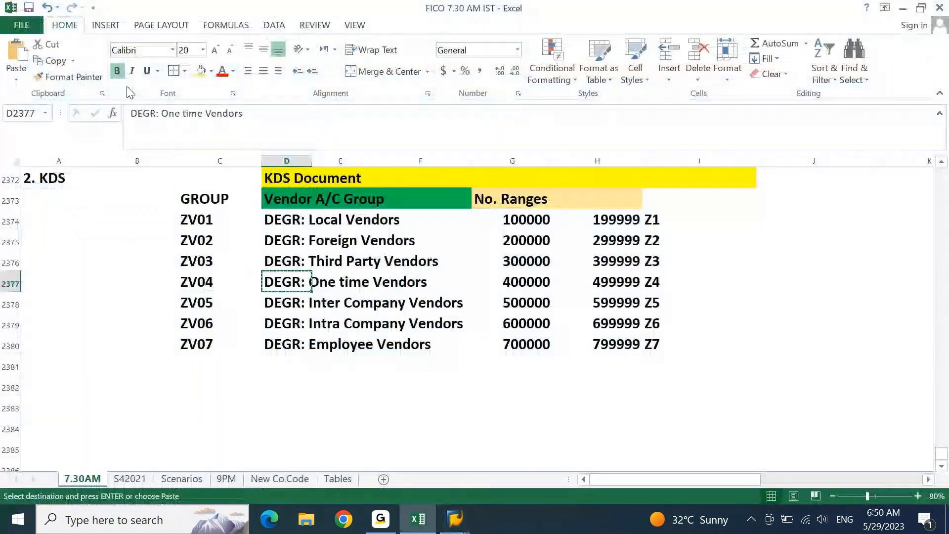
key("alt+Tab")
key("ctrl+v")
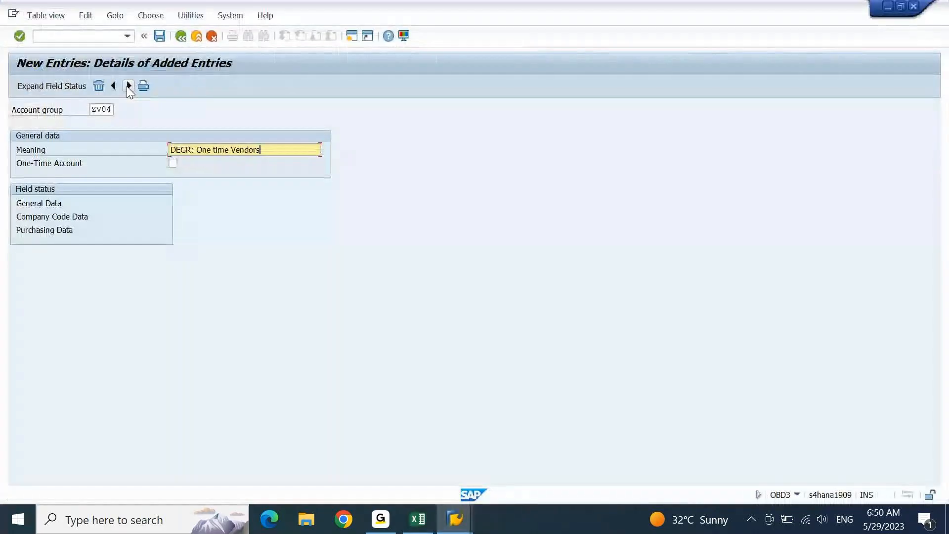
- Add account group ZV05 with meaning 'DEGR: Inter Company Vendors' from the KDS sheet
left_click(127, 86)
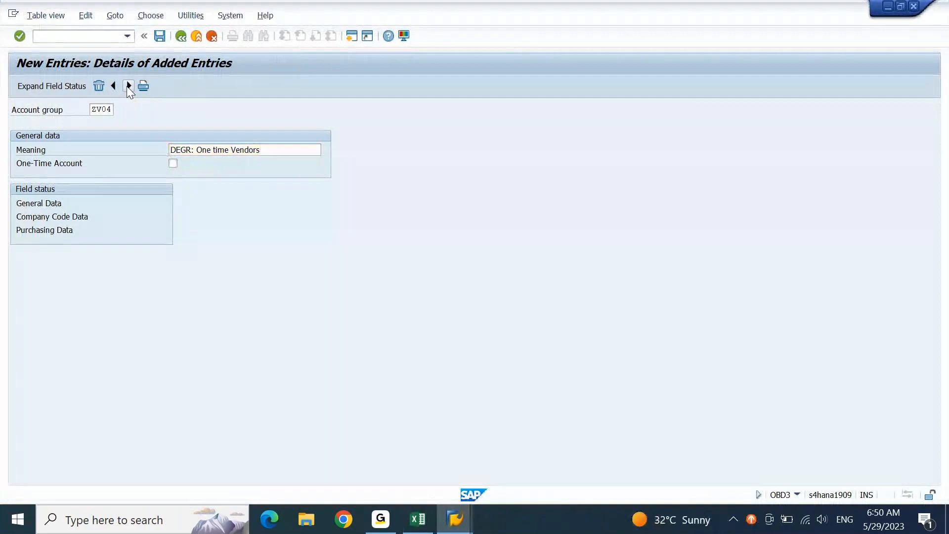
key("alt+Tab")
key("Left")
key("Down")
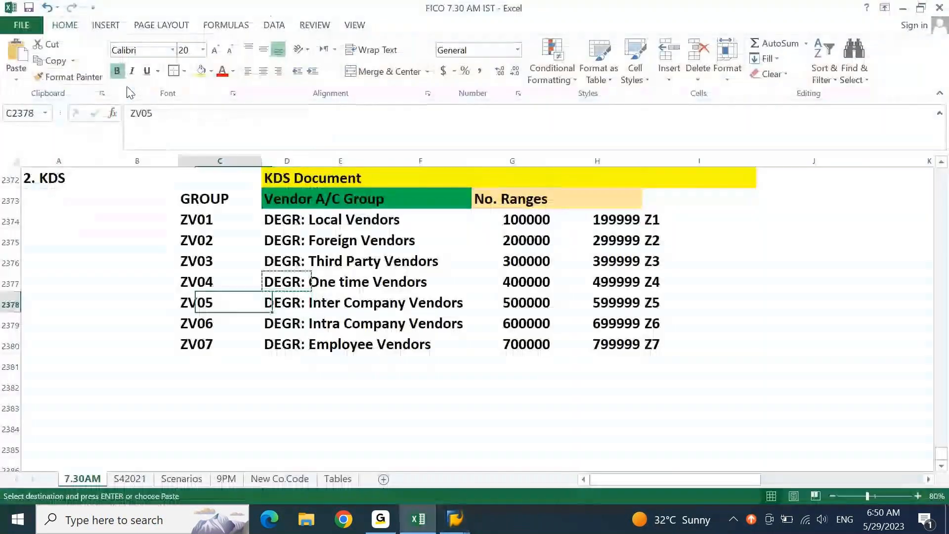
key("ctrl+c")
key("alt+Tab")
key("ctrl+v")
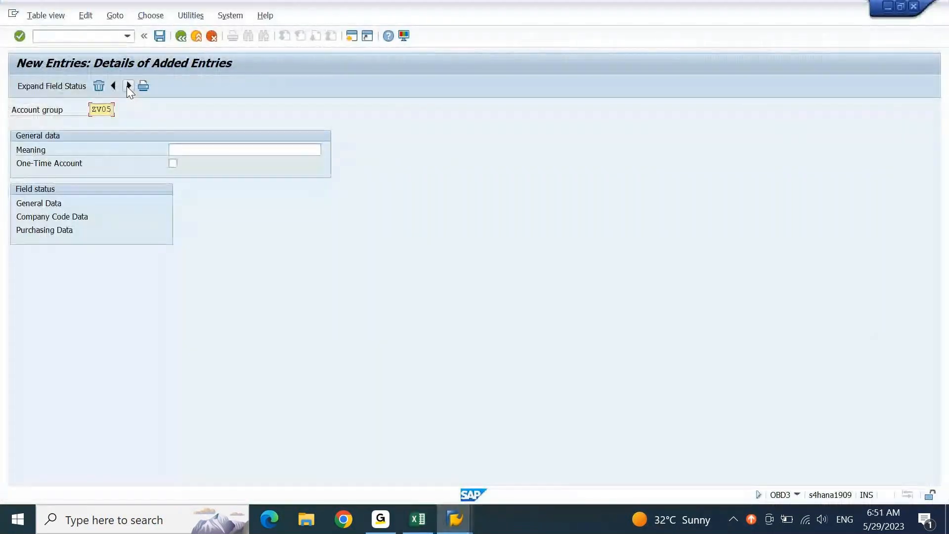
key("Tab")
key("alt+Tab")
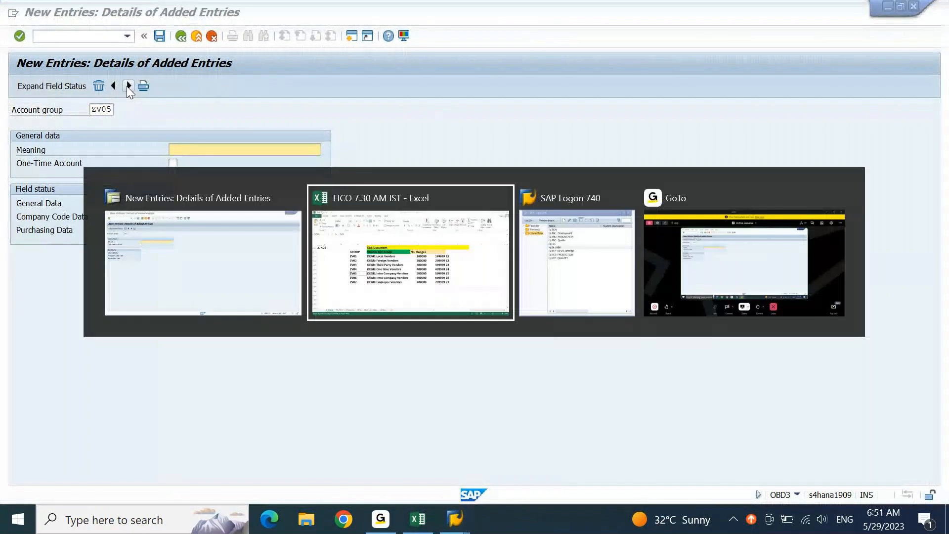
key("Right")
key("ctrl+c")
key("alt+Tab")
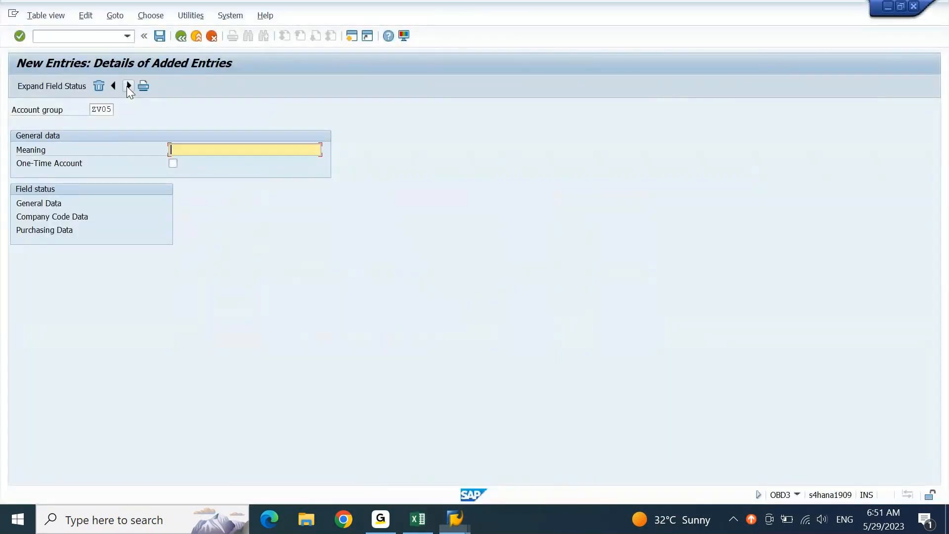
key("ctrl+v")
- Add account group ZV06 with meaning 'DEGR: Intra Company Vendors' from the KDS sheet
left_click(128, 86)
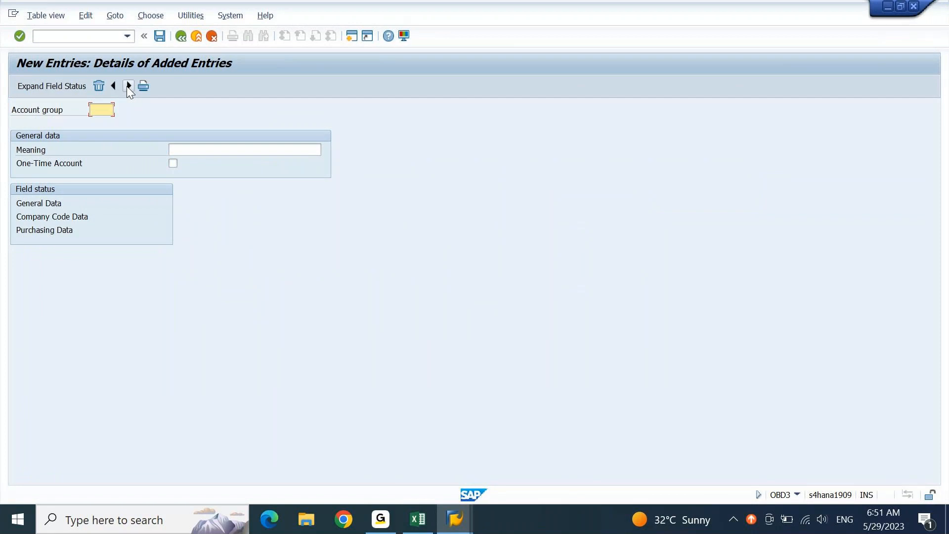
key("alt+Tab")
key("Left")
key("Down")
key("ctrl+c")
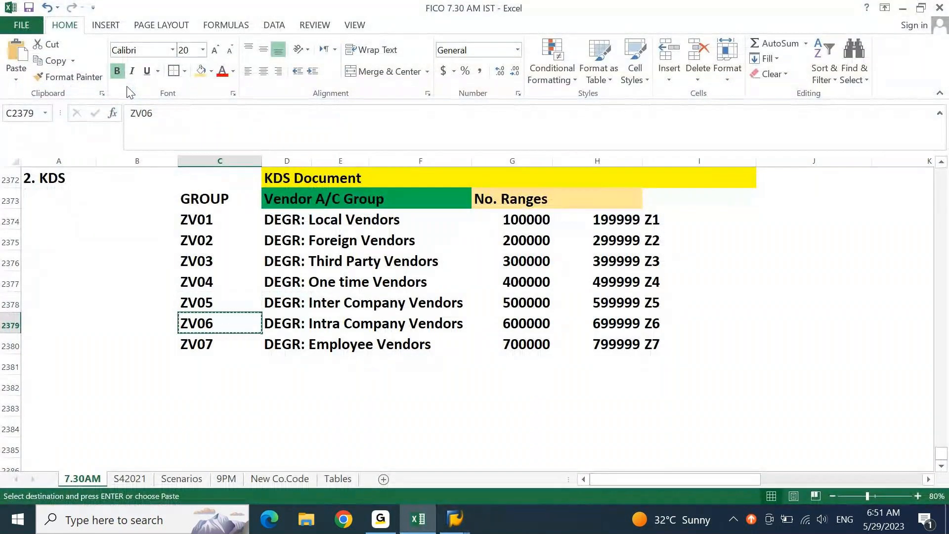
key("alt+Tab")
key("alt+Tab")
key("Right")
key("ctrl+c")
key("alt+Tab")
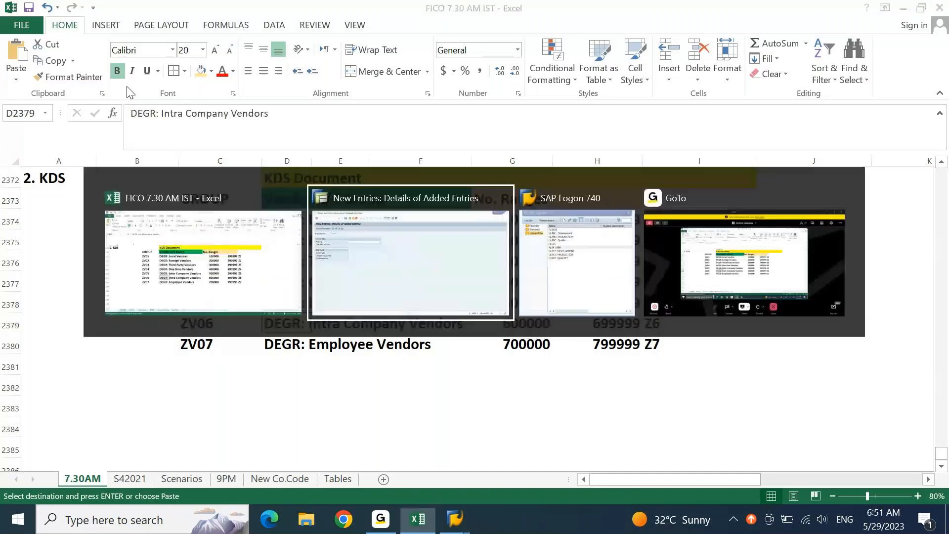
key("ctrl+v")
- Add ZV07 with meaning 'DEGR: Employee Vendors' and save the new account groups
left_click(128, 86)
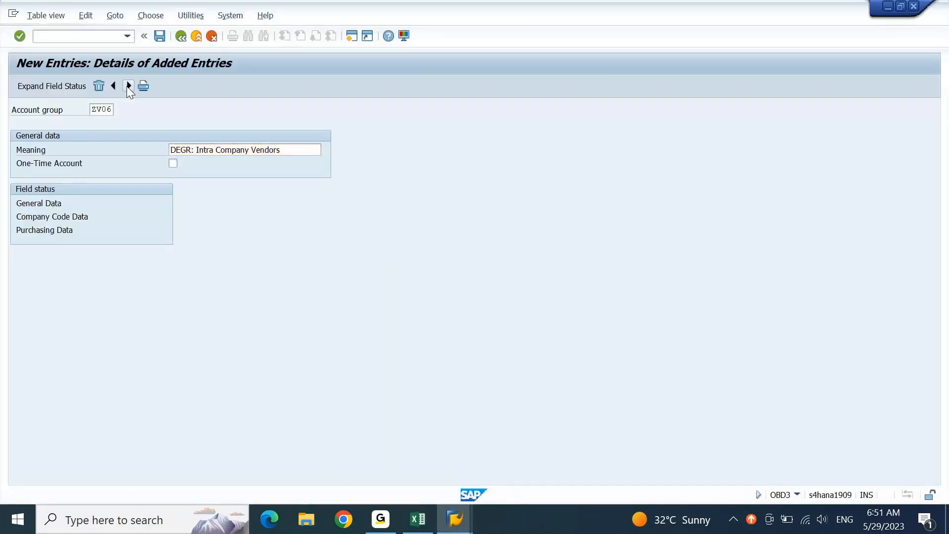
key("alt+Tab")
key("Down")
key("Left")
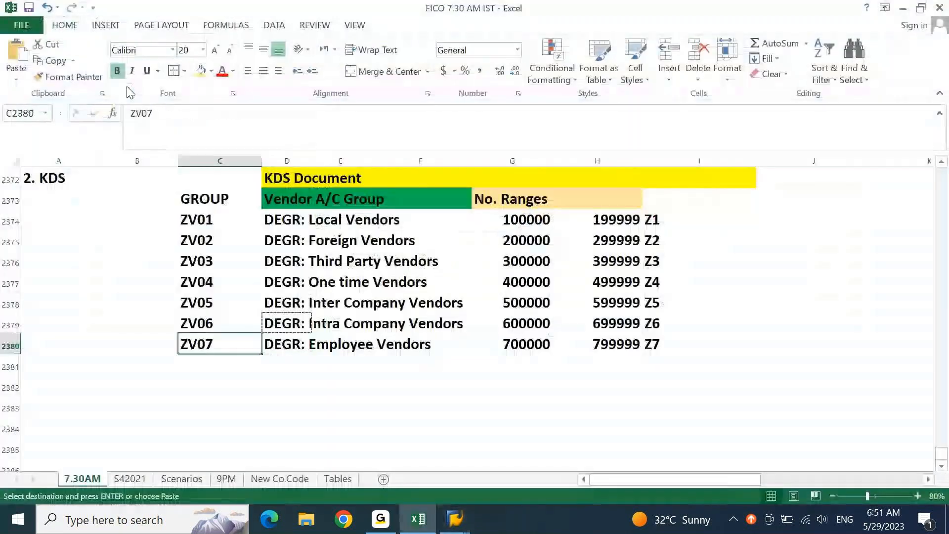
key("alt+Tab")
key("ctrl+v")
key("Tab")
key("alt+Tab")
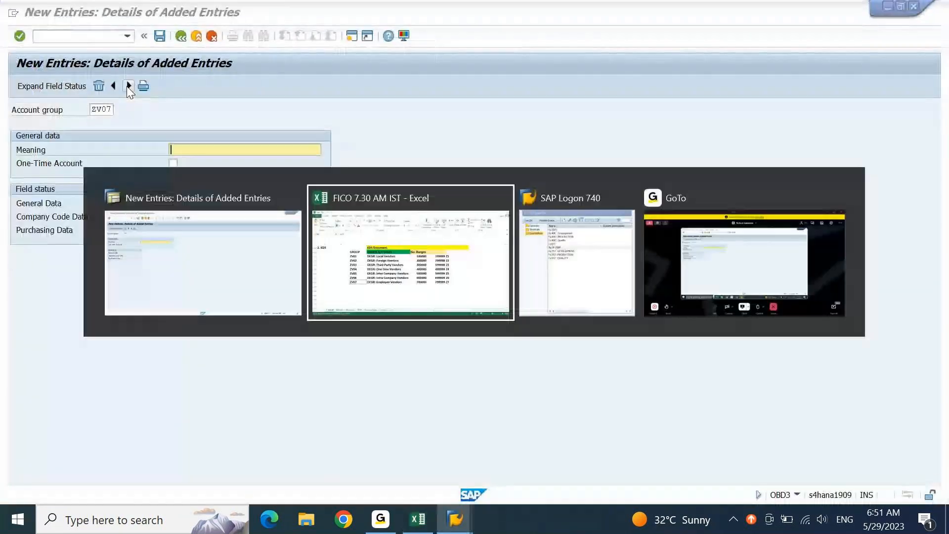
key("Right")
key("ctrl+c")
key("alt+Tab")
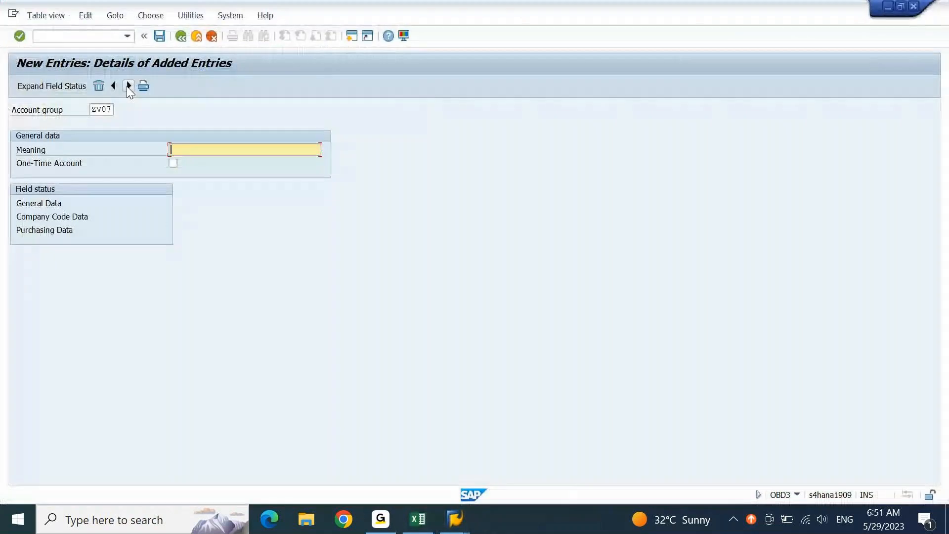
key("ctrl+v")
key("Return")
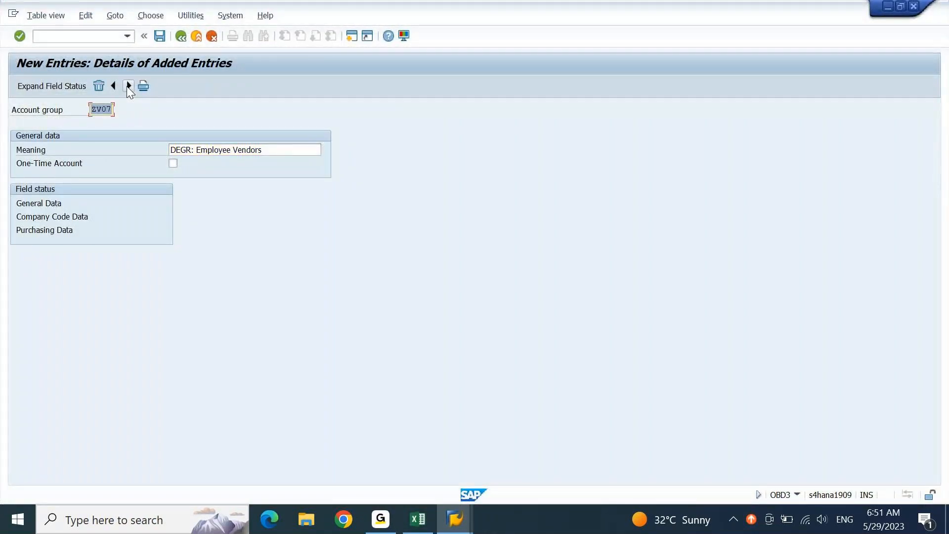
left_click(162, 38)
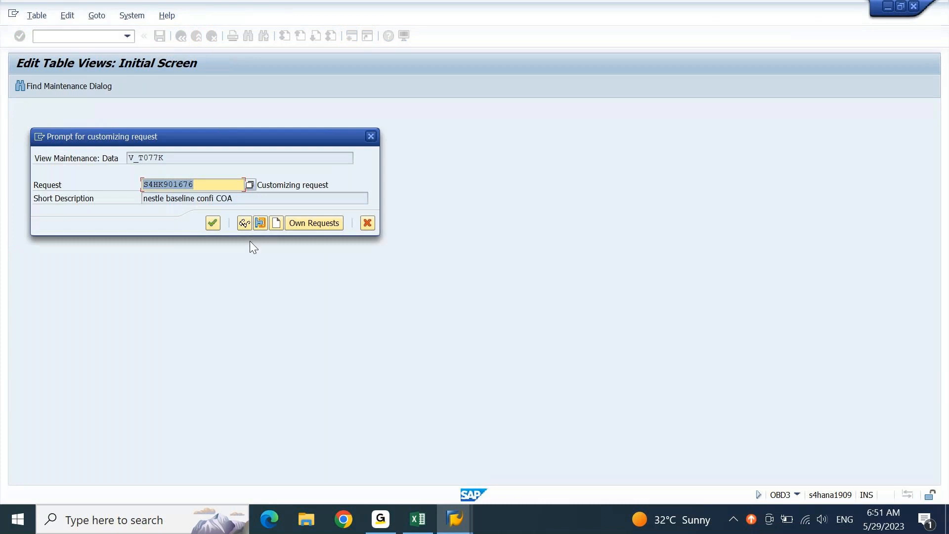
- Confirm the customizing request and return to the added-entries overview showing ZV01–ZV07
left_click(212, 222)
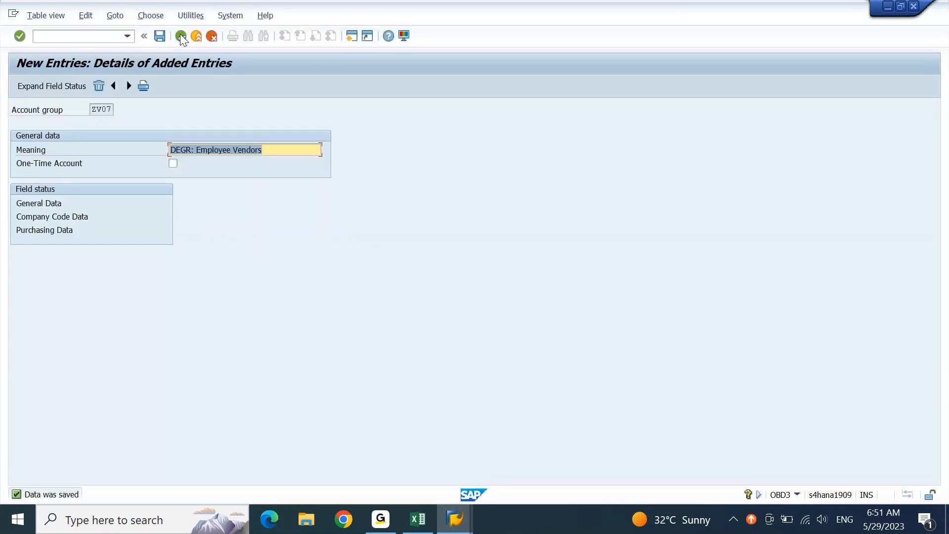
left_click(181, 36)
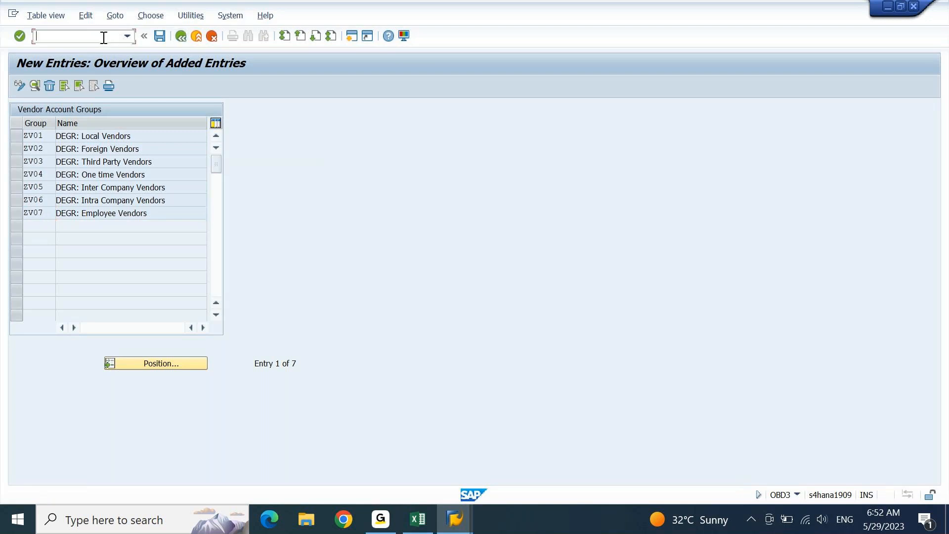
- Leave the table view with /n and start vendor number range maintenance with XKN1
type("/n")
key("Return")
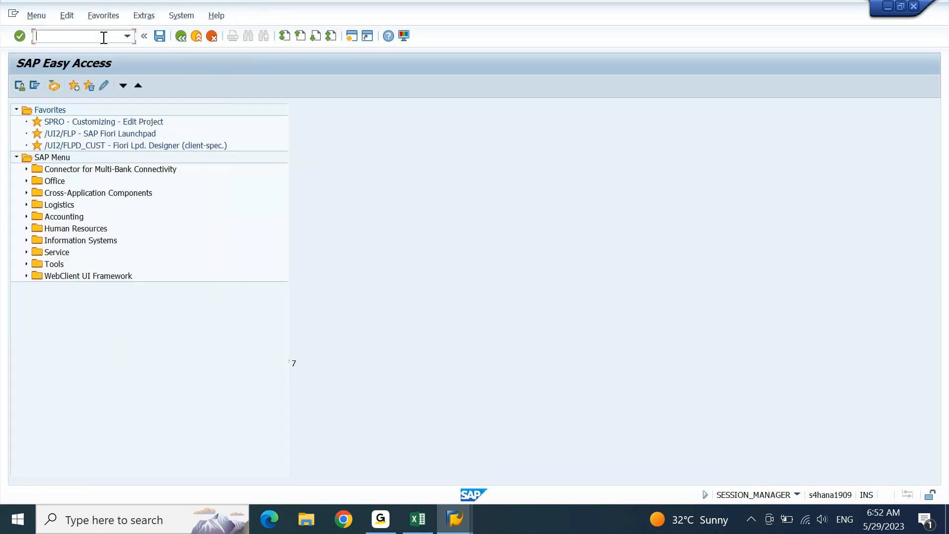
type("xkn1")
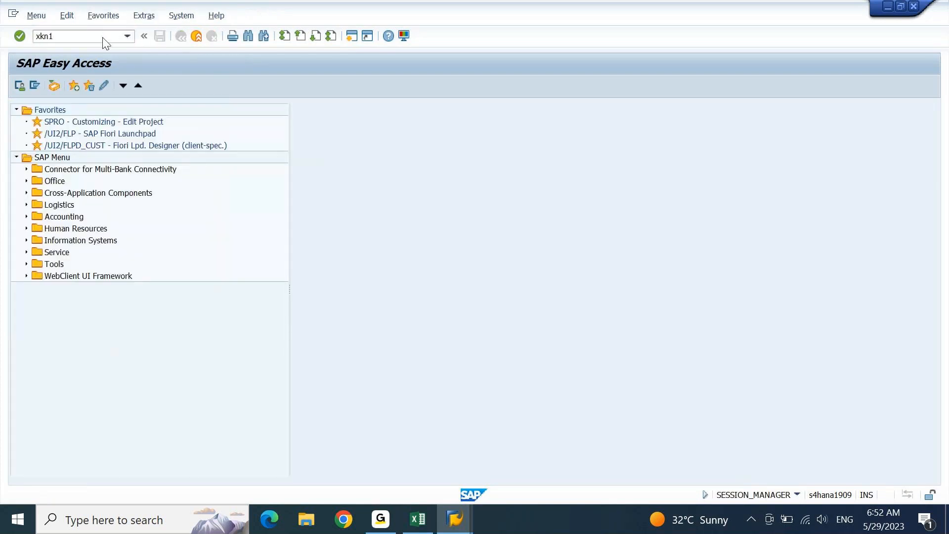
key("Return")
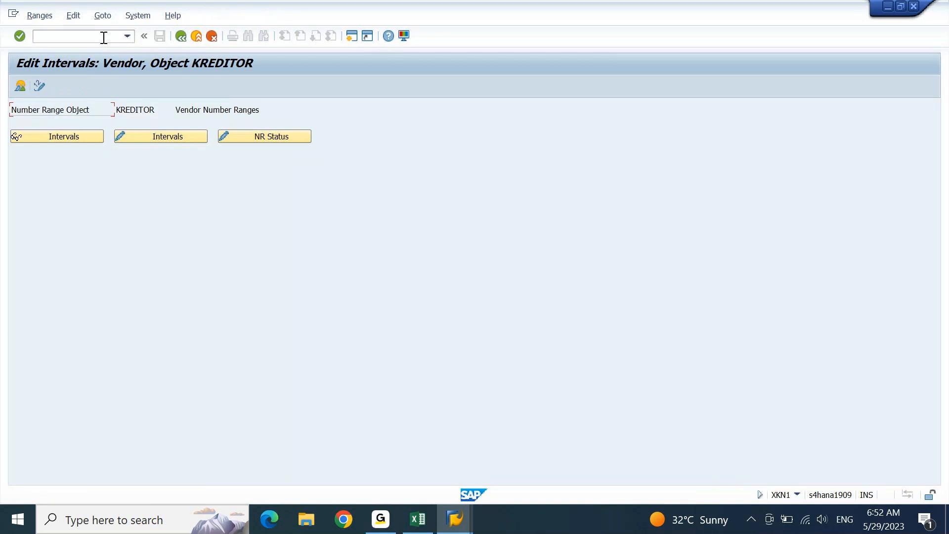
- Open KREDITOR's intervals for editing, review ranges VS through ZX, then bring up the KDS sheet
left_click(177, 136)
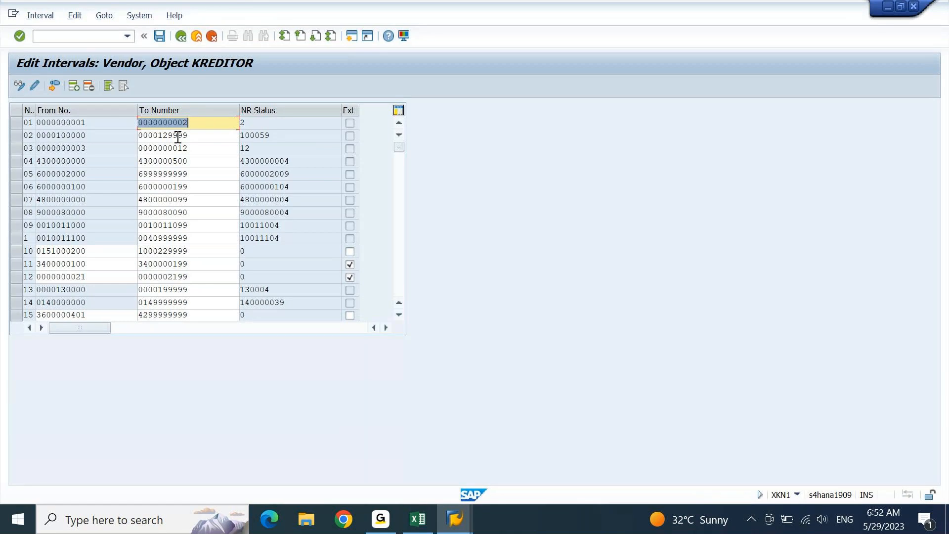
scroll(178, 138, "down", 10)
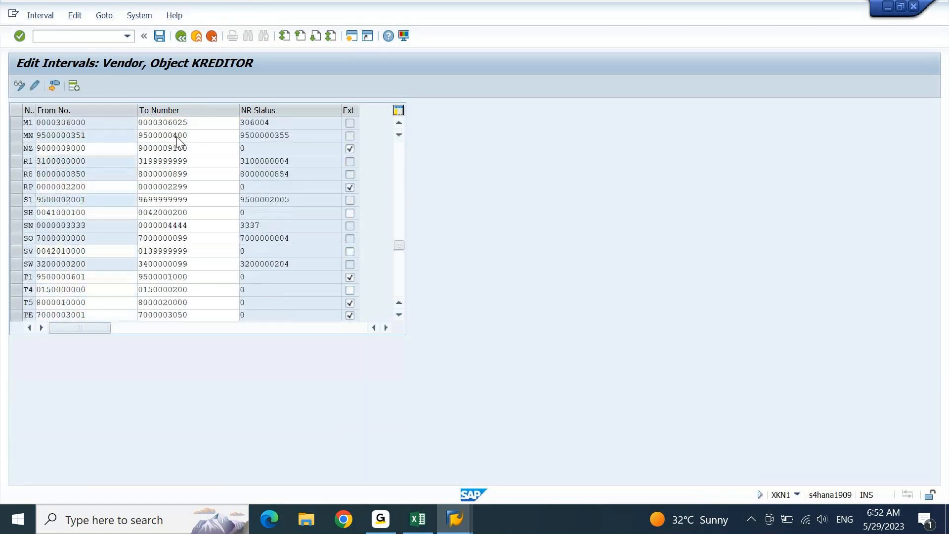
left_click(178, 137)
scroll(178, 136, "down", 5)
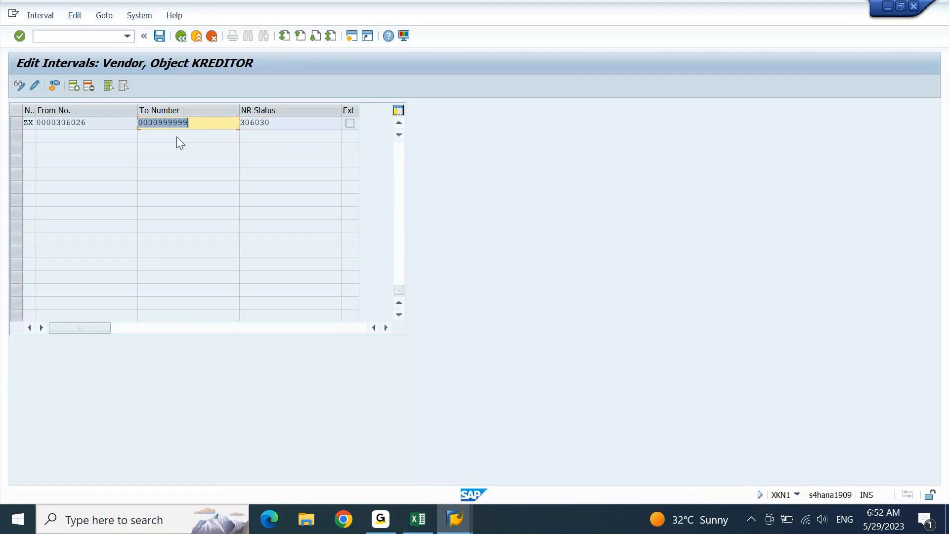
scroll(176, 136, "up", 1)
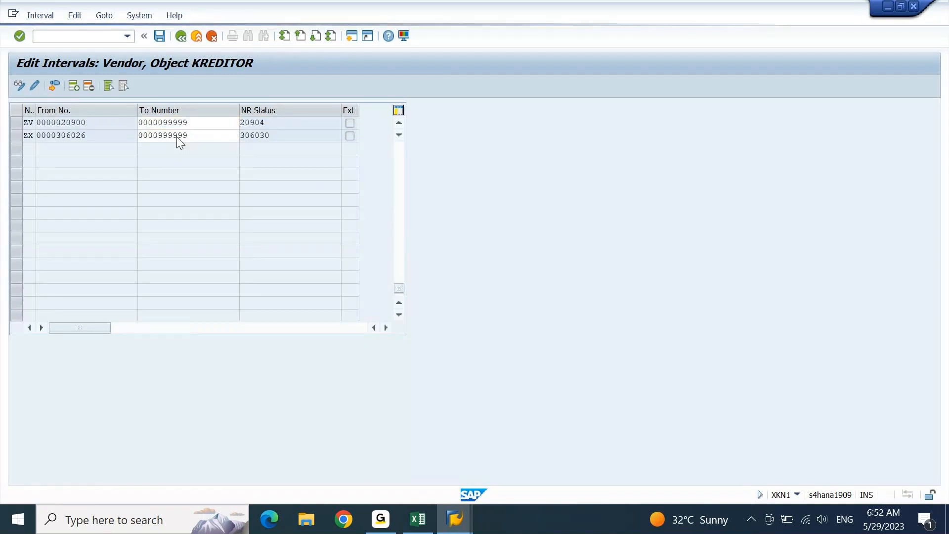
scroll(176, 136, "up", 2)
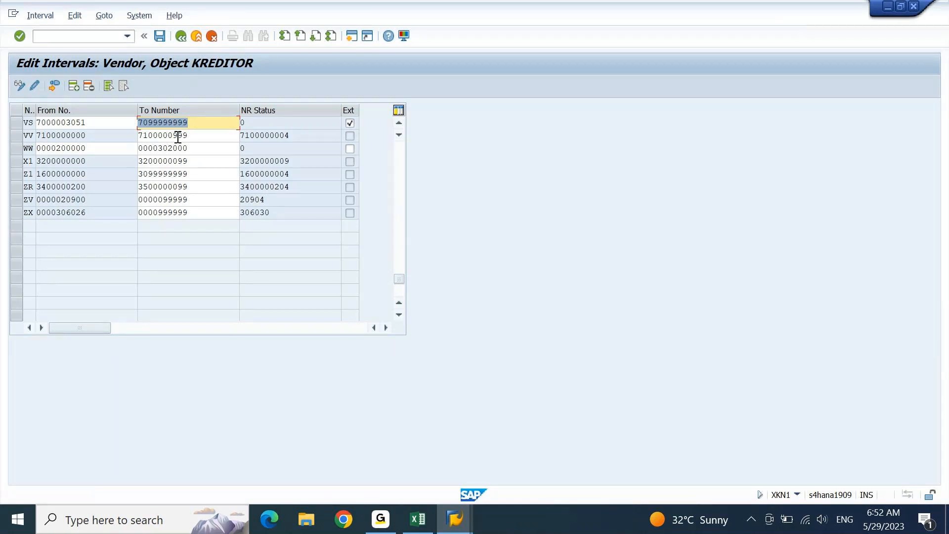
key("Page_Down")
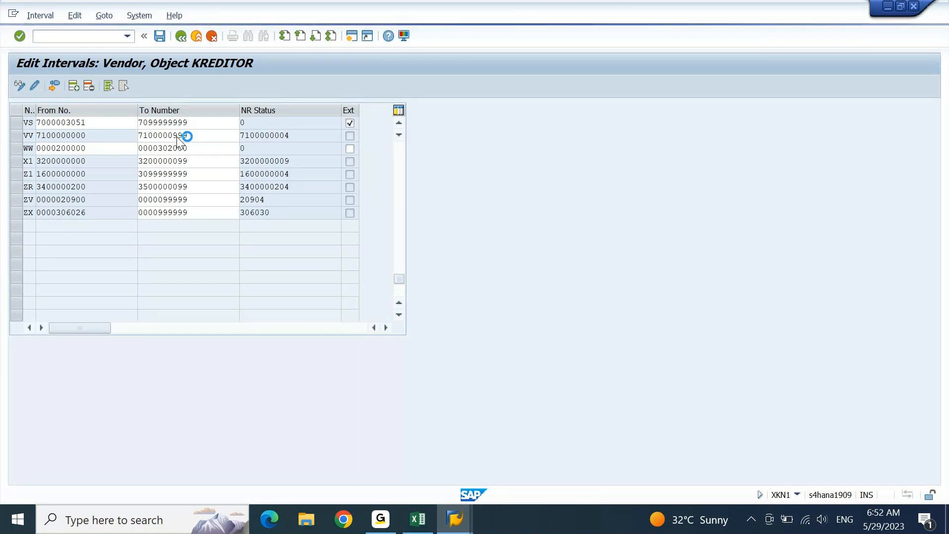
left_click(425, 529)
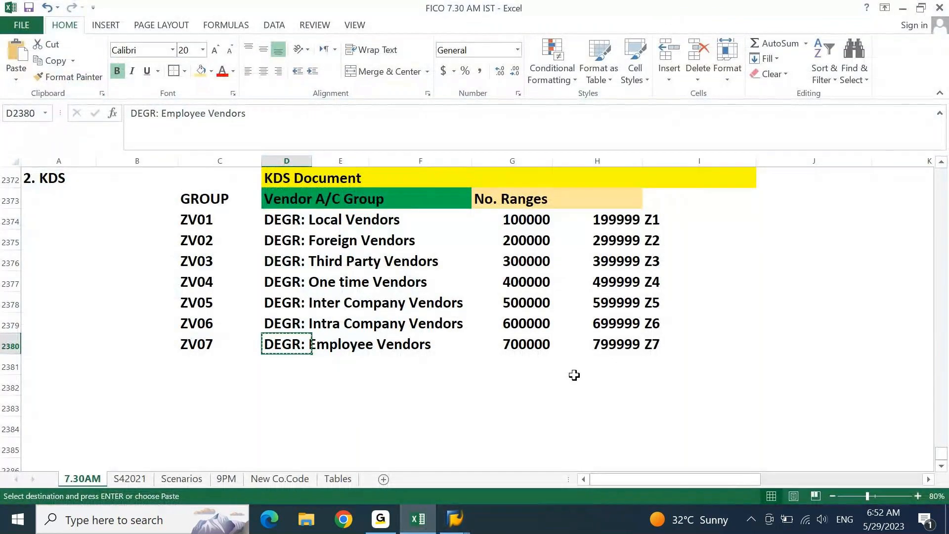
- Dismiss the SAP connection error and reconnect to S4 1909 from SAP Logon
left_click(559, 309)
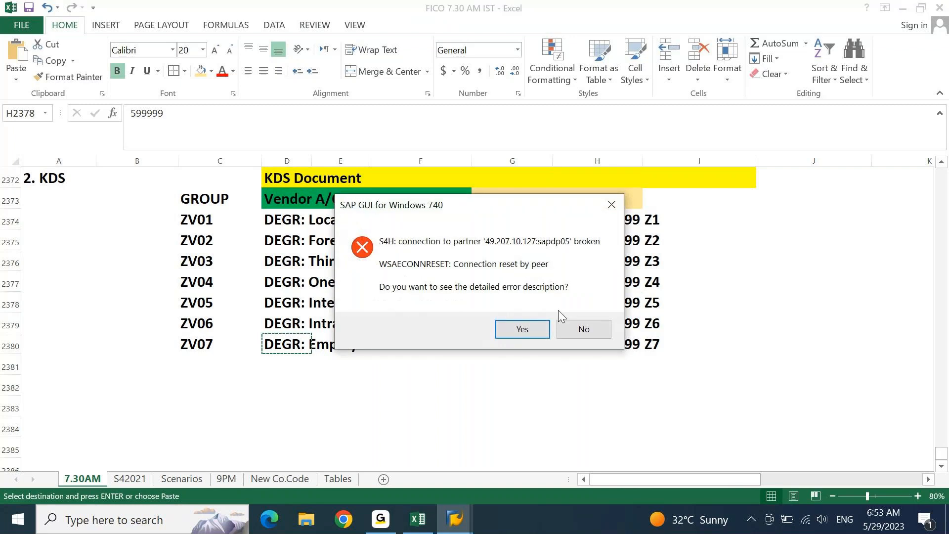
left_click(561, 322)
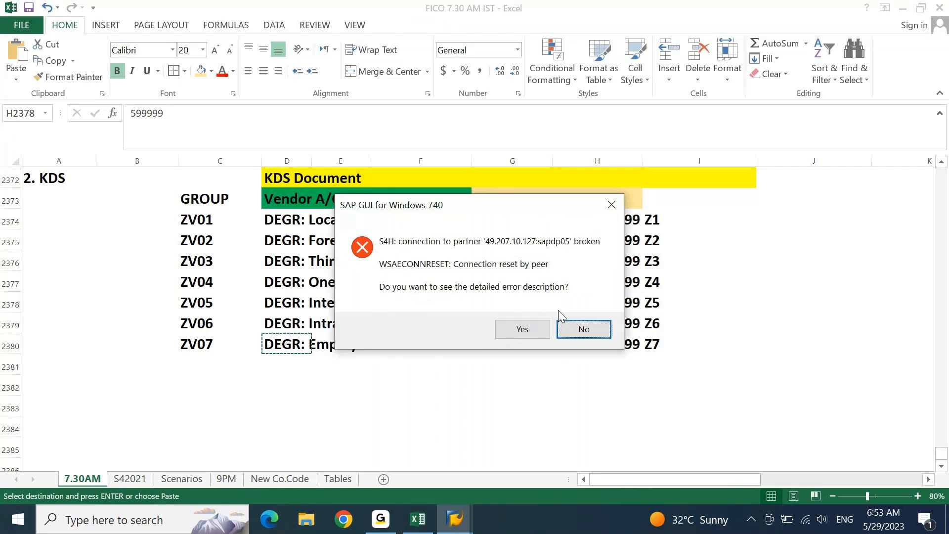
left_click(456, 519)
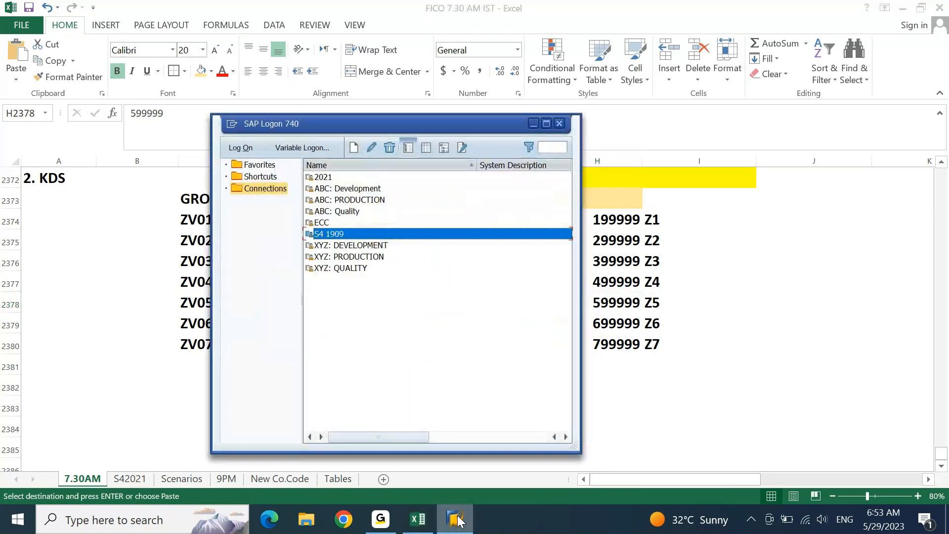
key("Return")
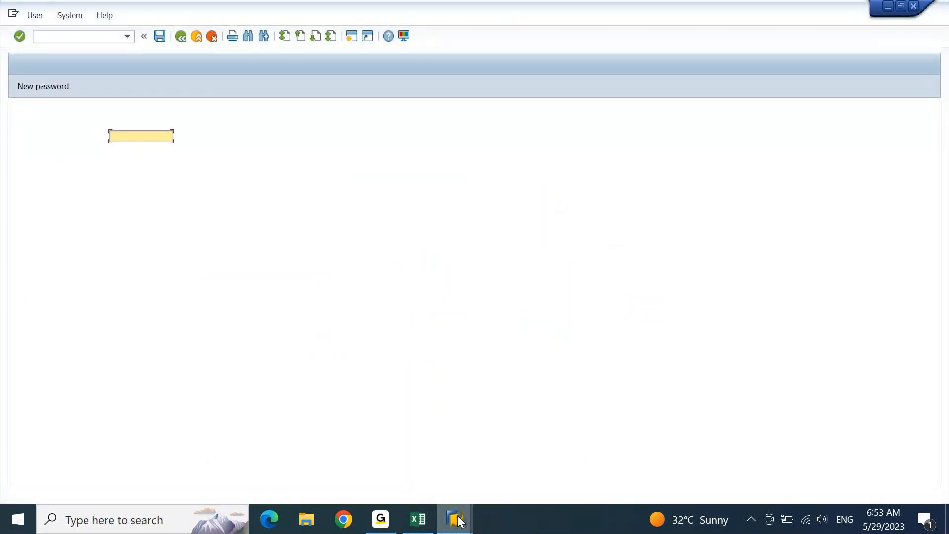
- Log back on, continue the existing logon, and open XKN1's KREDITOR intervals in edit mode
key("Down")
key("Tab")
type("******")
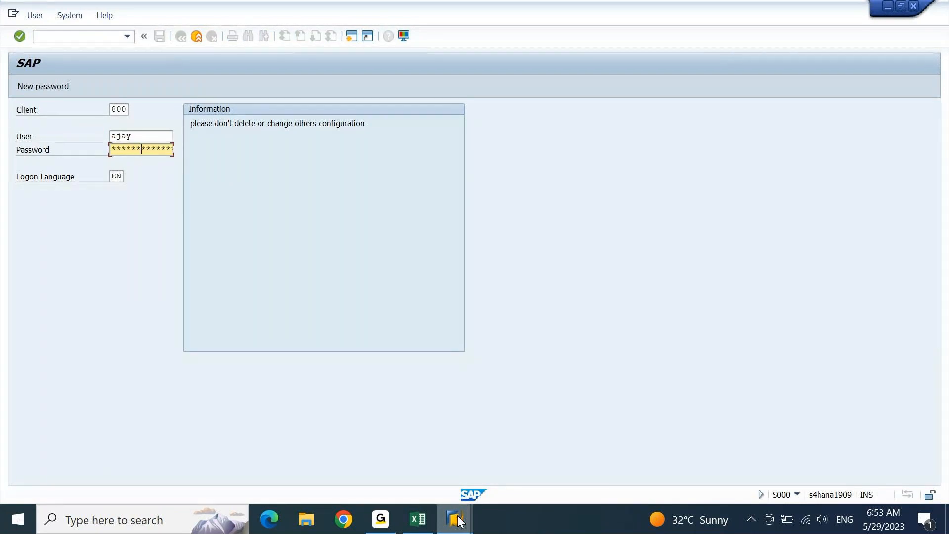
key("Return")
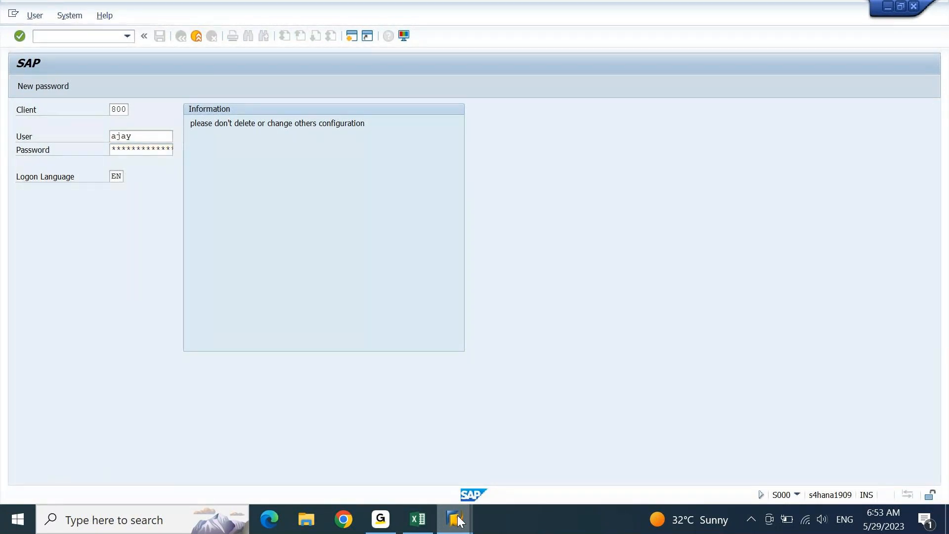
key("Up")
key("Return")
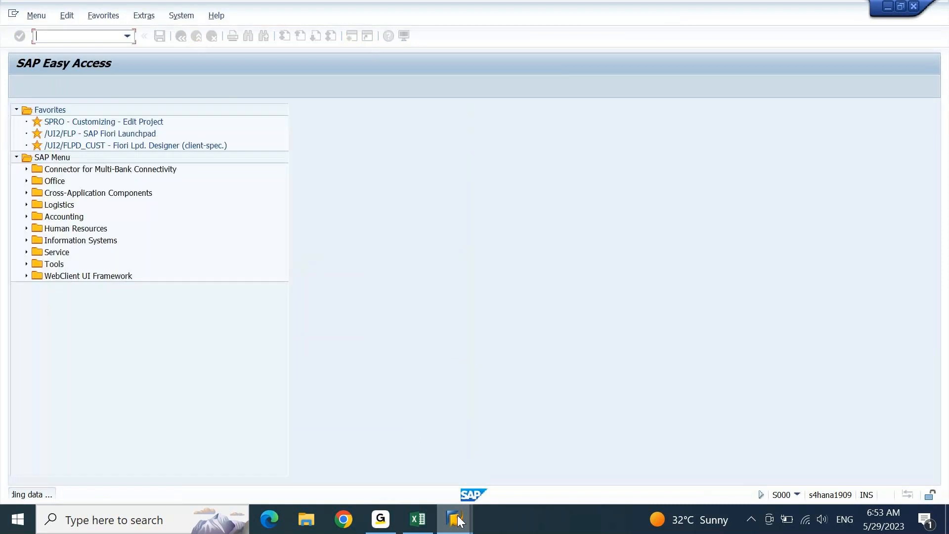
key("Return")
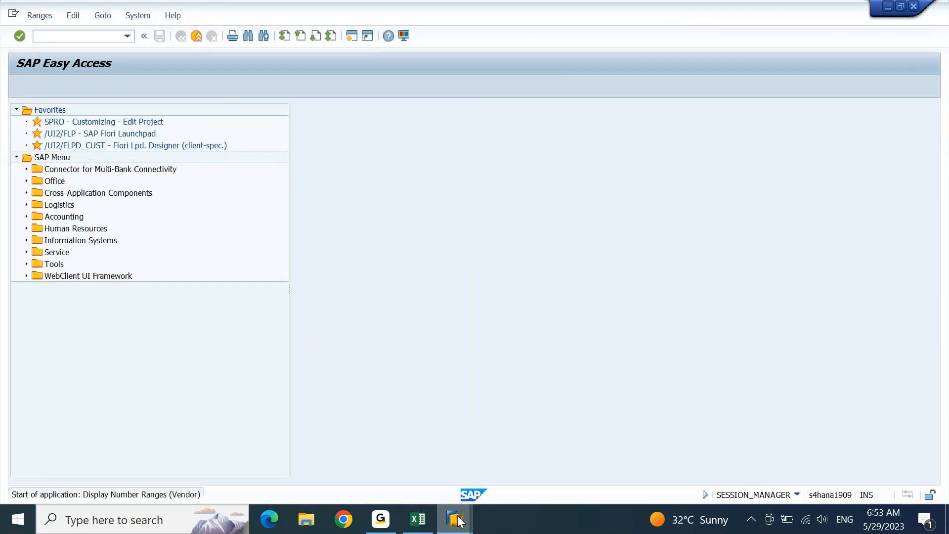
left_click(176, 141)
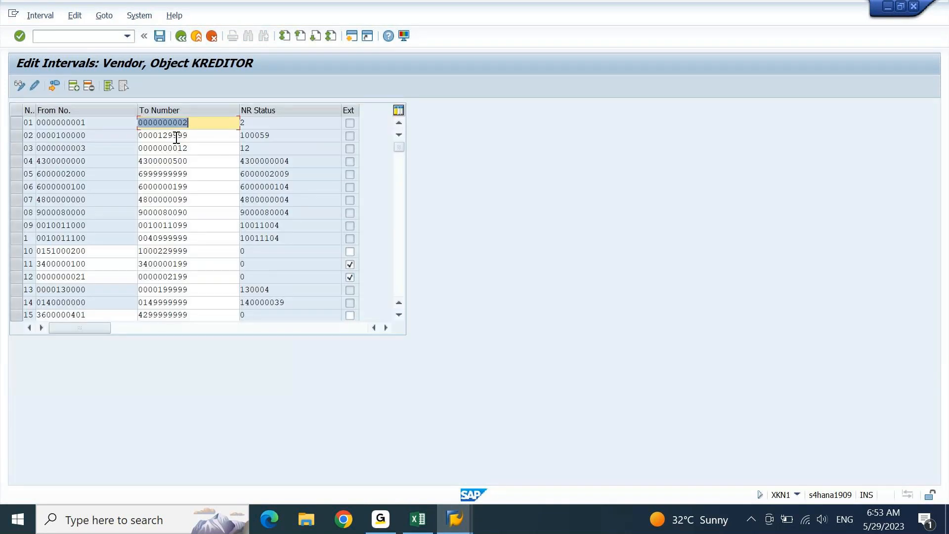
left_click(40, 16)
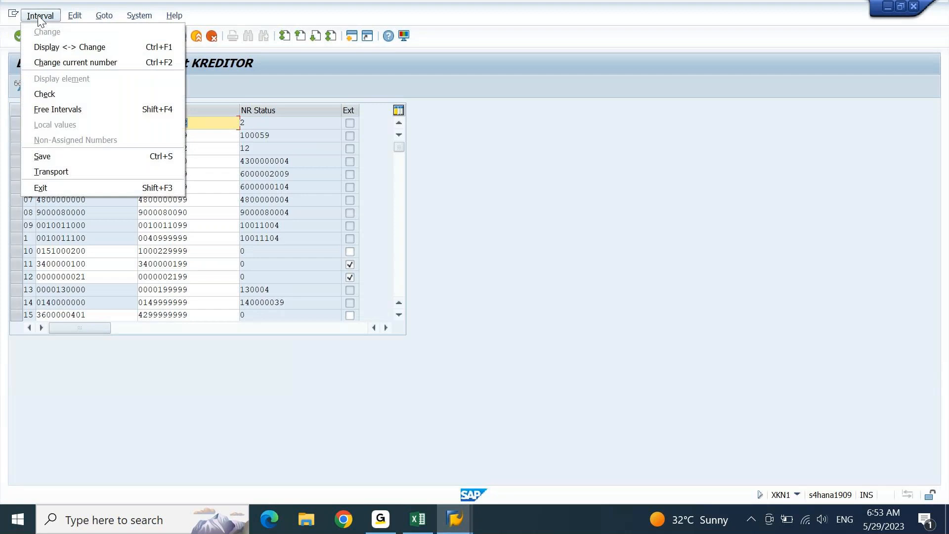
left_click(73, 110)
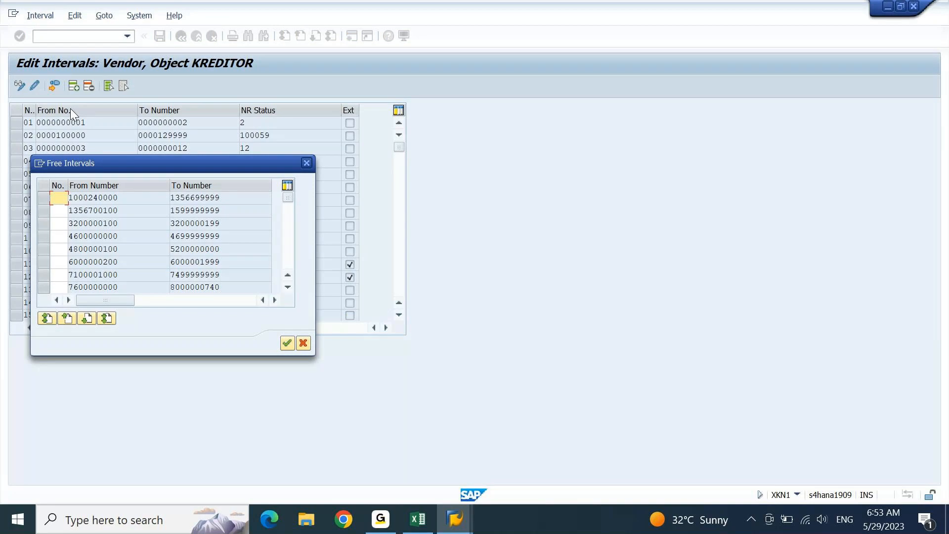
left_click(306, 164)
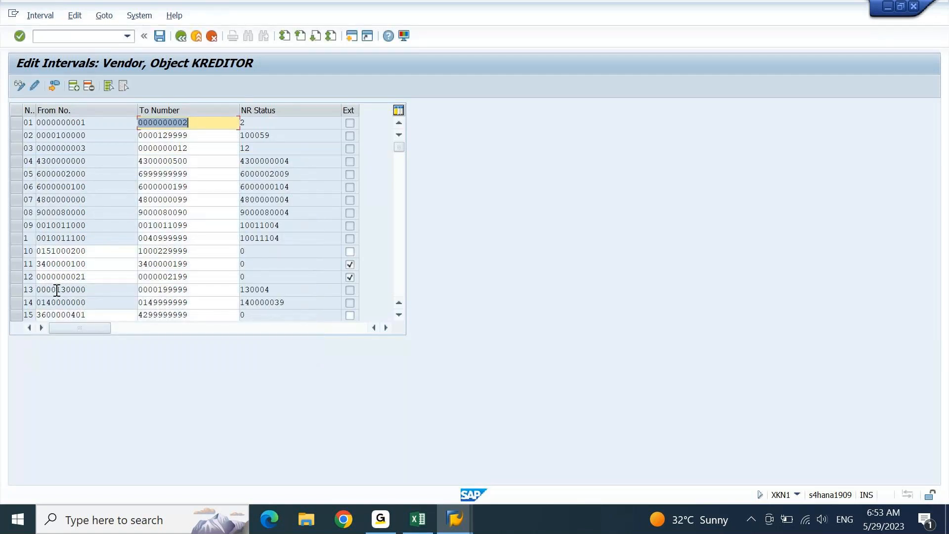
left_click_drag(57, 290, 72, 290)
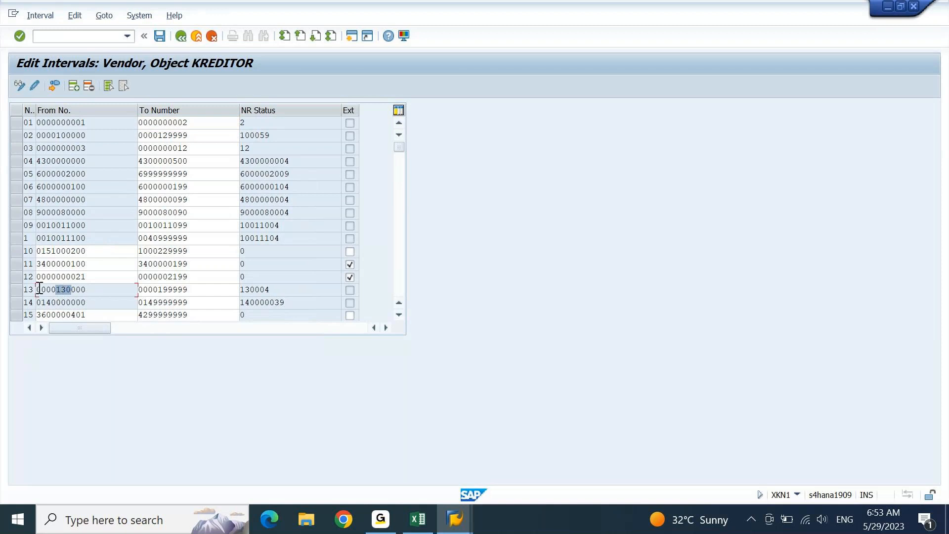
- Select interval row 02 and mark its current number 100059
left_click(18, 291)
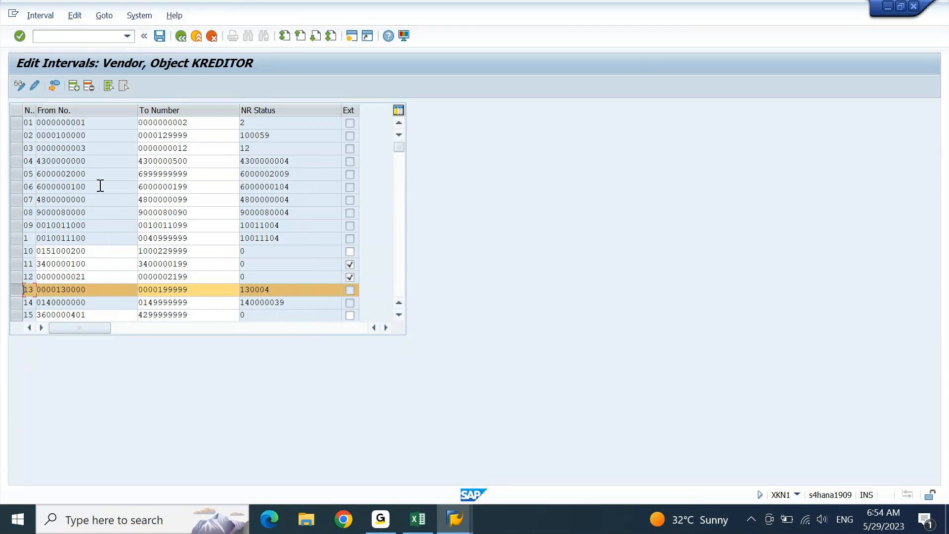
left_click(17, 292)
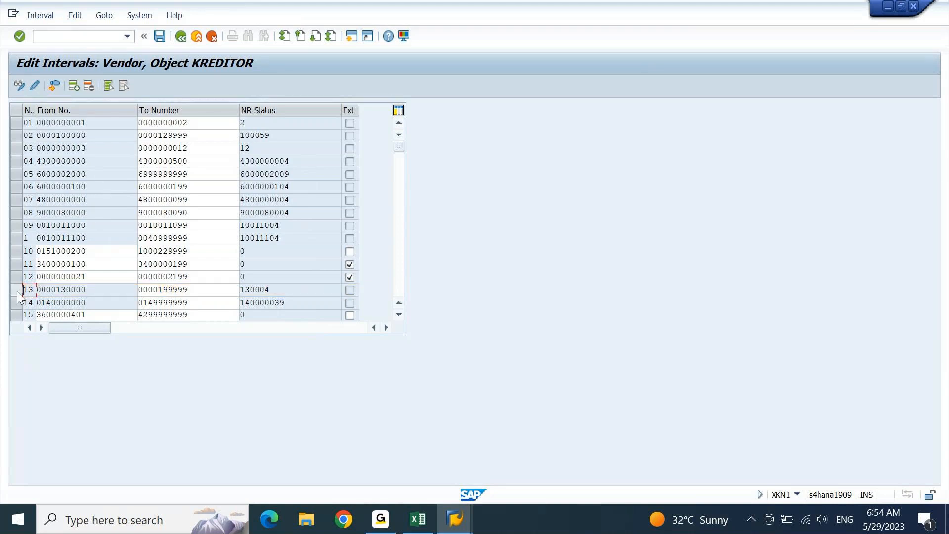
left_click(19, 135)
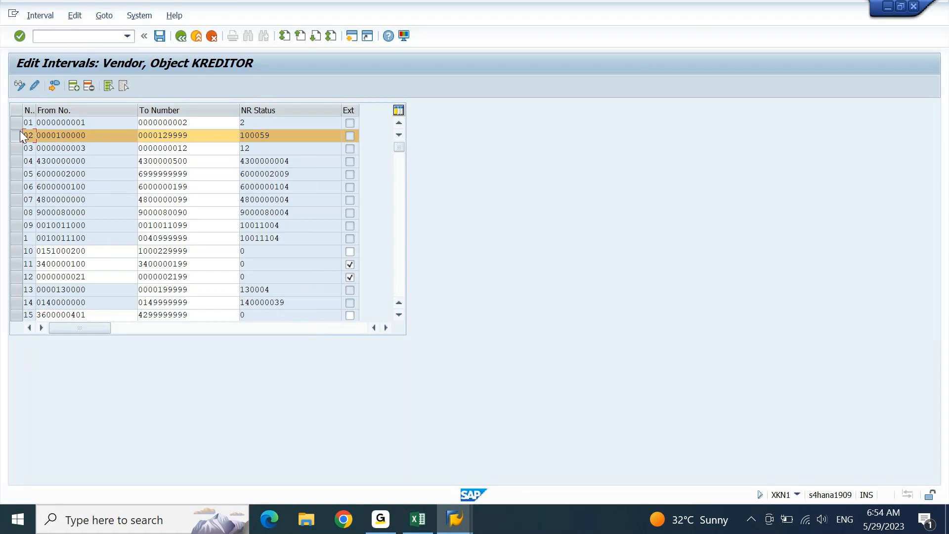
left_click(94, 135)
key("Down")
left_click_drag(280, 139, 233, 148)
key("ctrl+c")
key("shift+Tab")
key("ctrl+v")
key("shift+Left")
key("shift+Left")
key("shift+Left")
type("100")
key("Return")
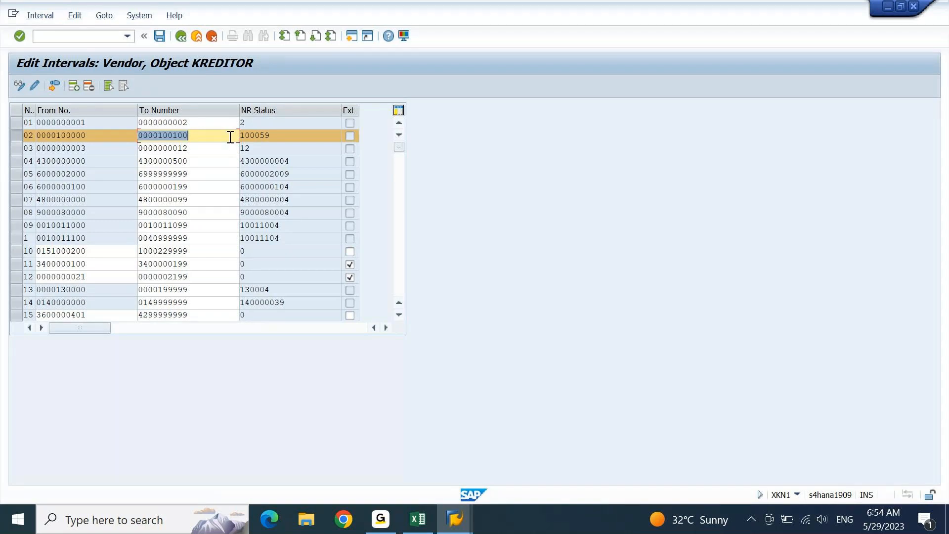
left_click(160, 36)
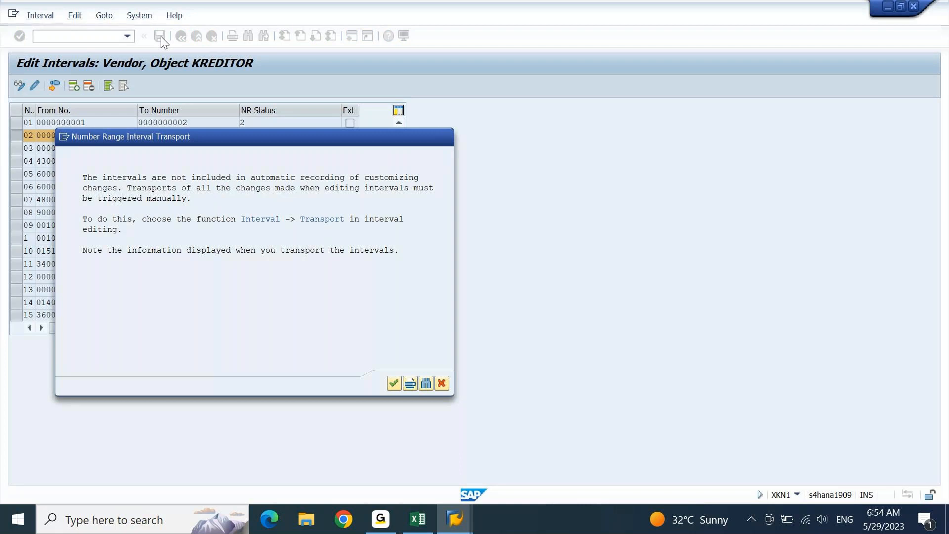
key("Return")
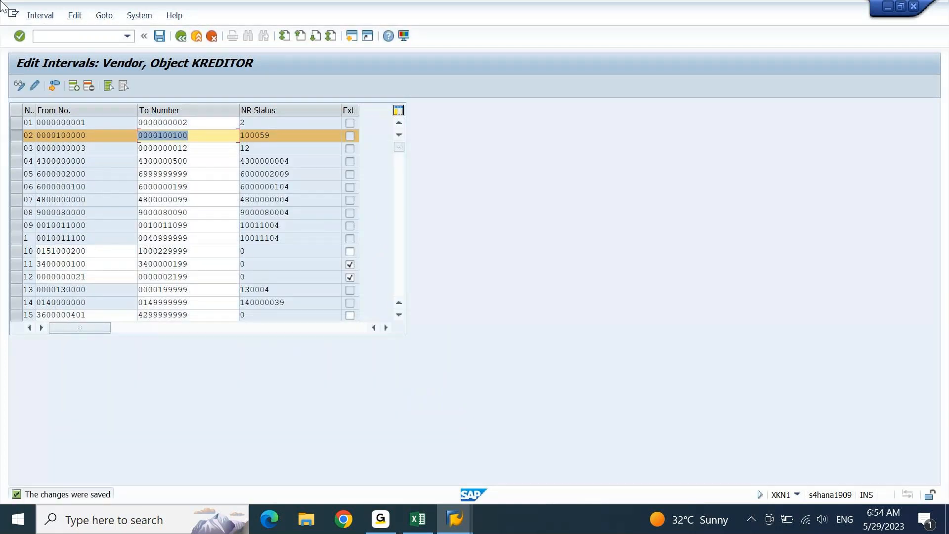
left_click(40, 15)
left_click(47, 109)
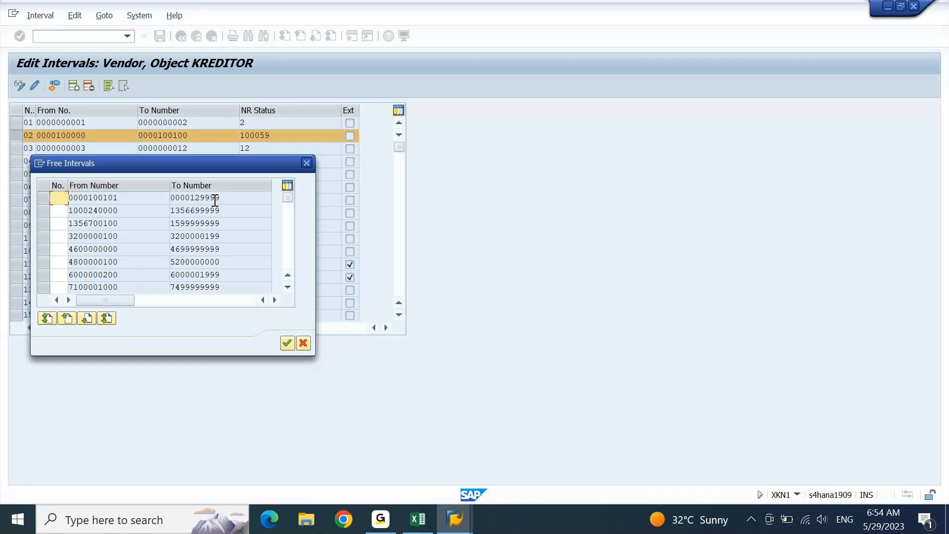
left_click(306, 164)
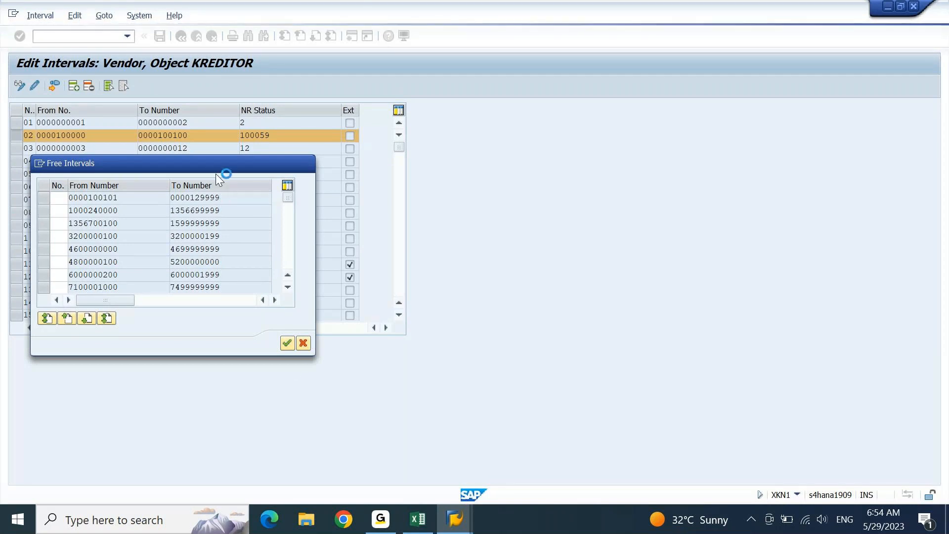
left_click_drag(212, 165, 319, 180)
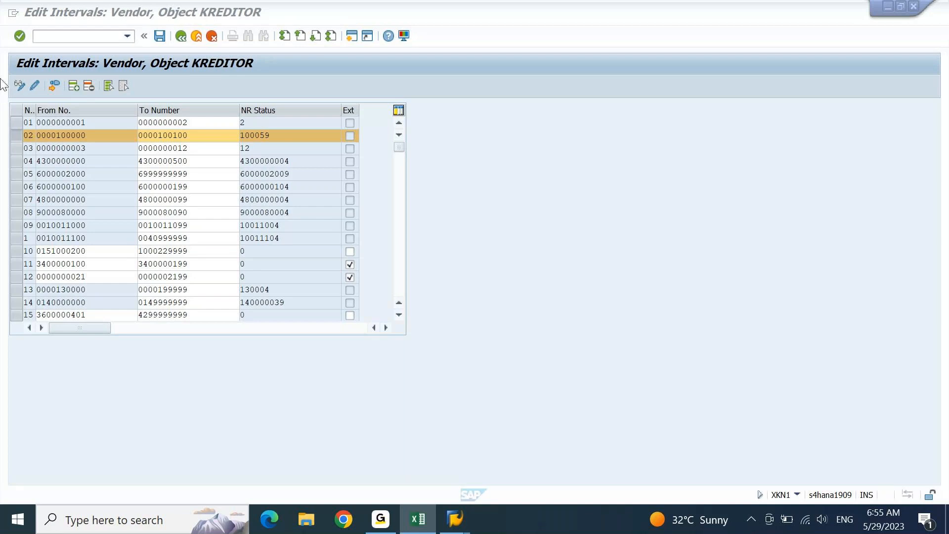
- Clear row 02's selection and check the KDS spreadsheet before returning to SAP
left_click(14, 134)
left_click(14, 134)
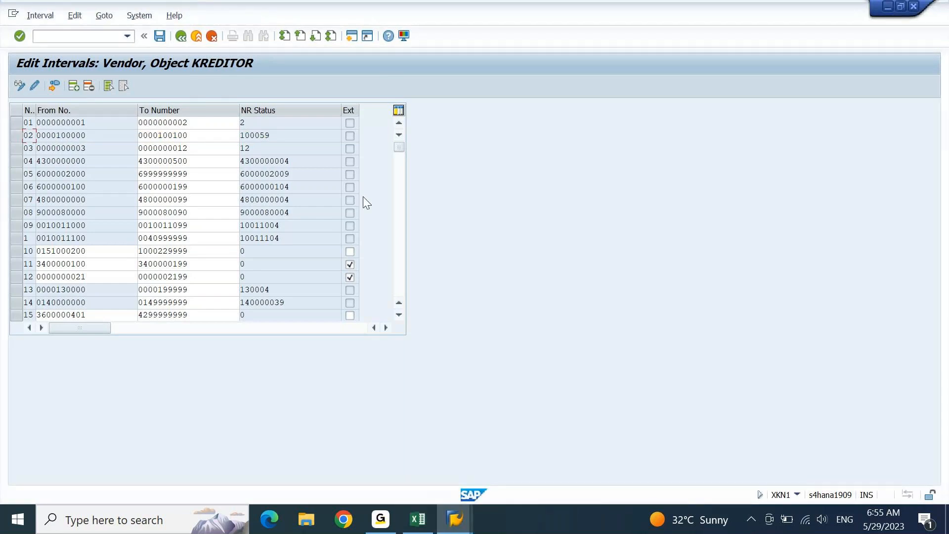
left_click(397, 265)
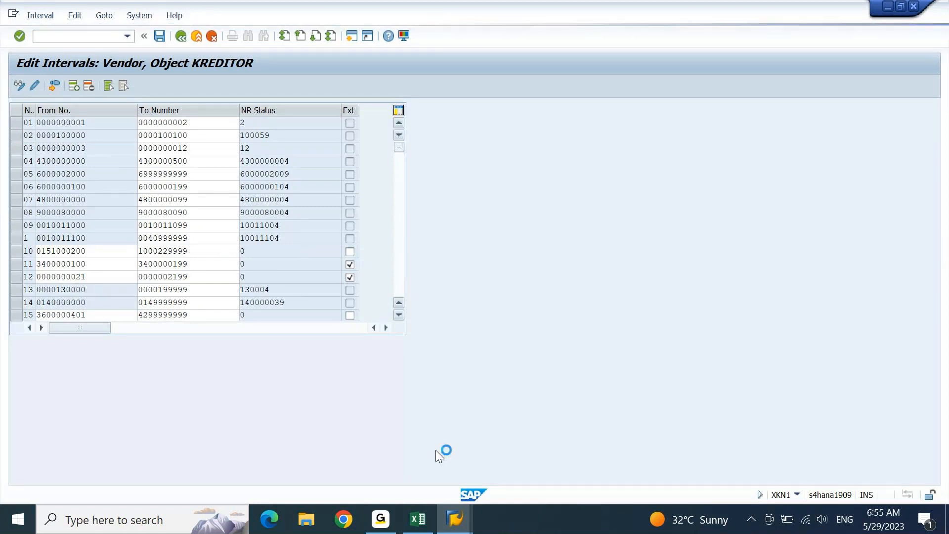
left_click(418, 520)
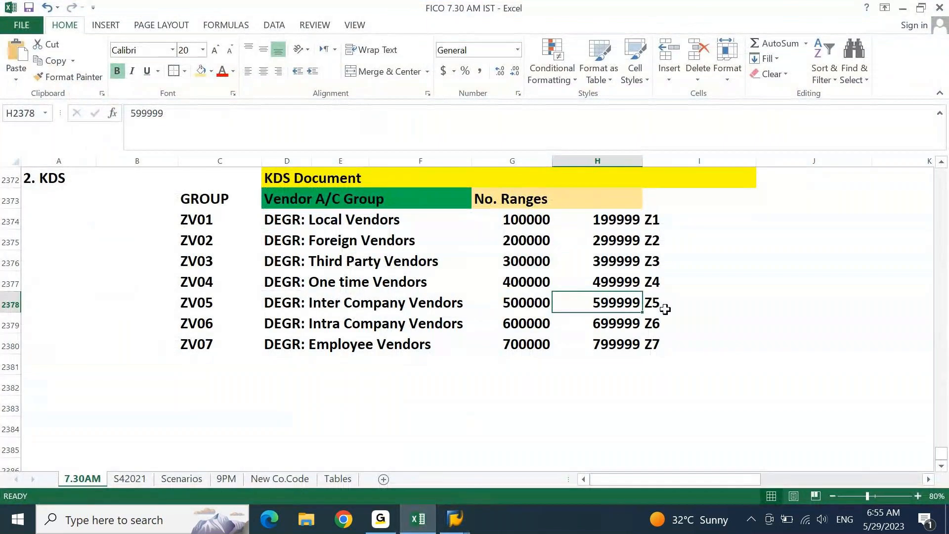
key("alt+Tab")
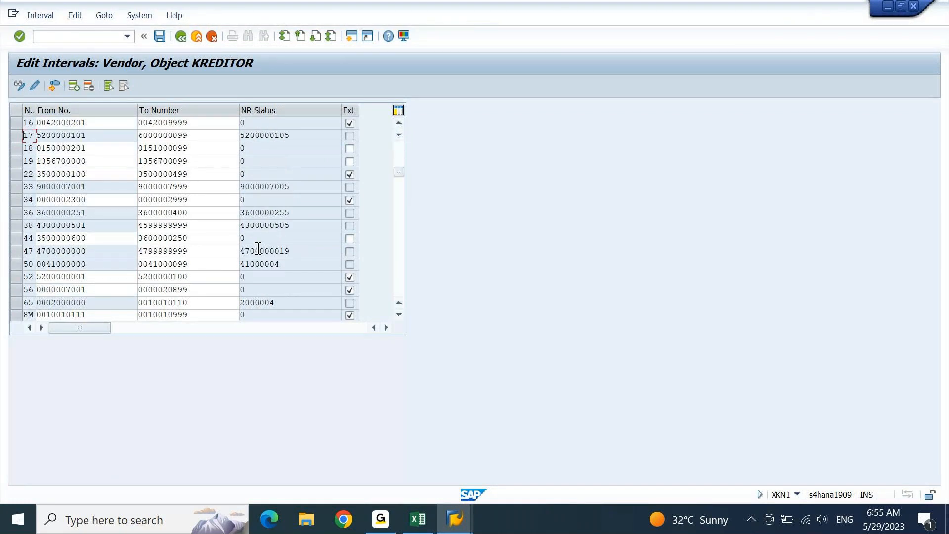
scroll(257, 248, "down", 5)
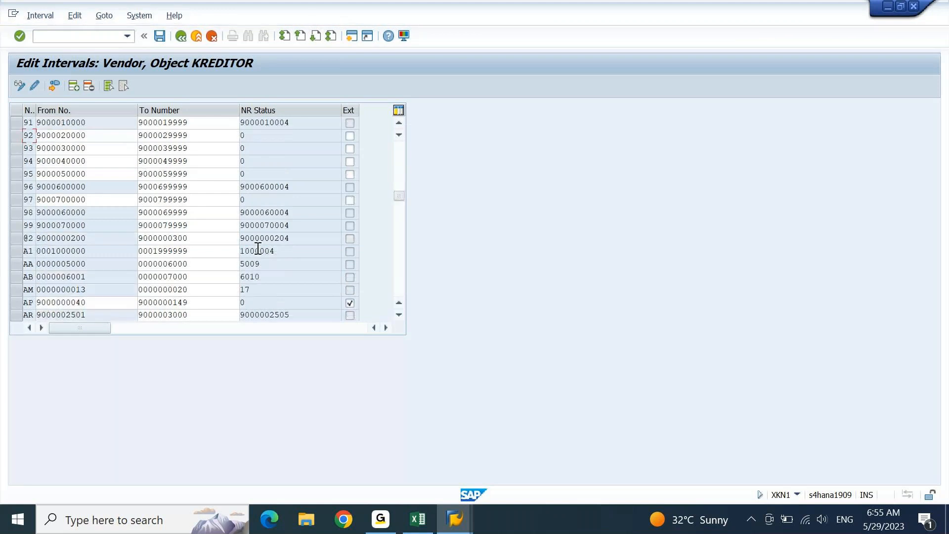
scroll(258, 253, "down", 5)
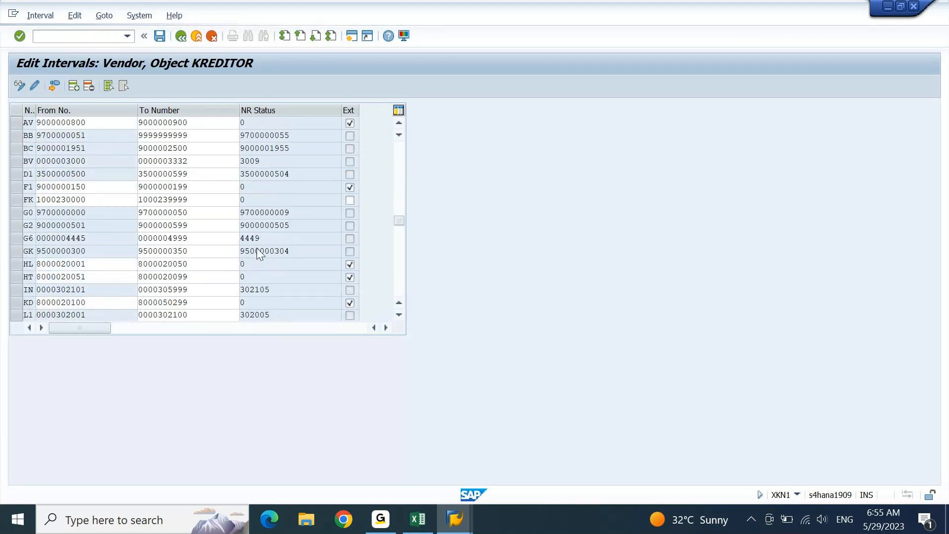
scroll(257, 250, "down", 5)
scroll(256, 248, "down", 5)
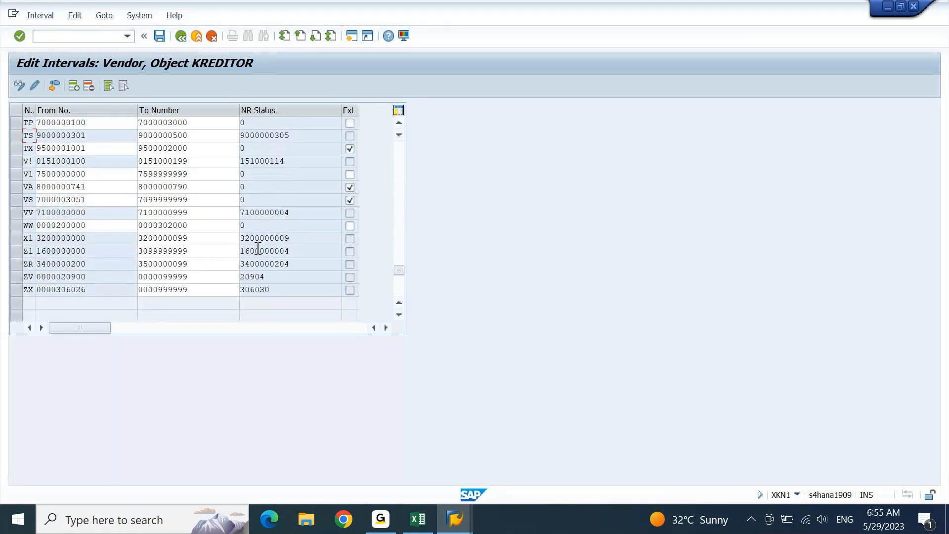
left_click(17, 255)
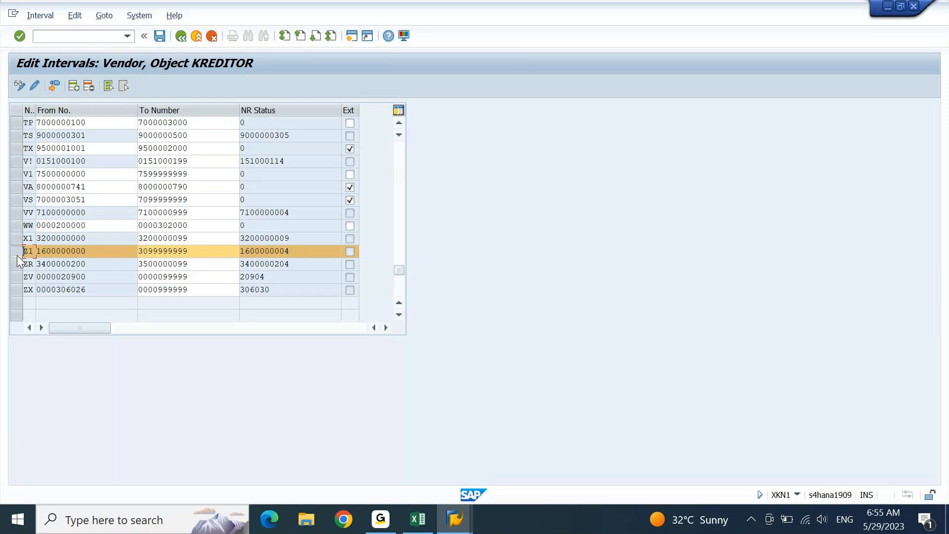
left_click(16, 255)
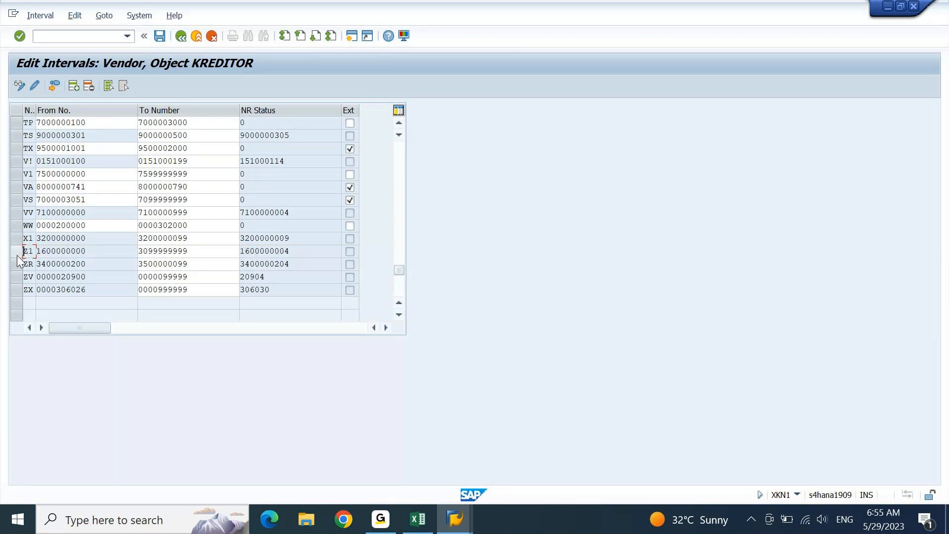
- Replace Z with Y in KDS cells I2374:I2380, turning keys Z1–Z7 into Y1–Y7
left_click(418, 519)
key("Up")
key("Up")
key("Up")
key("Up")
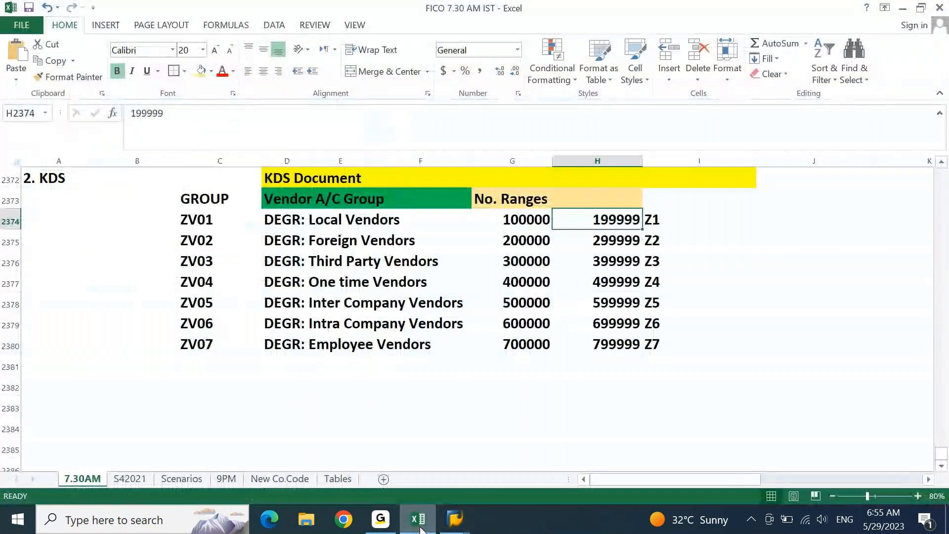
key("Right")
key("ctrl+shift+Down")
key("ctrl+h")
type("Z")
key("Tab")
type("Y")
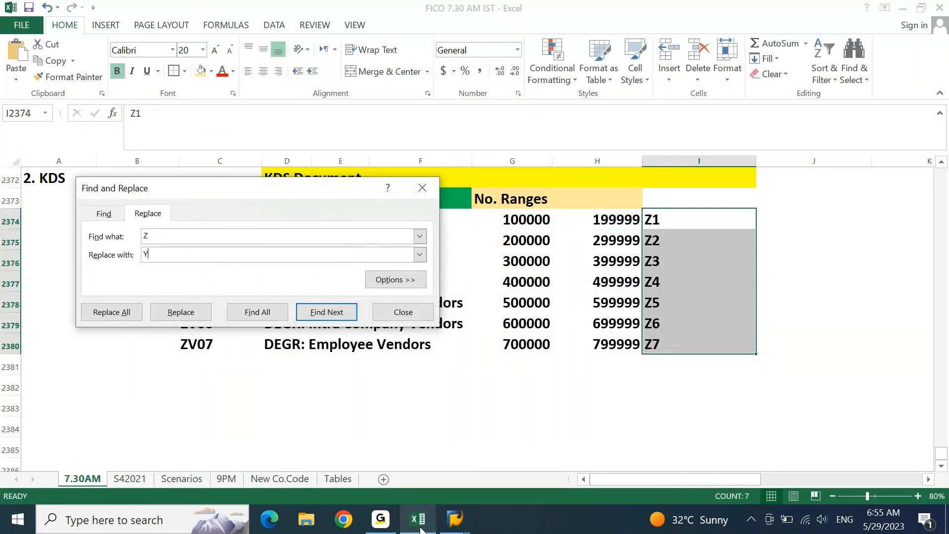
key("alt+a")
key("Return")
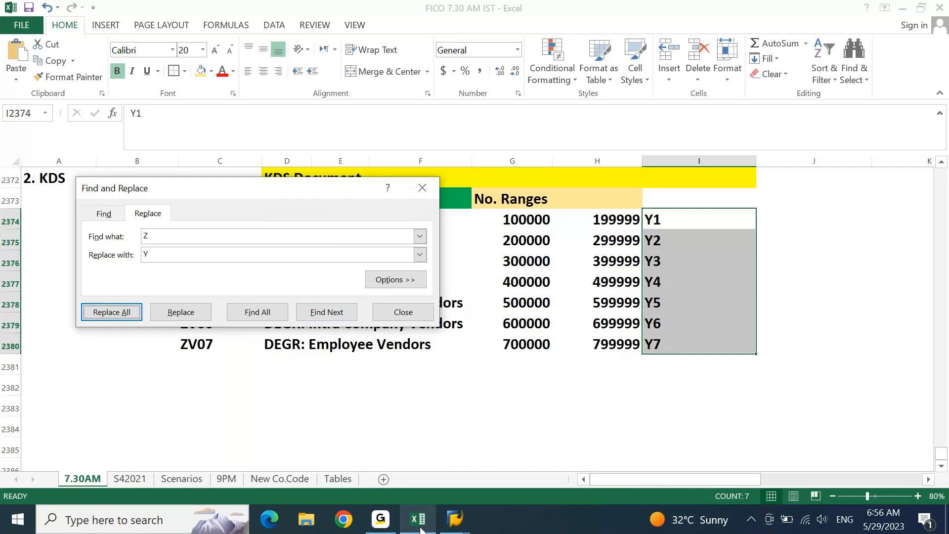
key("Escape")
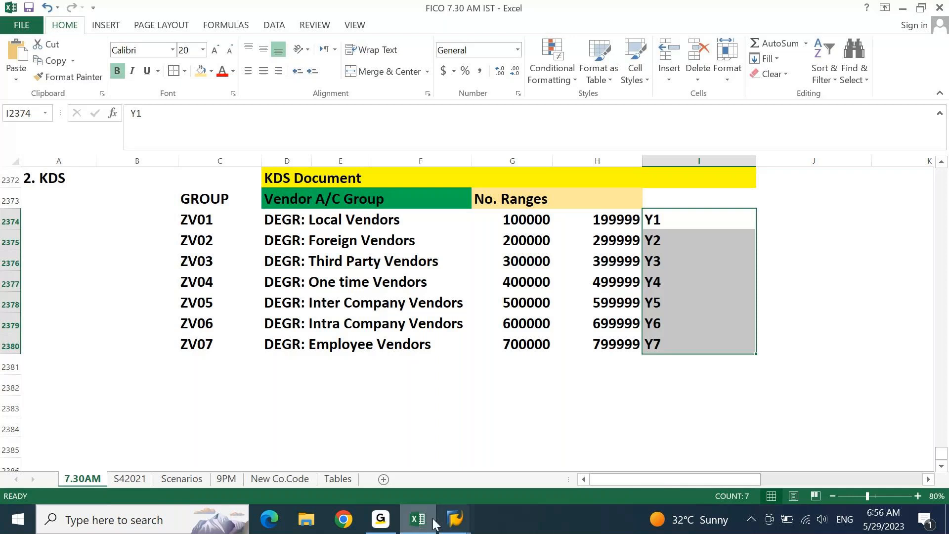
left_click(434, 523)
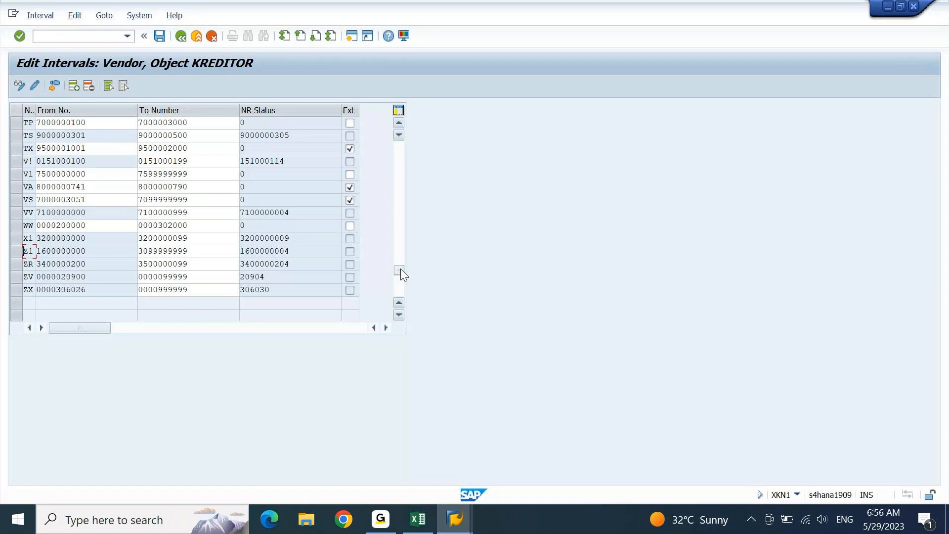
- Copy the first free vendor number 100101 from SAP's Free Intervals into KDS cell G2374
left_click_drag(399, 147, 403, 129)
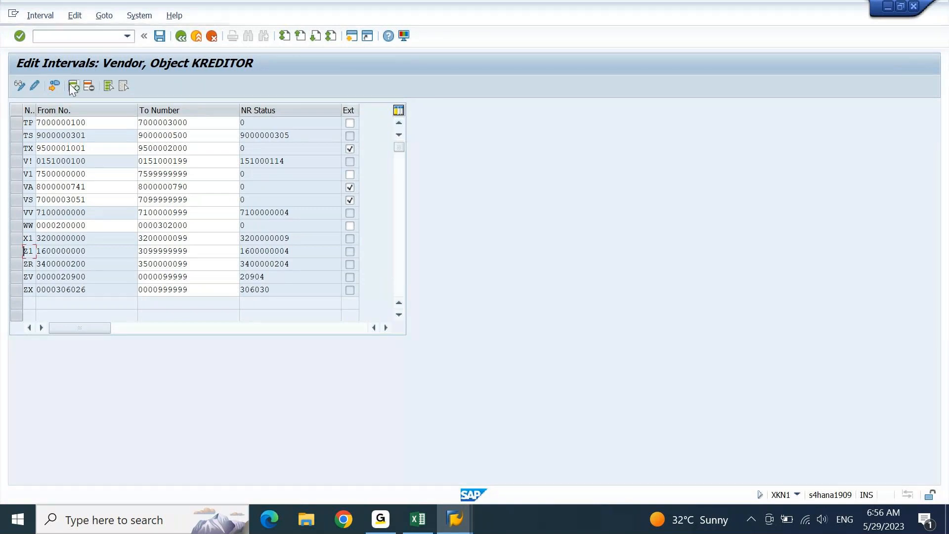
left_click(33, 18)
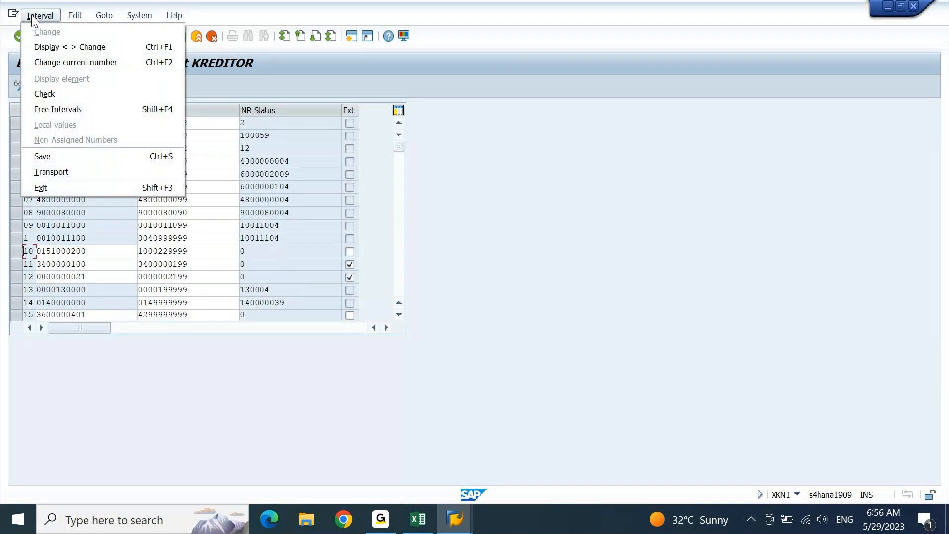
left_click(44, 105)
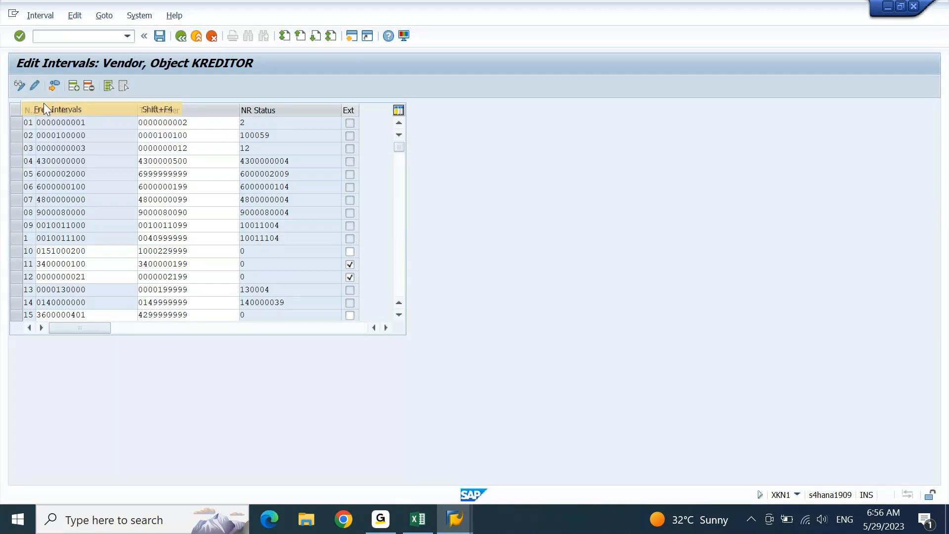
left_click_drag(120, 198, 90, 212)
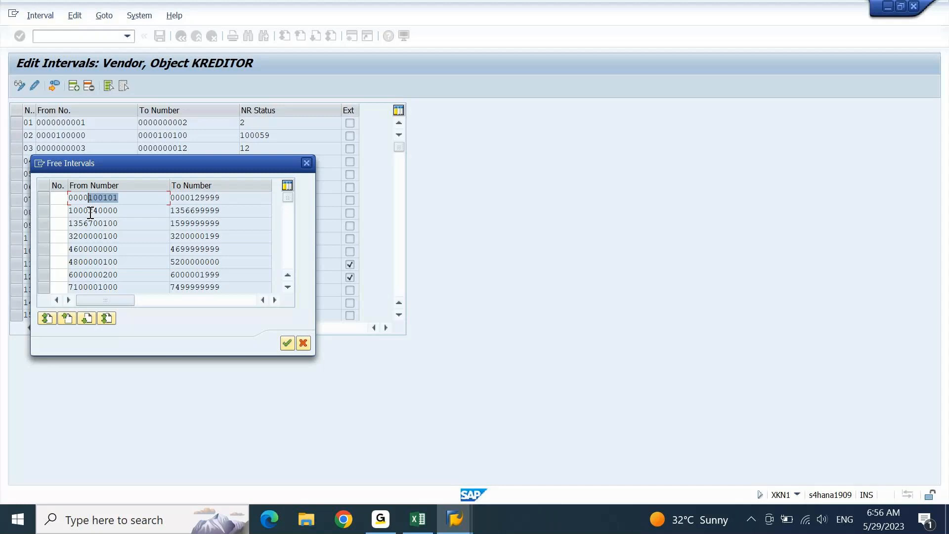
key("ctrl+c")
left_click(418, 532)
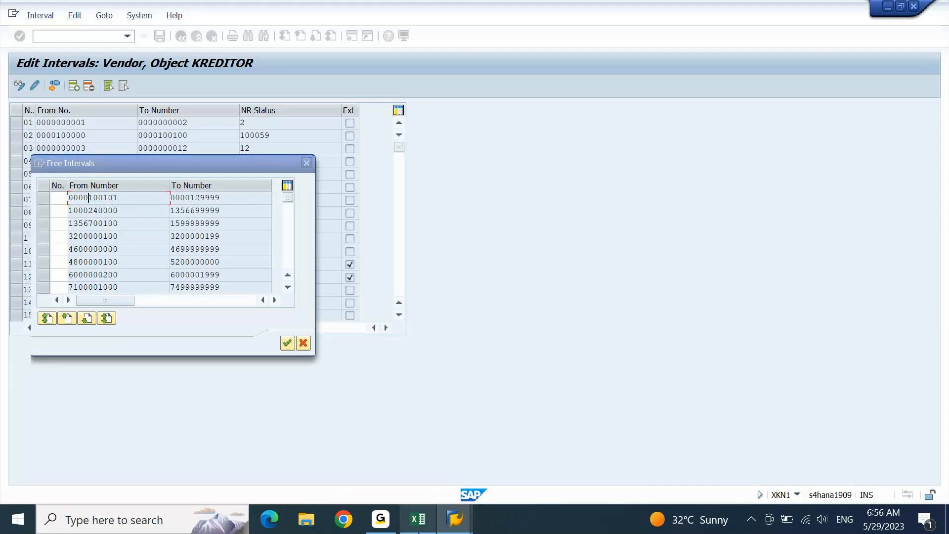
key("ctrl+v")
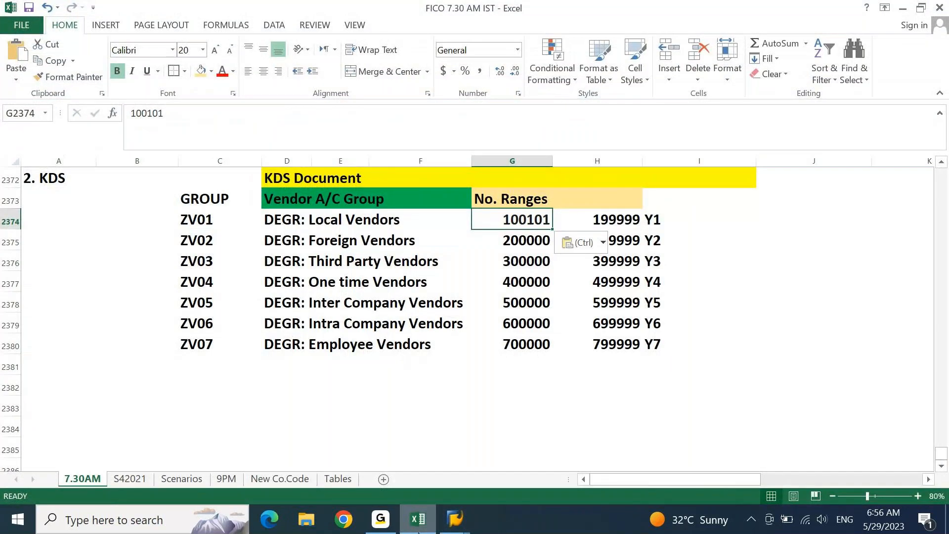
- Enter ranges ZV01 to 100199, ZV02 100201–100299, ZV03 100301–100399, ZV04 100401–100499
key("Right")
type("100")
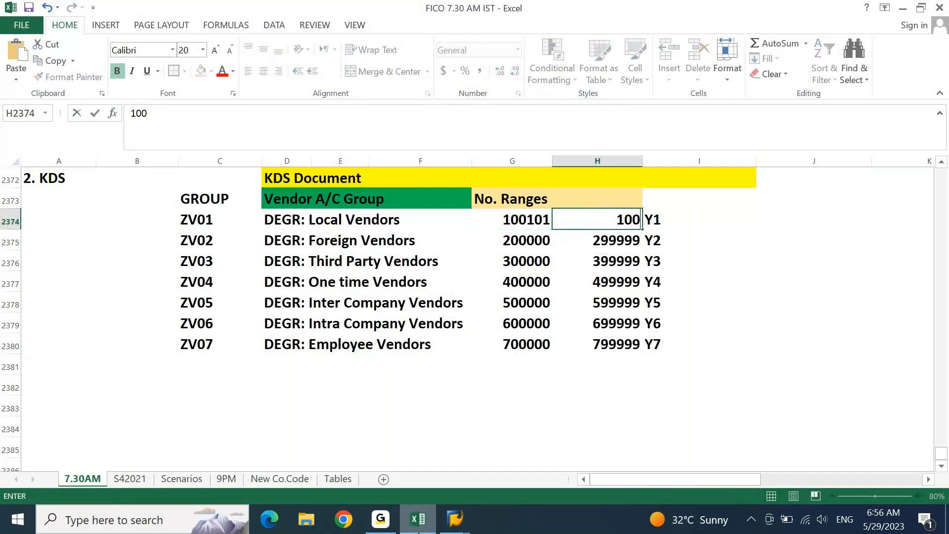
type("199")
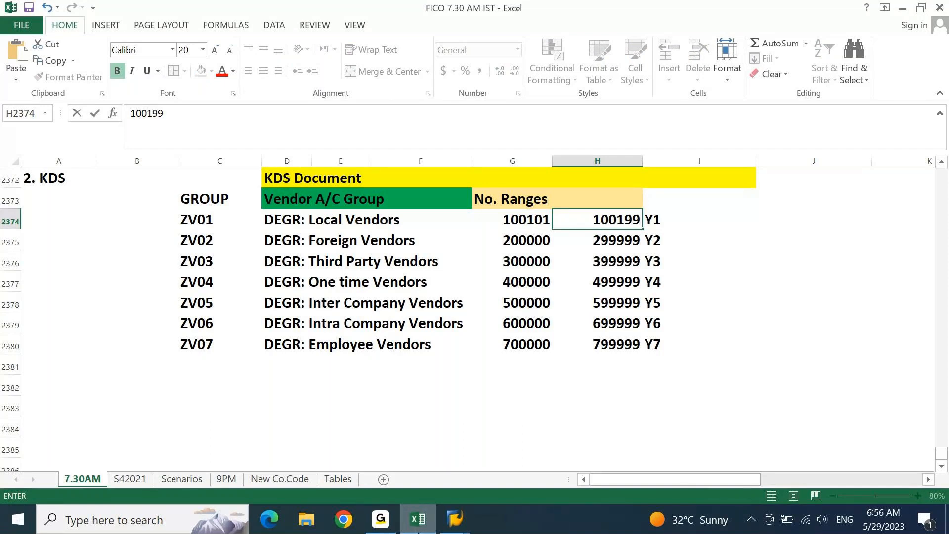
key("Return")
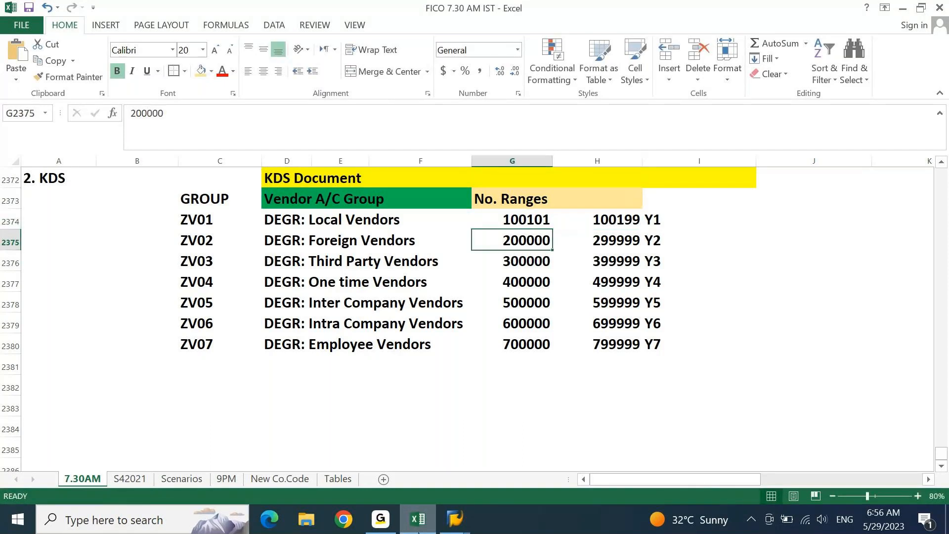
type("1002")
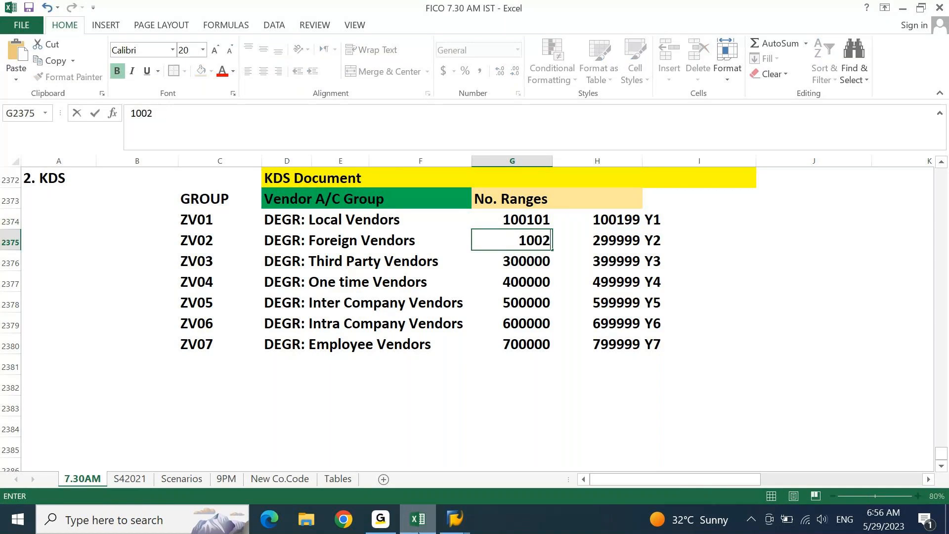
type("01")
key("Tab")
type("100299")
key("Return")
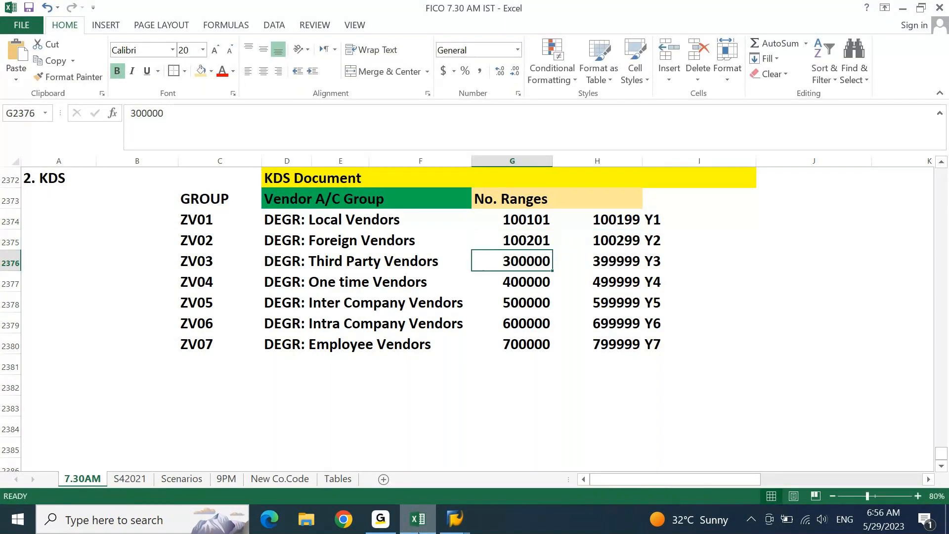
type("1")
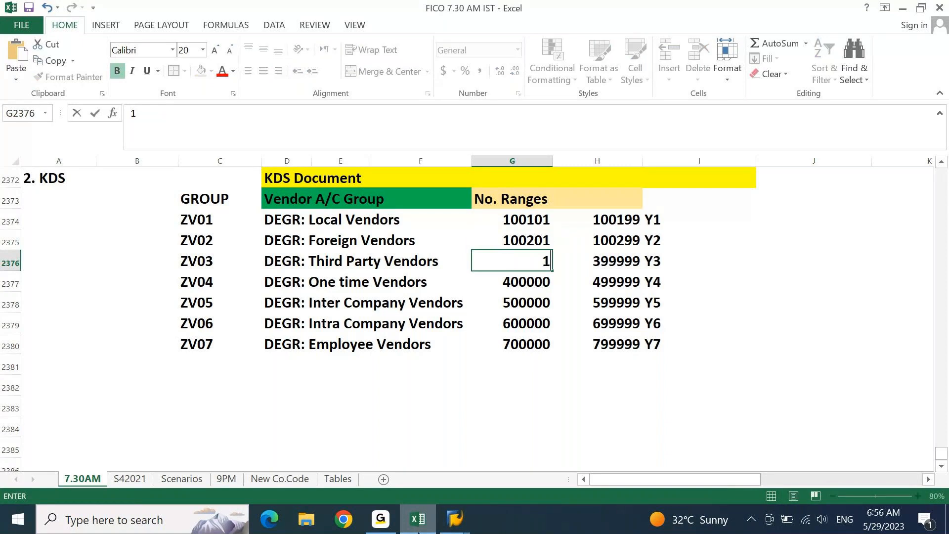
type("00301")
key("Tab")
type("100399")
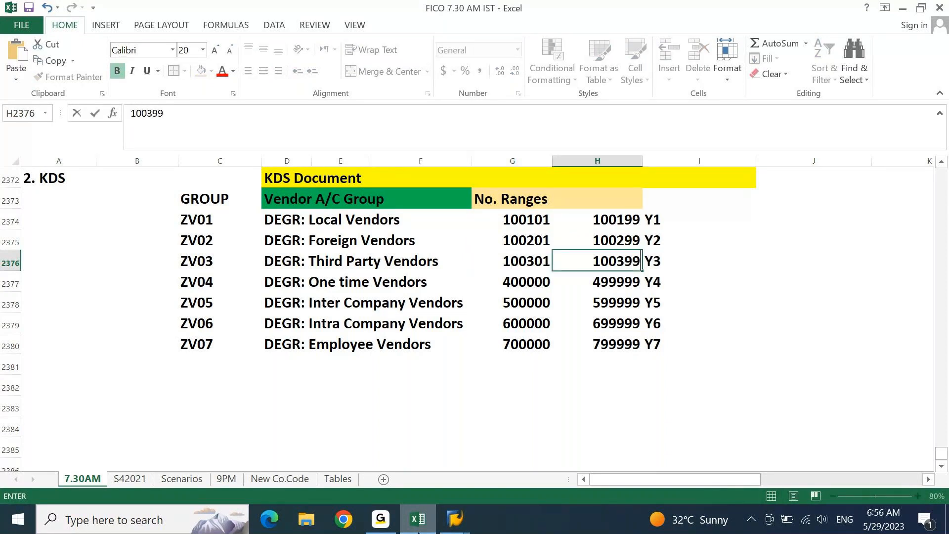
key("Return")
type("100")
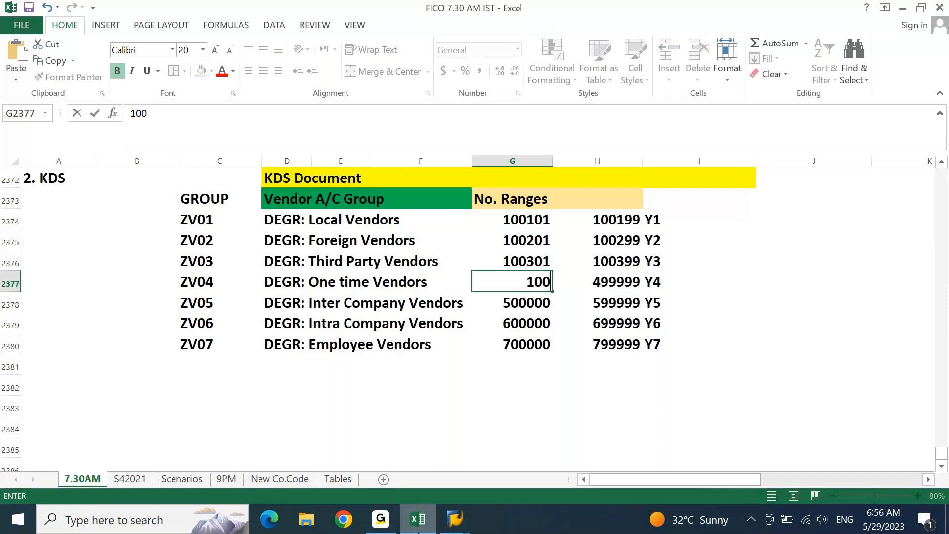
type("401")
key("Tab")
type("100499")
key("Return")
- Enter ranges ZV05 100501–100599, ZV06 100601–100699, and ZV07 100701–100799
type("100501")
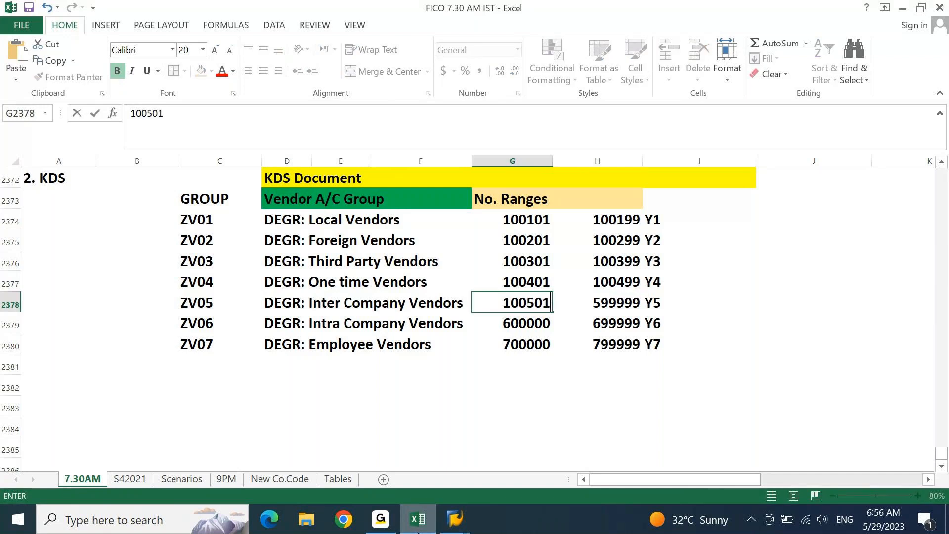
key("Tab")
type("100599")
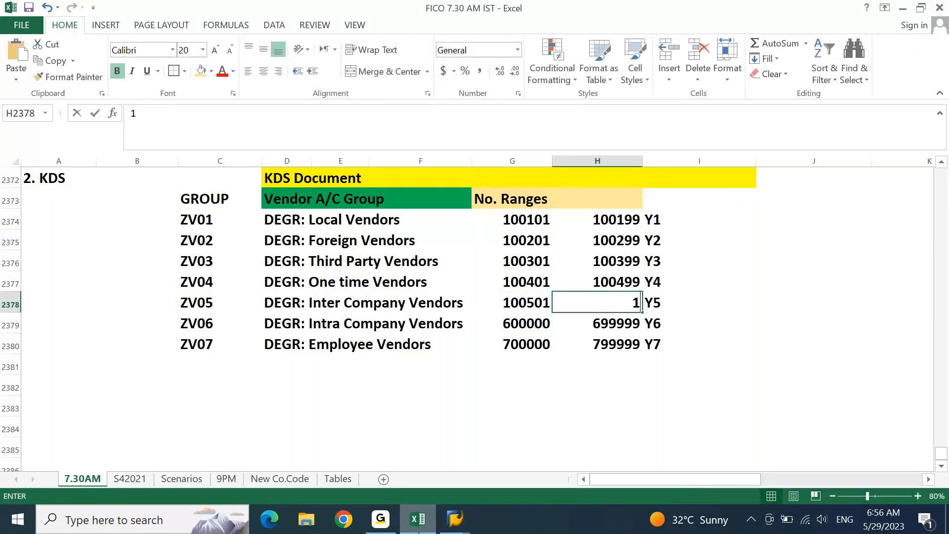
key("Return")
type("10")
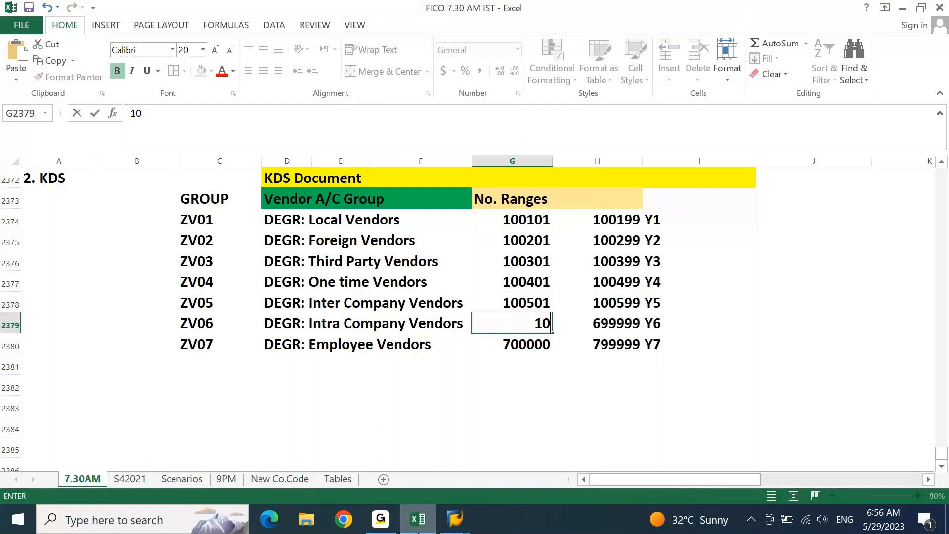
type("0601")
key("Tab")
type("100699")
key("Return")
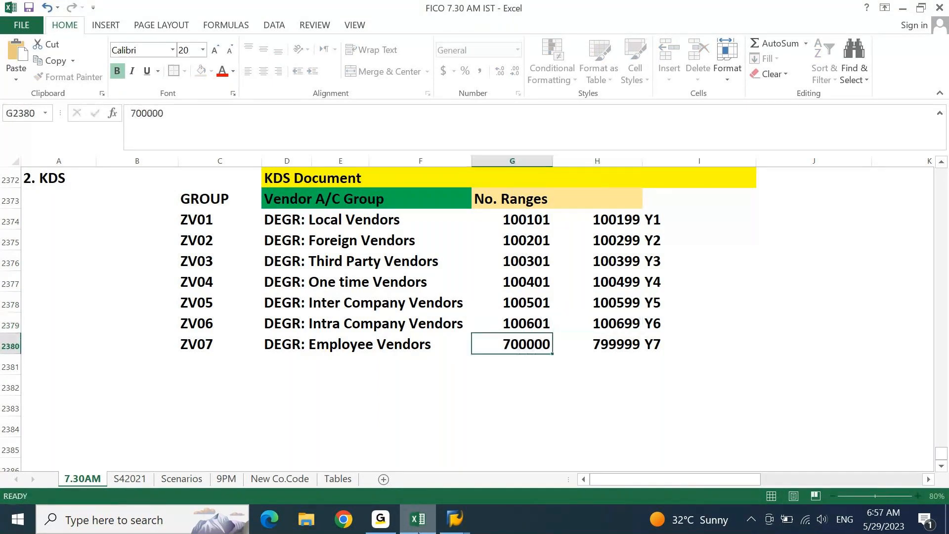
type("1")
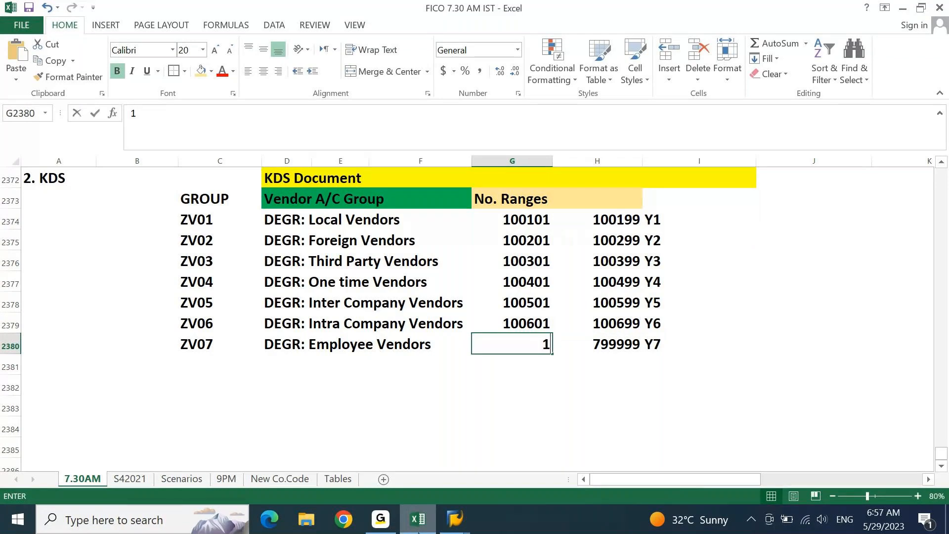
type("00701")
key("Tab")
type("100799")
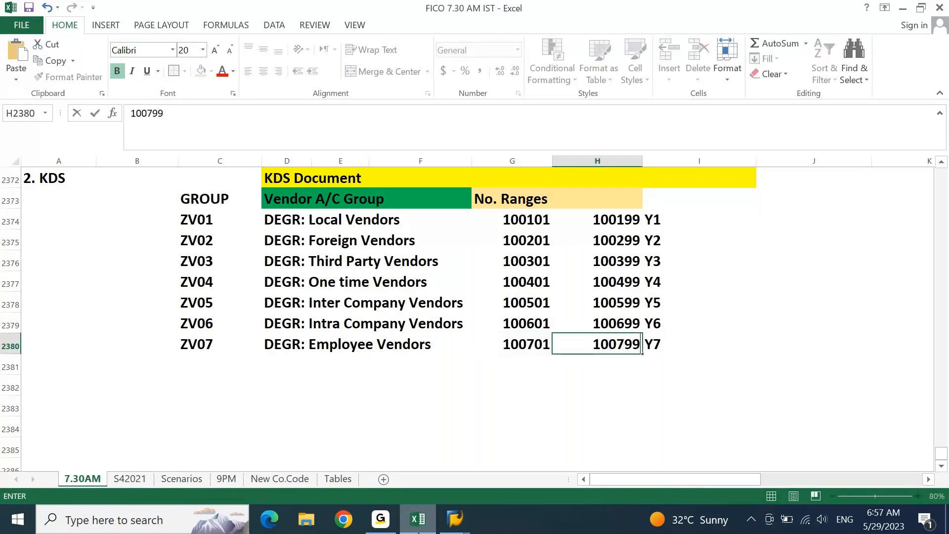
key("Return")
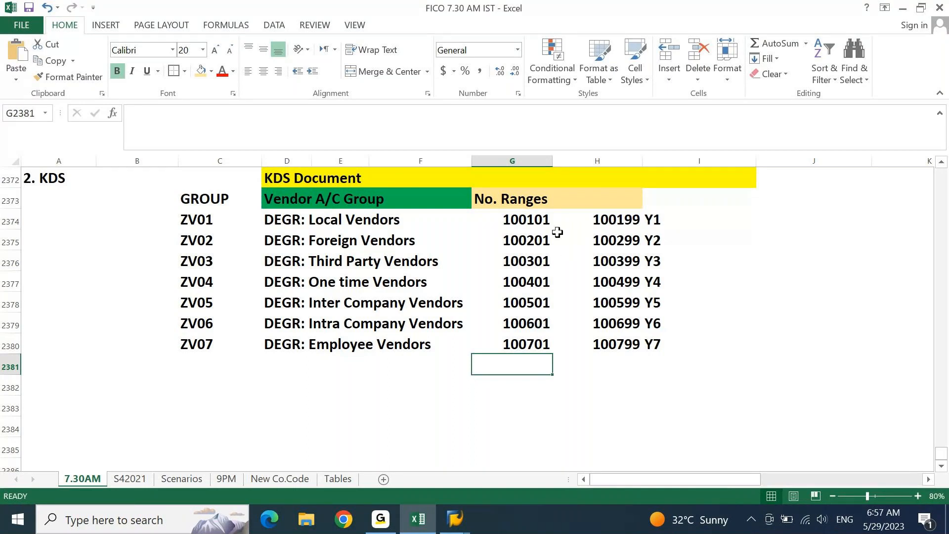
- Bring the KREDITOR interval editor forward and close the Free Intervals list
mouse_move(462, 512)
left_click(524, 452)
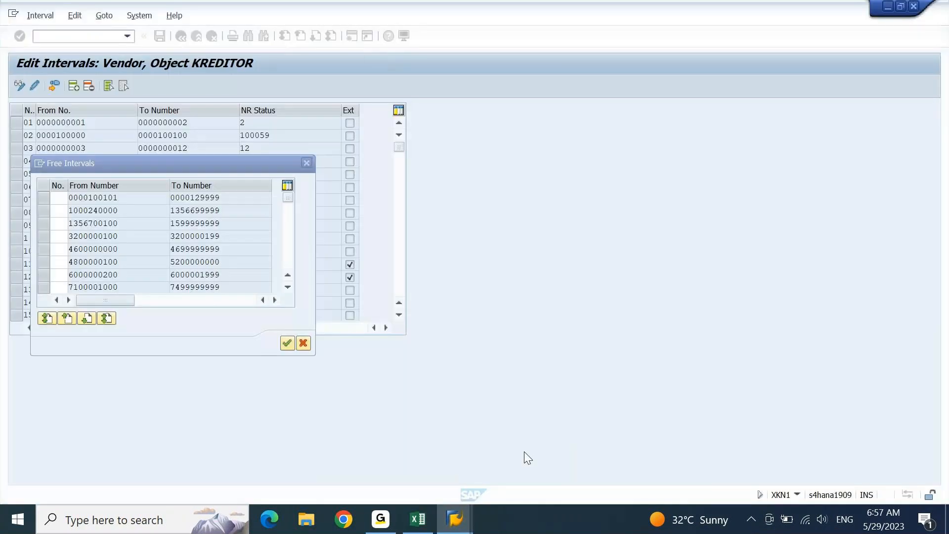
left_click(305, 164)
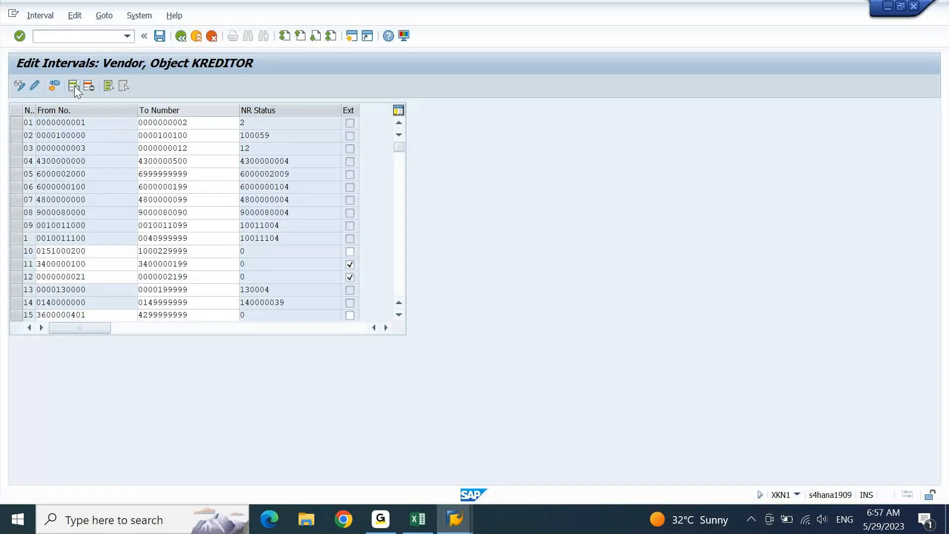
- Insert seven blank interval lines for Y1–Y7 in the KREDITOR interval table
double_click(74, 85)
left_click(74, 85)
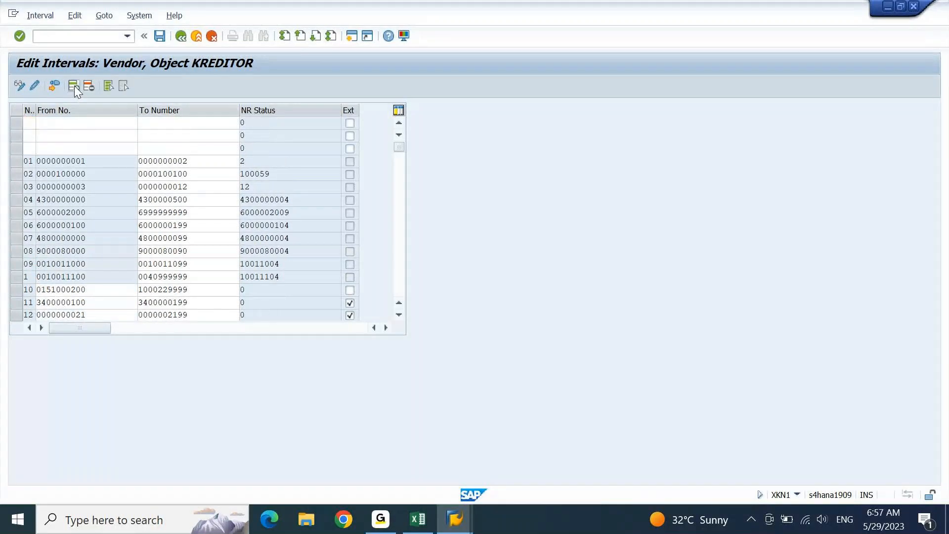
left_click(75, 86)
double_click(74, 86)
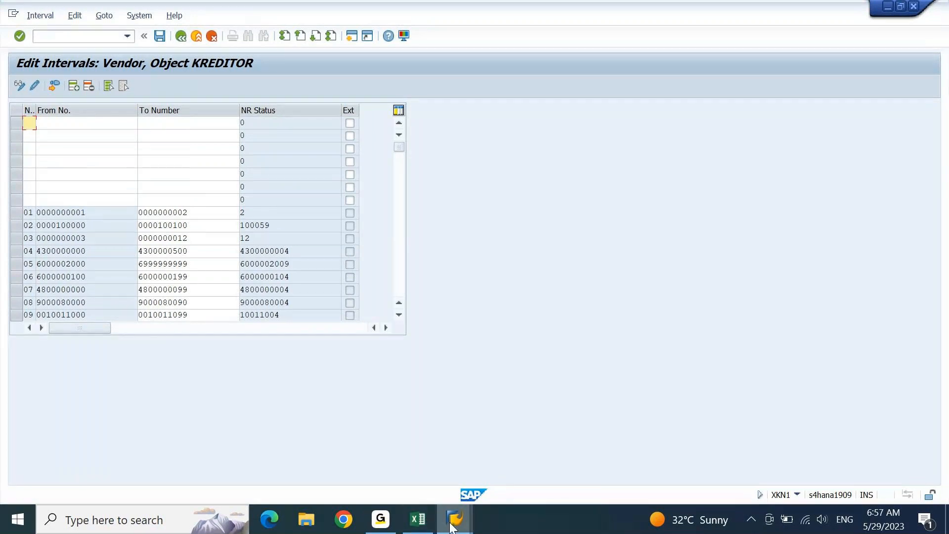
left_click(418, 524)
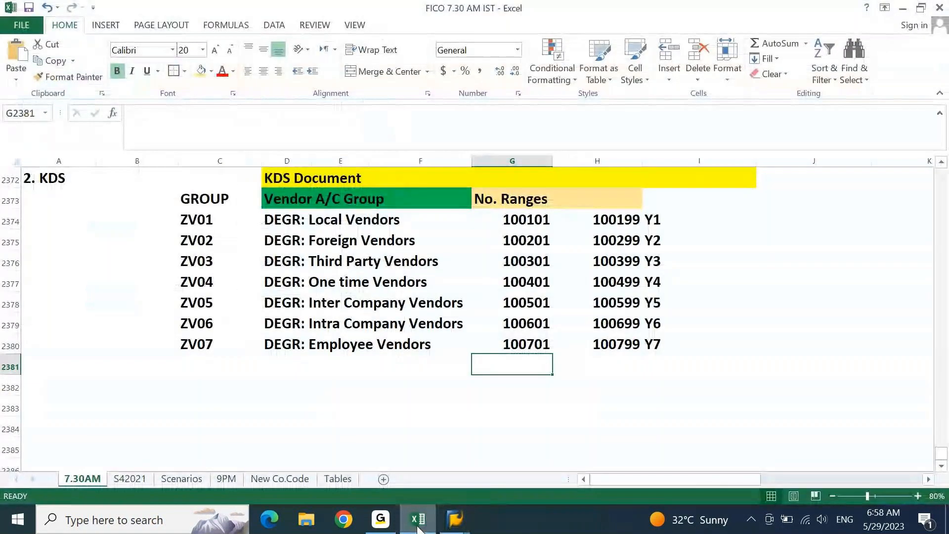
key("Up")
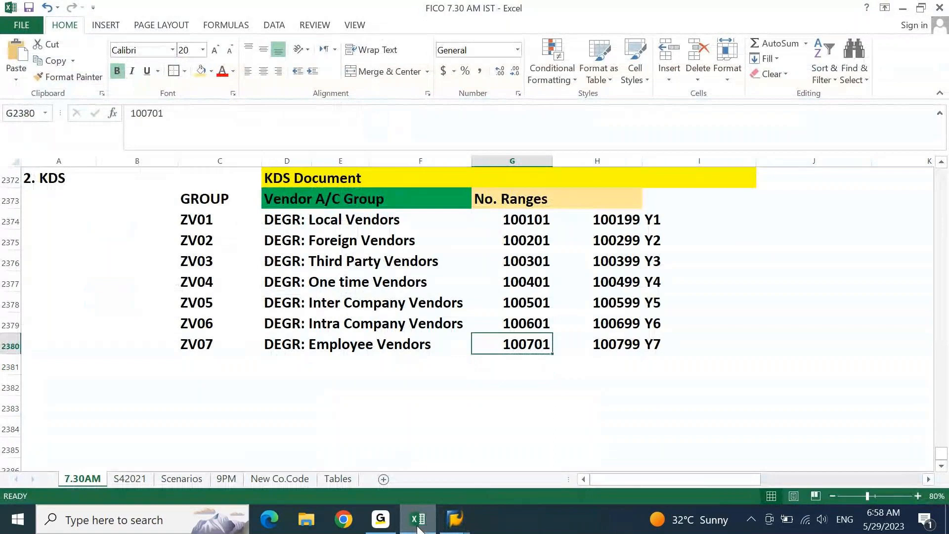
key("Up")
key("Up")
key("Up")
key("Up")
key("Up")
key("Up")
key("Right")
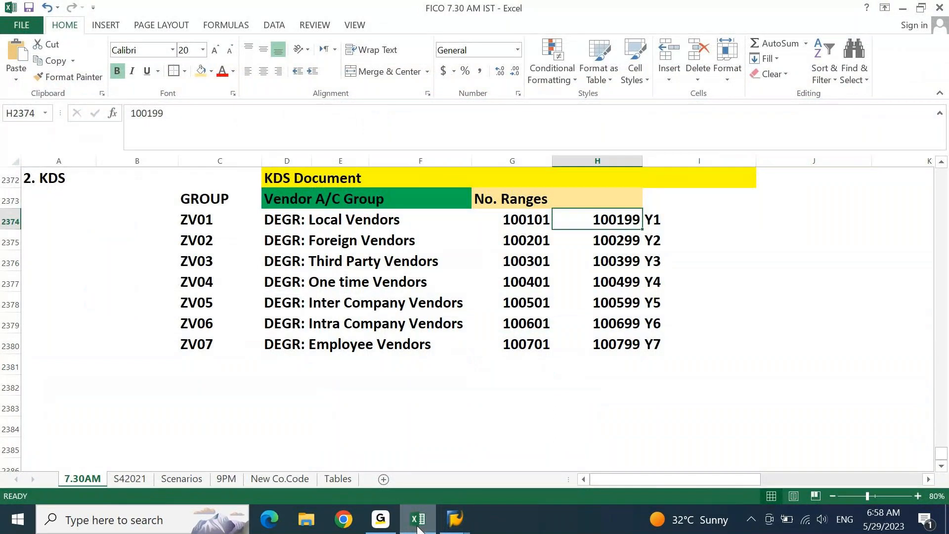
left_click(418, 525)
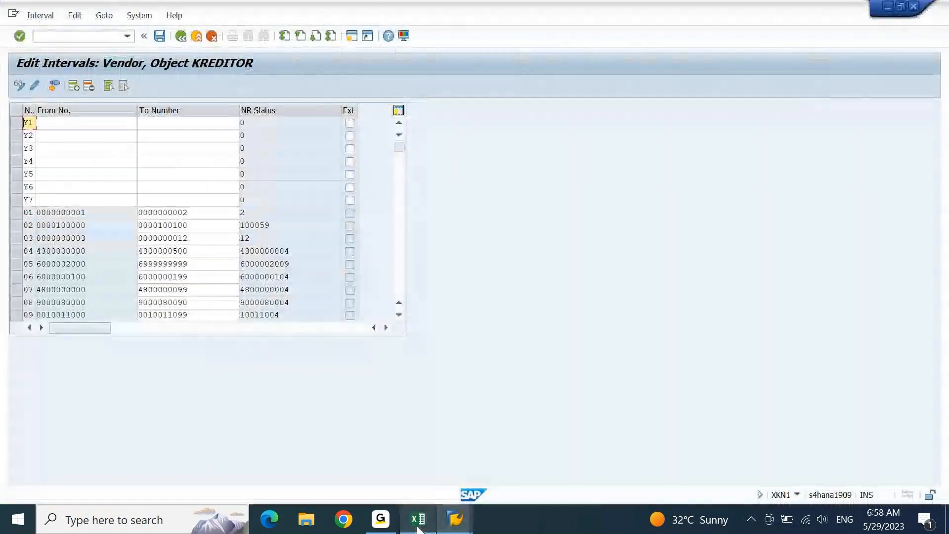
key("Tab")
- Paste start numbers 100101–100701 from the KDS sheet into intervals Y1–Y7
left_click(418, 525)
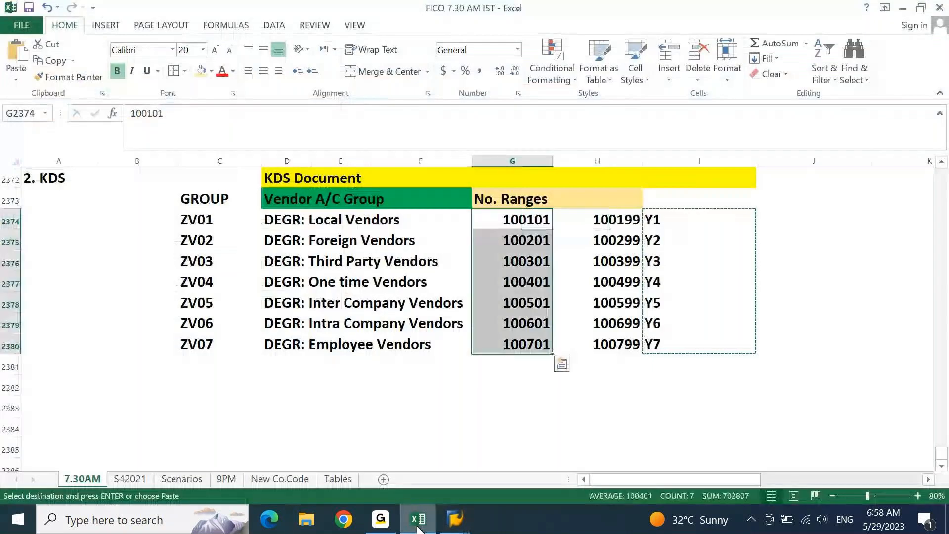
left_click(418, 525)
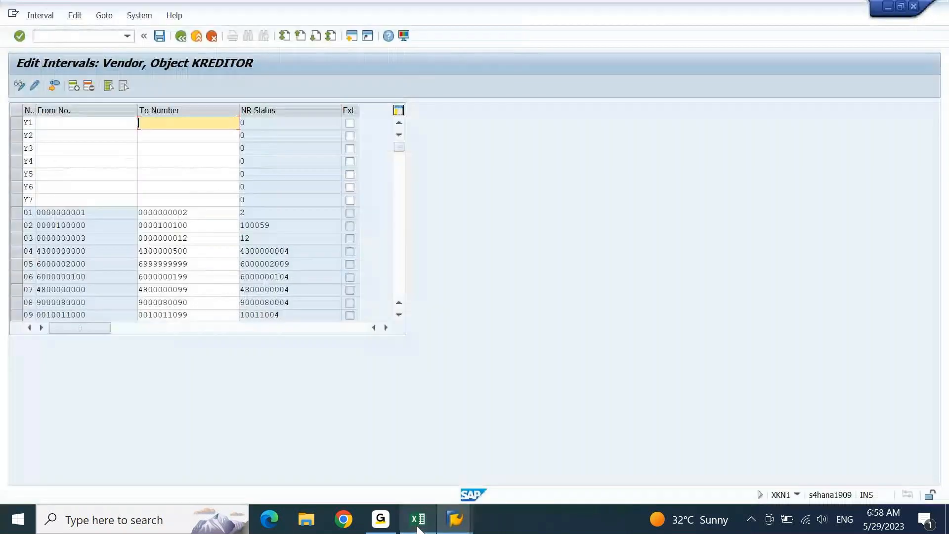
key("ctrl+v")
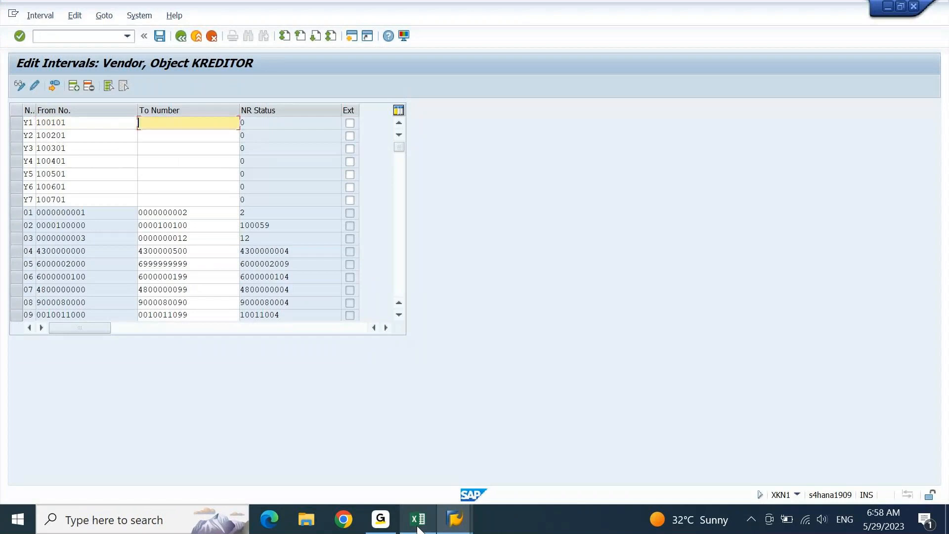
- Copy end numbers 100199–100799 from column H into the intervals and save them
key("alt+Tab")
key("Right")
key("ctrl+shift+Down")
key("Up")
key("ctrl+shift+Down")
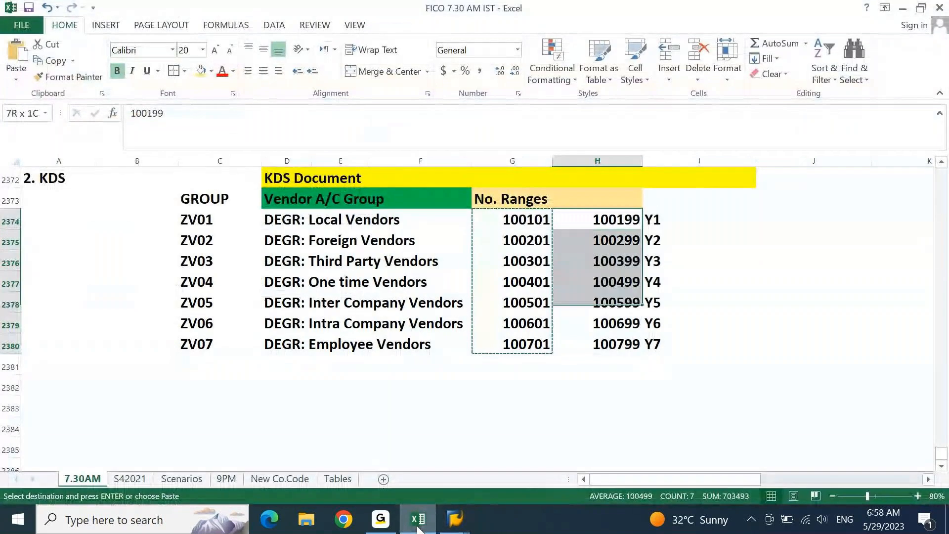
key("ctrl+c")
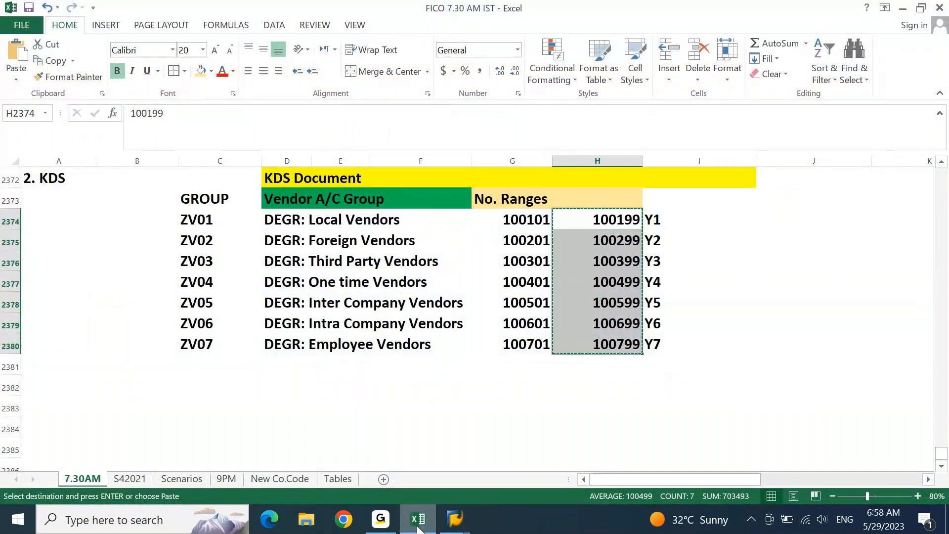
key("alt+Tab")
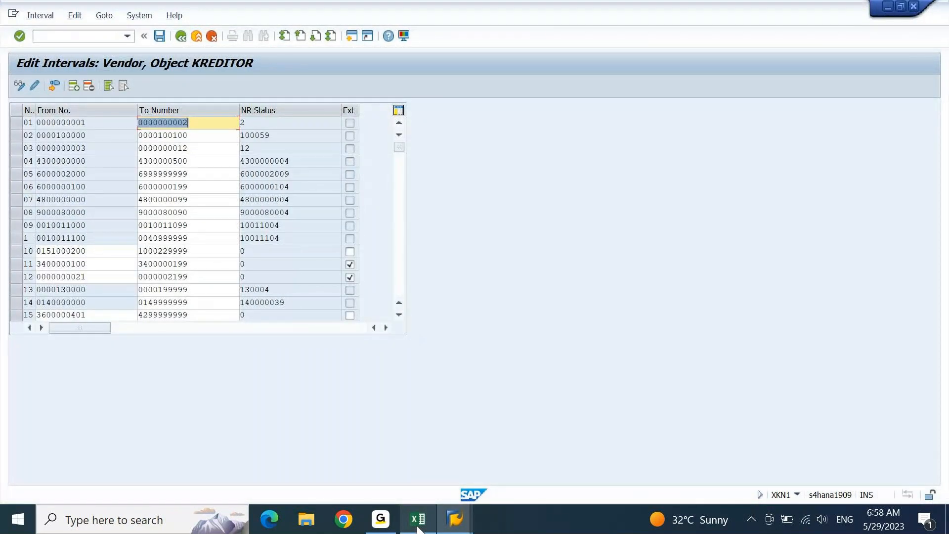
left_click(159, 37)
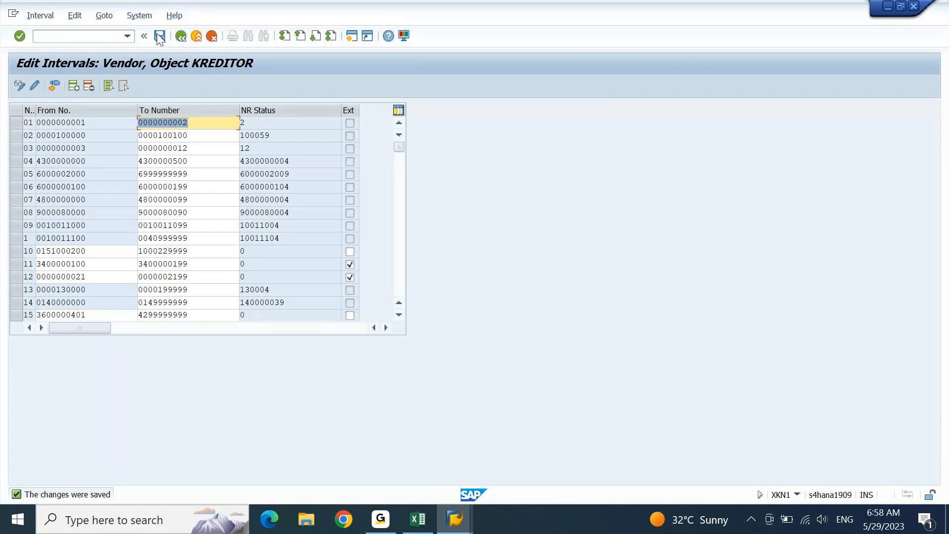
- Leave the saved interval table and return to the KDS Document table at row 2372
key("F3")
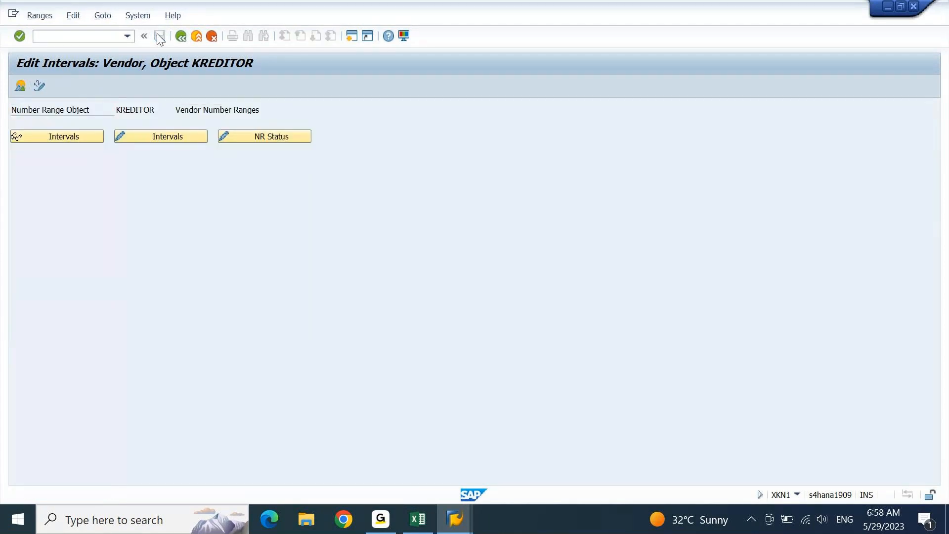
key("alt+Tab")
key("Left")
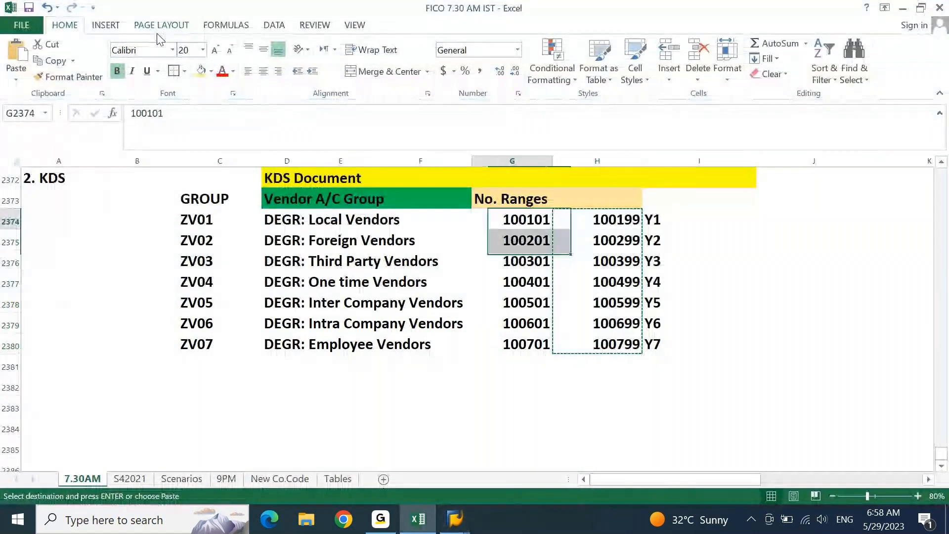
key("Escape")
key("Left")
key("Left")
key("Left")
key("Left")
key("Left")
key("Left")
key("Up")
key("Up")
key("Up")
key("Up")
key("Up")
key("Up")
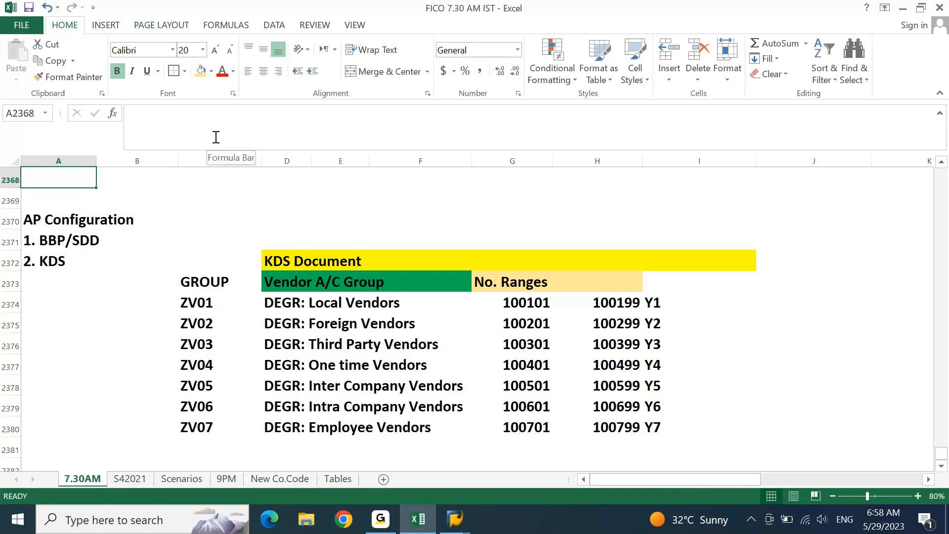
key("Down")
key("Down")
key("Down")
key("Down")
key("Down")
key("Down")
key("Down")
key("Down")
key("Down")
key("Down")
key("Down")
key("Down")
key("Down")
key("Down")
key("Down")
key("Down")
key("Down")
key("Down")
key("Down")
key("Down")
key("Down")
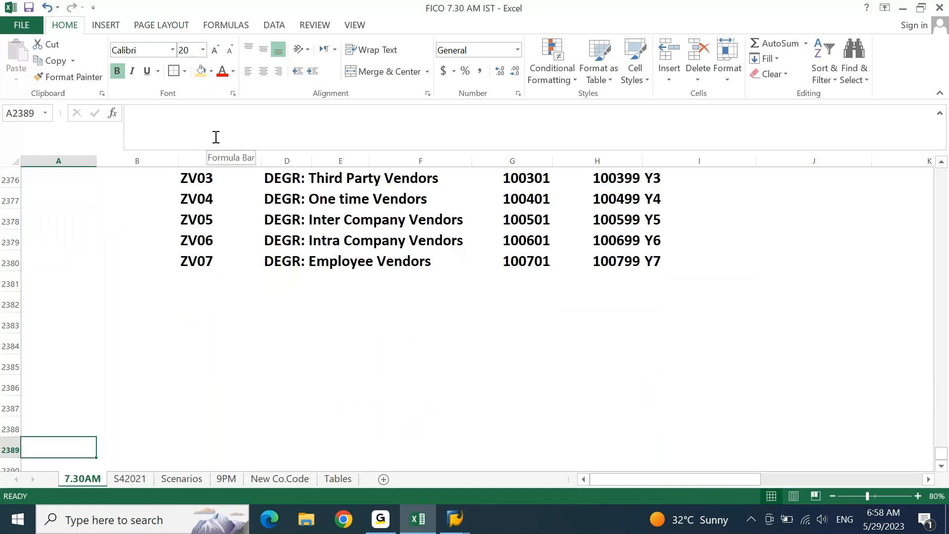
key("ctrl+Up")
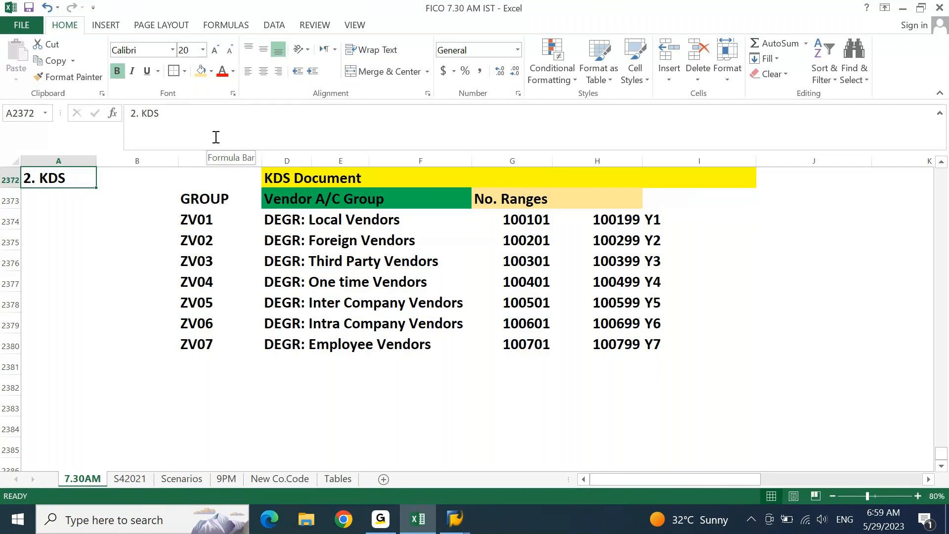
- Run transaction OBD2 to assign vendor account groups to number ranges
mouse_move(455, 519)
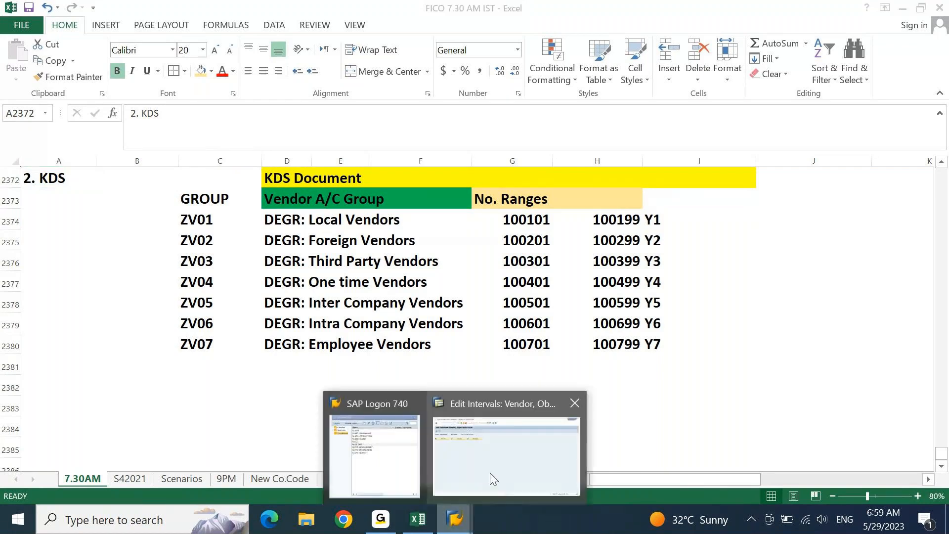
left_click(490, 472)
type("/n")
key("Return")
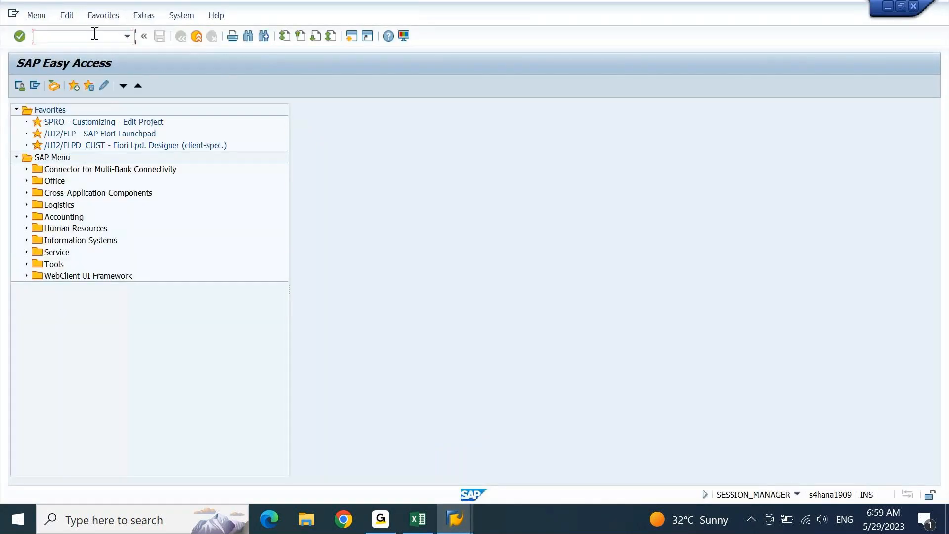
type("o")
type("bd2")
key("Return")
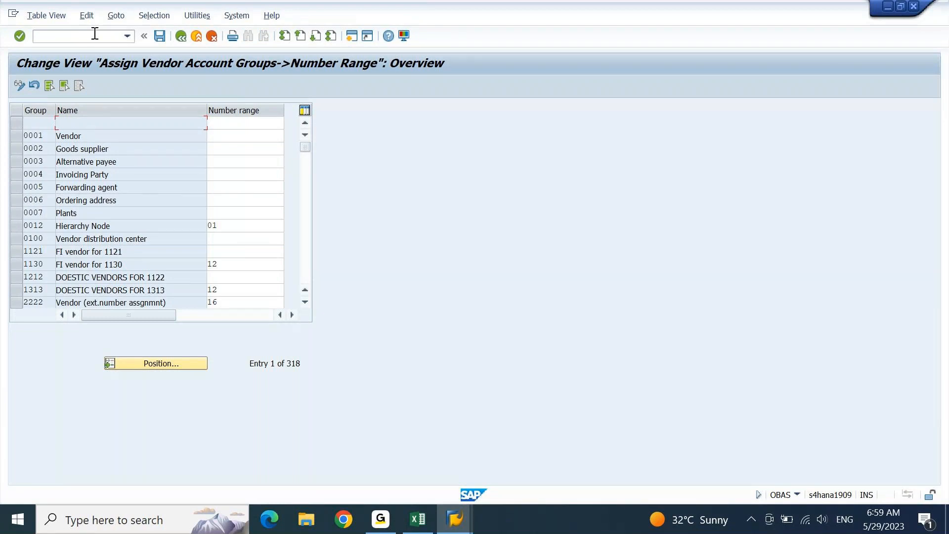
- Position the account group list at ZV01
left_click(175, 363)
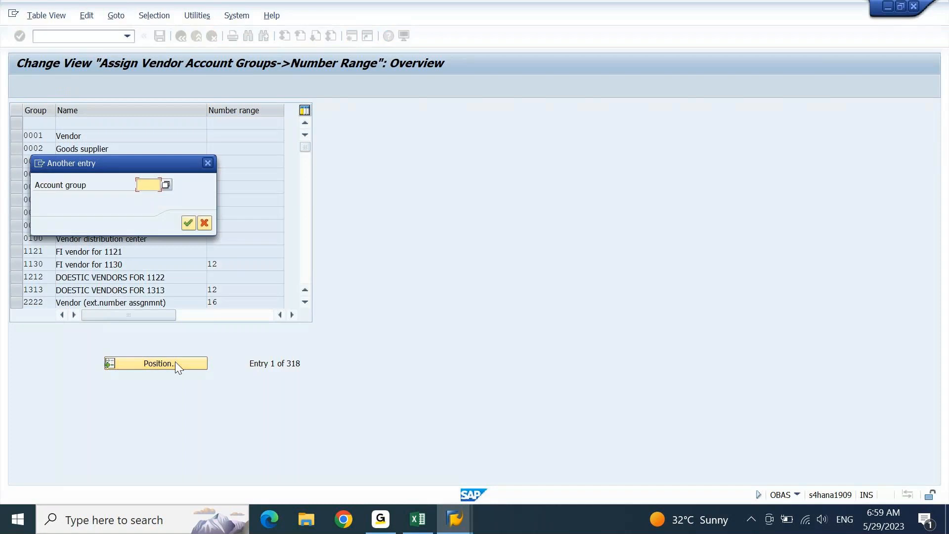
type("zv01")
key("Return")
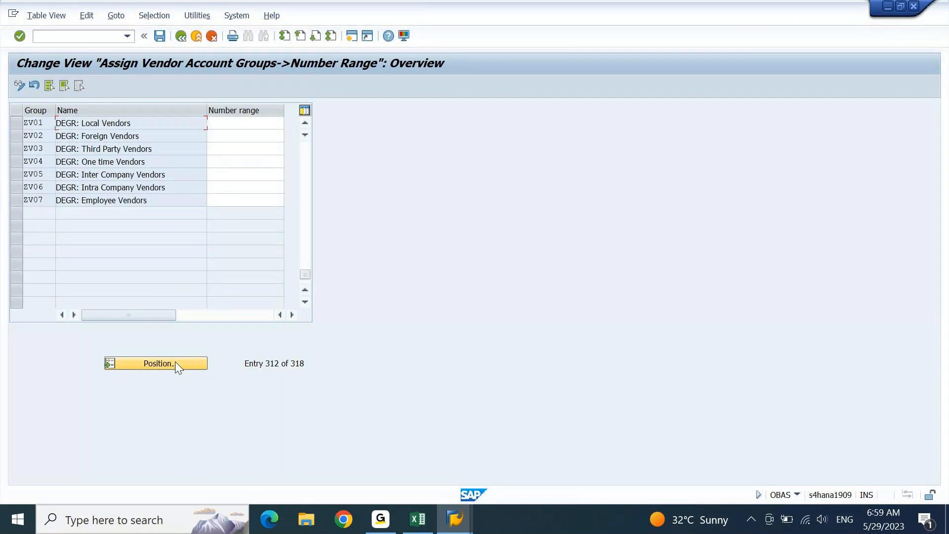
- Copy range codes Y1–Y7 from the KDS sheet and paste them against groups ZV01–ZV07
left_click(257, 127)
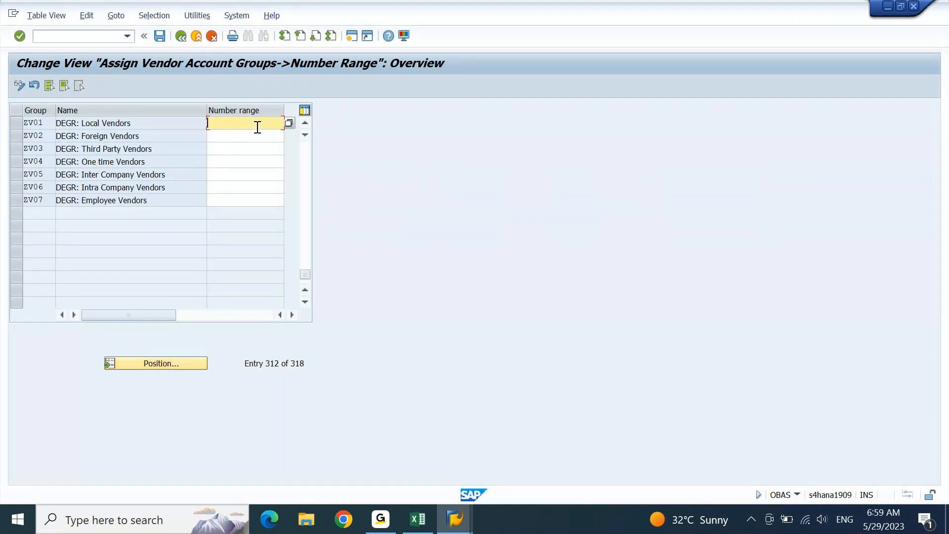
left_click(418, 519)
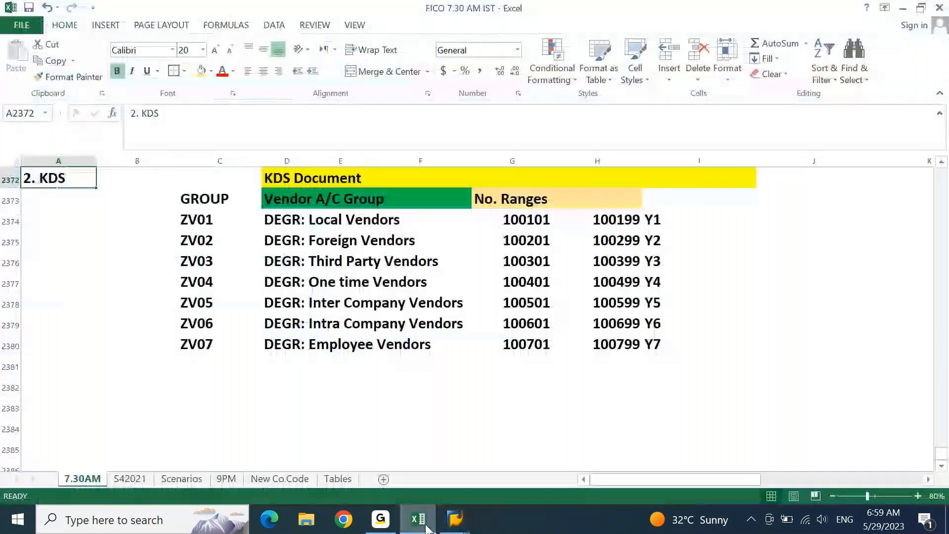
left_click(658, 221)
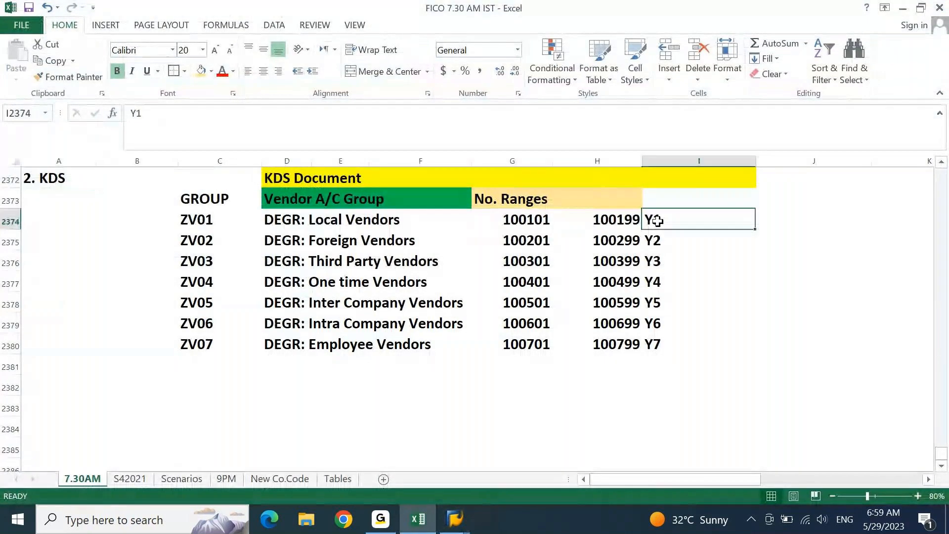
key("ctrl+shift+Down")
key("ctrl+c")
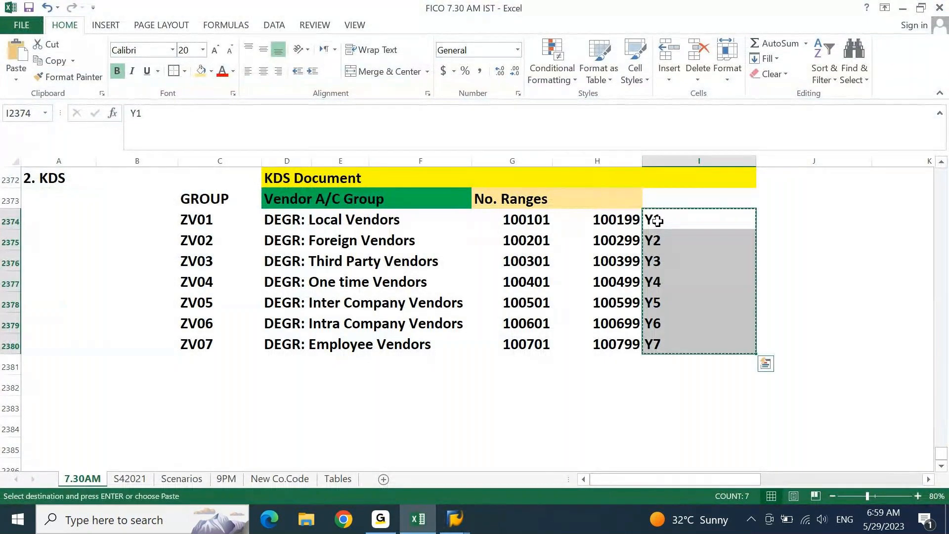
key("alt+Tab")
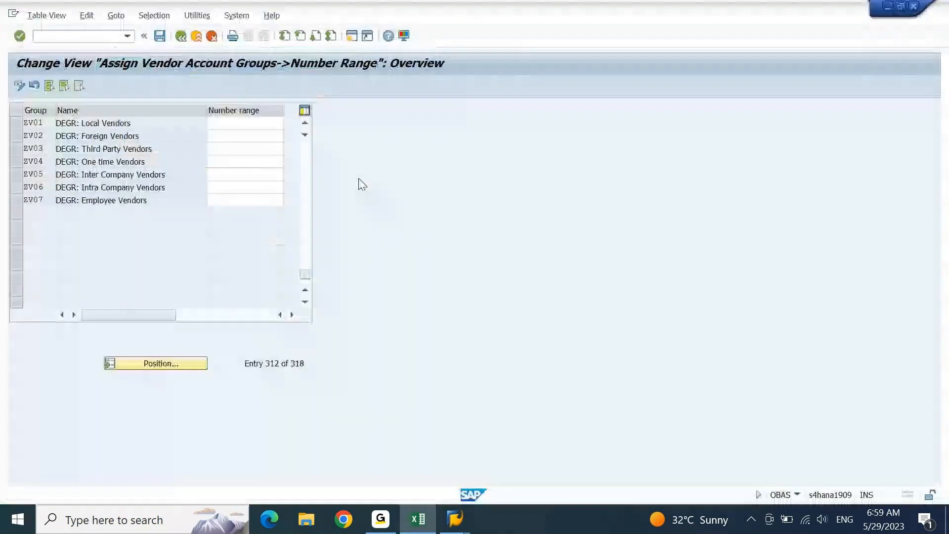
left_click(258, 130)
key("ctrl+v")
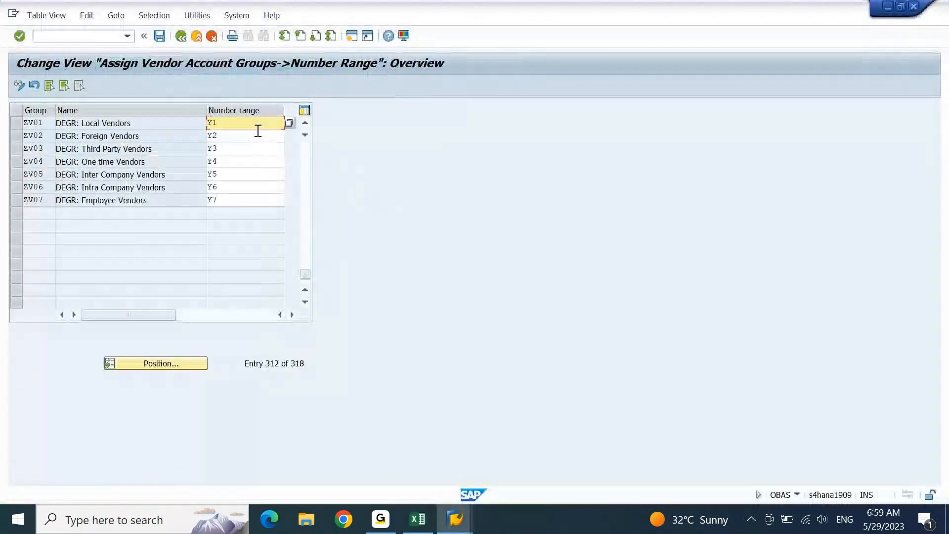
key("Return")
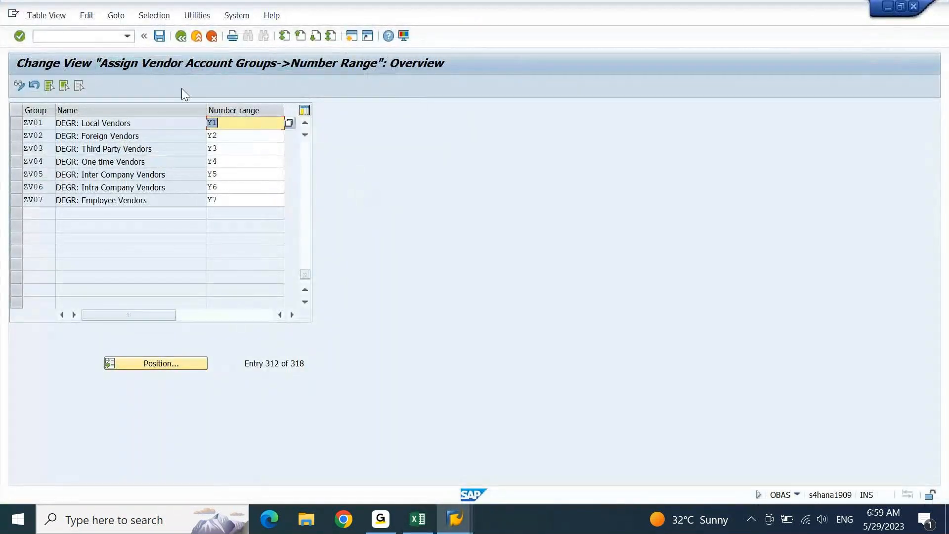
- Save the assignments under the customizing request and return to SAP Easy Access
left_click(161, 37)
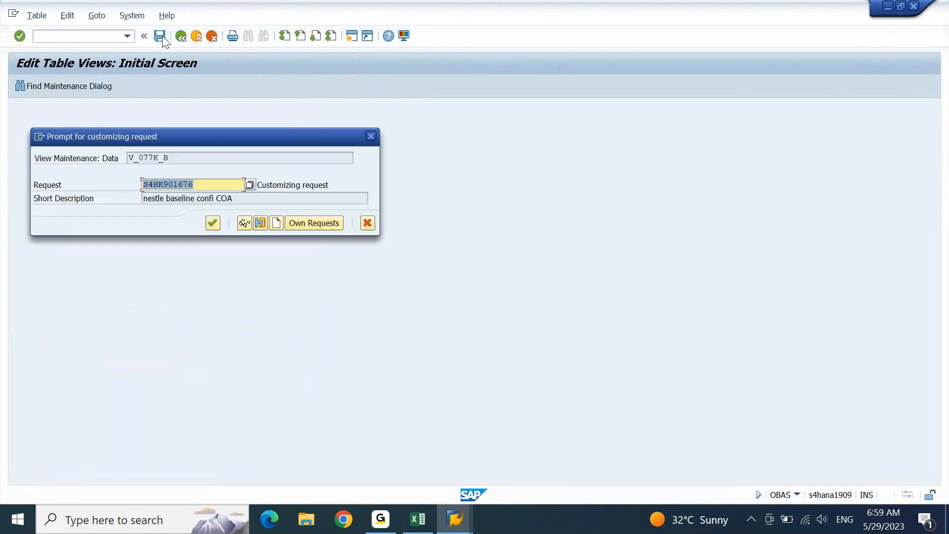
key("Return")
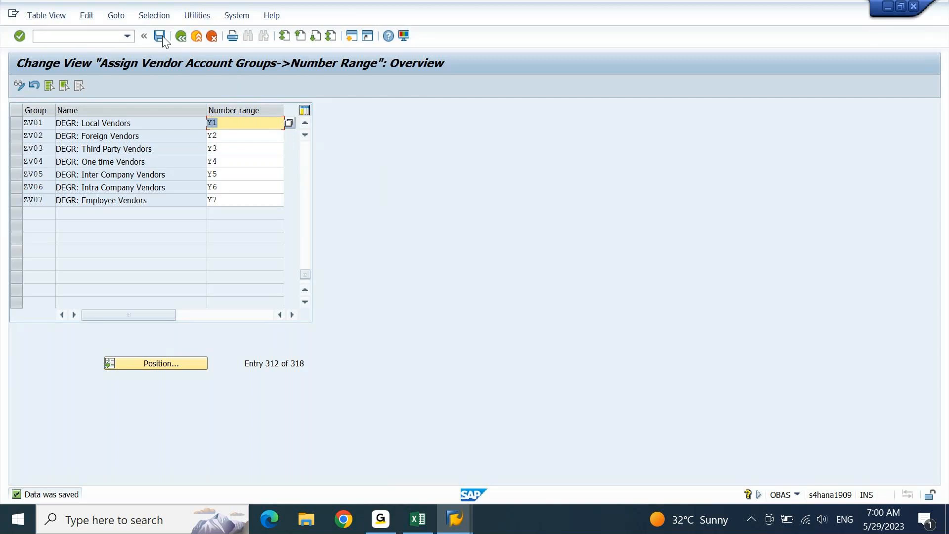
key("F3")
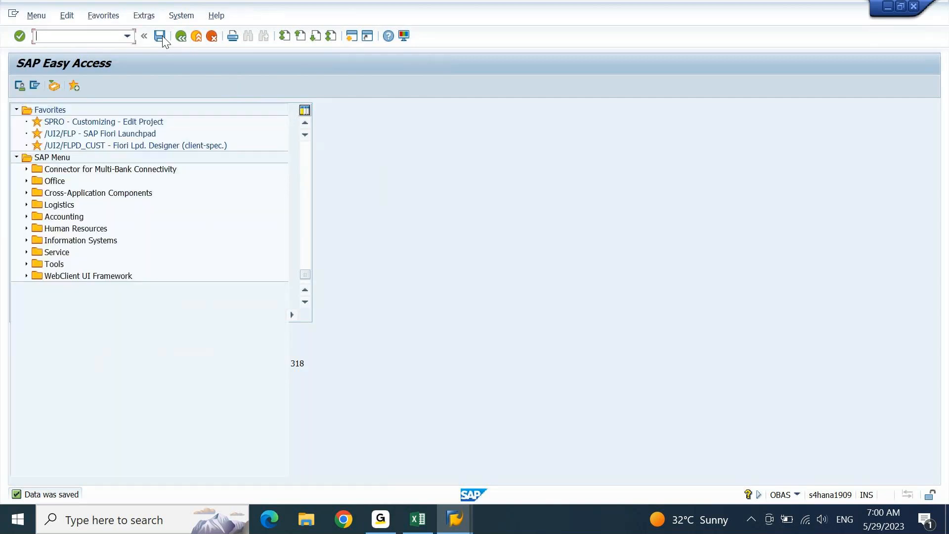
- Review the vendor configuration steps: account groups, number ranges, assignment and reconciliation account
left_click(417, 526)
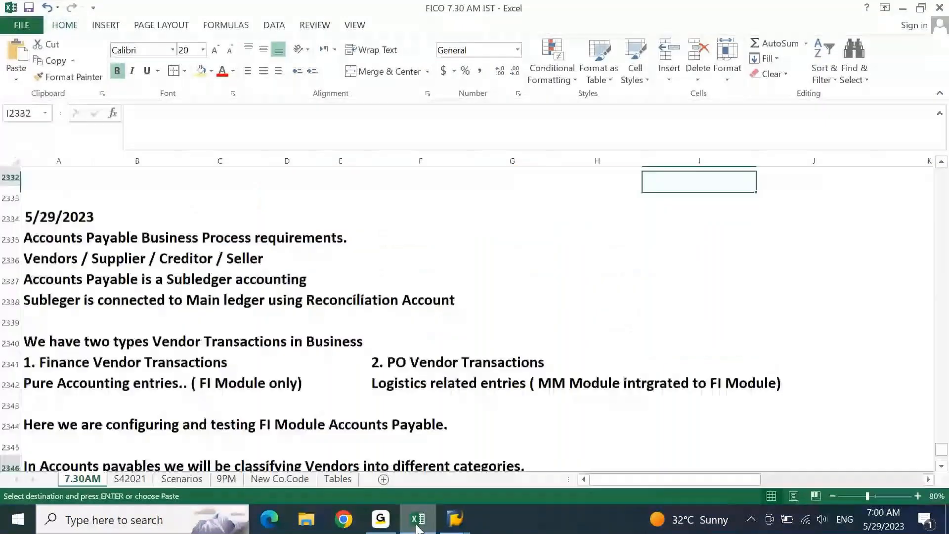
key("Page_Up")
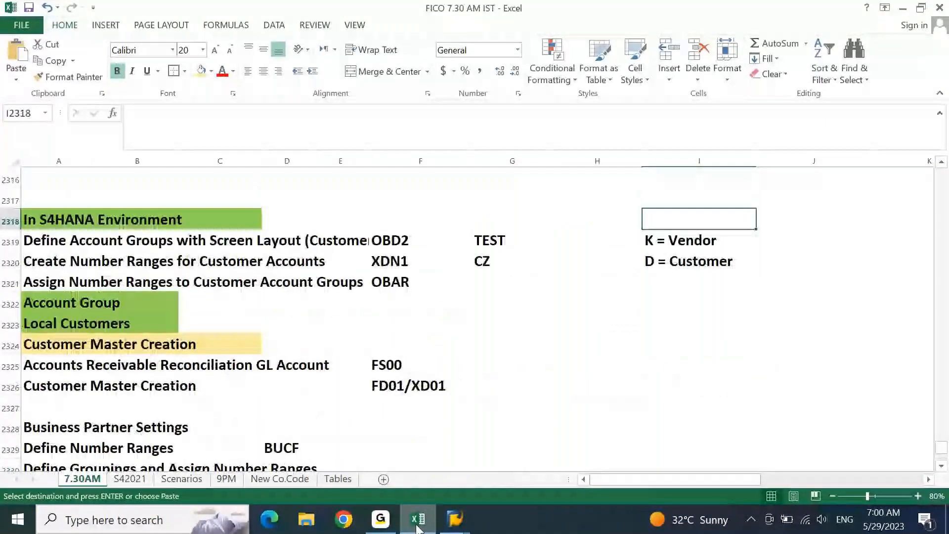
key("Page_Up")
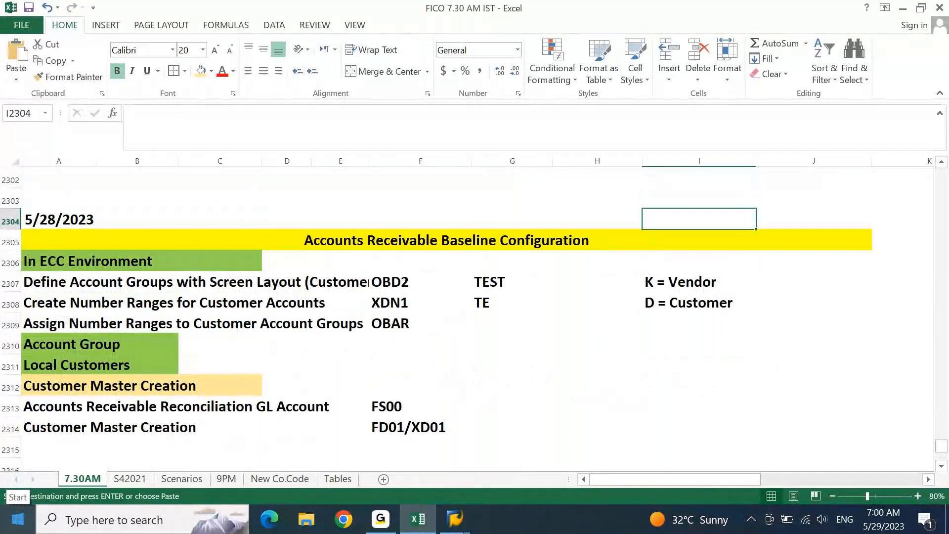
key("Page_Up")
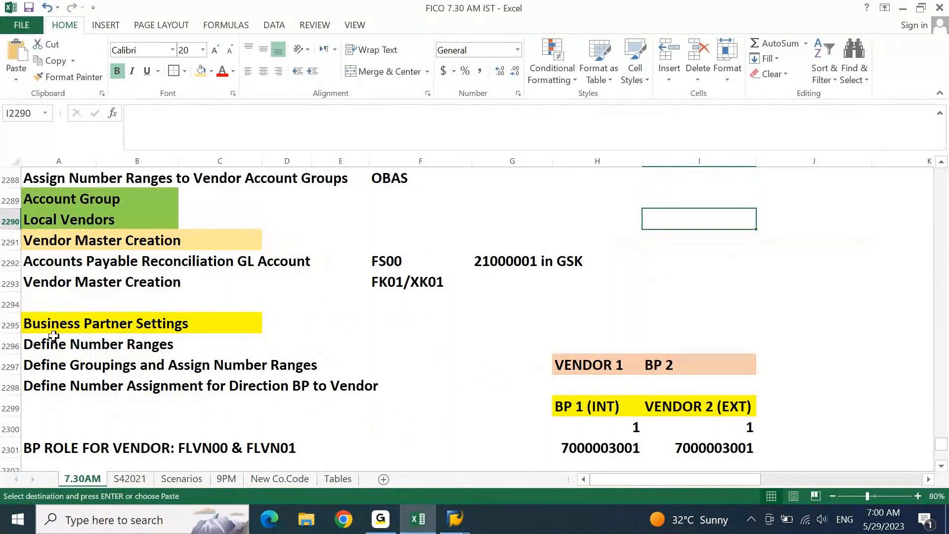
left_click(46, 240)
key("Up")
key("Up")
key("Up")
key("Up")
key("Up")
key("Up")
key("Up")
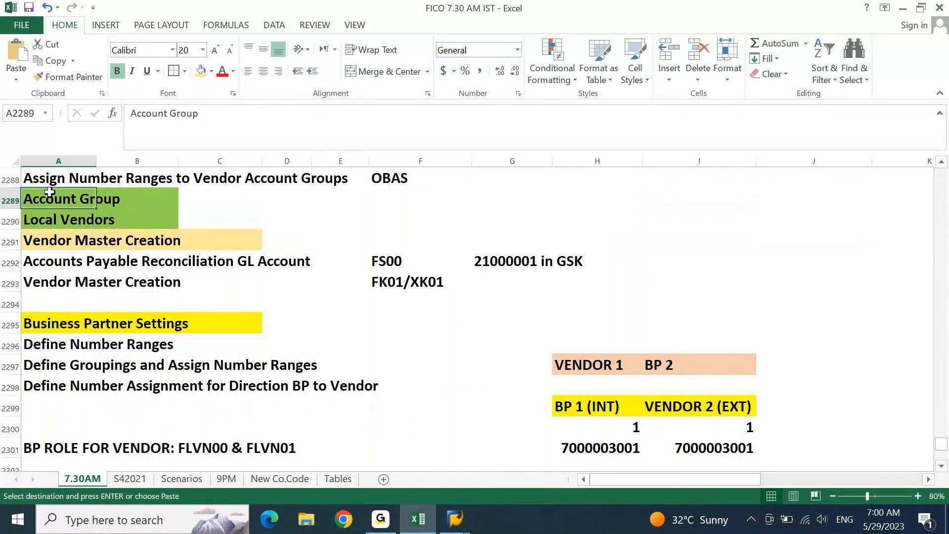
left_click(45, 218)
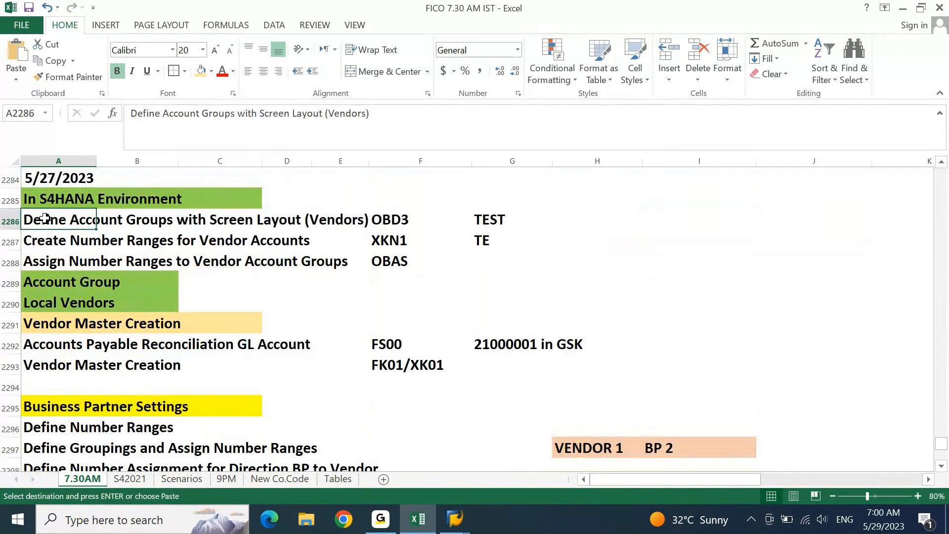
left_click(43, 242)
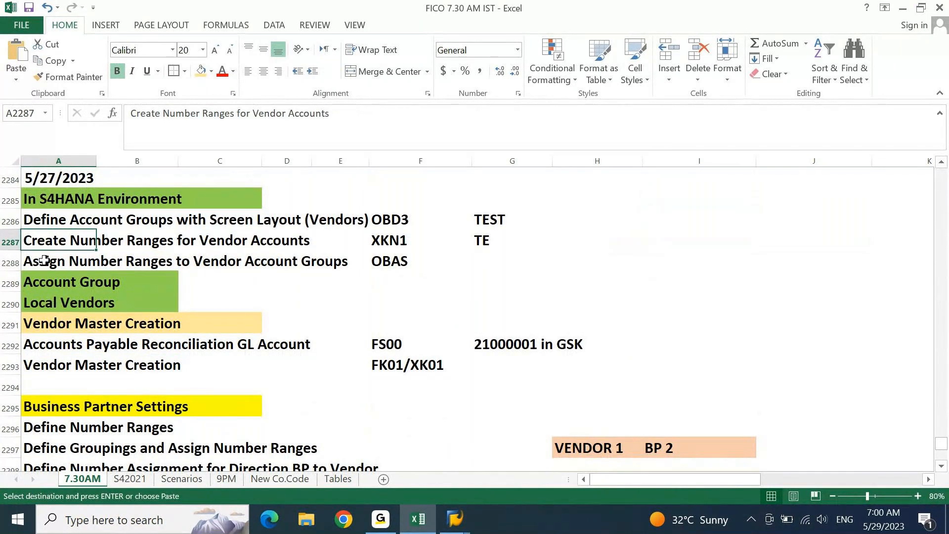
left_click(44, 260)
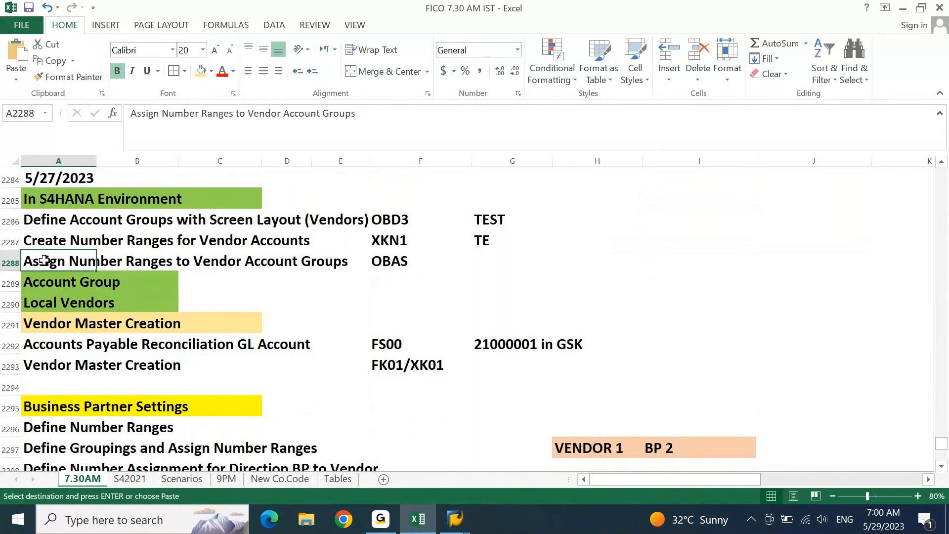
left_click(48, 352)
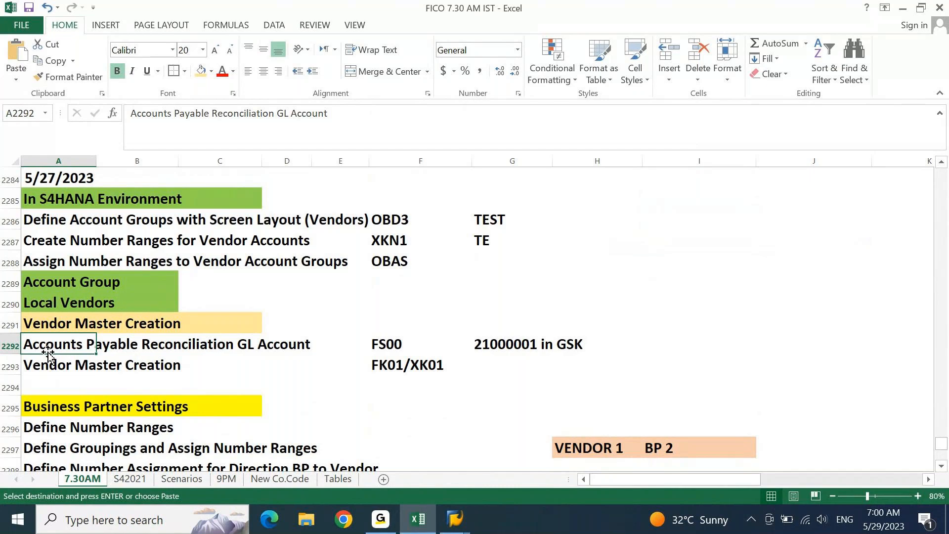
- Scroll down to the KDS Document vendor group table, then go back to SAP
key("Page_Down")
key("Page_Down")
key("Page_Down")
key("Page_Down")
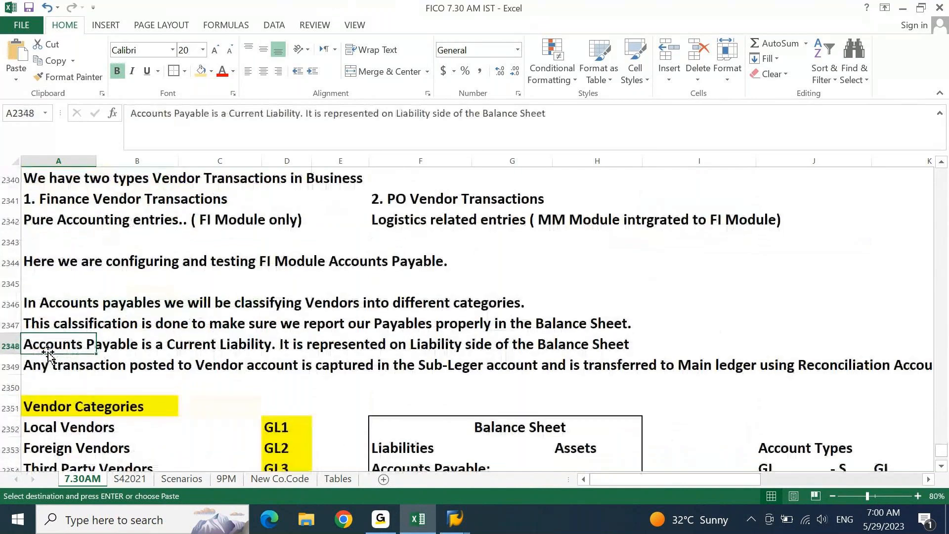
key("Page_Down")
key("Page_Down")
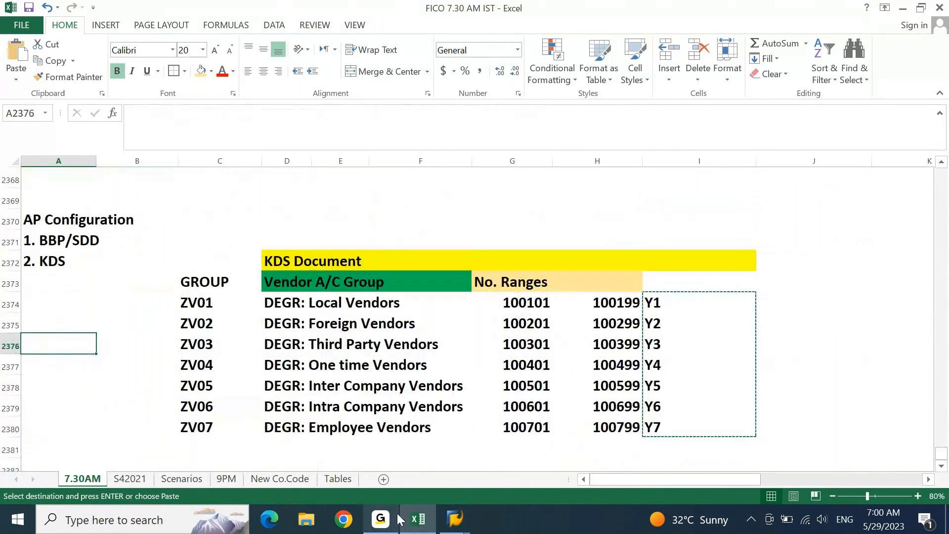
mouse_move(455, 519)
left_click(509, 447)
- Run FS00 to edit G/L accounts centrally for company code DEIN
left_click(33, 35)
type("fs00")
key("Return")
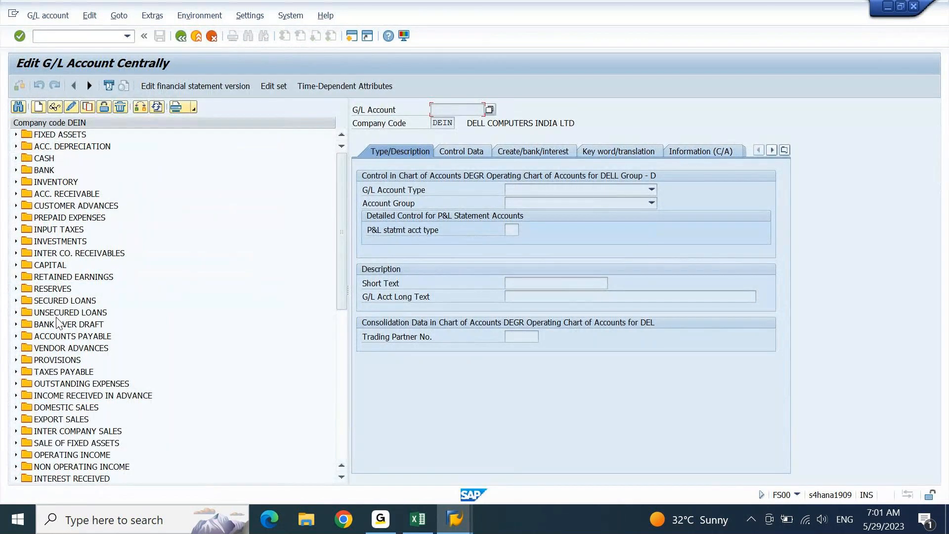
- Expand ACCOUNTS PAYABLE and select account 24100000 Acc. Payable: Local
left_click(15, 336)
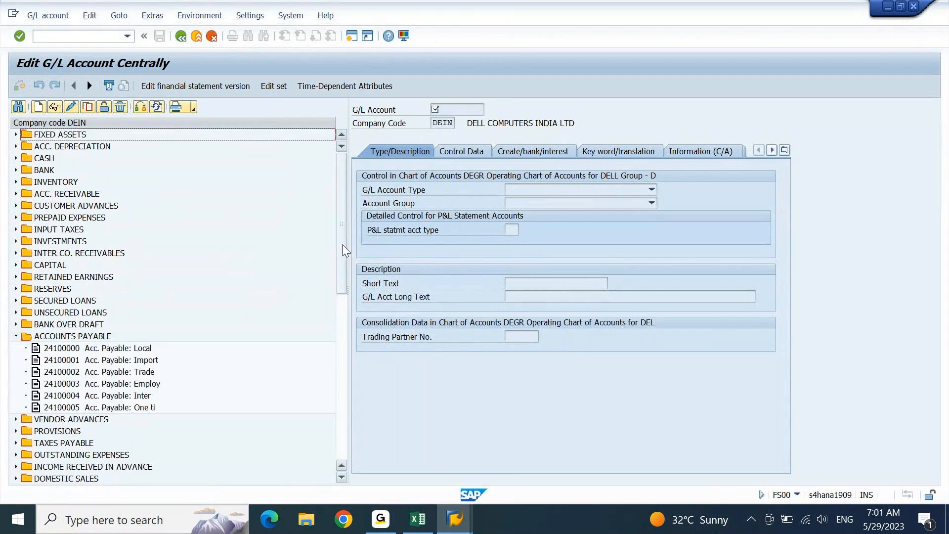
scroll(345, 251, "down", 3)
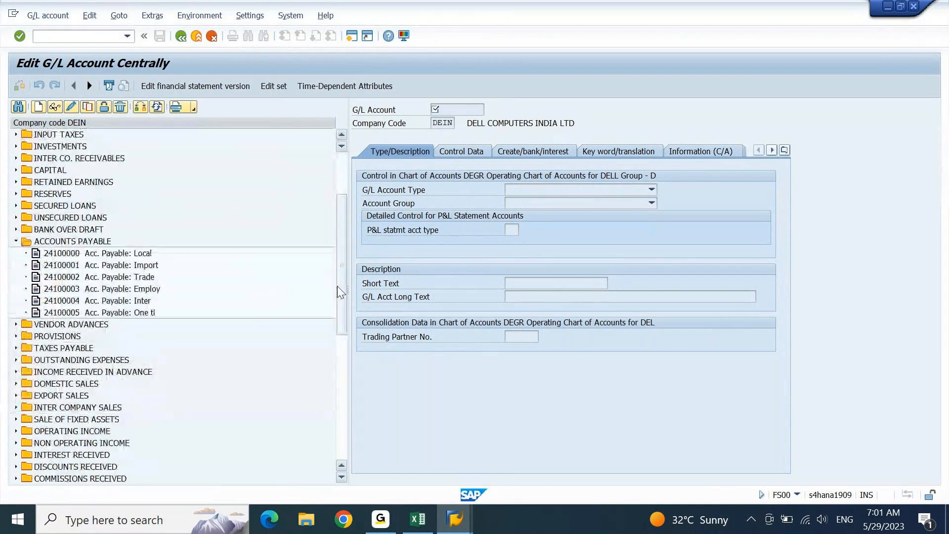
left_click(145, 253)
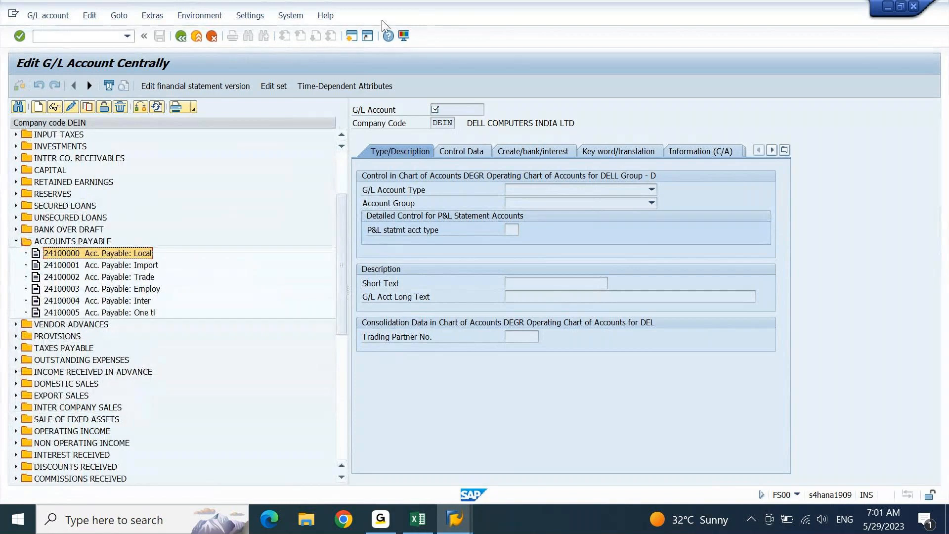
key("Down")
key("Down")
key("Down")
key("Down")
key("Down")
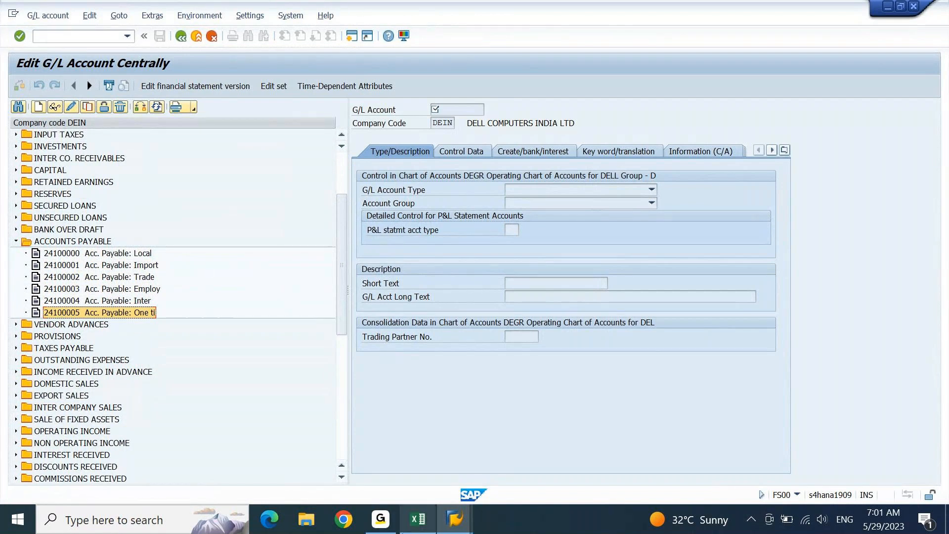
left_click(401, 519)
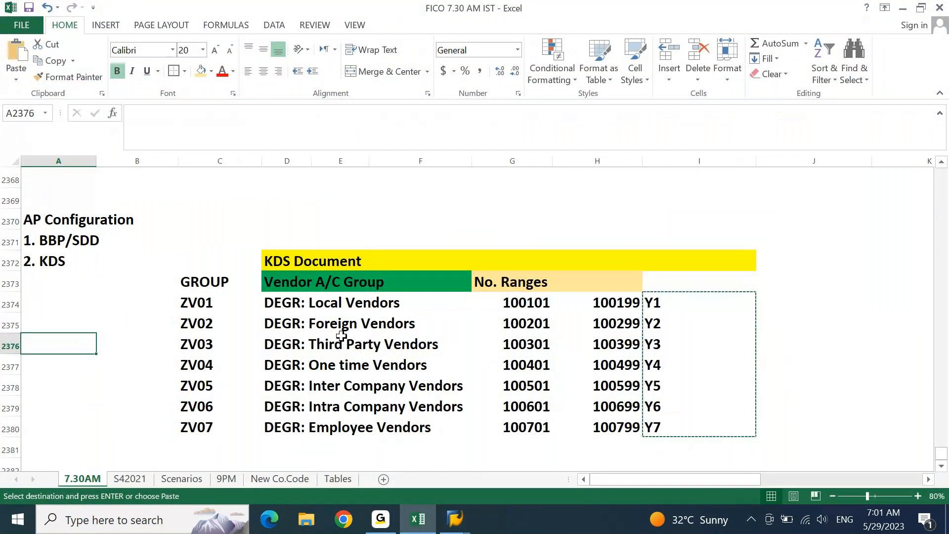
left_click(454, 519)
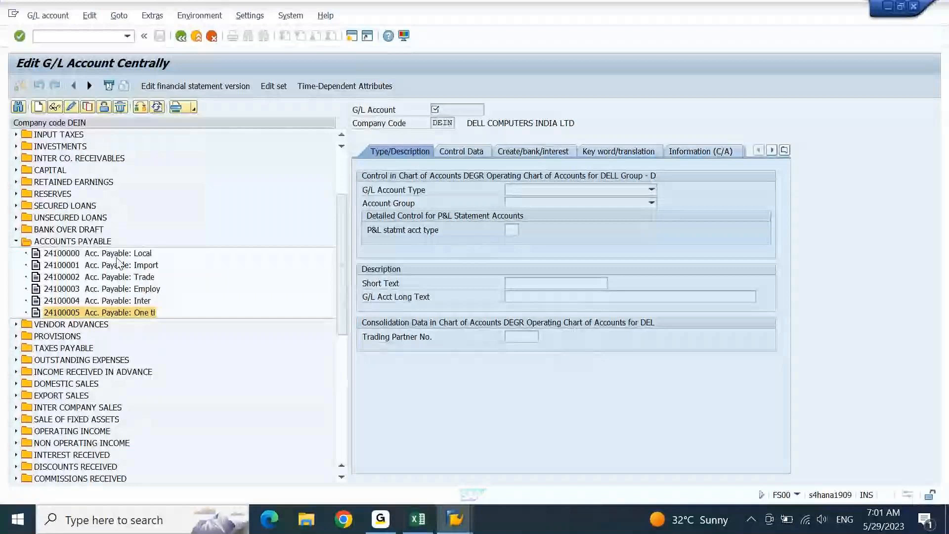
left_click(99, 253)
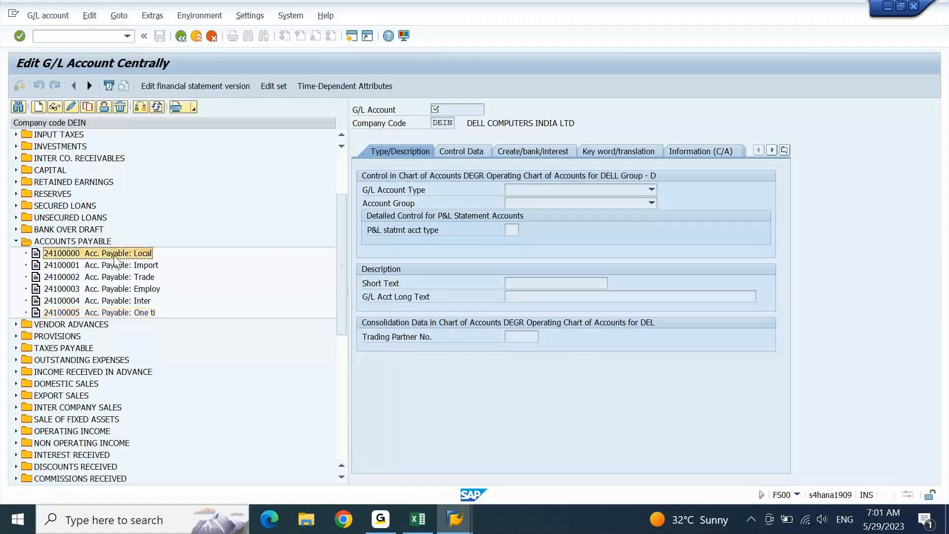
- Append 'Vendors' to the long text of account 24100000 and save it
left_click(72, 106)
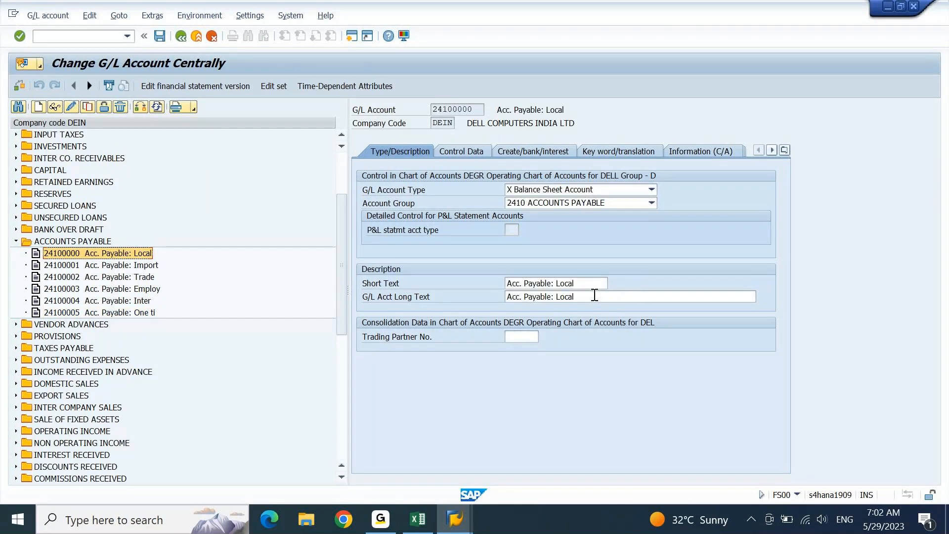
left_click(595, 295)
type("Vendors")
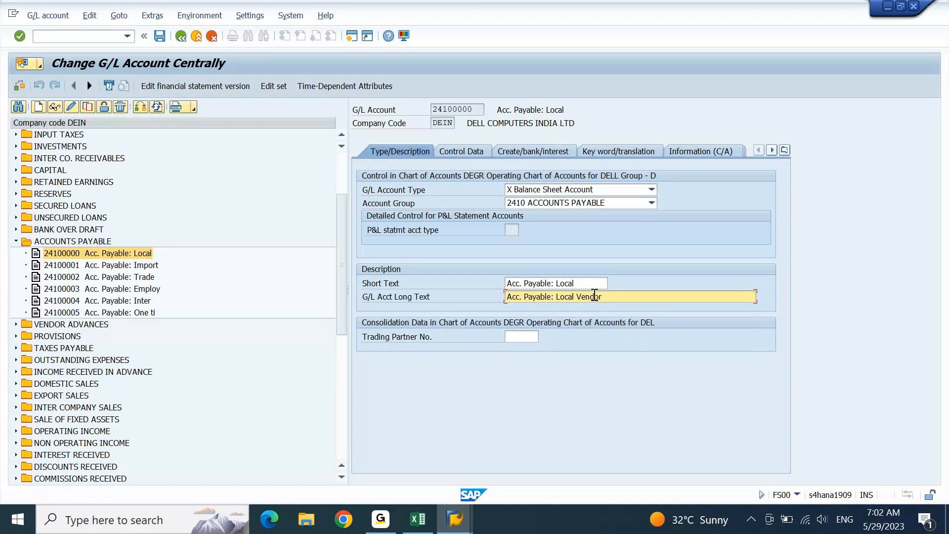
key("Return")
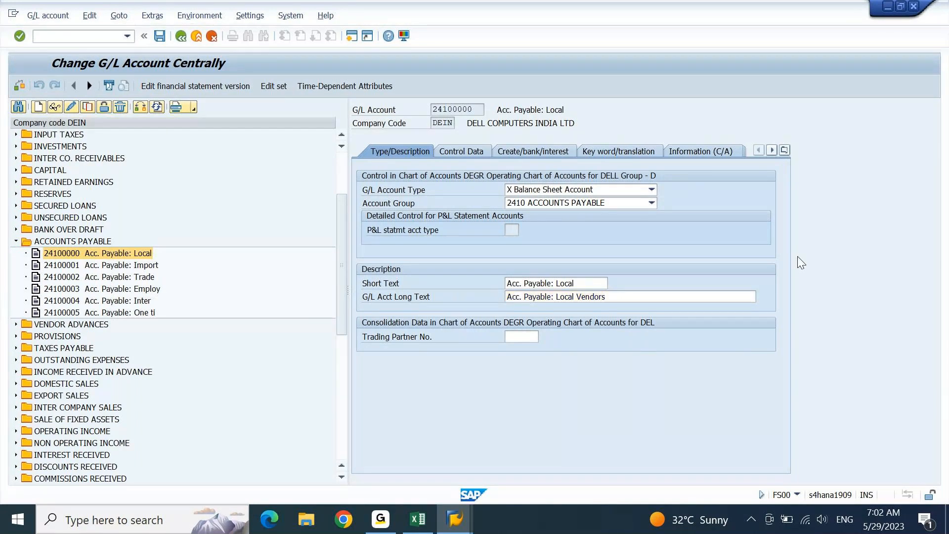
key("ctrl+s")
- Rename 24100001 to 'Acc. Payable: Foreign' / 'Foreign Vendors', keeping account type X, and save
left_click(145, 265)
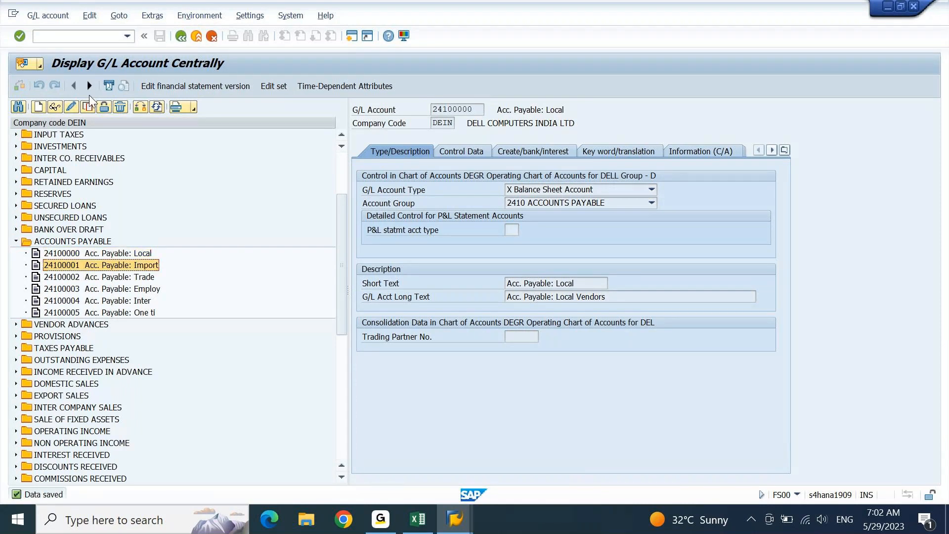
left_click(70, 110)
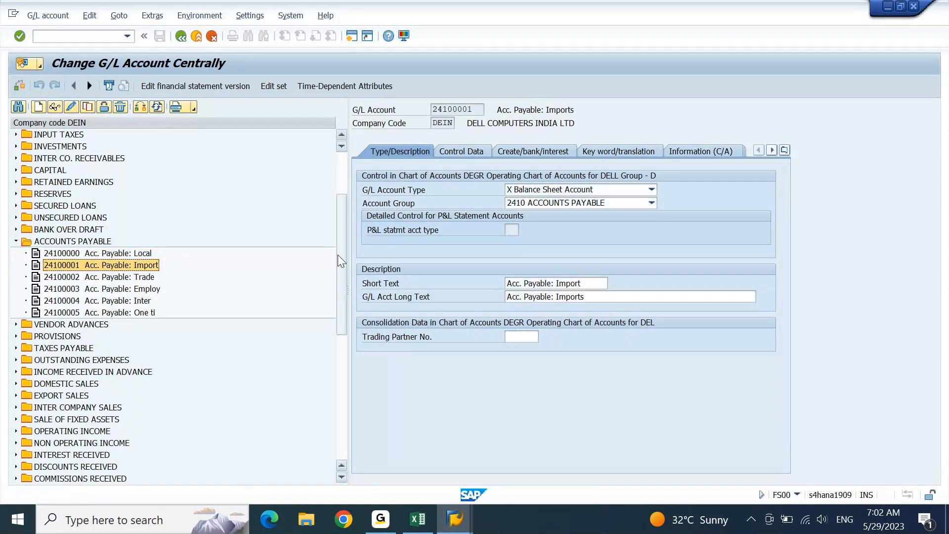
left_click(598, 284)
double_click(598, 283)
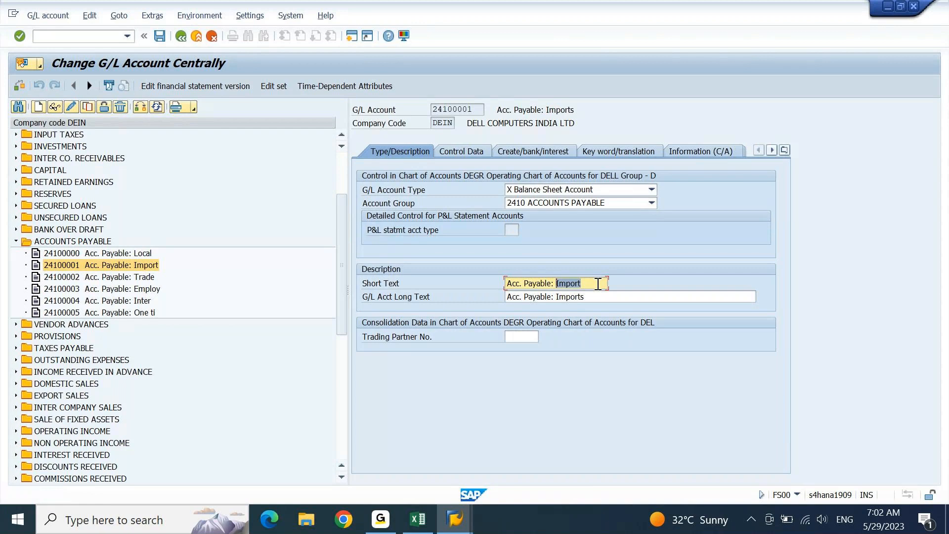
type("Foreig")
key("Tab")
type("Acc. Payable: Foreig")
type("n ")
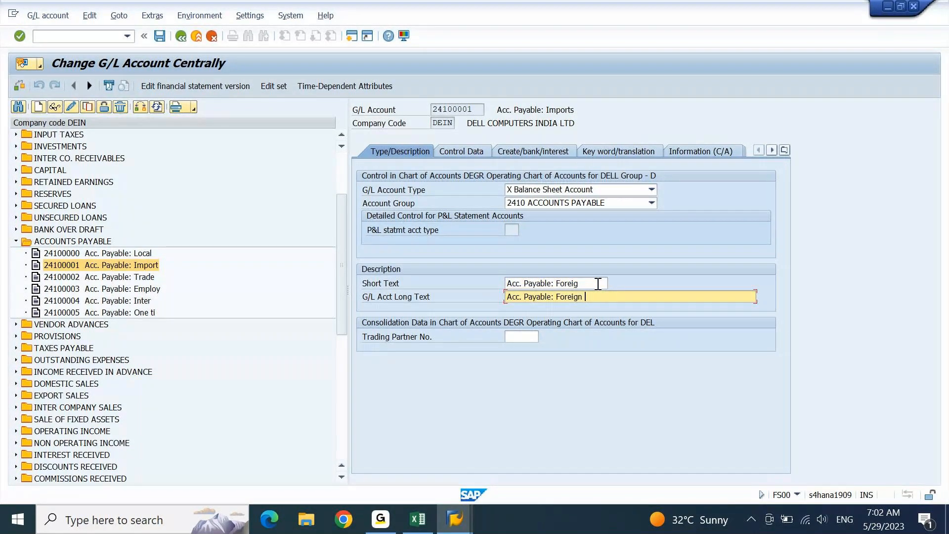
type("Vendors")
key("Return")
key("Delete")
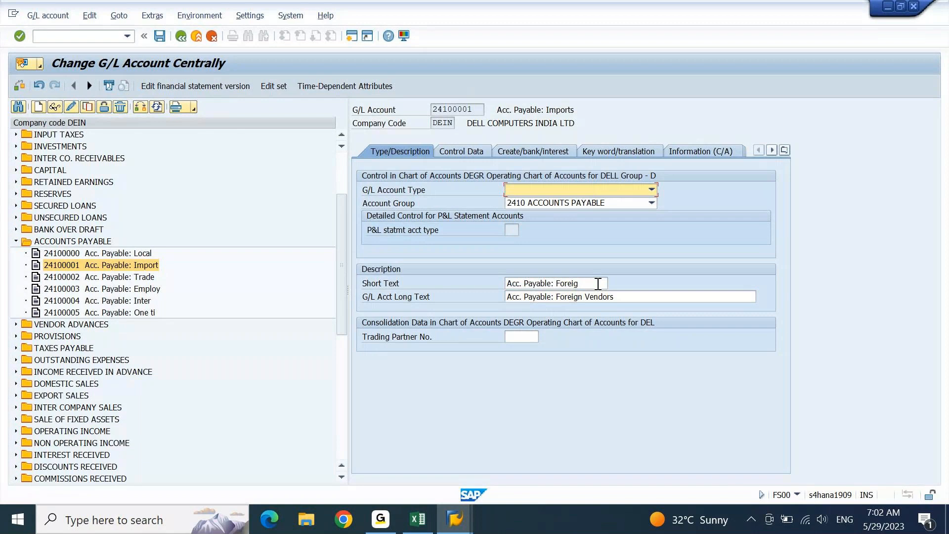
key("x")
key("ctrl+s")
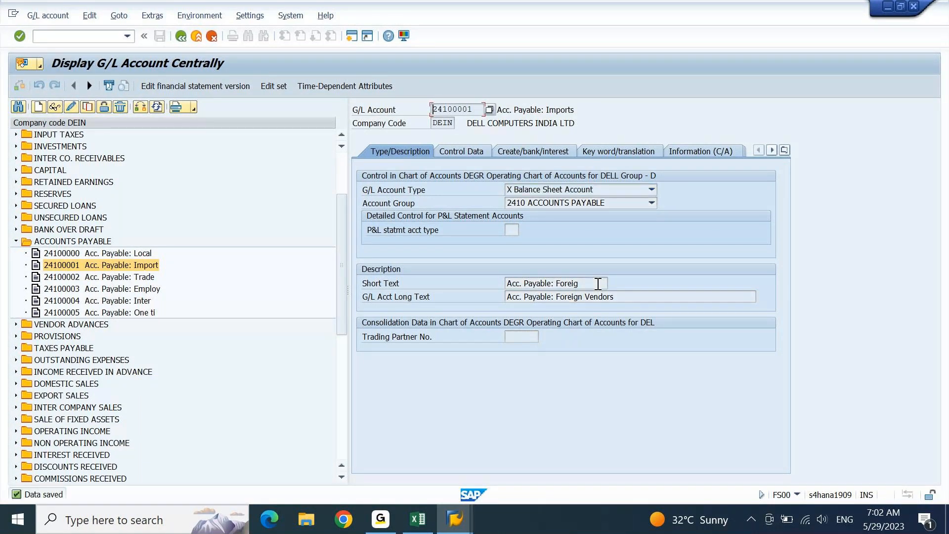
- Change 24100002 texts to 'Acc. Payable: Third' and 'Acc. Payable: Third Party Vendors', then save
left_click(141, 278)
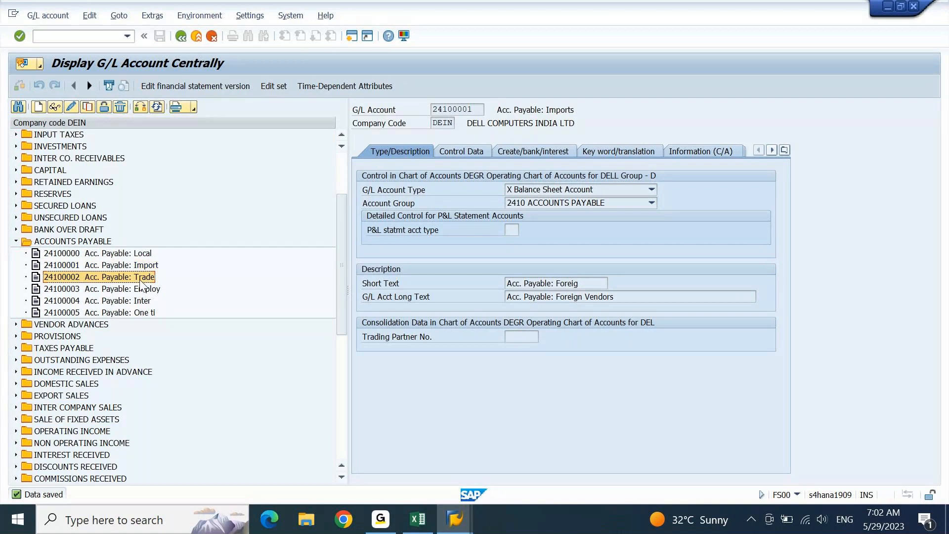
left_click(71, 107)
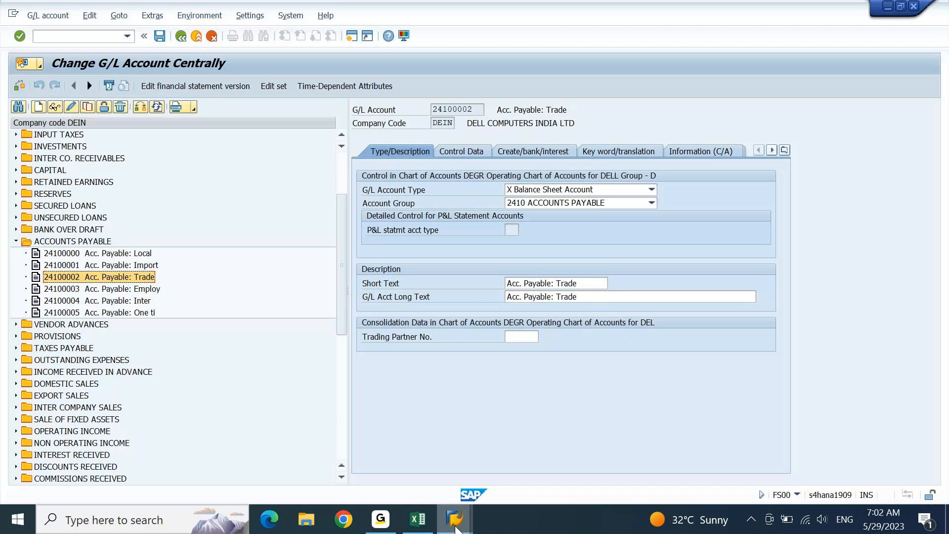
left_click(419, 520)
left_click(424, 528)
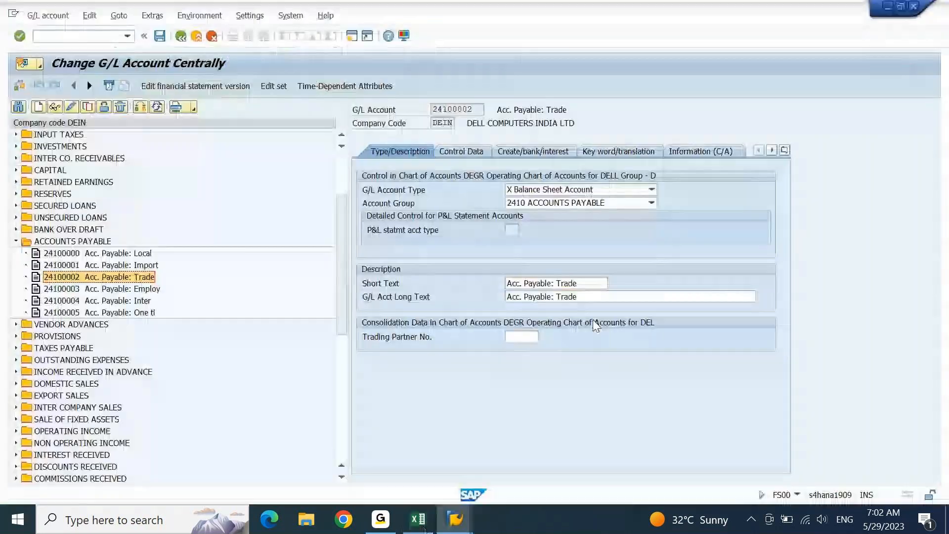
left_click_drag(562, 283, 582, 287)
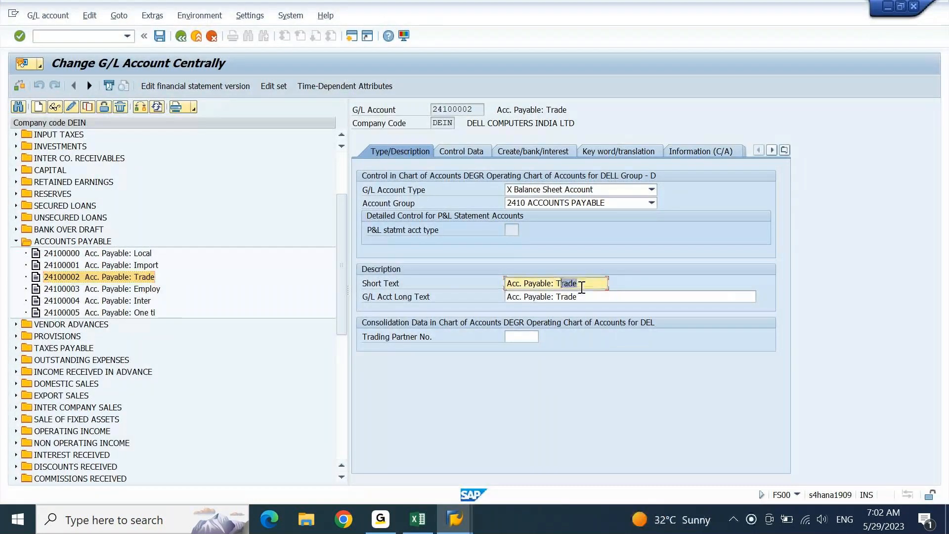
type("hird")
key("ctrl+shift+Left")
key("ctrl+c")
key("Down")
key("ctrl+shift+Right")
key("ctrl+v")
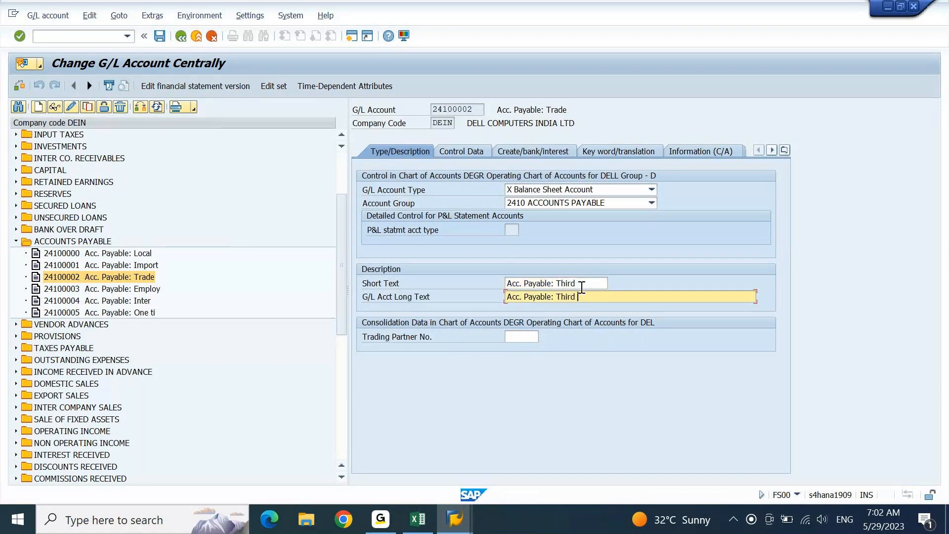
type("Party Vendors")
key("Return")
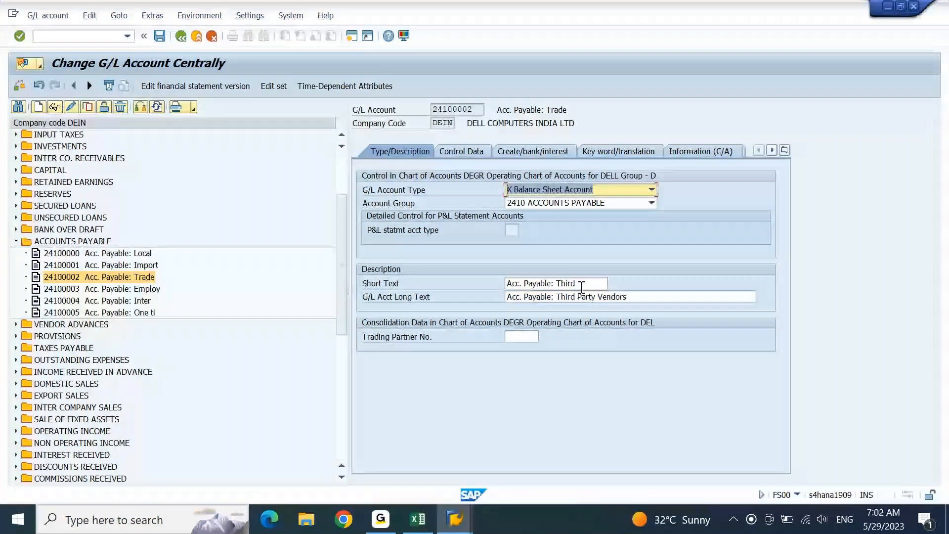
key("ctrl+s")
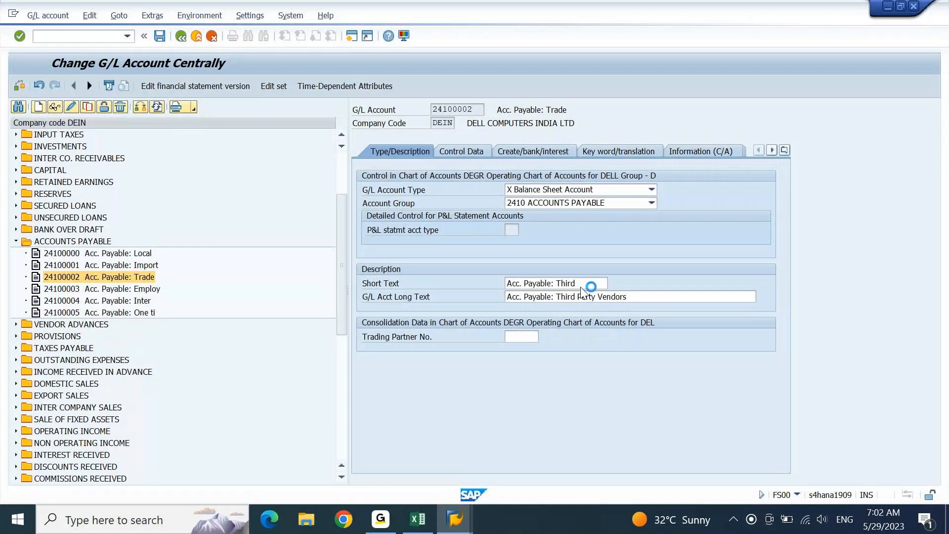
left_click(137, 291)
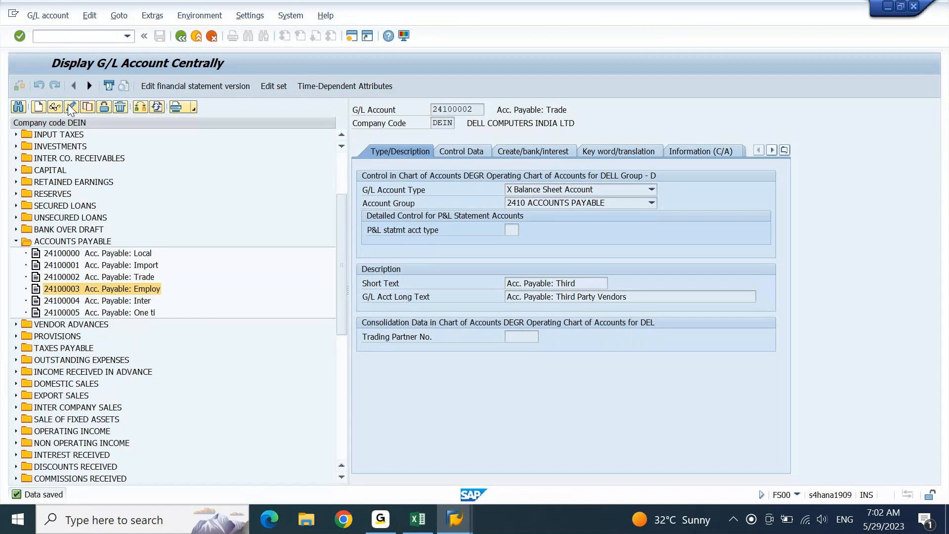
- Append 'Vendors' to 24100003's long text, making it Employee Vendors, and save
left_click(71, 107)
left_click(595, 283)
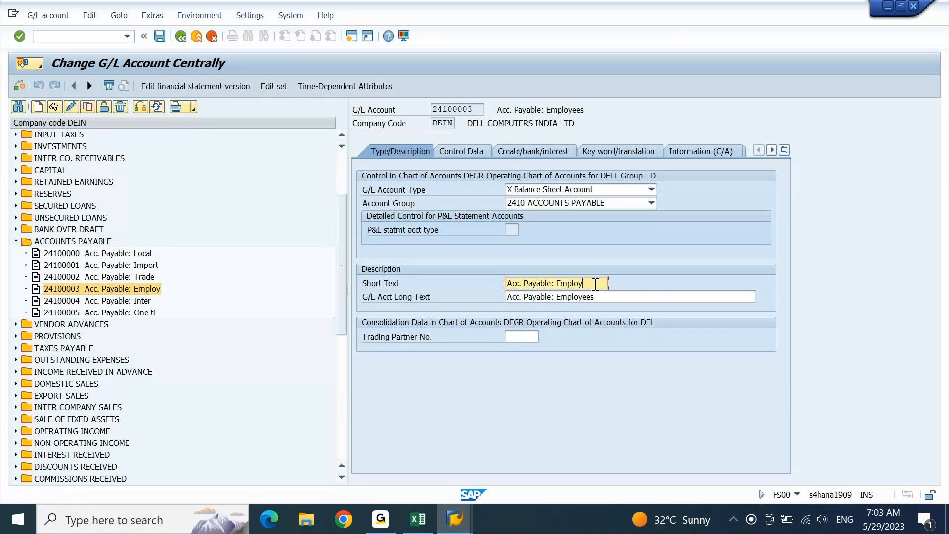
key("Tab")
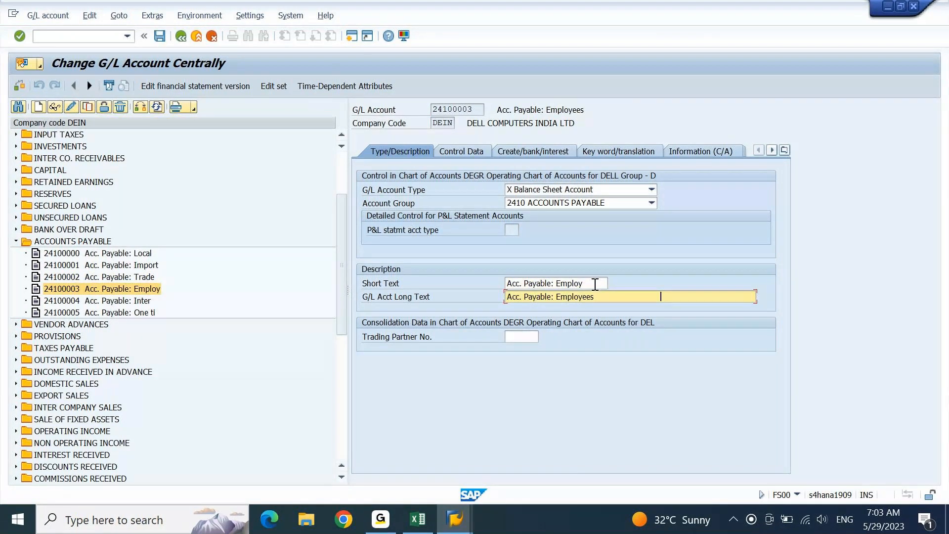
key("BackSpace")
type("Vendors")
key("Return")
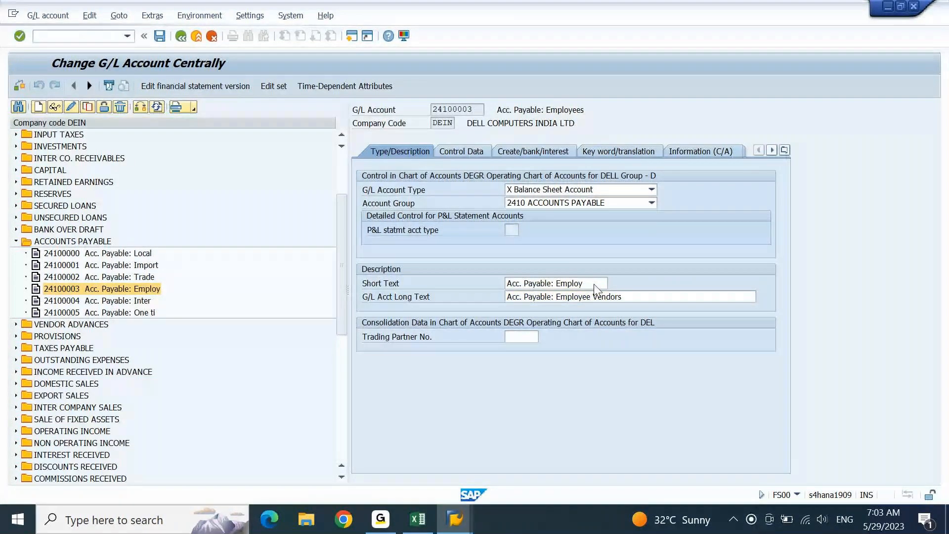
key("ctrl+s")
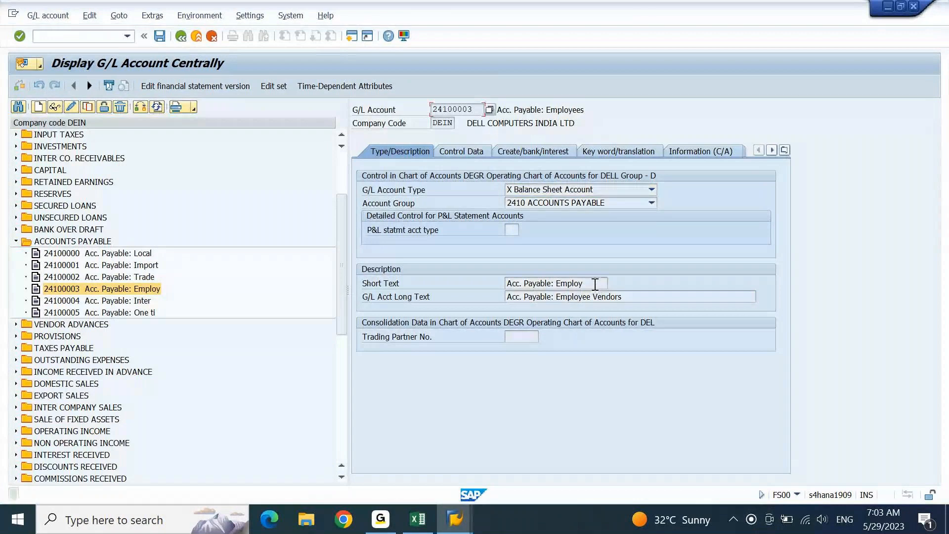
- Append 'Vendors' to 24100004's long text, making it Inter Company Vendors, and save
left_click(137, 303)
left_click(70, 108)
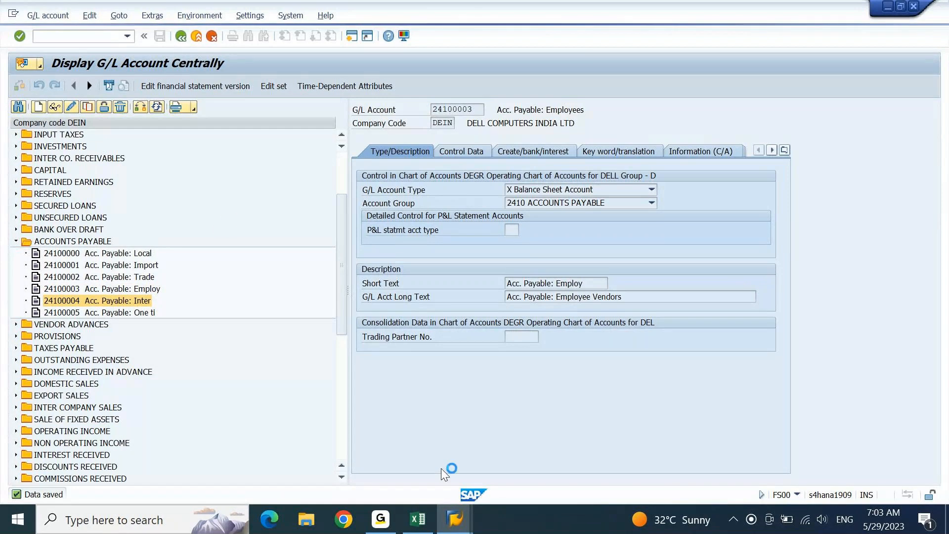
left_click(418, 519)
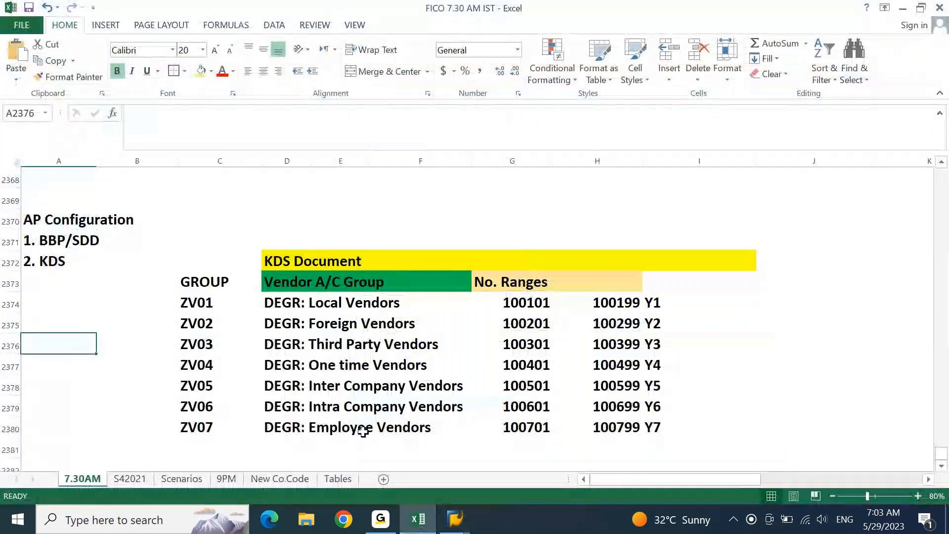
left_click(454, 519)
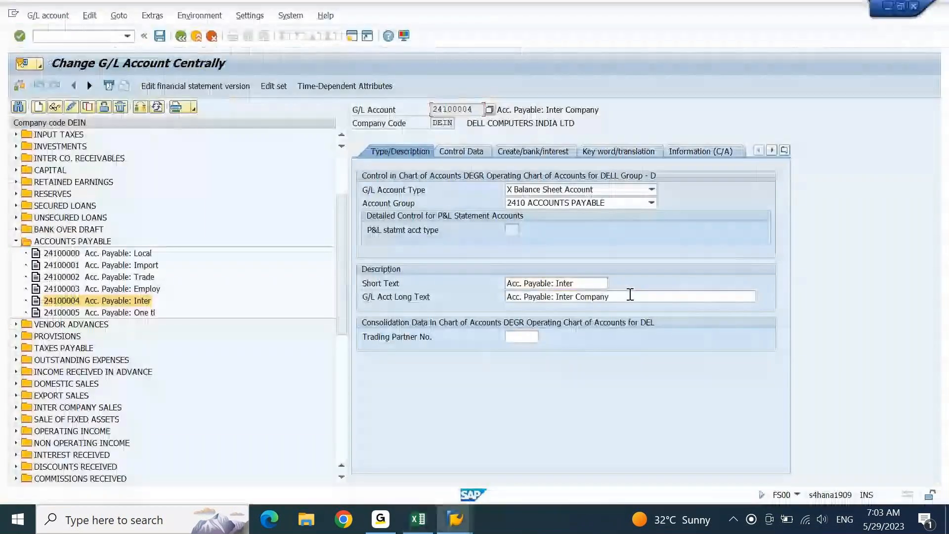
left_click(632, 299)
type("Vendors")
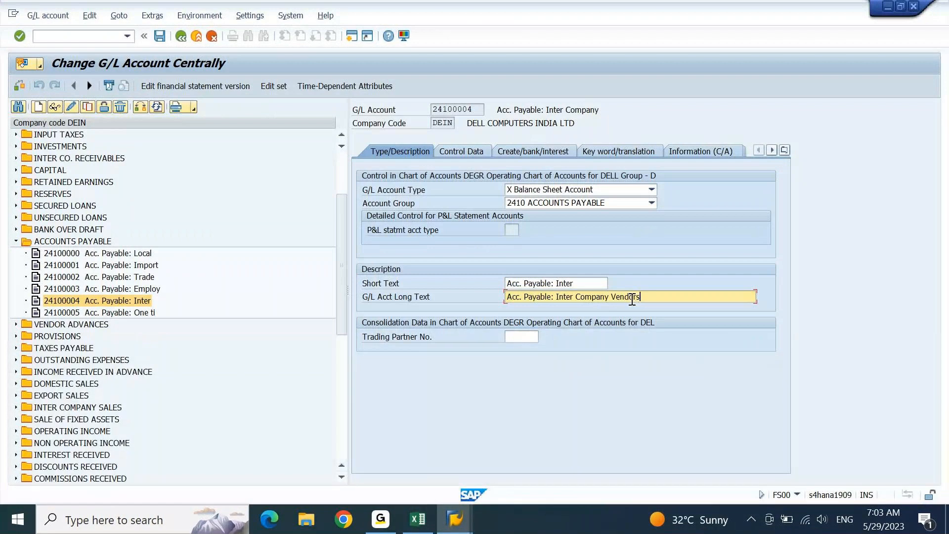
key("ctrl+s")
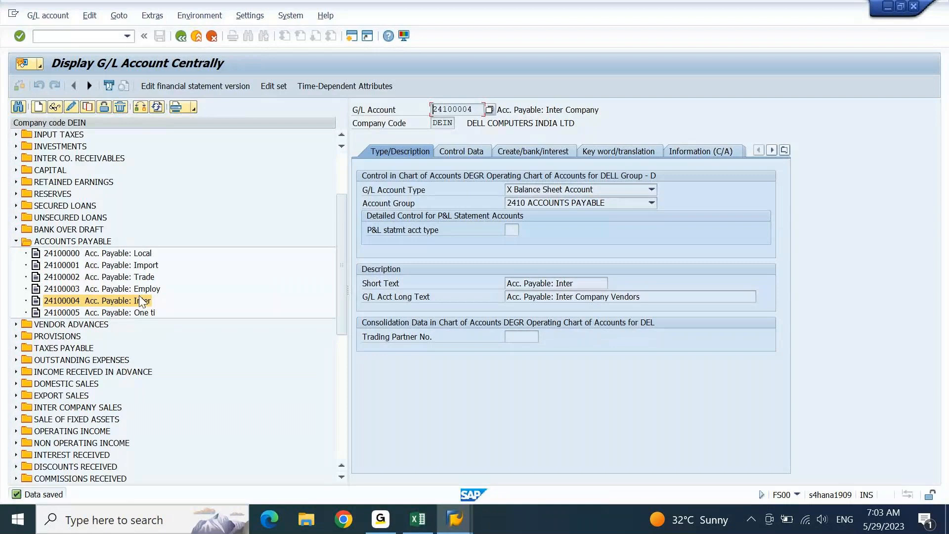
- Append 'Vendors' to 24100005's long text, making it 'Acc. Payable: One time Vendors', and save
left_click(124, 312)
left_click(71, 107)
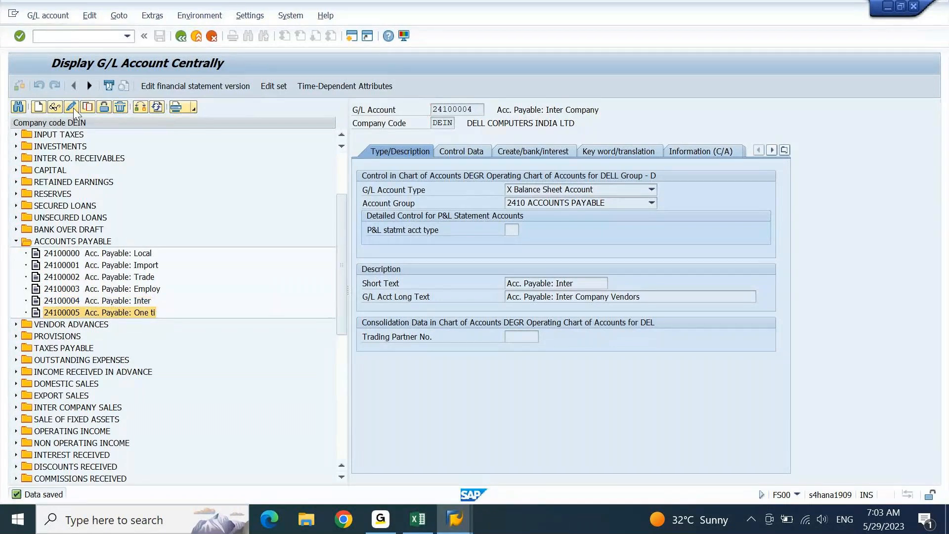
left_click(598, 296)
type("Vendo")
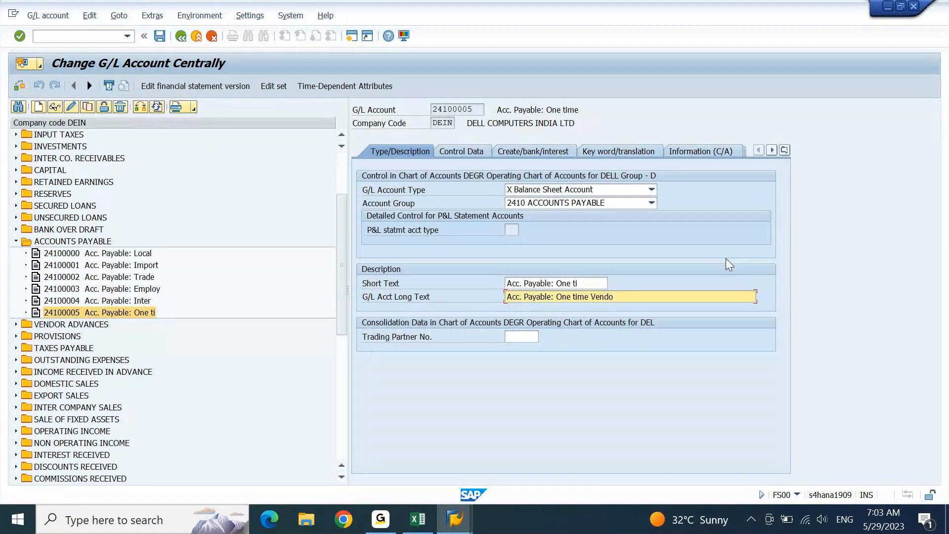
type("rs")
key("Return")
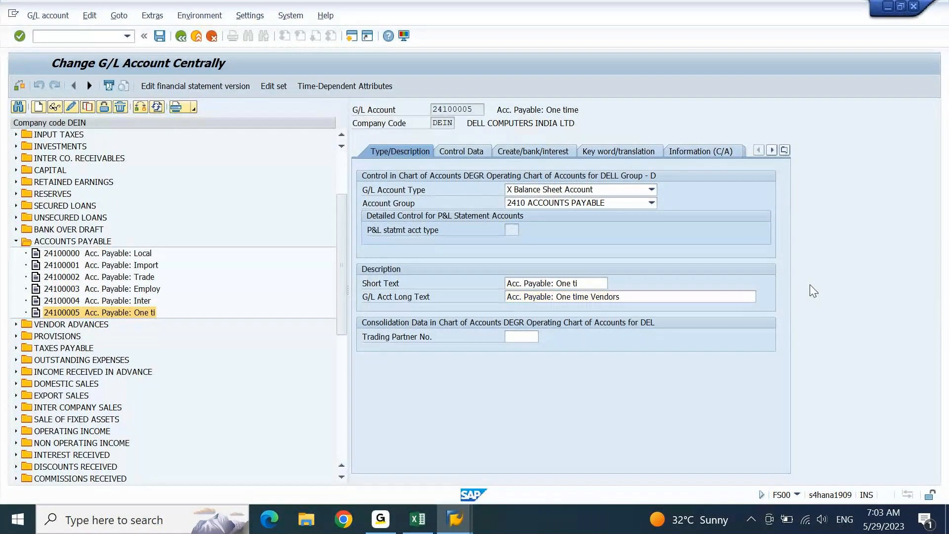
key("ctrl+s")
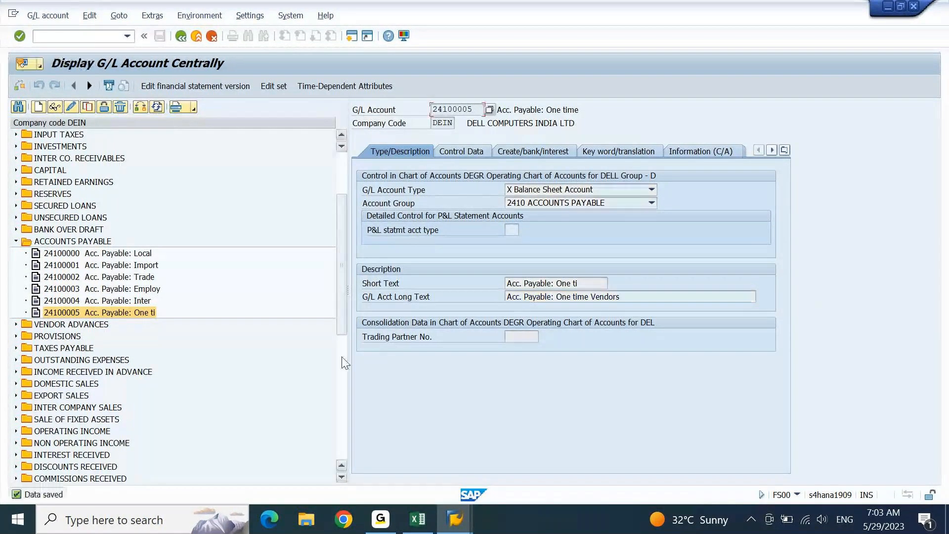
- Copy G/L account 24100004 as the template for new account 24100006
left_click(140, 302)
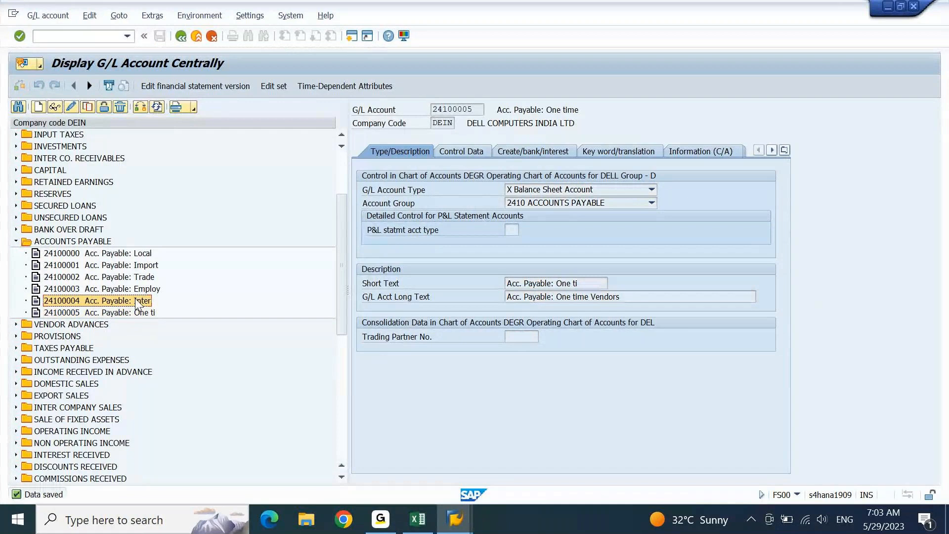
left_click(89, 108)
key("Left")
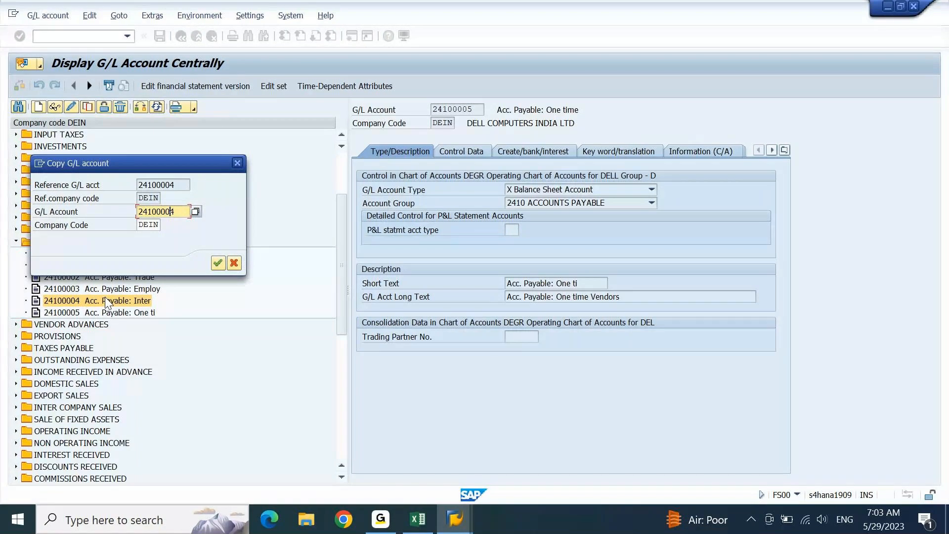
key("Right")
type("6")
left_click(218, 263)
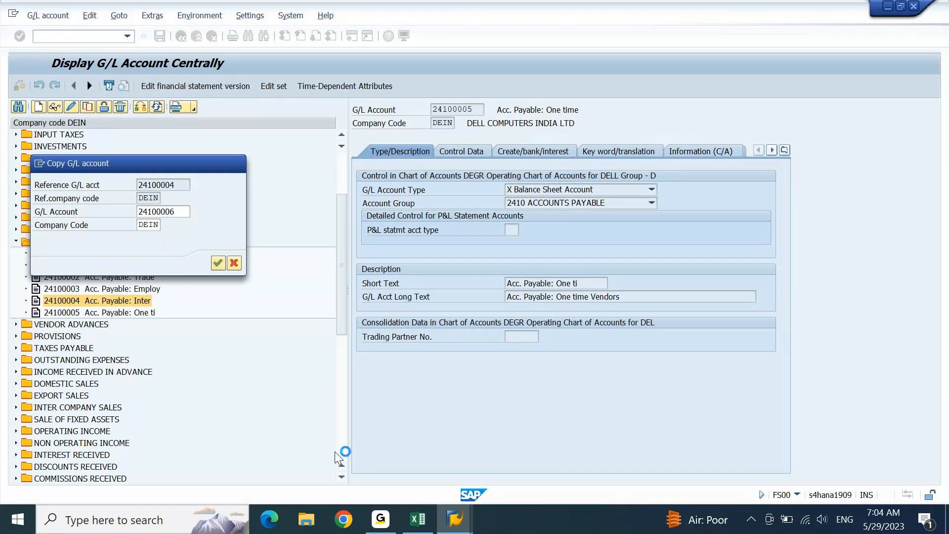
- Check the Excel reference sheet, move the copy dialog aside, and bring up SAP Logon
left_click(419, 527)
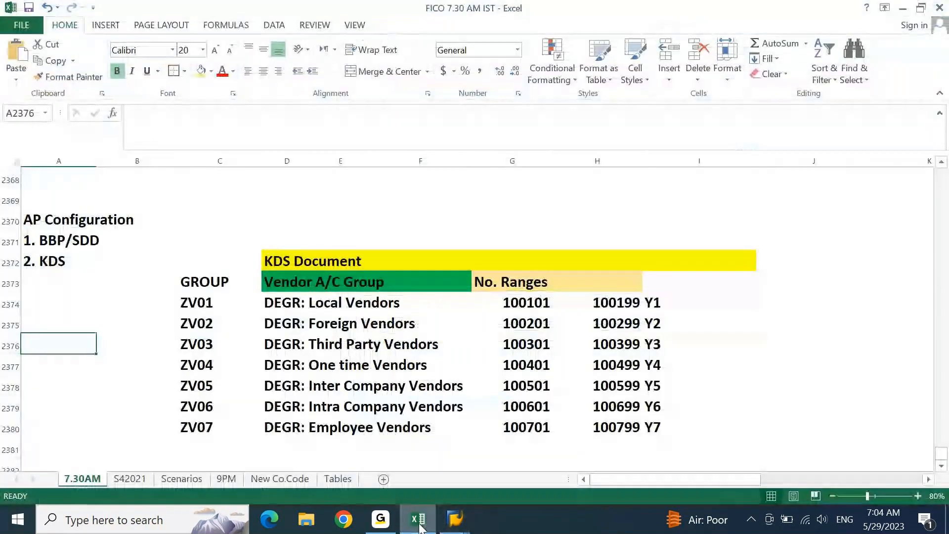
left_click(419, 527)
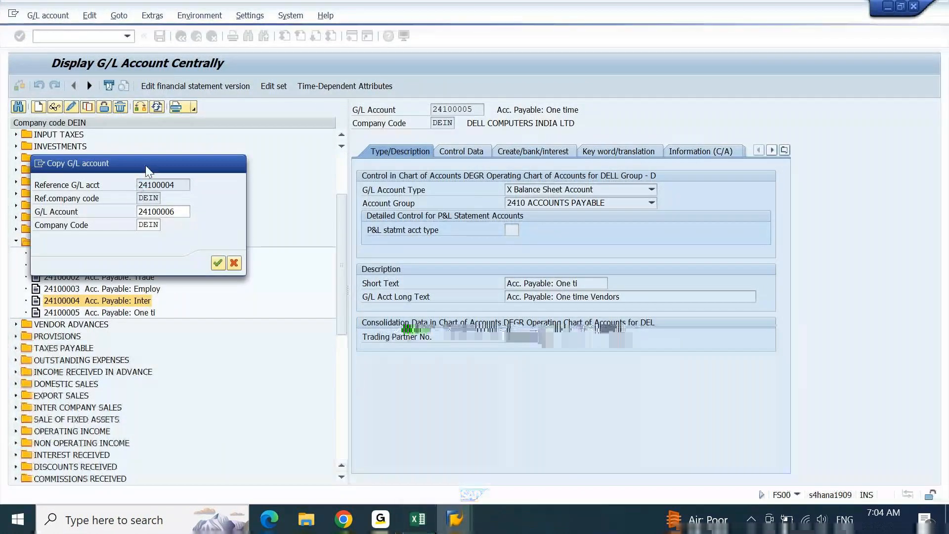
left_click_drag(145, 165, 218, 179)
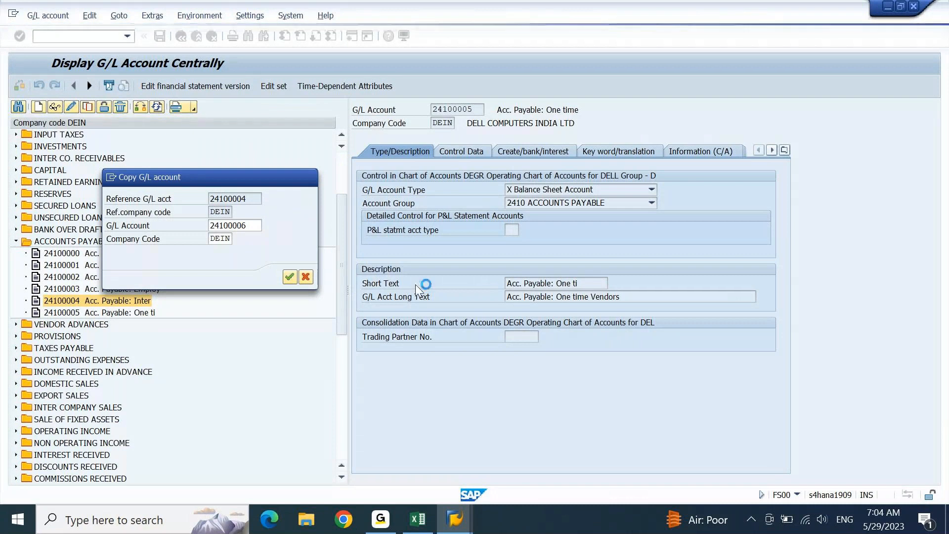
mouse_move(455, 518)
left_click(537, 441)
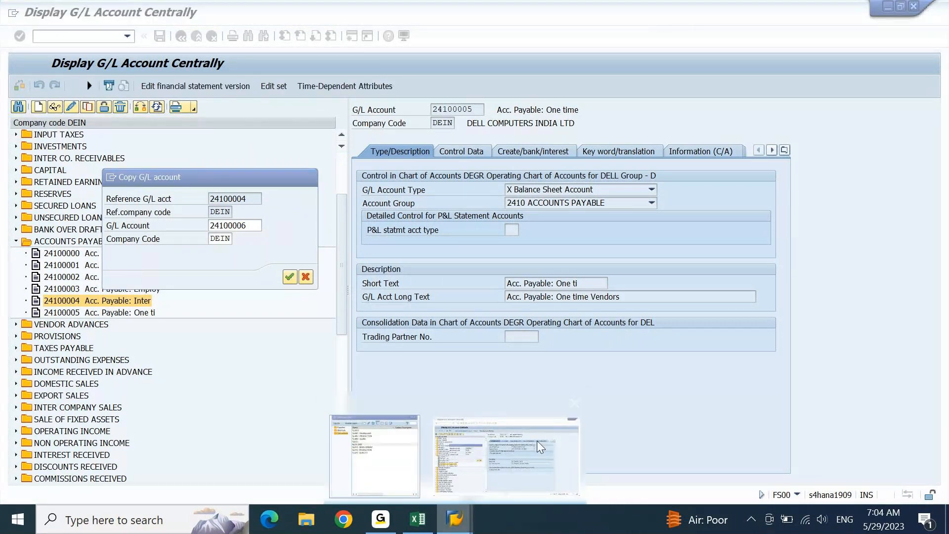
left_click(116, 177)
left_click(128, 226)
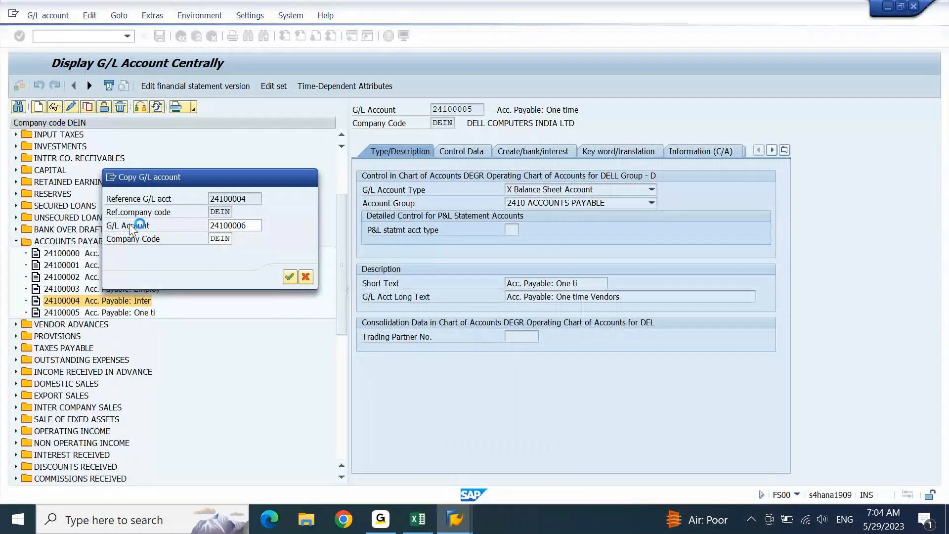
mouse_move(454, 519)
left_click(402, 475)
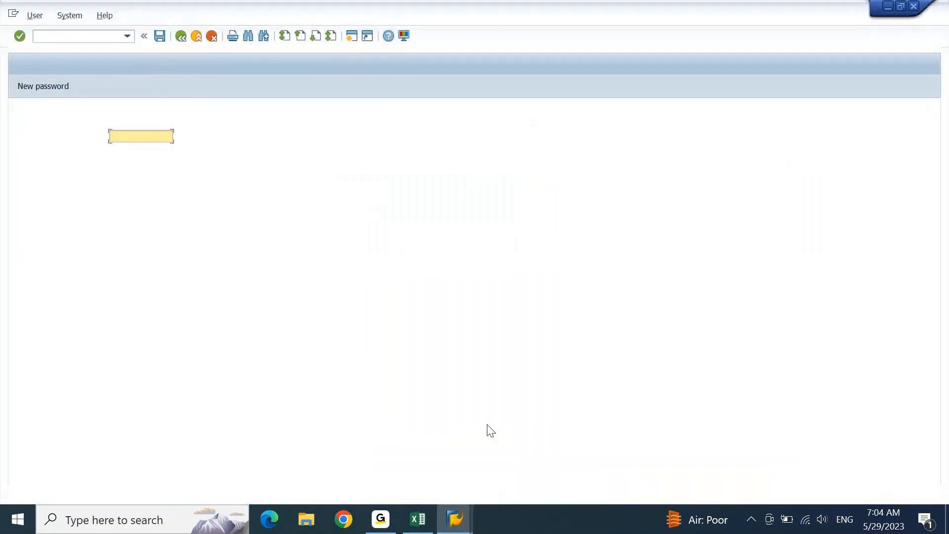
- Bring the unresponsive SAP window back from the taskbar
left_click(456, 523)
left_click(452, 454)
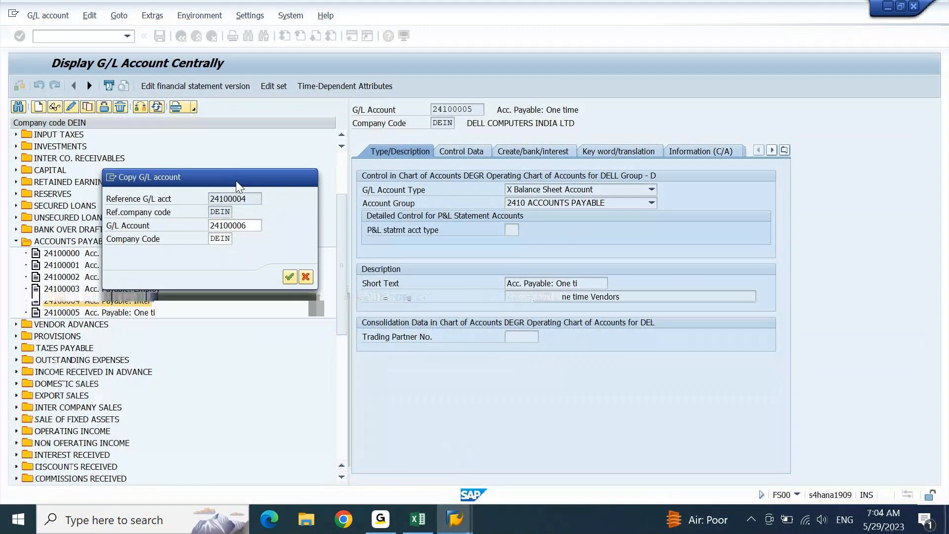
left_click(464, 521)
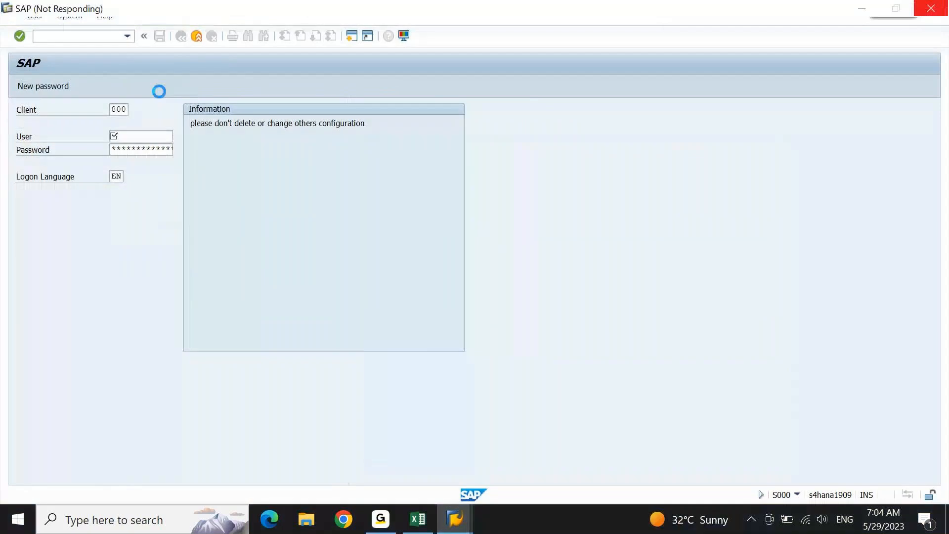
left_click(469, 519)
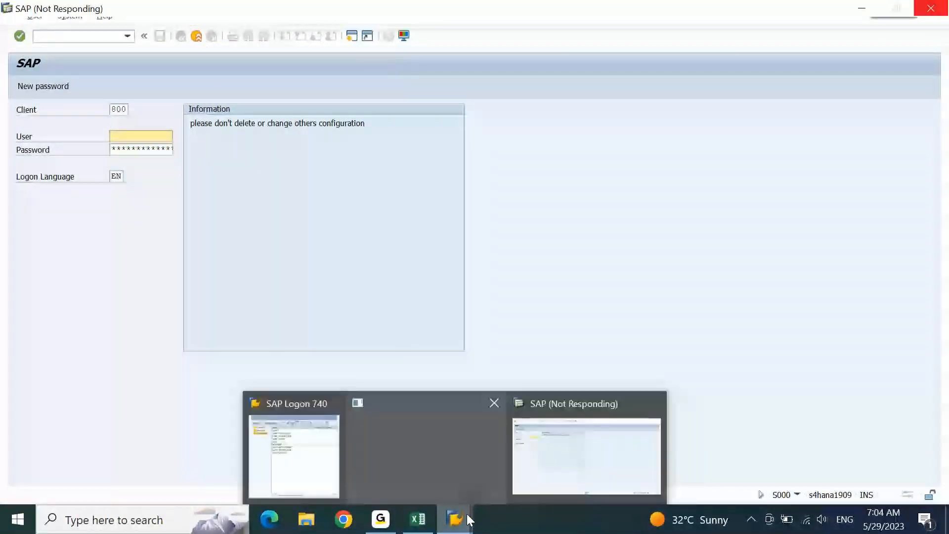
left_click(567, 467)
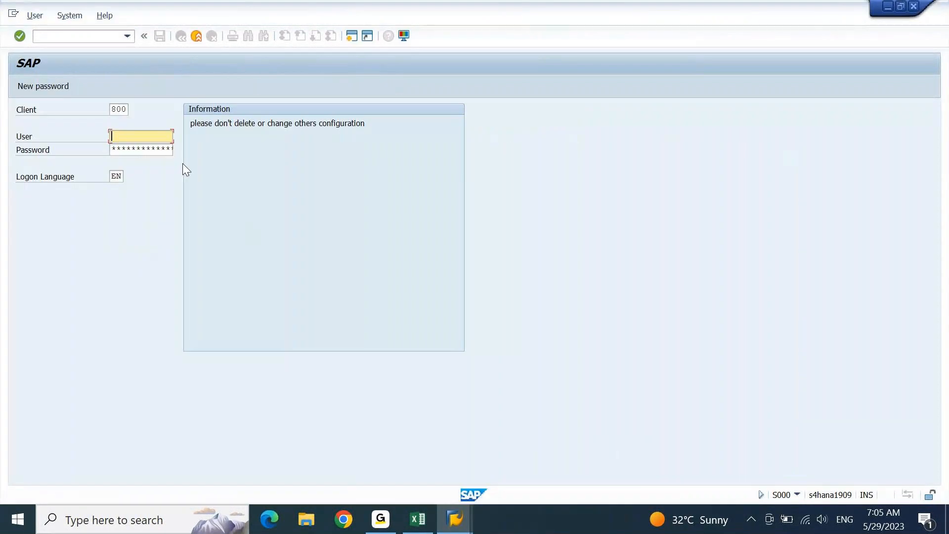
- Log on with user name and password, continue with this logon, and dismiss the session error
type("ajay")
key("Tab")
type("*******")
key("Return")
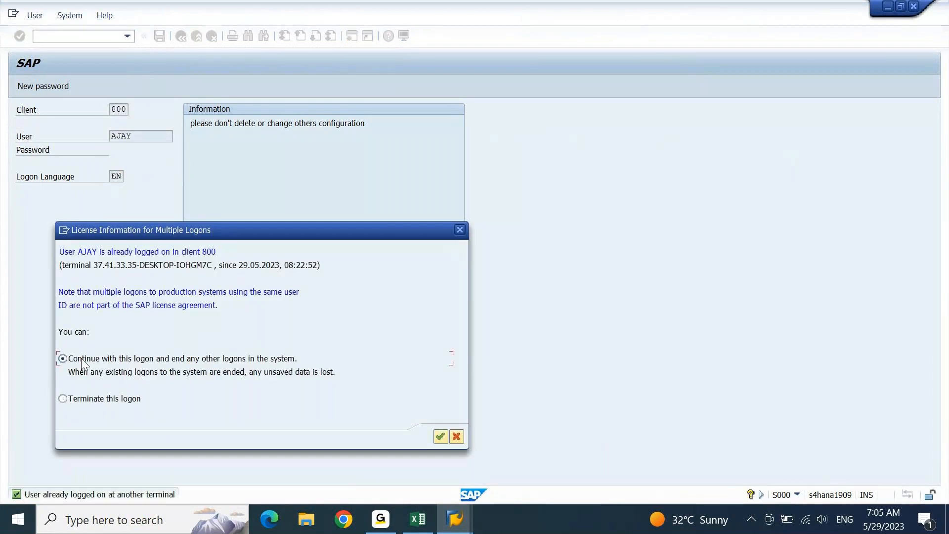
left_click(81, 360)
key("Return")
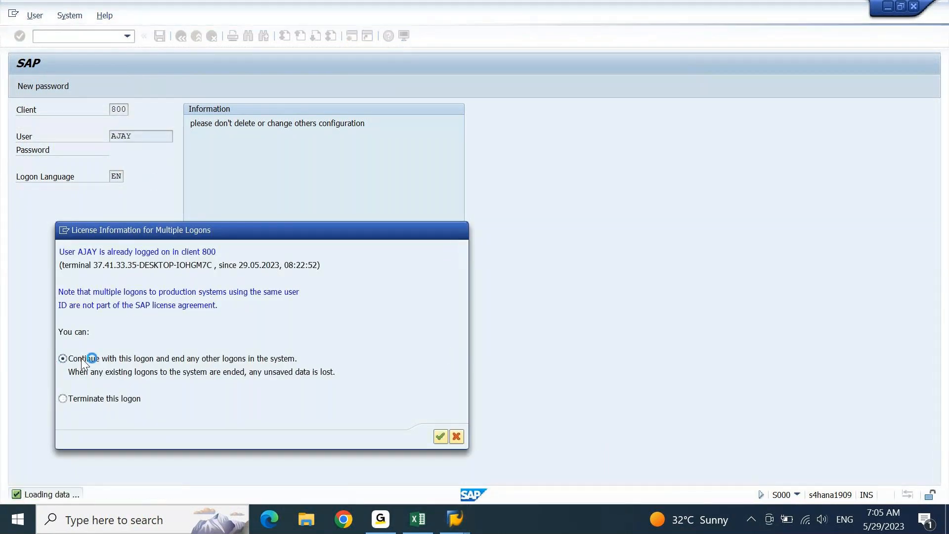
left_click(541, 319)
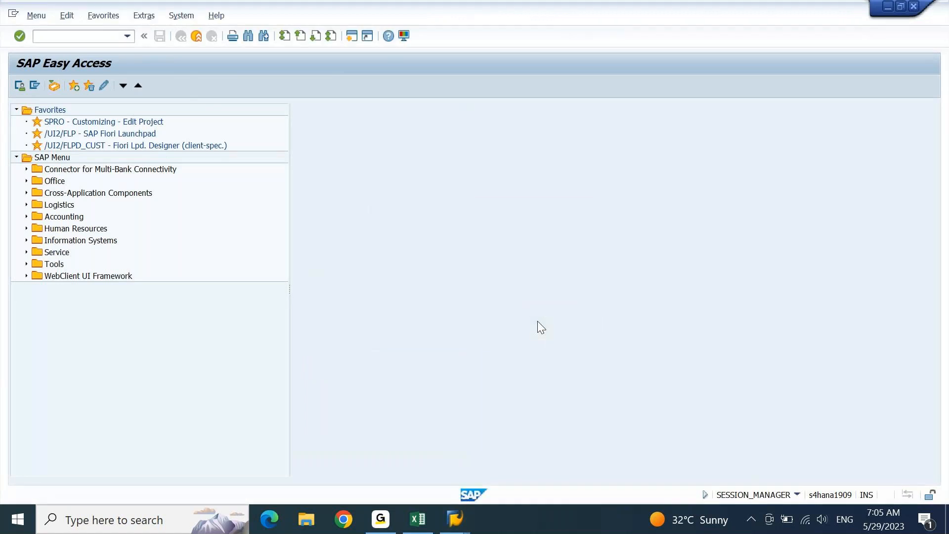
- In FS00, copy 24100004 from ACCOUNTS PAYABLE to new account 24100006 and start the short text 'Intra'
type("fs00")
key("Return")
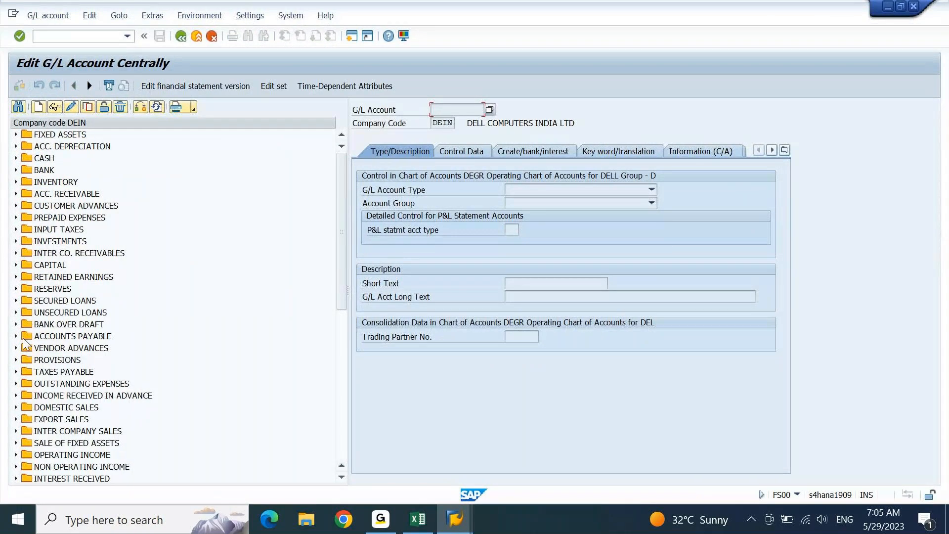
left_click(16, 336)
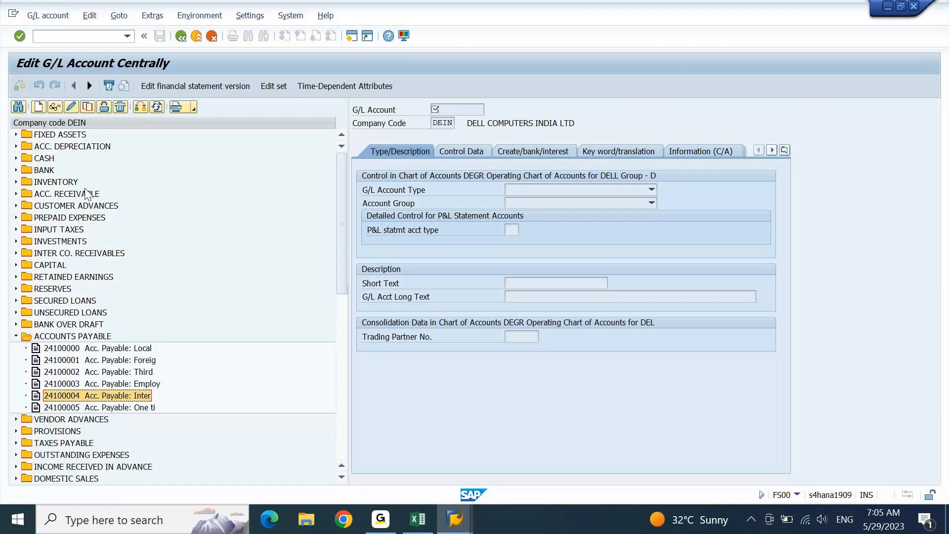
left_click(88, 107)
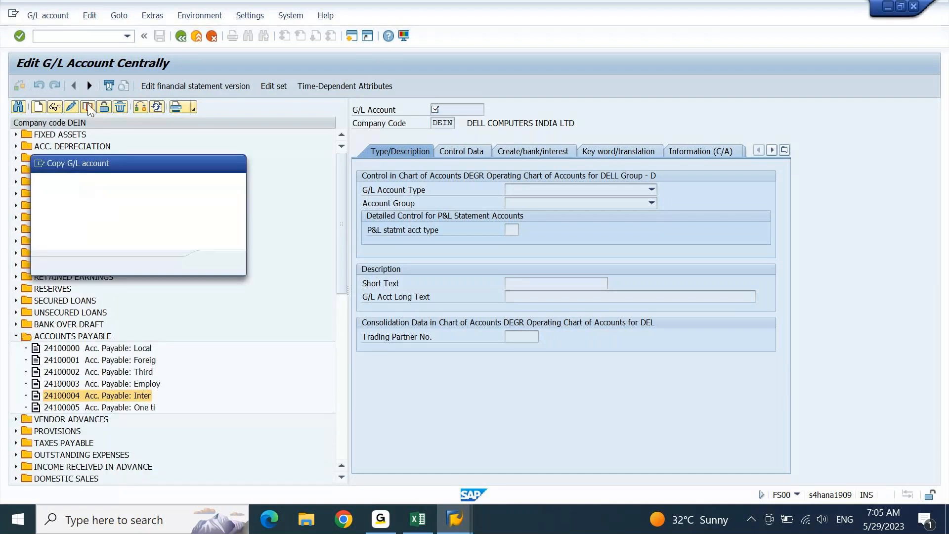
key("ctrl+v")
key("Return")
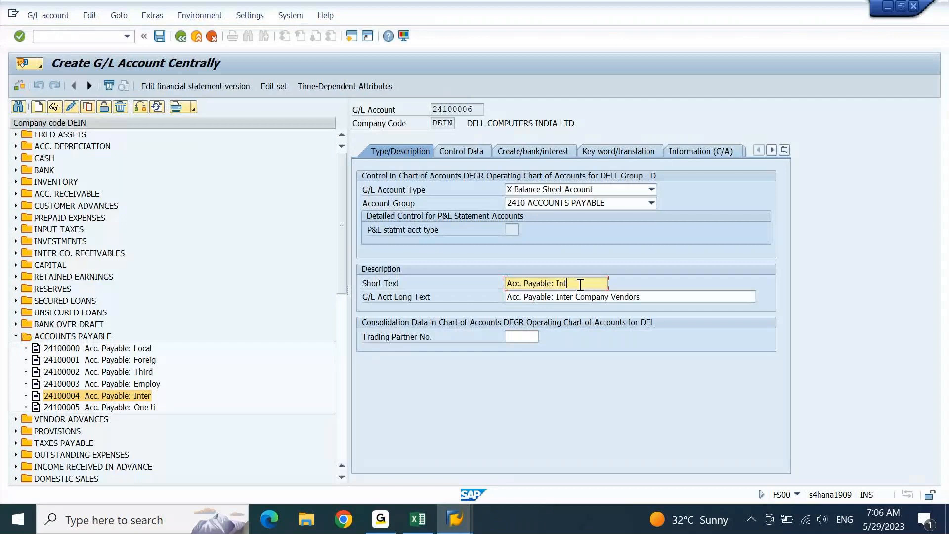
type("ra")
- Change the long text to 'Acc. Payable: Intra Company Vendors' and save account 24100006
key("Down")
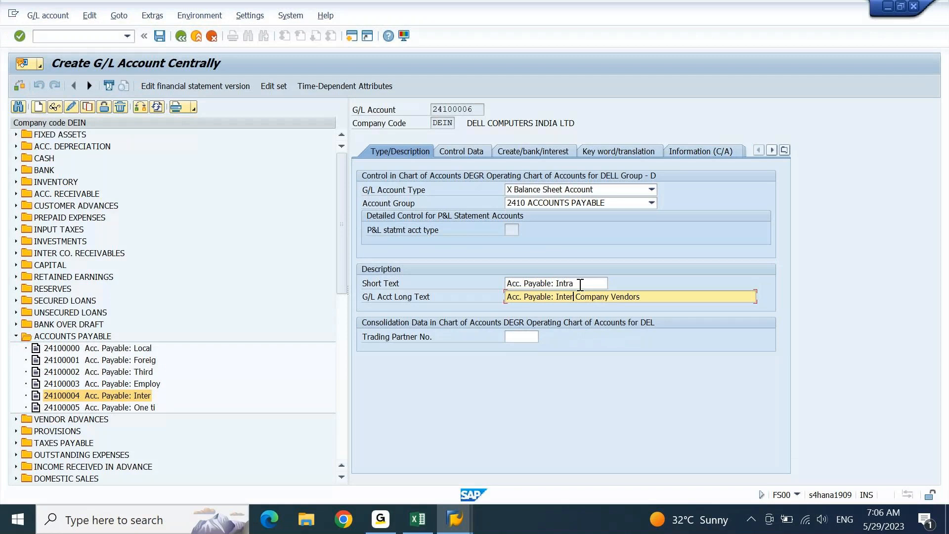
key("BackSpace")
key("BackSpace")
type("ra")
key("Return")
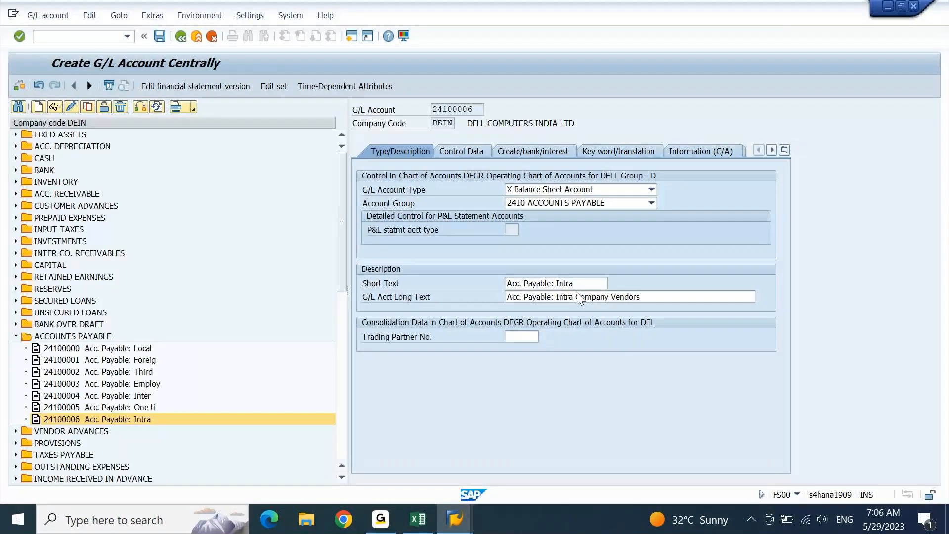
key("ctrl+s")
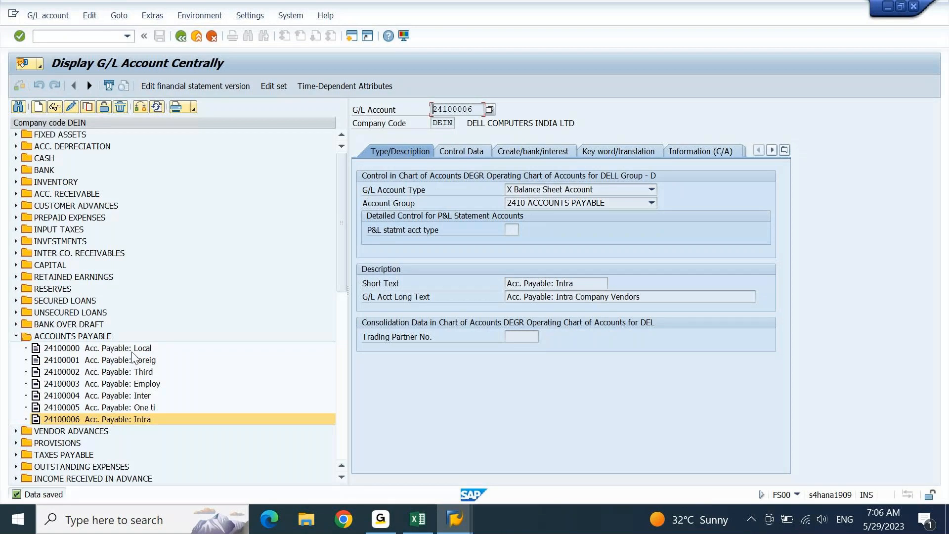
- Select account 24100000 Acc. Payable: Local and mark its screen text for copying
left_click(56, 349)
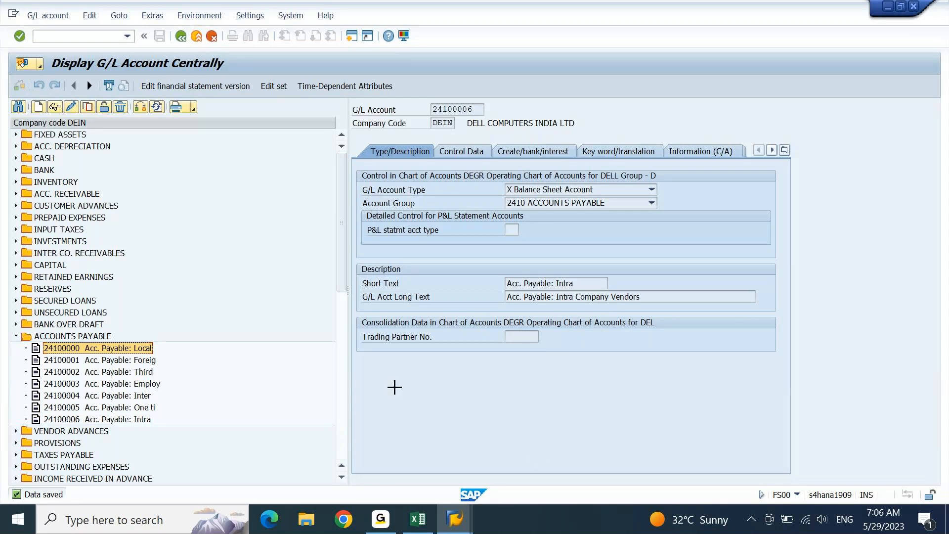
key("ctrl+y")
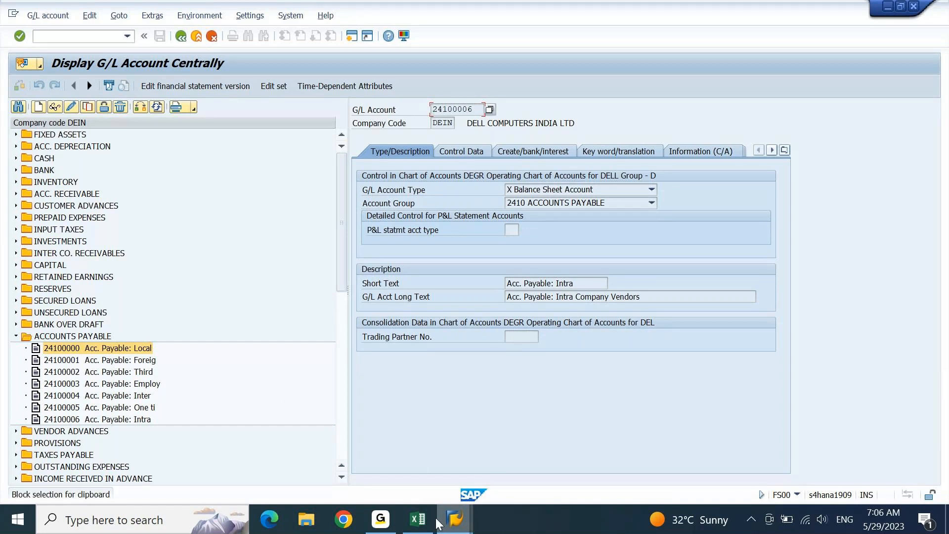
left_click(418, 520)
- Restore and resize the Excel window so it sits beside the SAP account tree
left_click(922, 8)
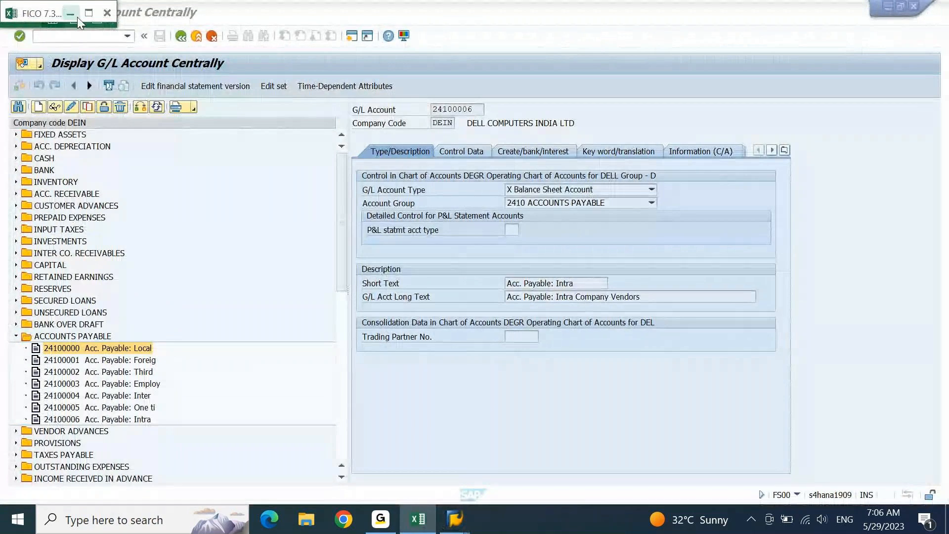
left_click_drag(79, 27, 232, 347)
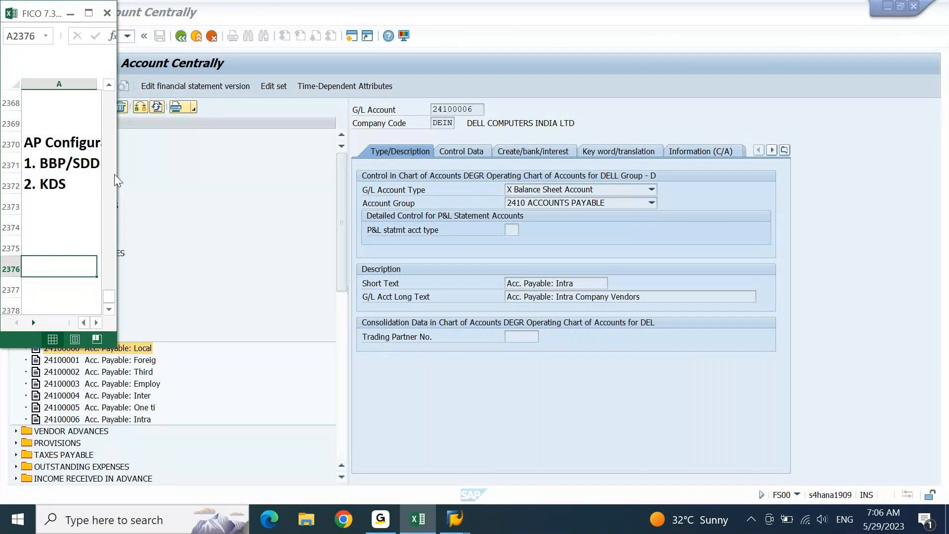
left_click_drag(117, 175, 694, 176)
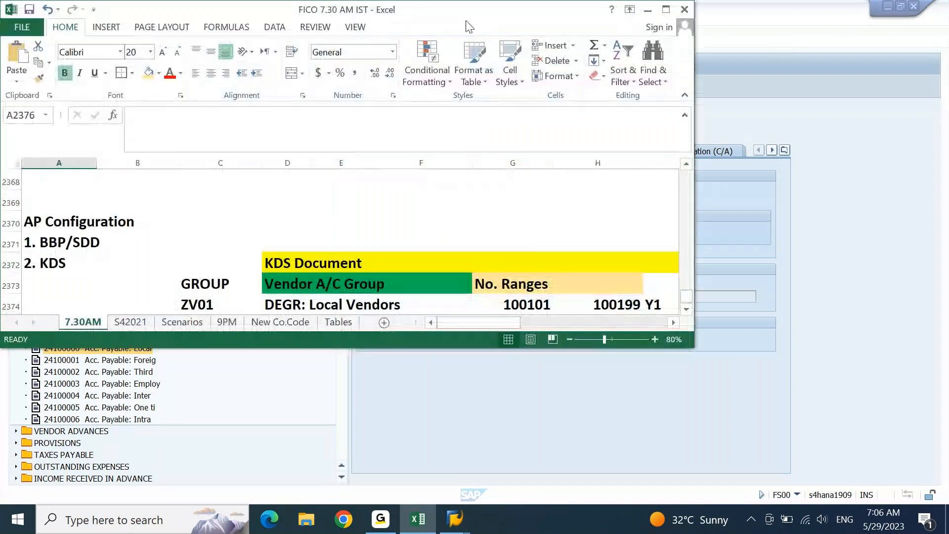
left_click_drag(470, 27, 649, 76)
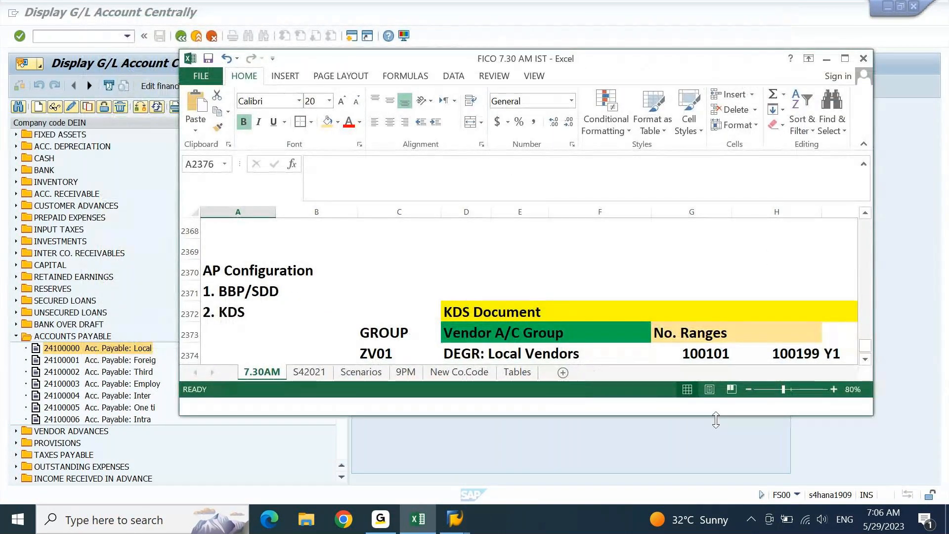
left_click_drag(717, 397, 714, 500)
- Navigate to the KDS Document table listing groups ZV01–ZV07 with ranges Y1–Y7
left_click(640, 415)
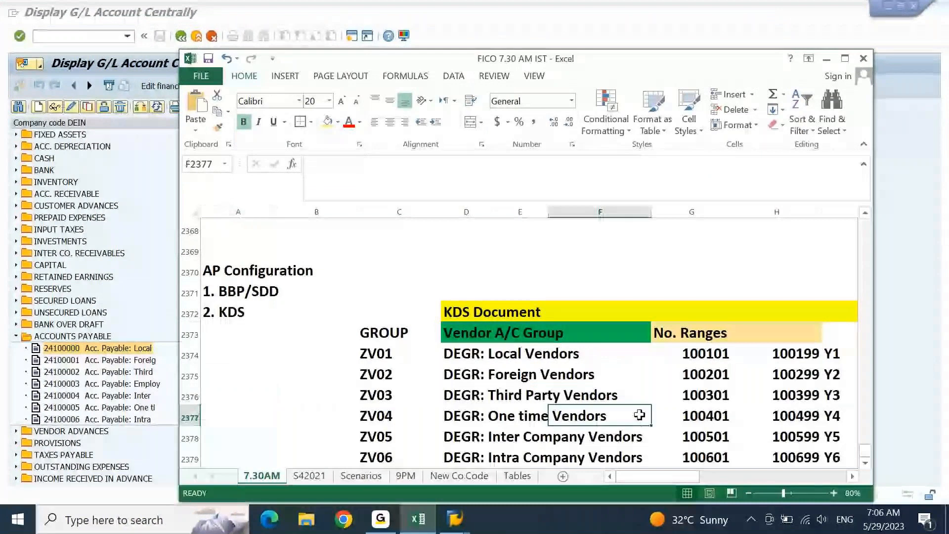
key("Down")
key("Down")
key("Down")
key("Down")
key("Down")
key("Left")
key("ctrl+Down")
key("Home")
key("Right")
key("Right")
key("Right")
key("Right")
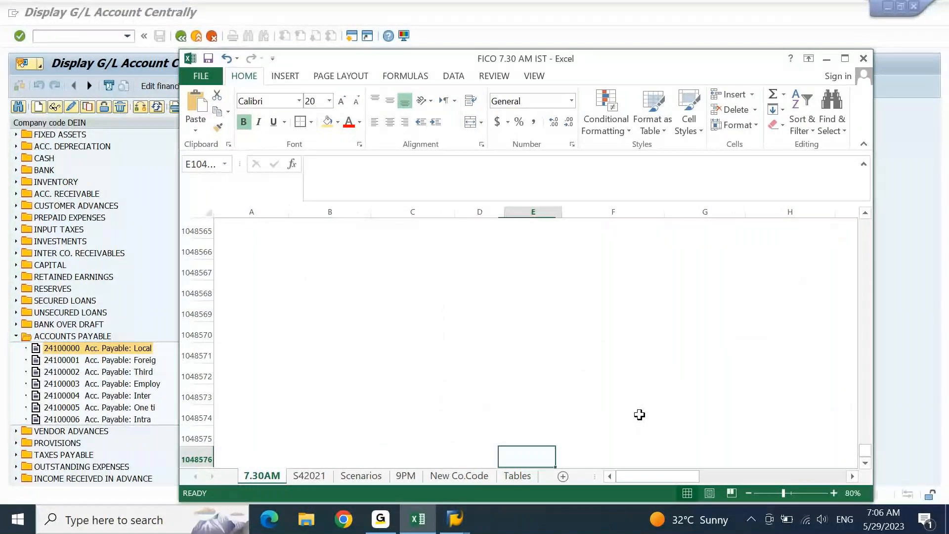
key("ctrl+Up")
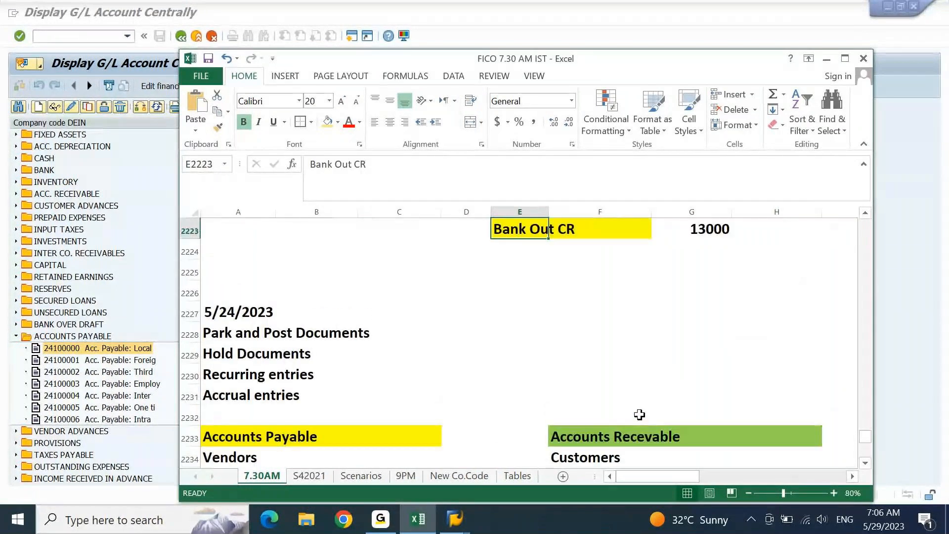
key("ctrl+Down")
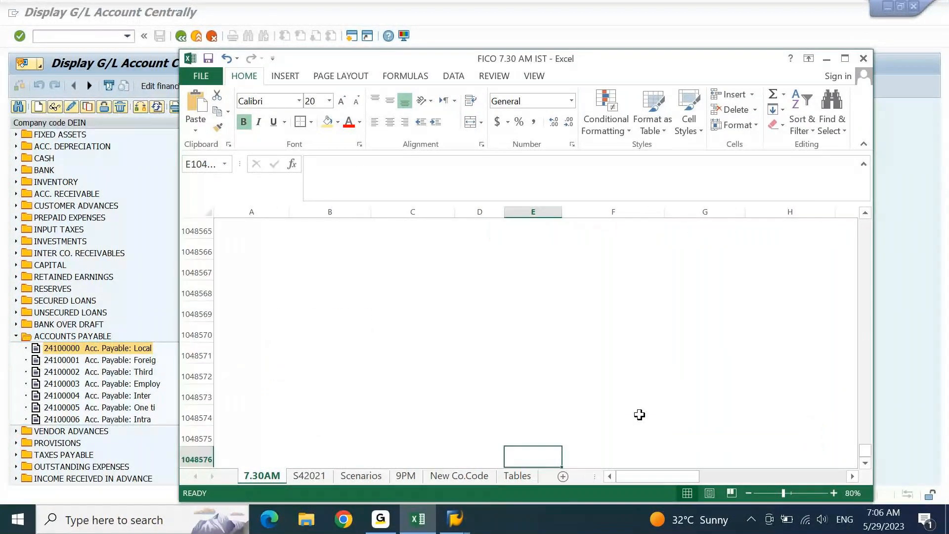
key("ctrl+Up")
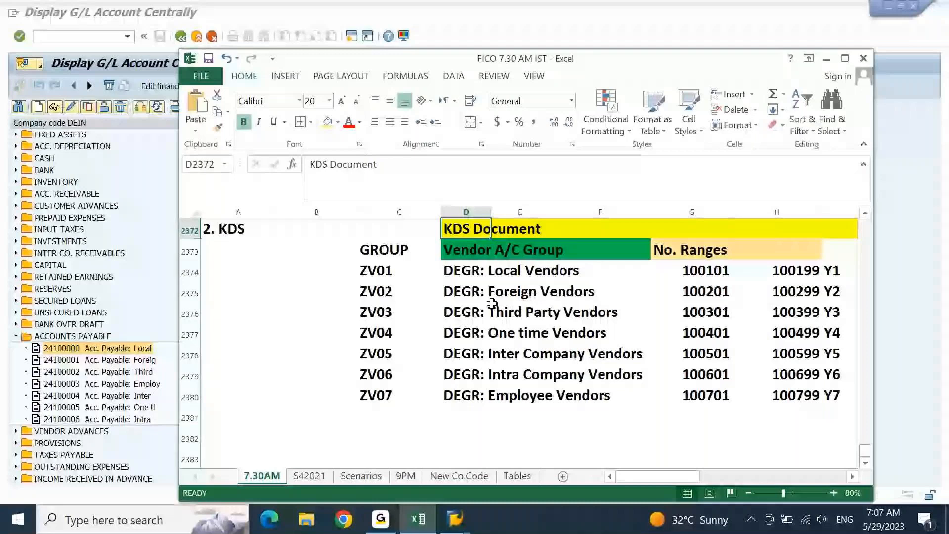
- Review groups ZV01 and ZV02 with start numbers 100101, 100201 and range code Y2
left_click_drag(482, 271, 559, 270)
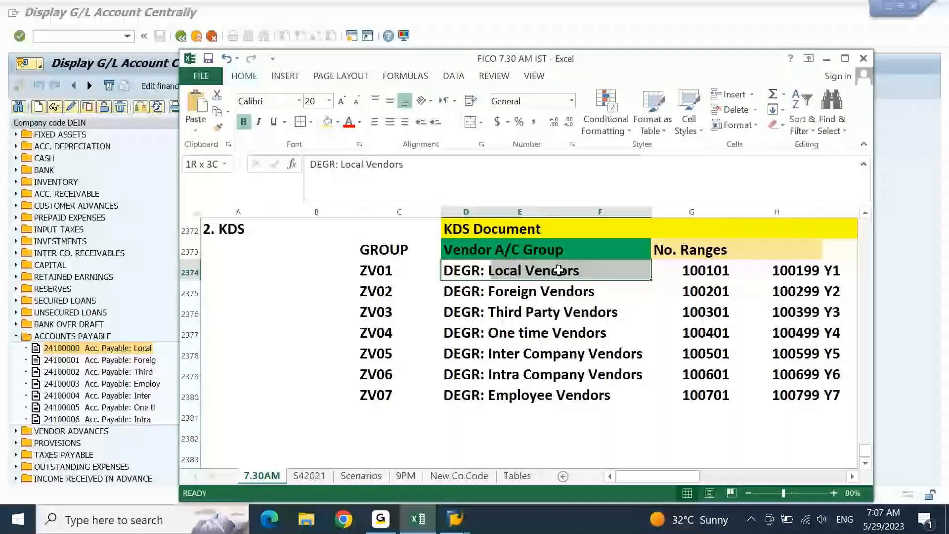
left_click(706, 275)
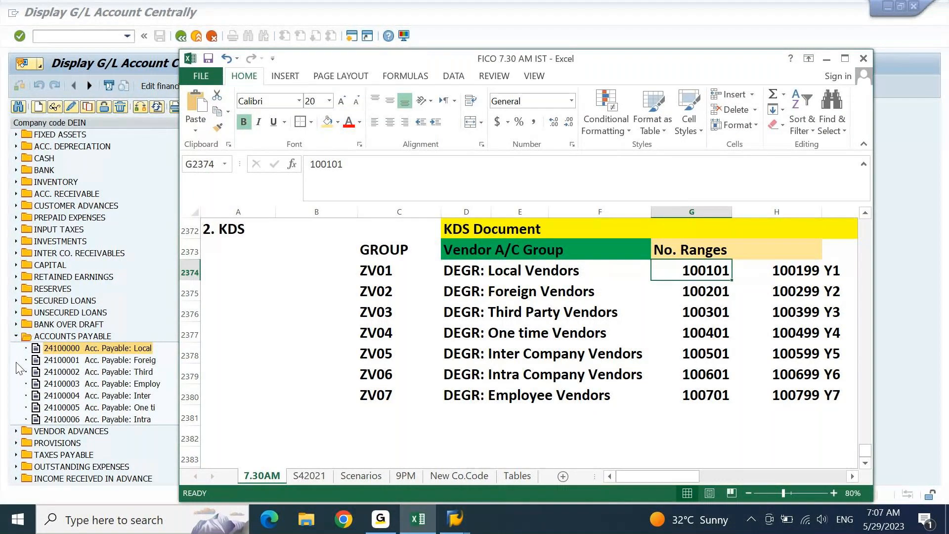
left_click(402, 271)
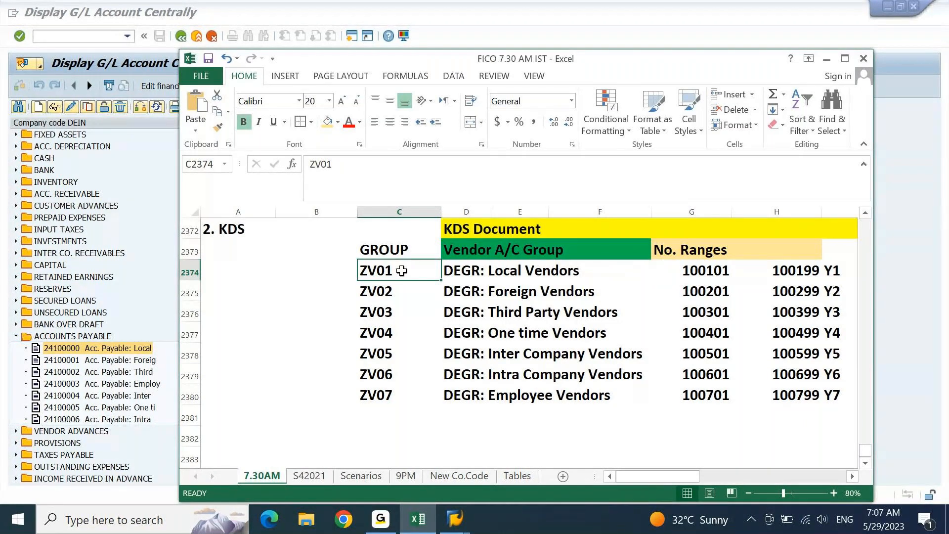
left_click(388, 293)
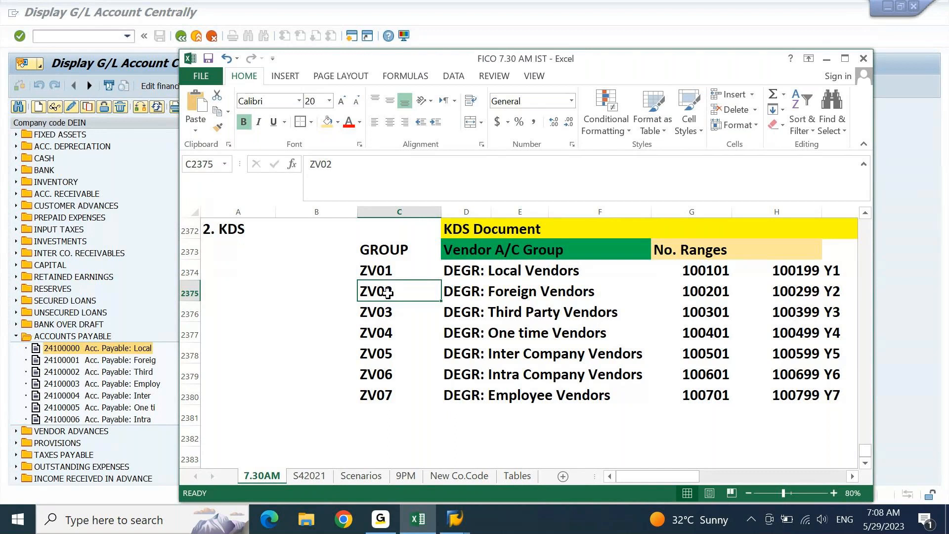
left_click(696, 291)
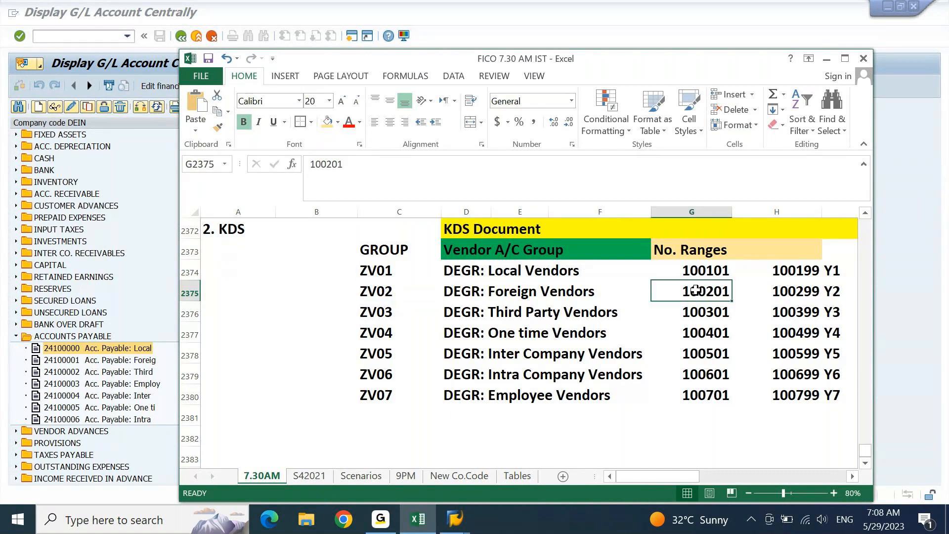
left_click(833, 286)
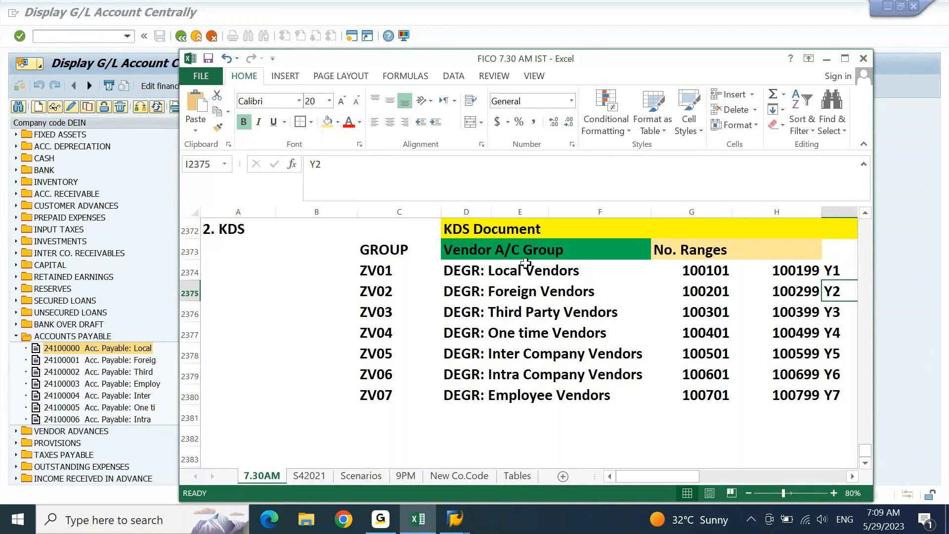
key("Left")
key("Left")
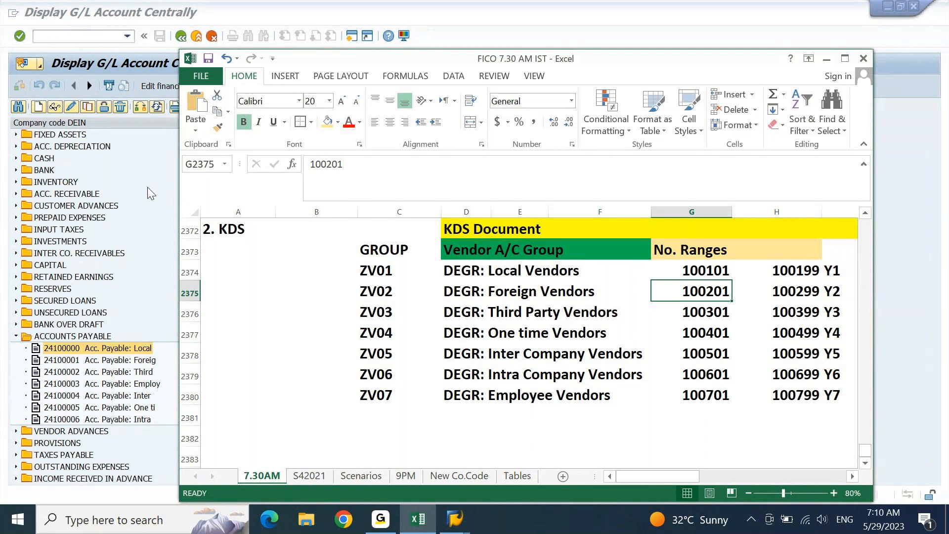
- Return SAP to the start menu with /n and bring up the system logon
left_click(78, 36)
type("/n")
key("Return")
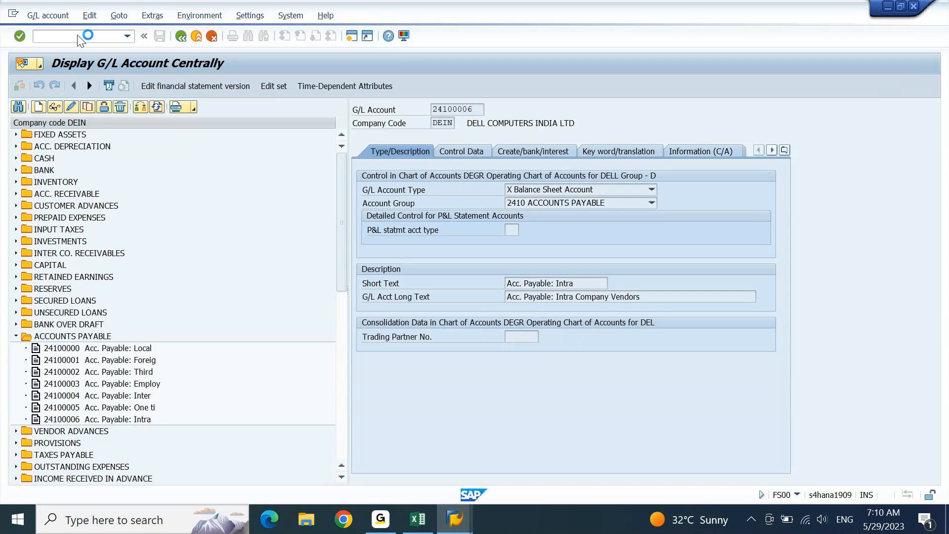
left_click(467, 520)
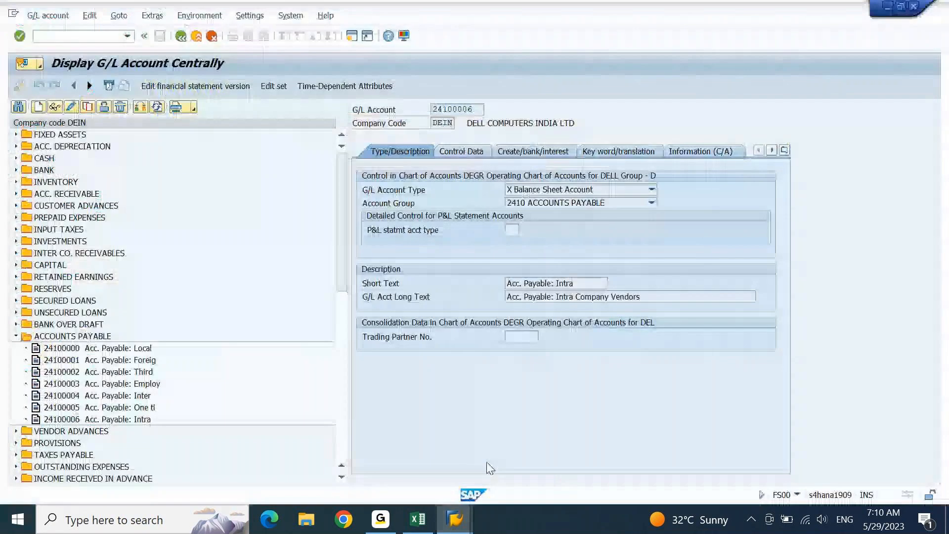
left_click(375, 455)
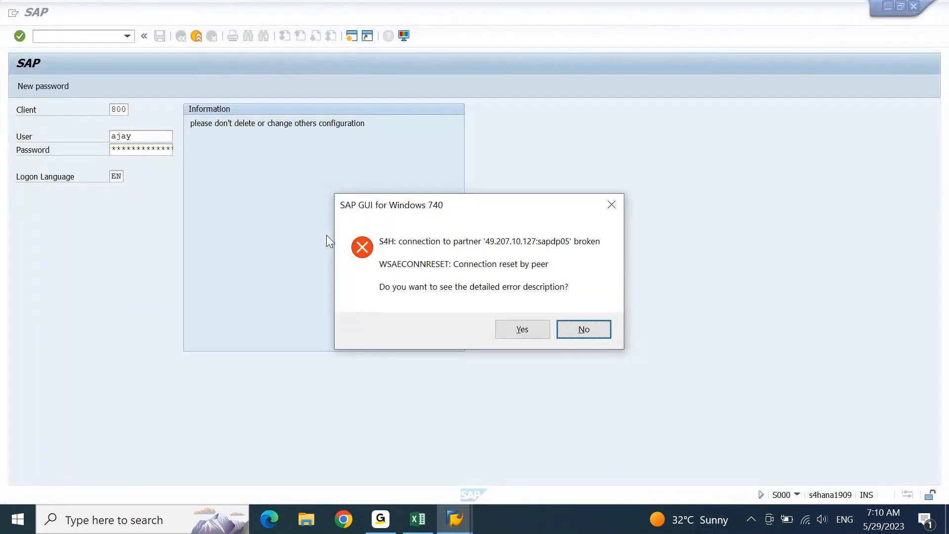
- Dismiss the connection error, log on again continuing this logon, and run BUCF
key("Return")
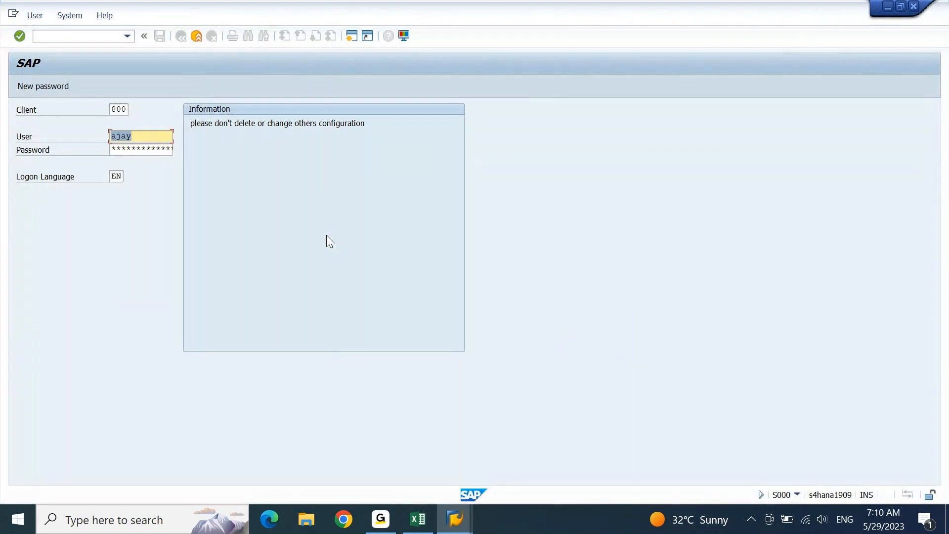
key("Tab")
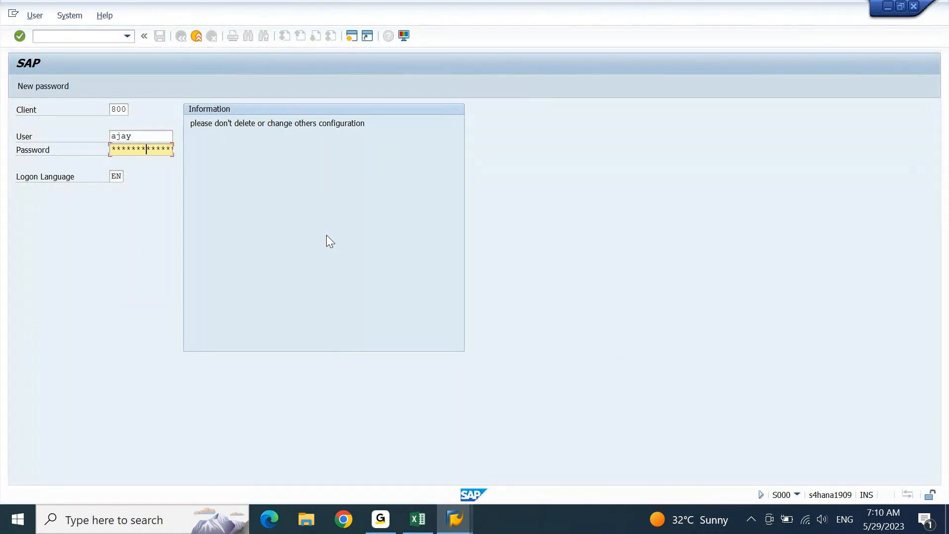
key("Return")
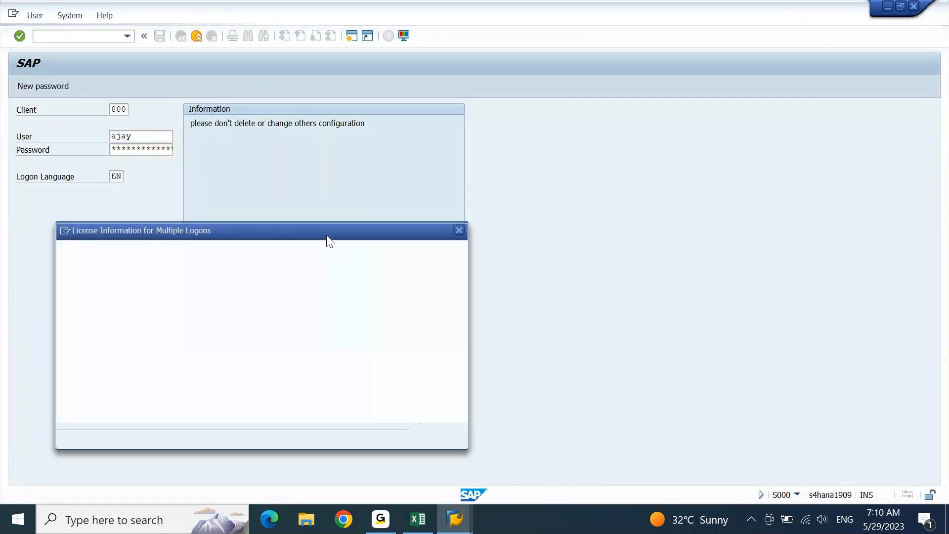
key("Up")
key("Return")
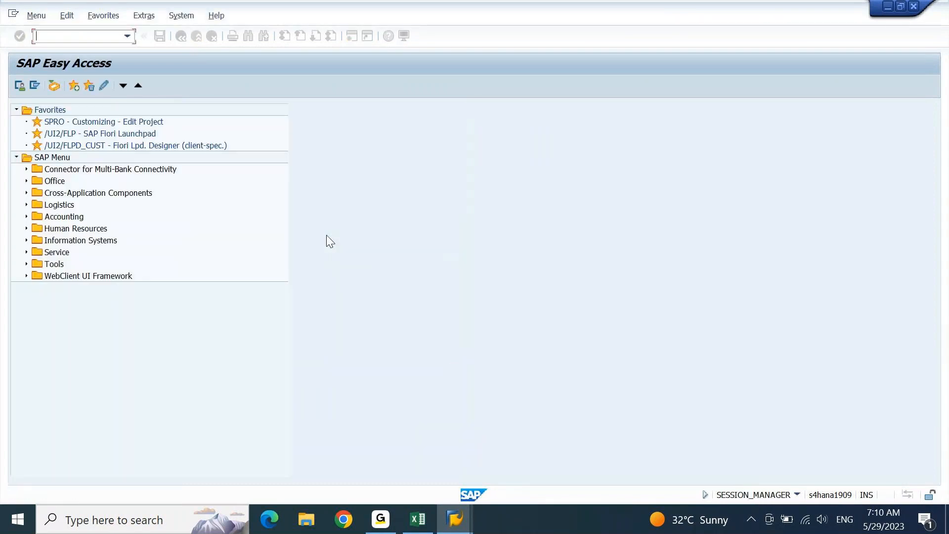
type("BU")
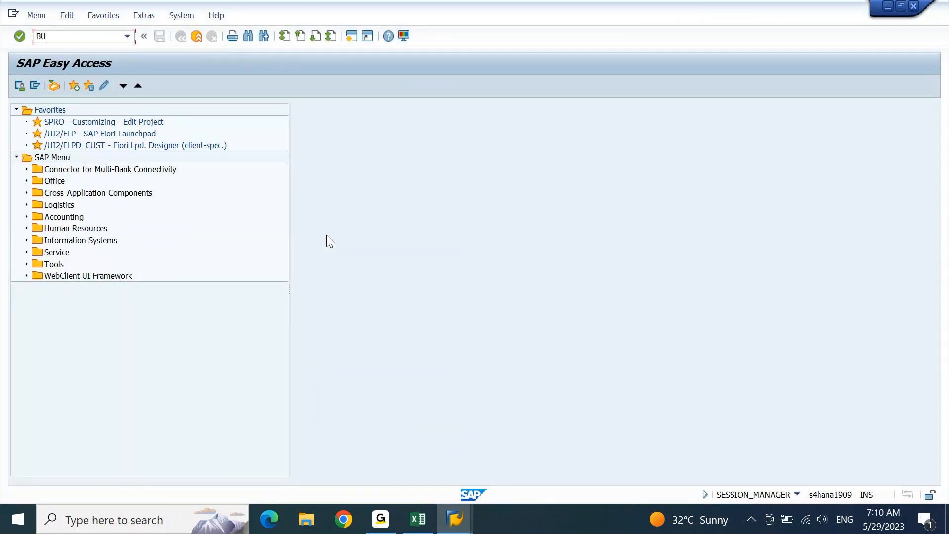
type("CF")
key("Return")
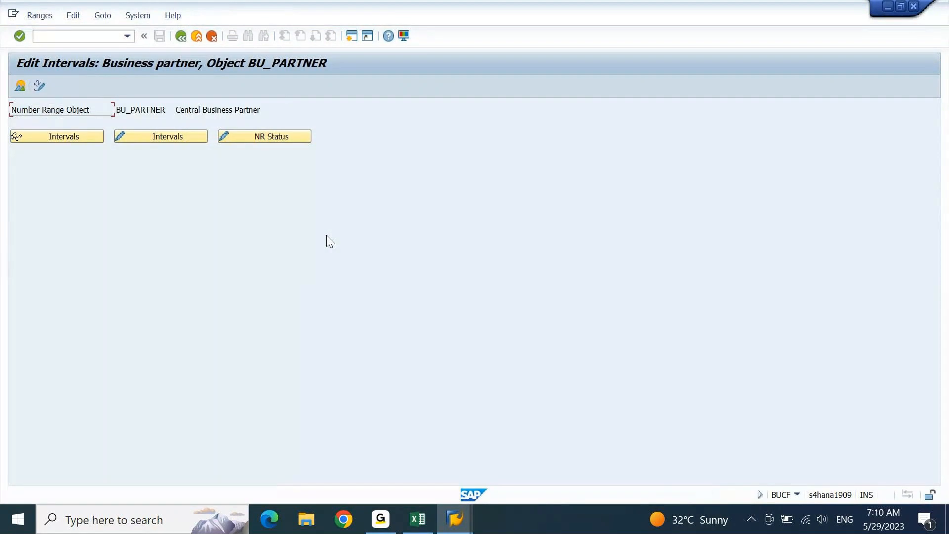
- Switch BU_PARTNER to change mode and review the free number intervals
left_click(184, 140)
left_click(40, 16)
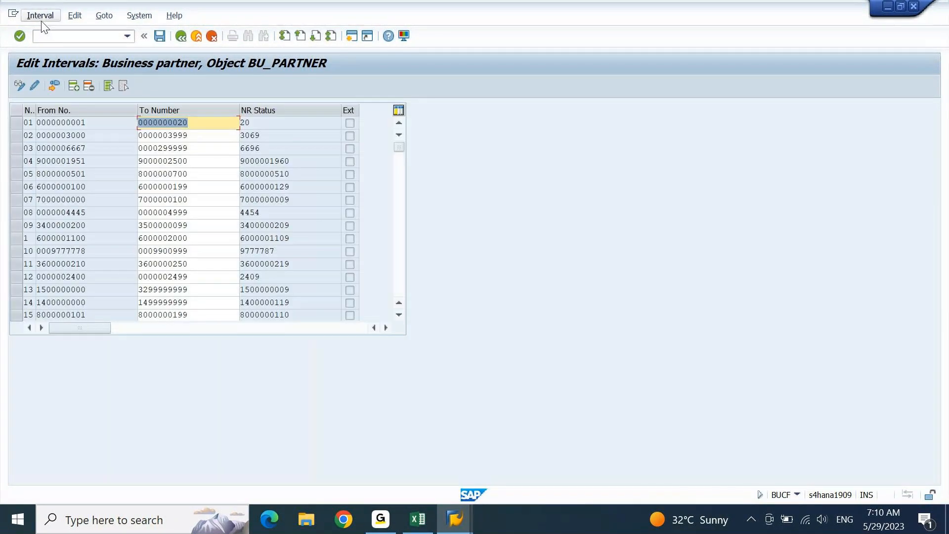
left_click(64, 105)
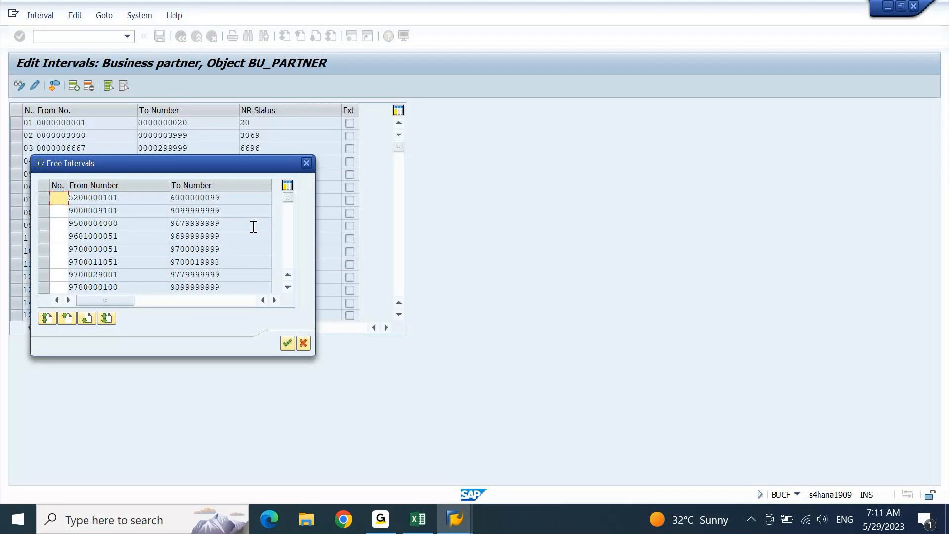
left_click(307, 163)
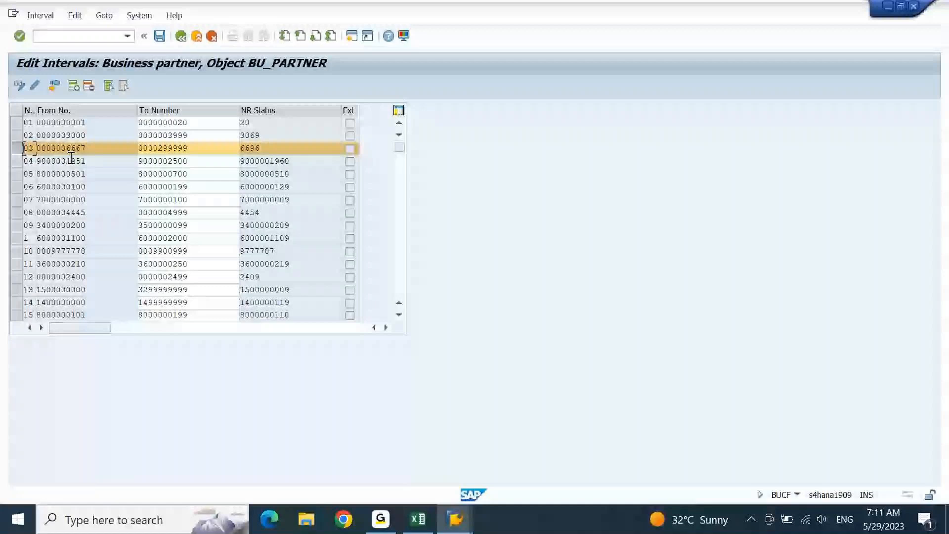
left_click_drag(158, 149, 184, 149)
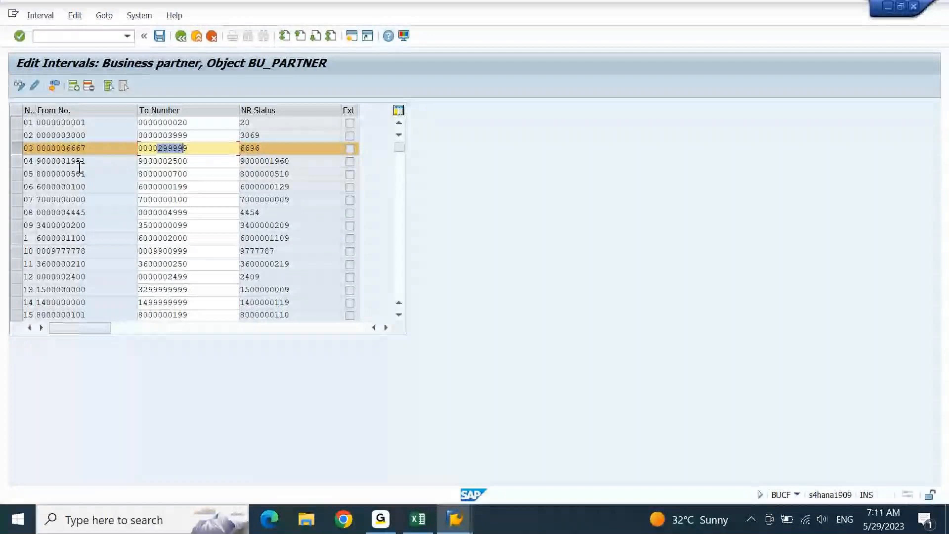
left_click_drag(184, 148, 251, 143)
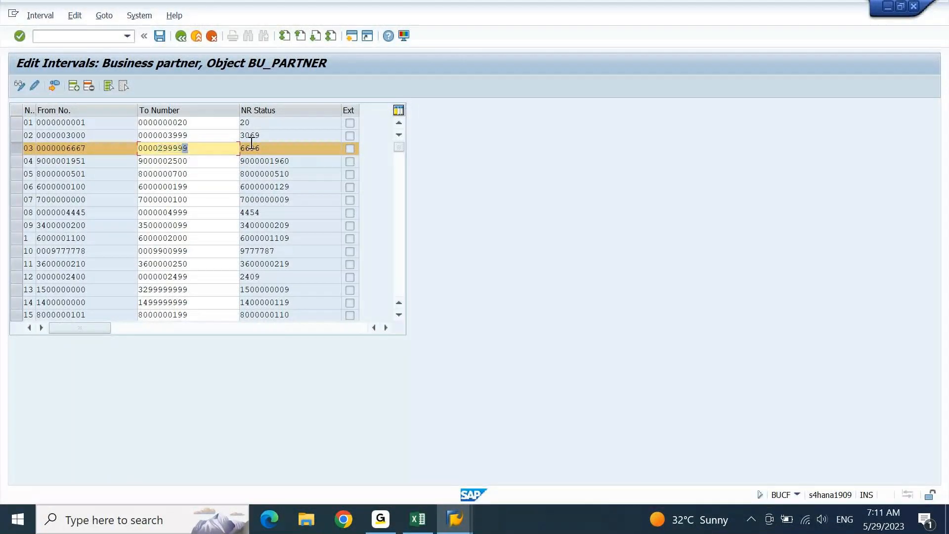
key("shift+Left")
key("shift+Left")
key("shift+Left")
key("shift+Left")
key("shift+Left")
type("7000")
key("Return")
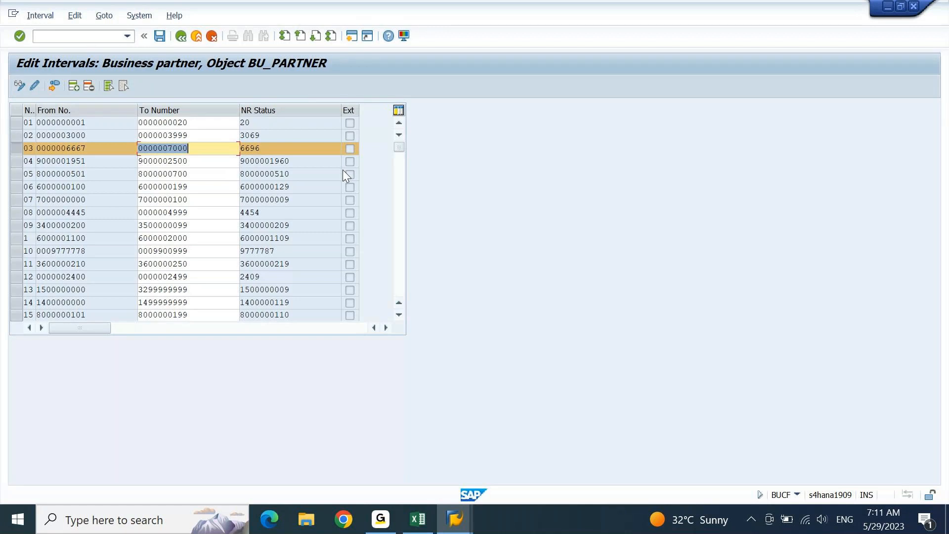
left_click(159, 37)
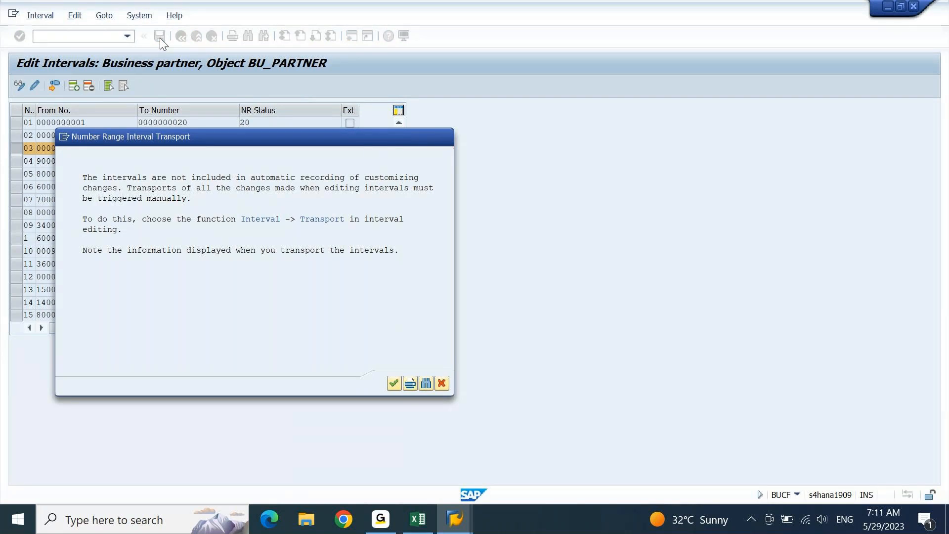
key("Return")
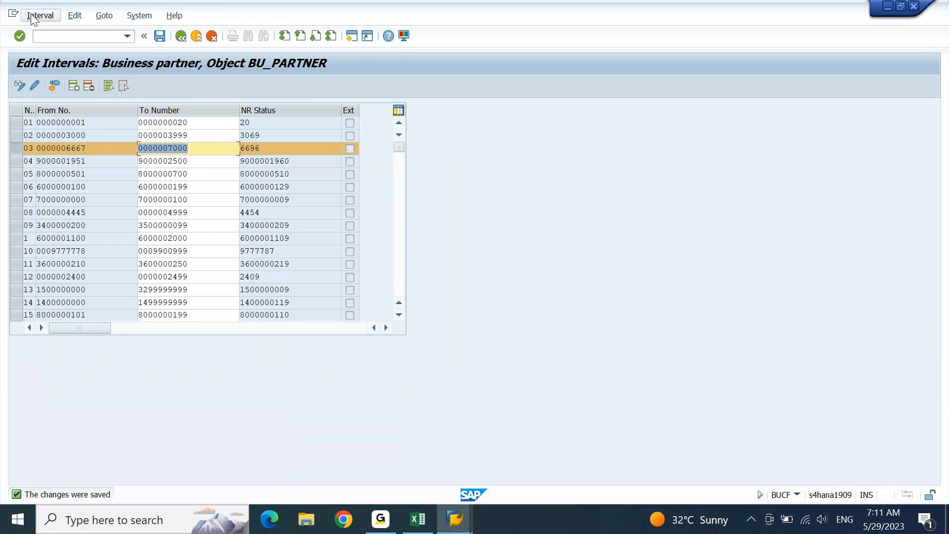
left_click(50, 16)
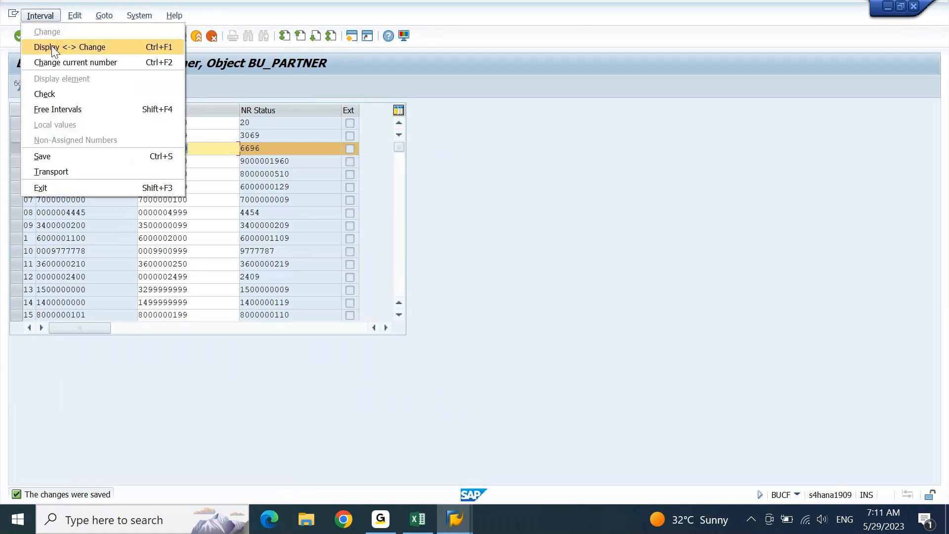
left_click(58, 109)
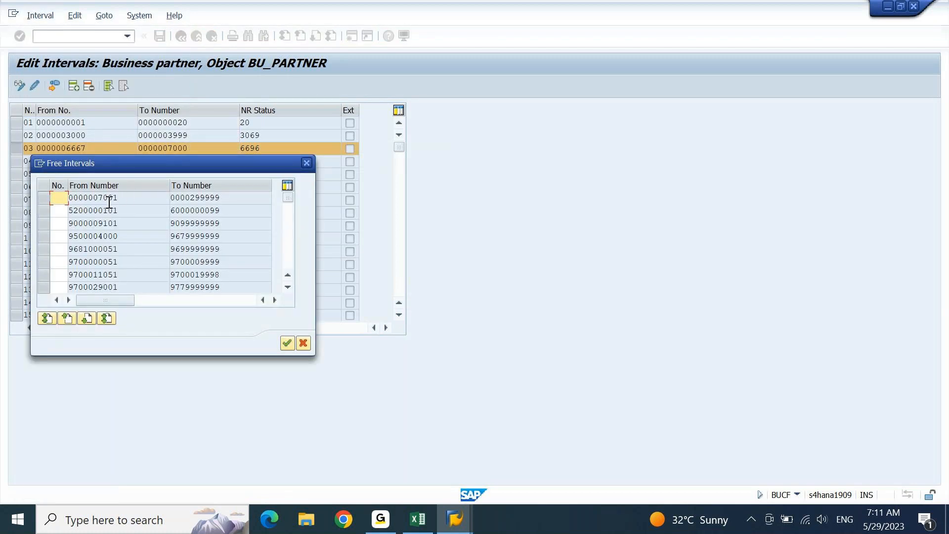
left_click_drag(190, 198, 227, 204)
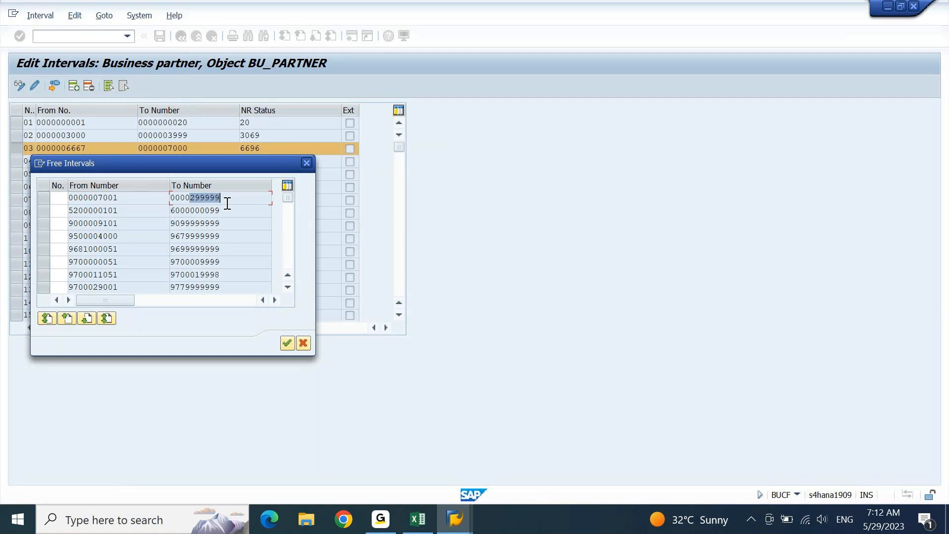
left_click(380, 519)
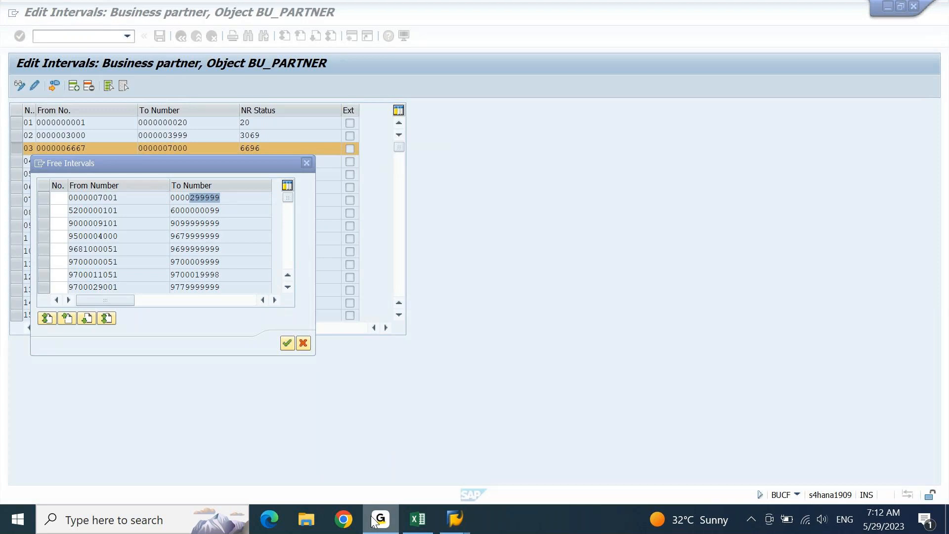
left_click(373, 517)
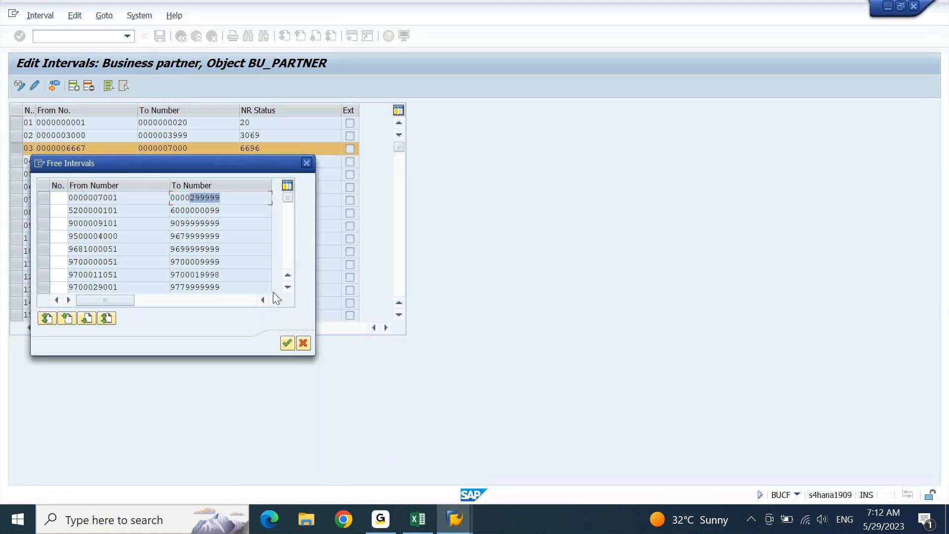
left_click(308, 163)
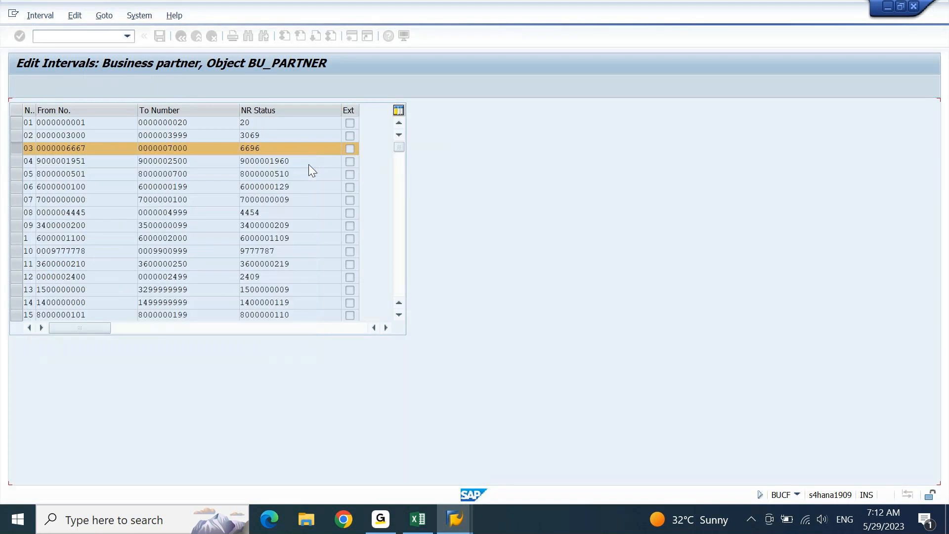
left_click(18, 149)
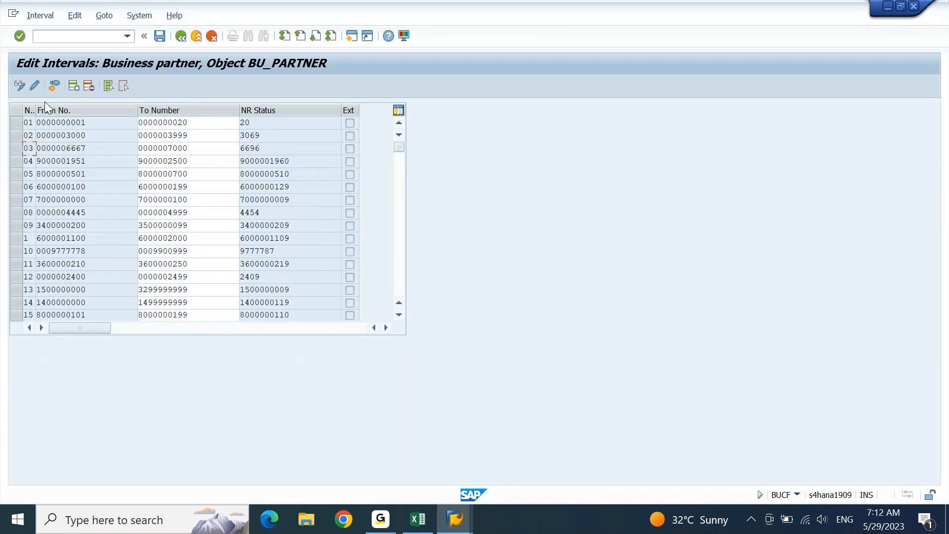
- Insert seven blank rows into the BU_PARTNER interval table
left_click(74, 85)
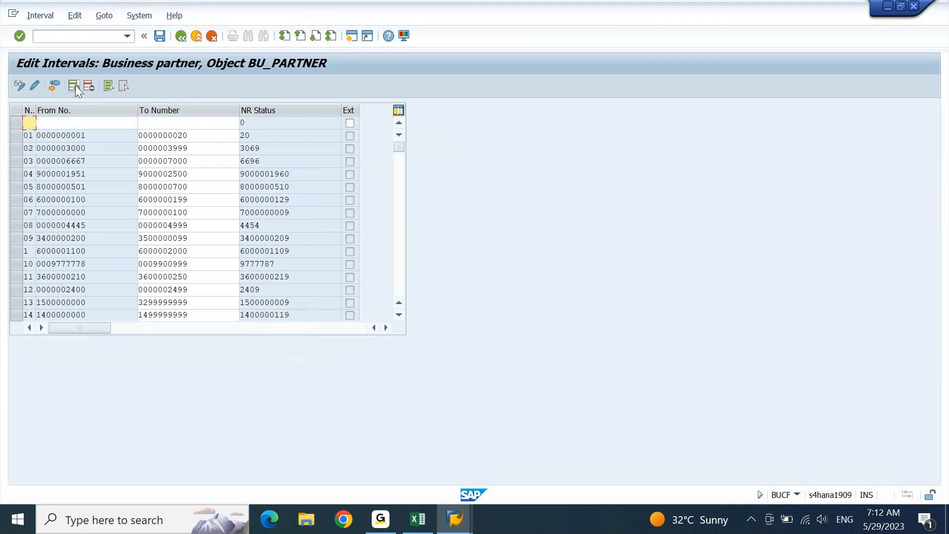
left_click(74, 85)
left_click(74, 86)
left_click(74, 86)
left_click(75, 85)
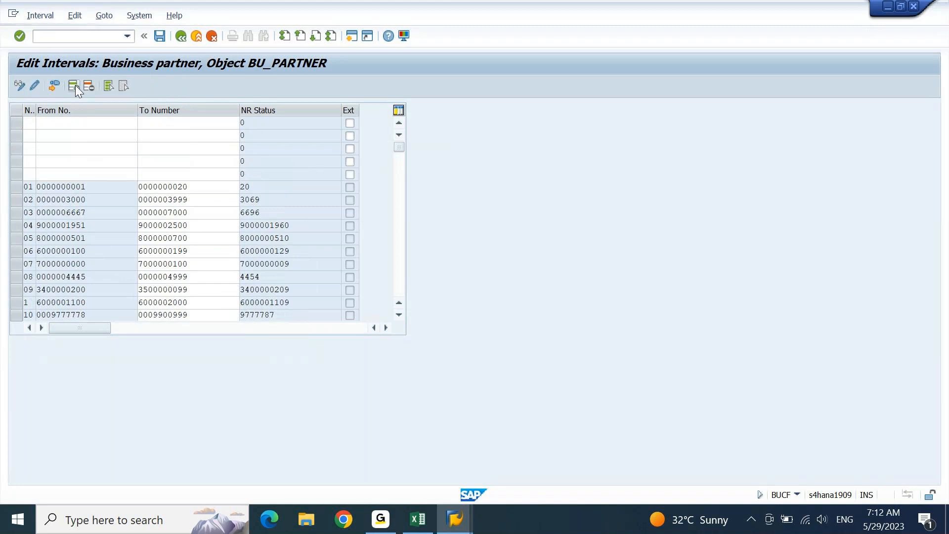
left_click(74, 86)
left_click(74, 86)
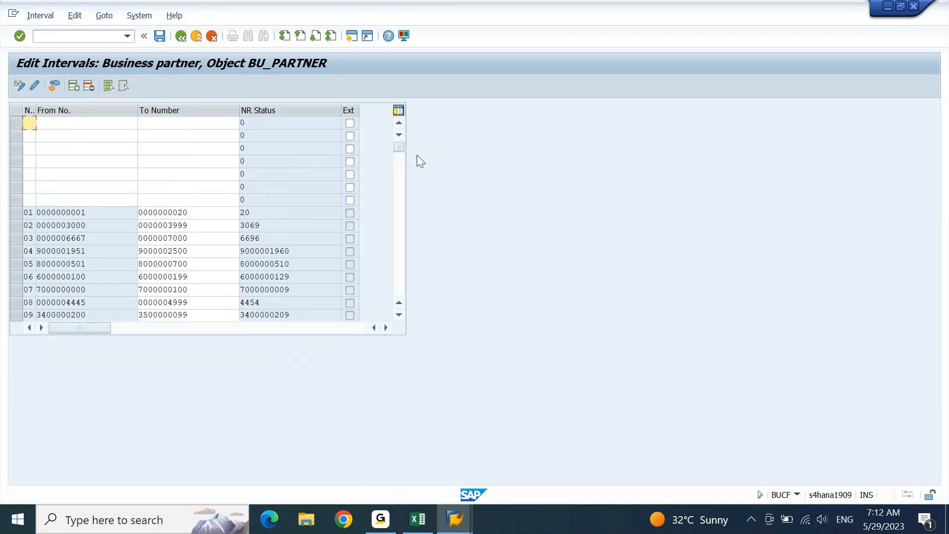
- Paste interval codes Y1–Y7 and start numbers 100101–100701 from the spreadsheet
mouse_move(420, 519)
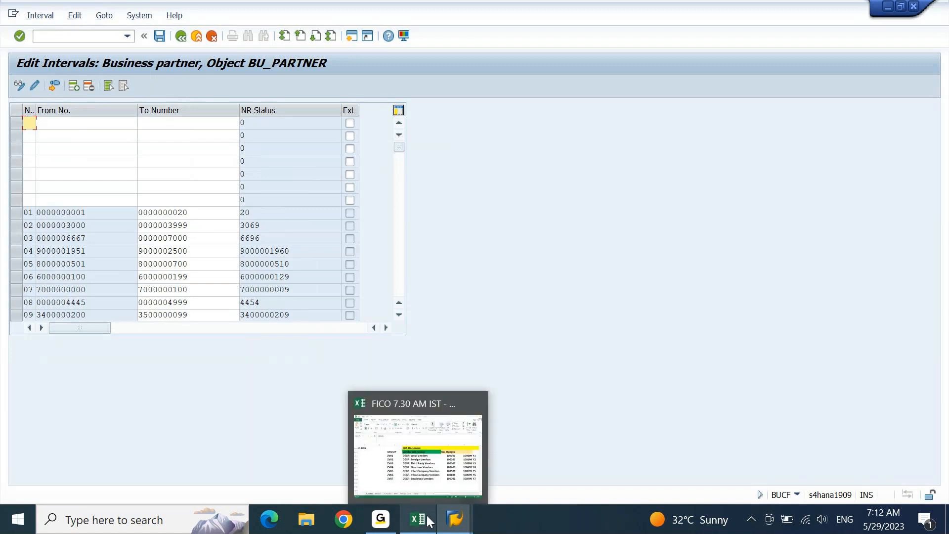
left_click(417, 468)
left_click(837, 270)
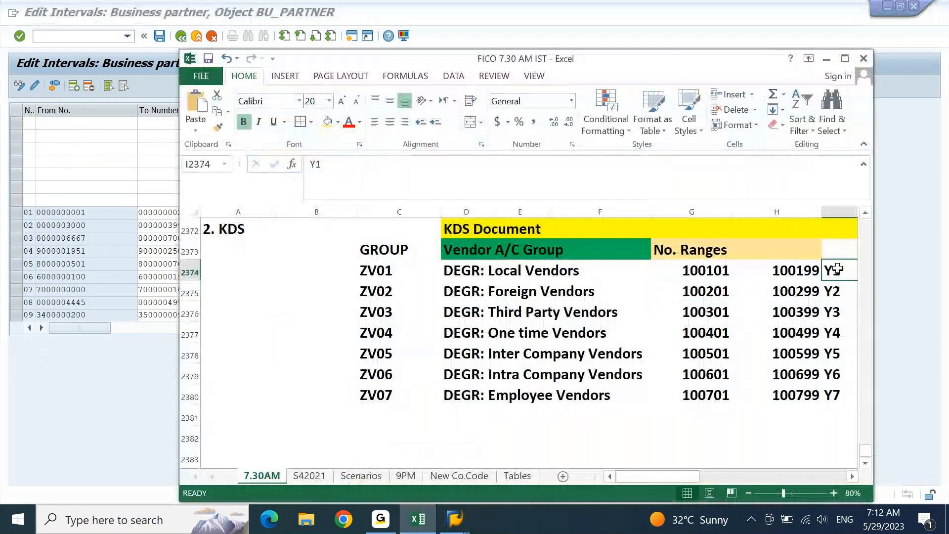
key("ctrl+shift+Down")
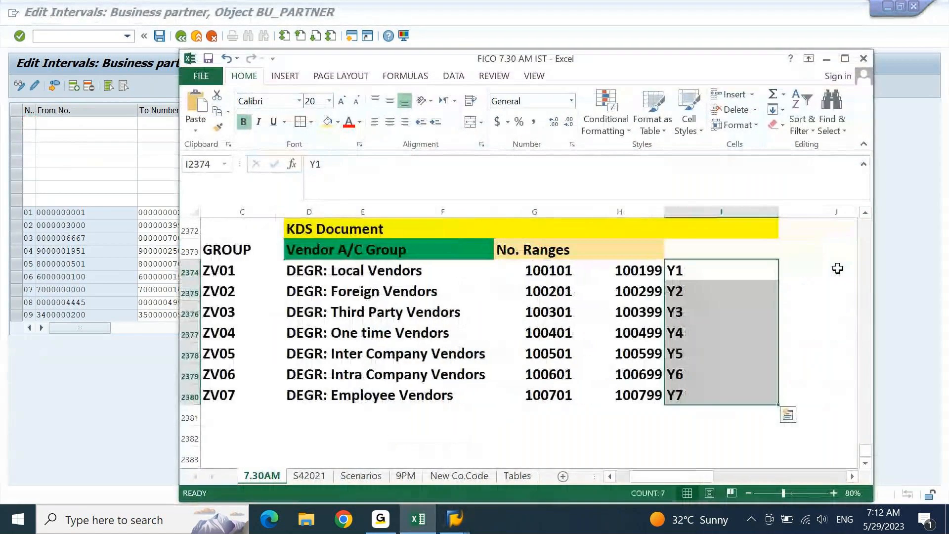
key("ctrl+c")
key("alt+Tab")
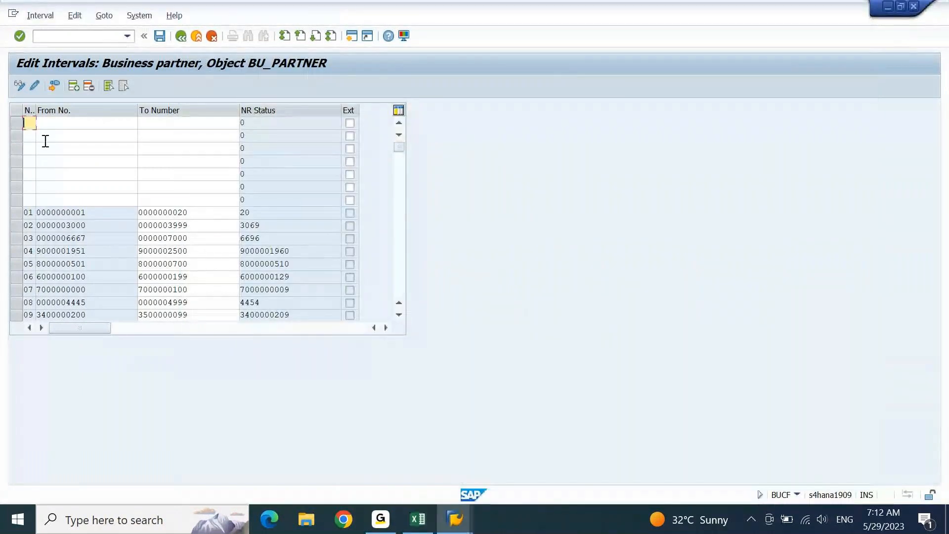
key("ctrl+v")
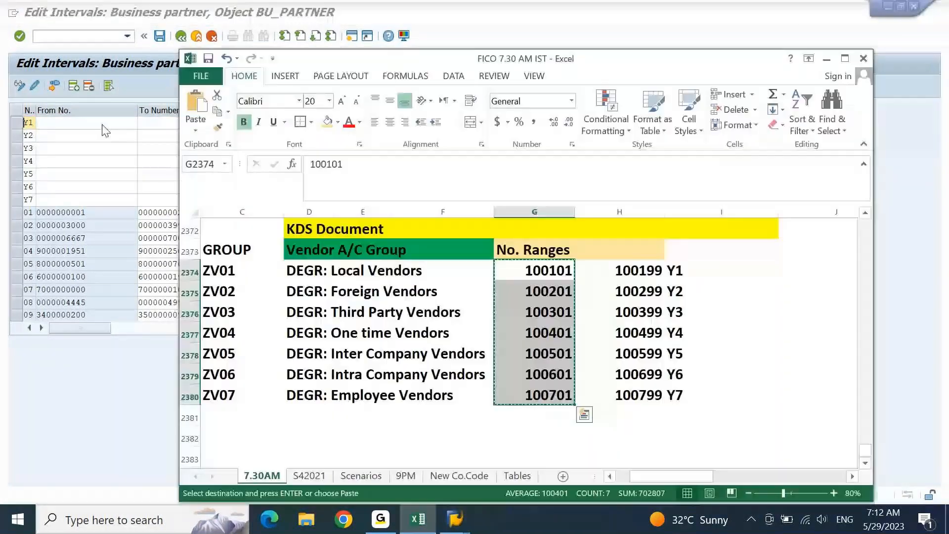
left_click(121, 123)
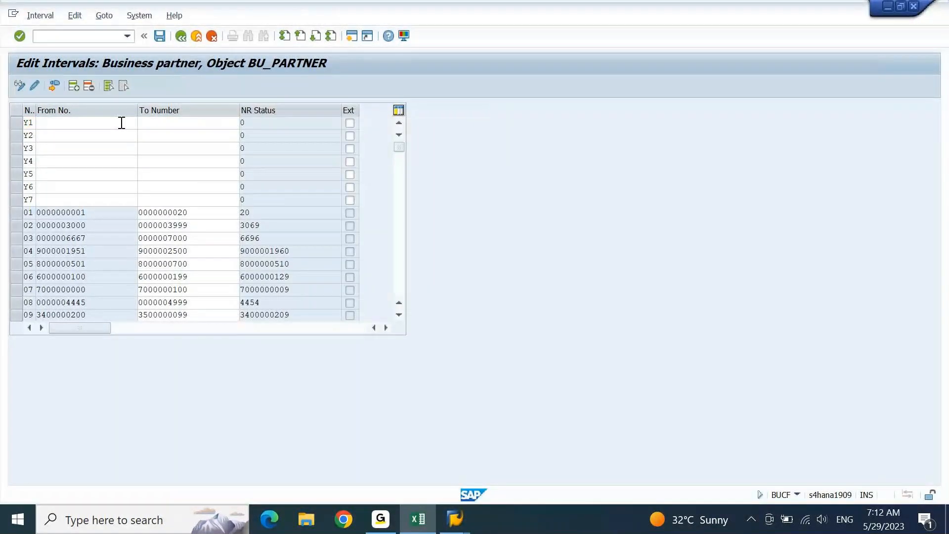
left_click(121, 123)
key("ctrl+v")
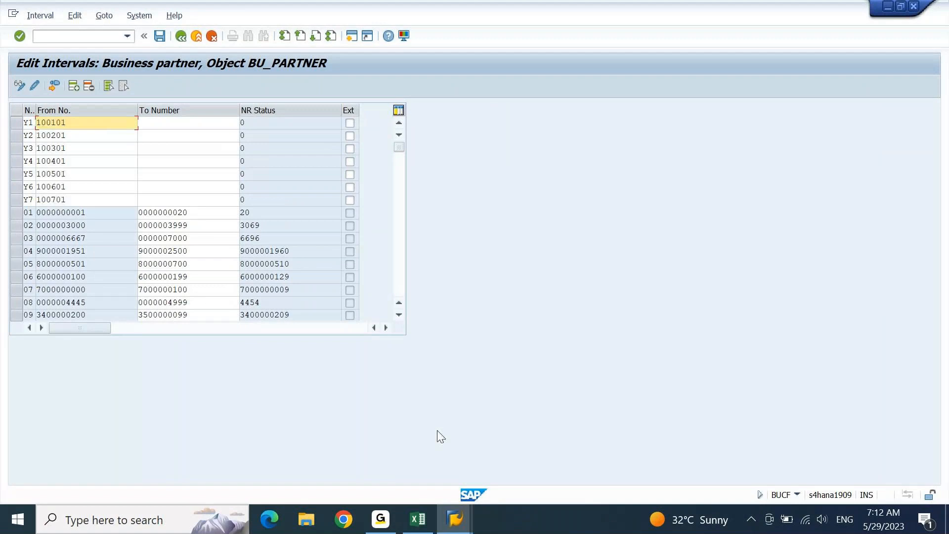
- Paste upper limits 100199–100799 into intervals Y1–Y7 and save the intervals
left_click(418, 519)
left_click(639, 277)
key("ctrl+shift+Down")
key("ctrl+c")
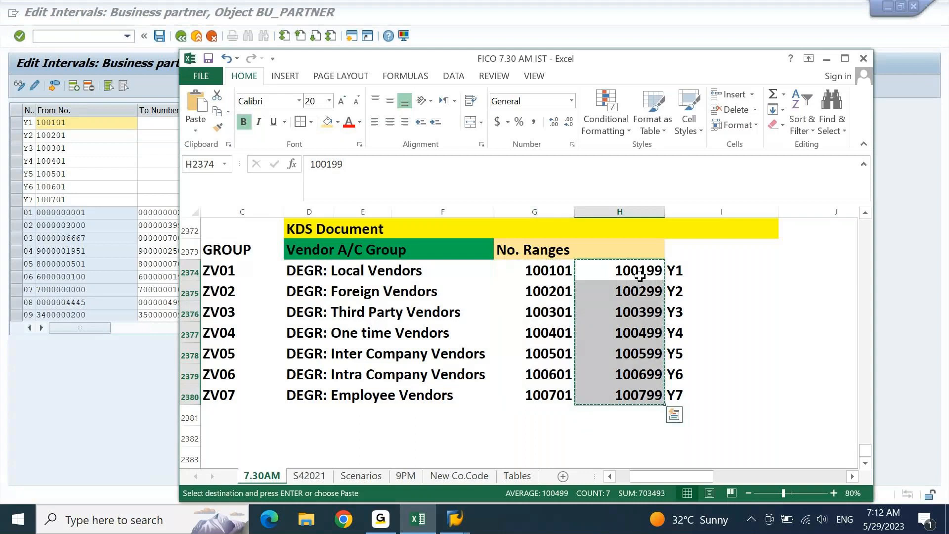
left_click(171, 126)
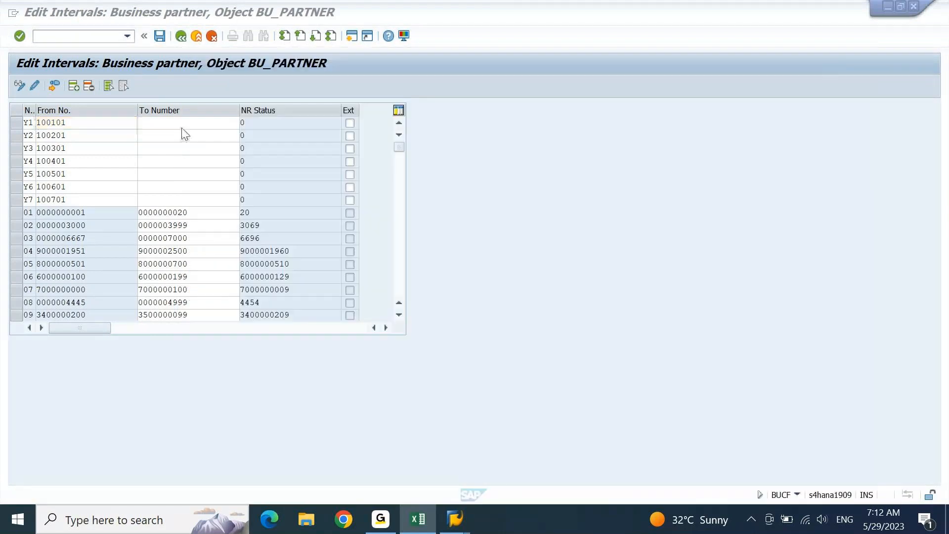
left_click(165, 127)
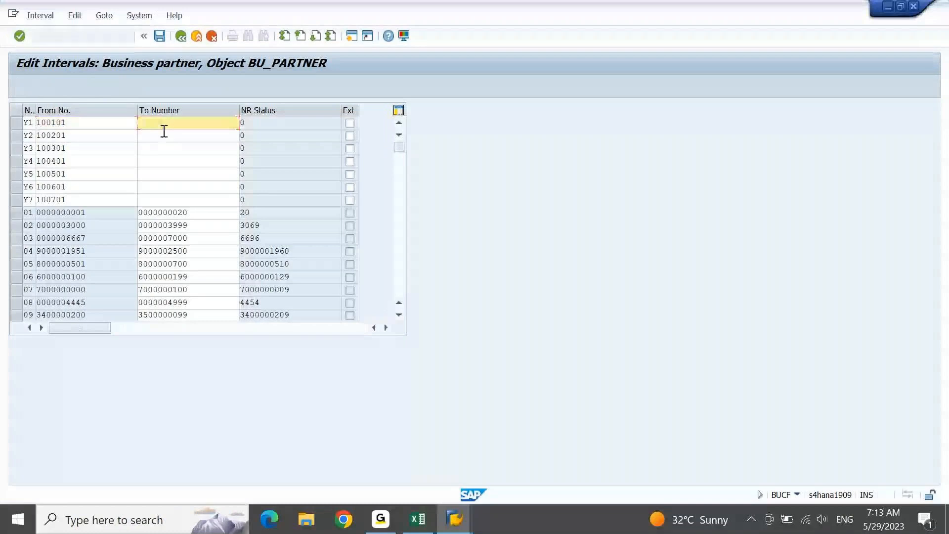
key("ctrl+v")
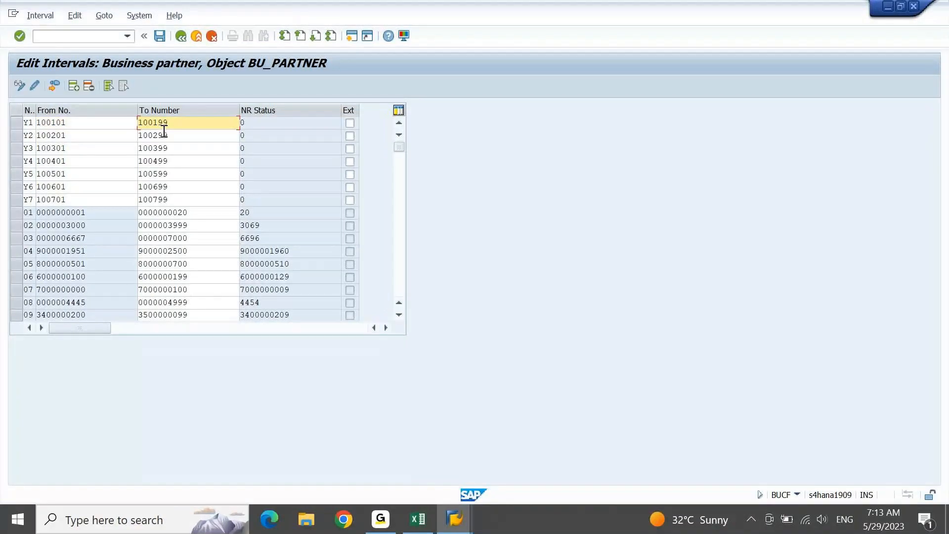
left_click(159, 39)
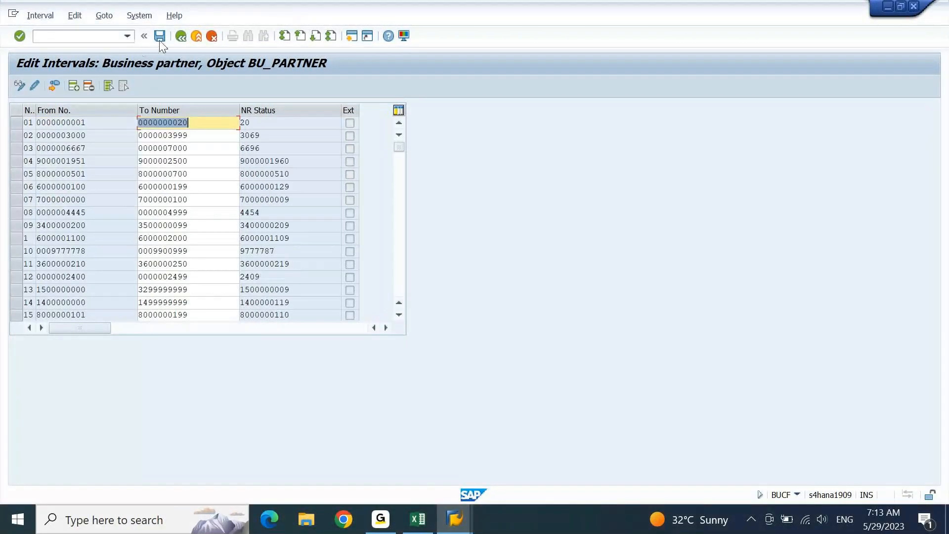
left_click(159, 38)
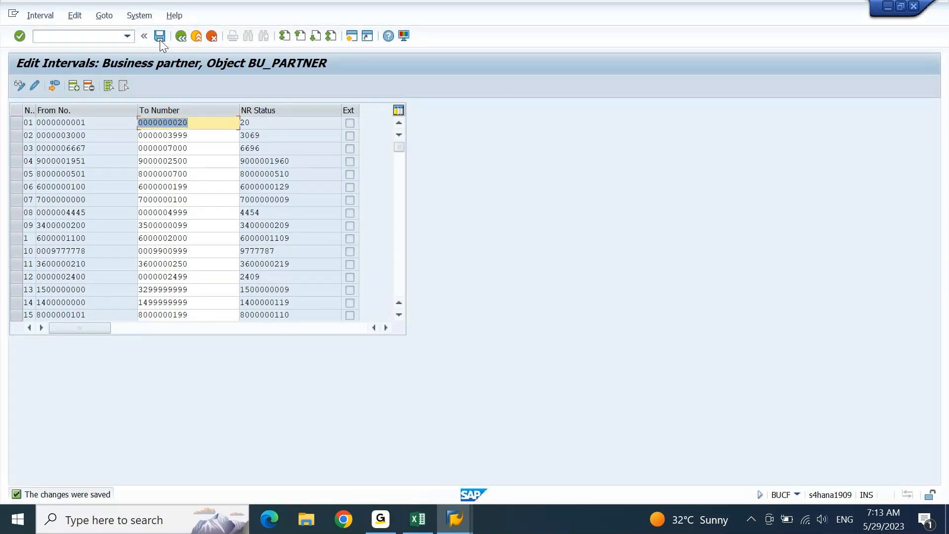
- Page through the saved interval list to verify intervals Y1–Y7
key("Page_Down")
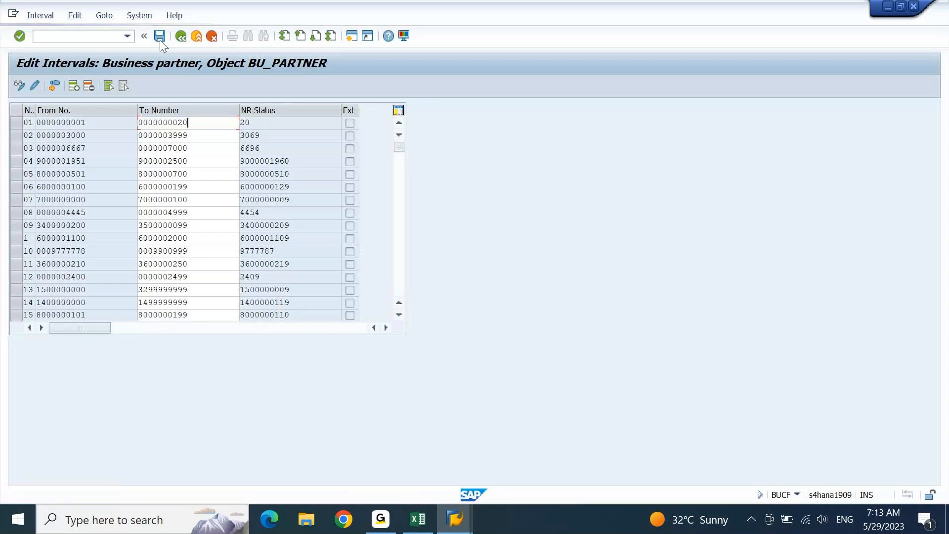
key("Page_Down")
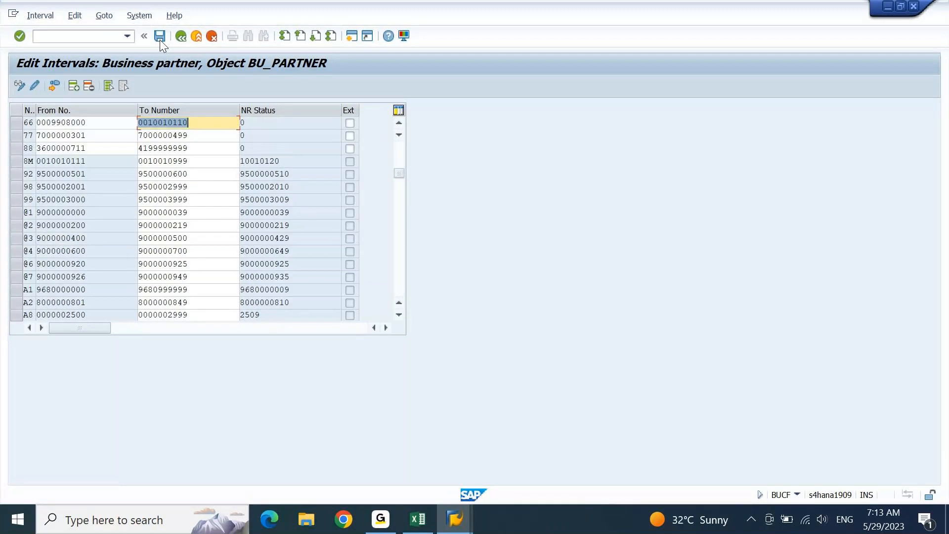
key("Page_Down")
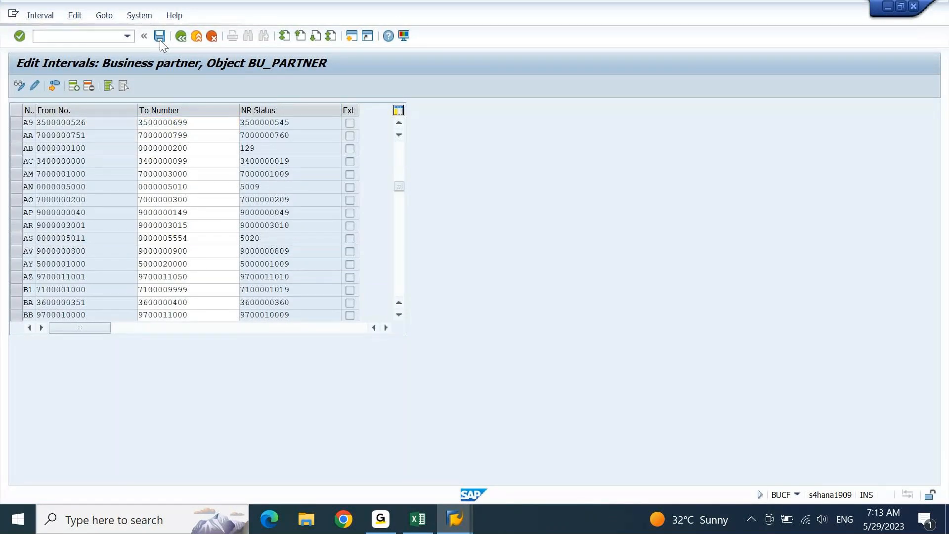
key("Page_Down")
key("Page_Down")
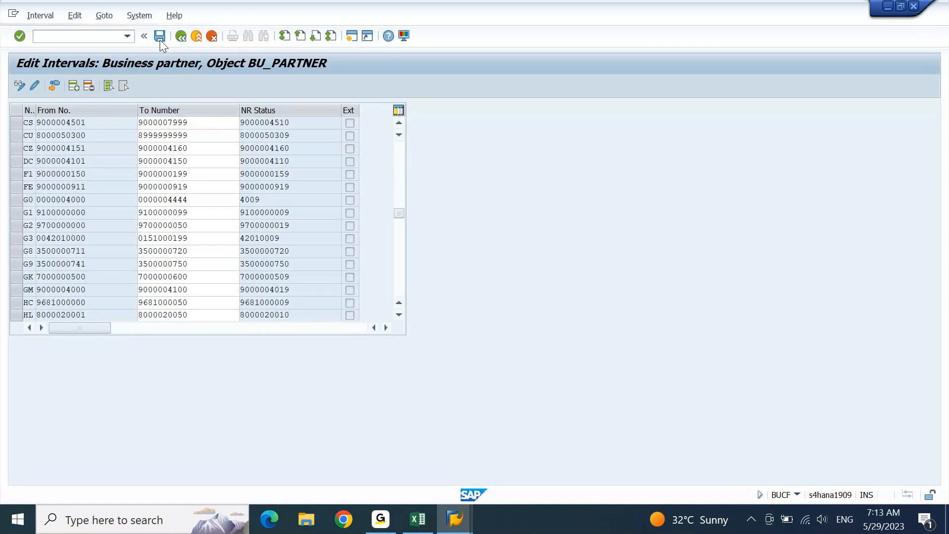
key("Page_Down")
key("Page_Down")
key("Page_Down")
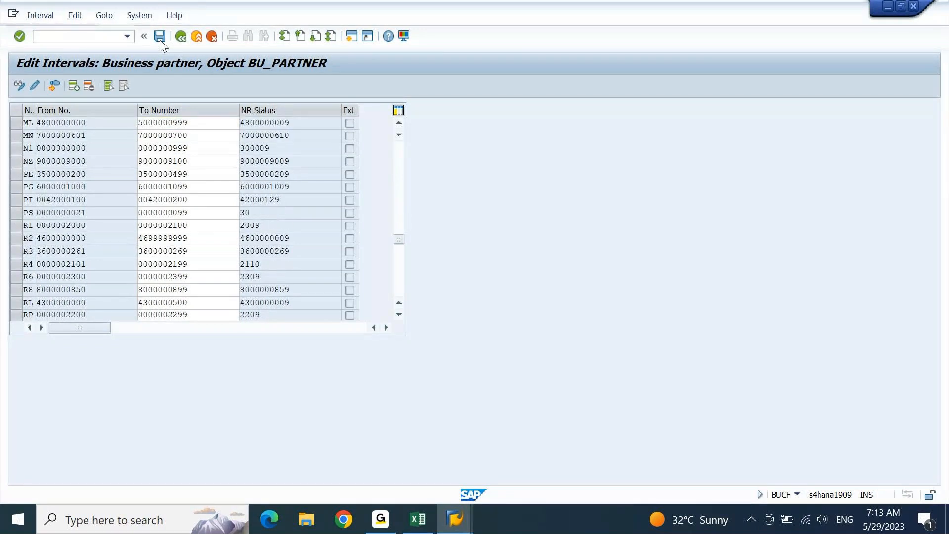
key("Page_Down")
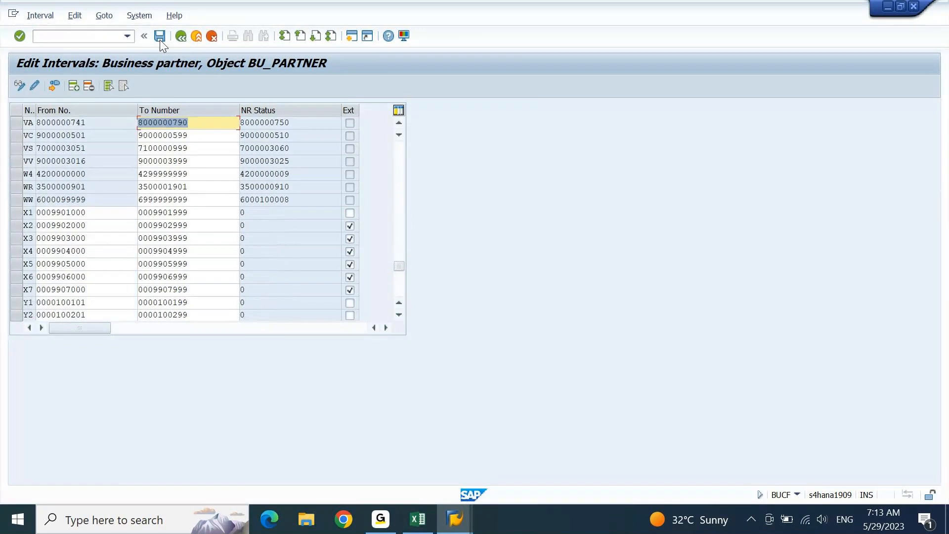
key("Page_Down")
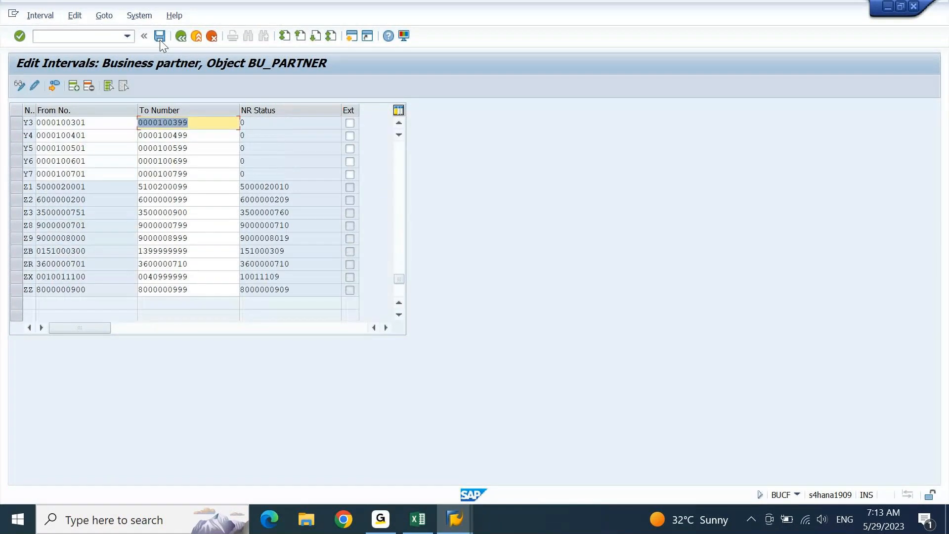
left_click(398, 123)
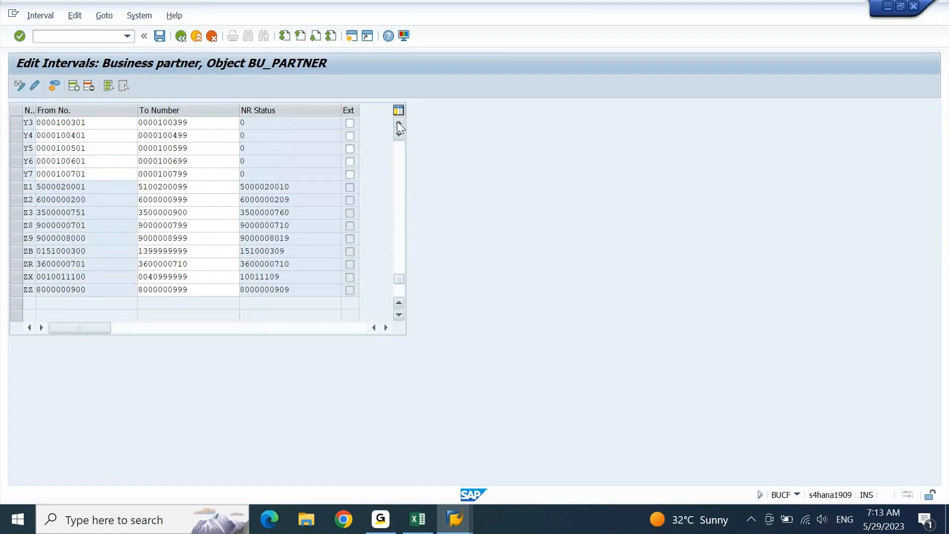
left_click(398, 124)
left_click(398, 123)
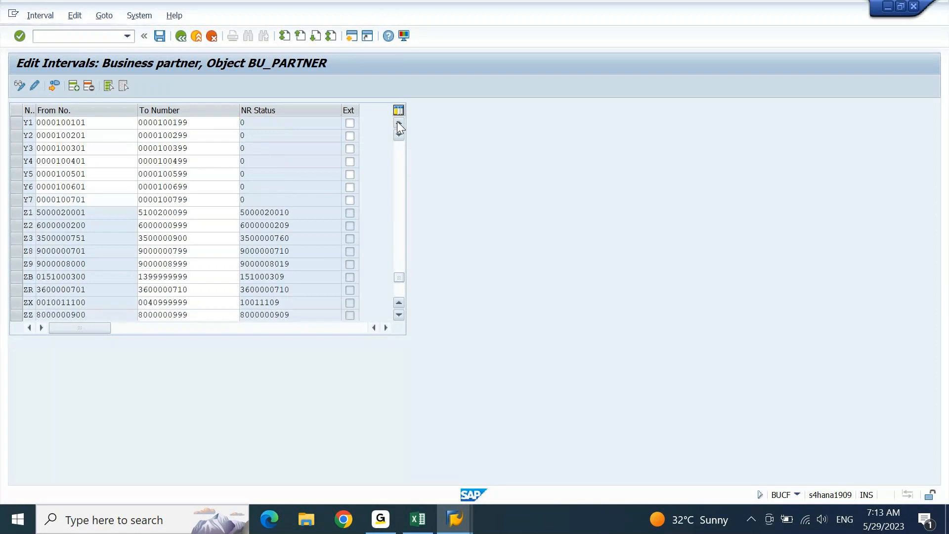
left_click(398, 123)
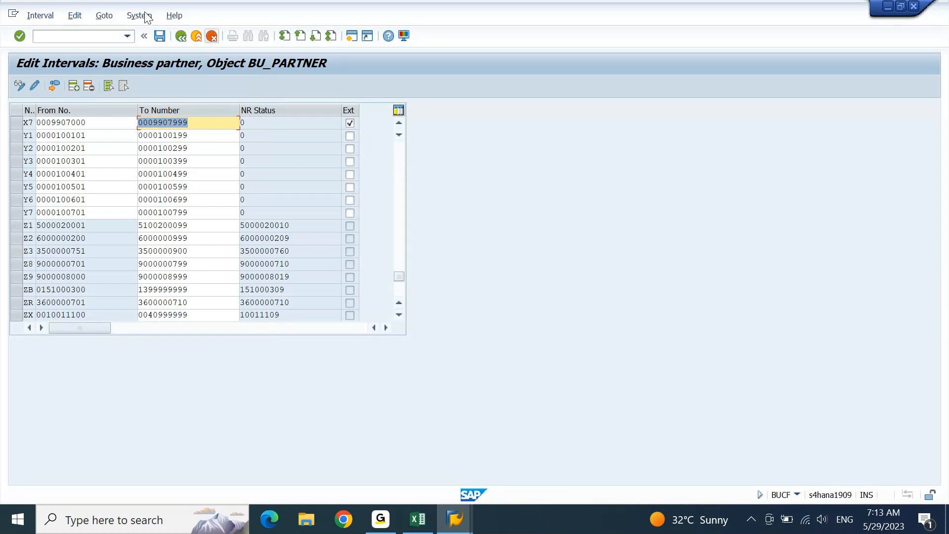
left_click(109, 38)
- Open the vendor number range intervals with /NXKN for editing and scroll to interval Y1
type("/N")
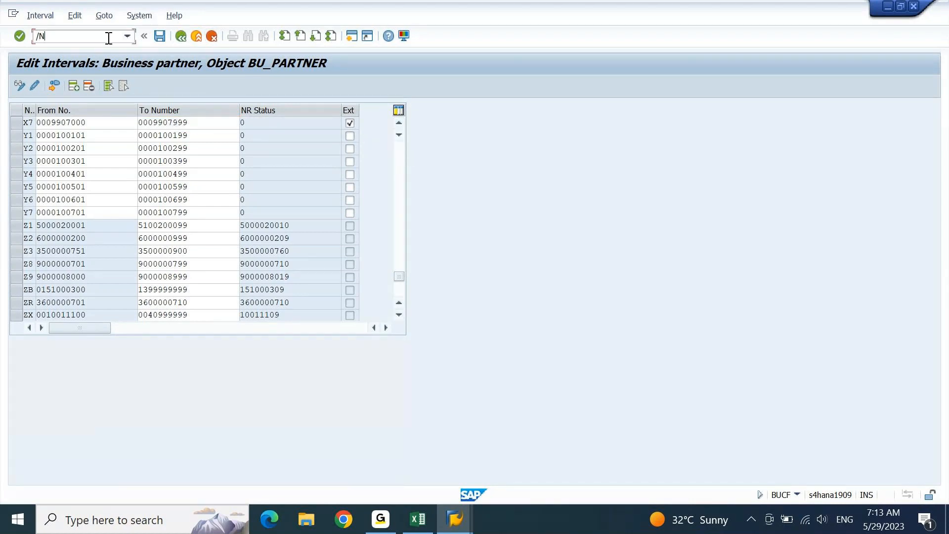
type("XKN1")
key("Return")
left_click(13, 14)
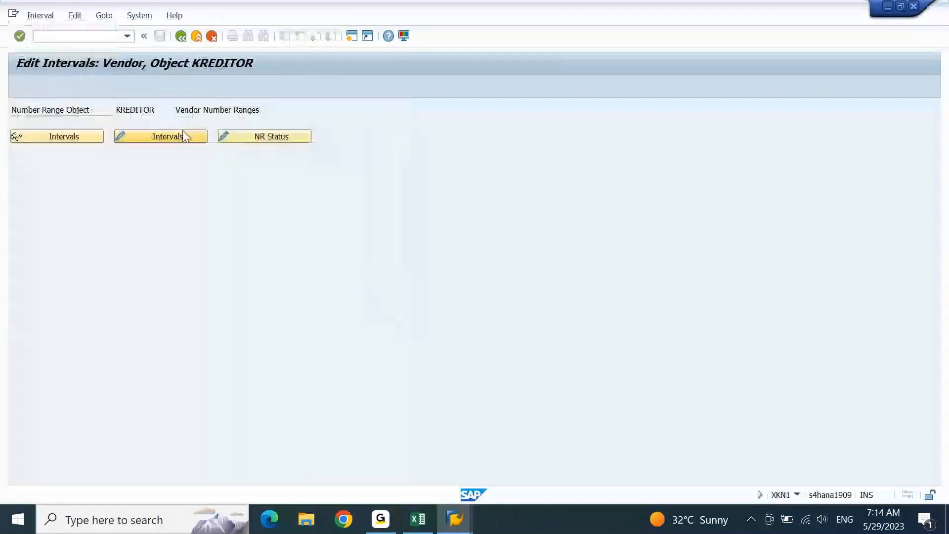
left_click(184, 136)
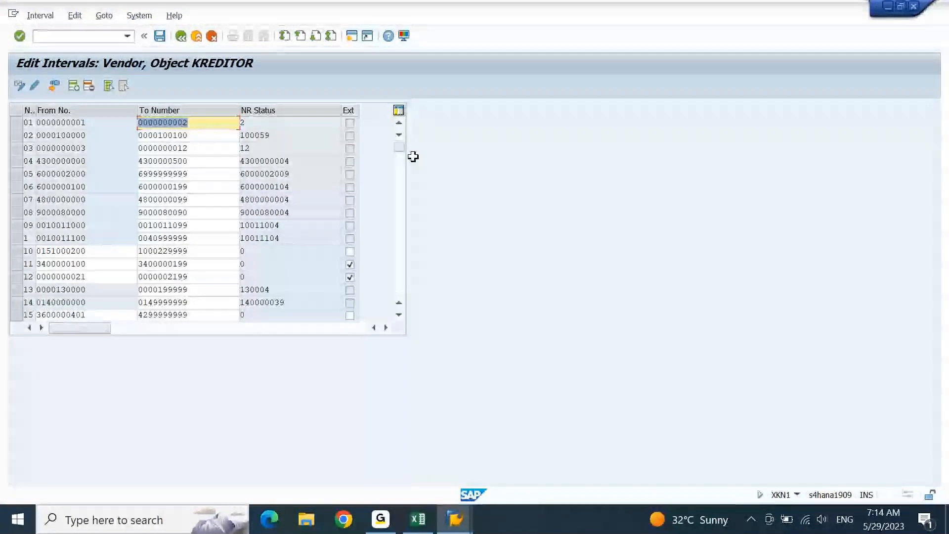
left_click(400, 260)
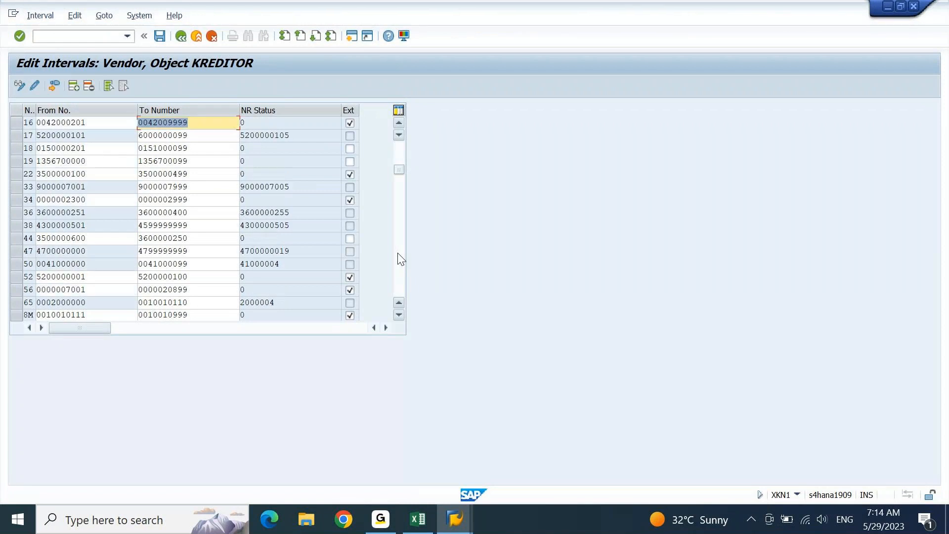
left_click(399, 263)
left_click(399, 263)
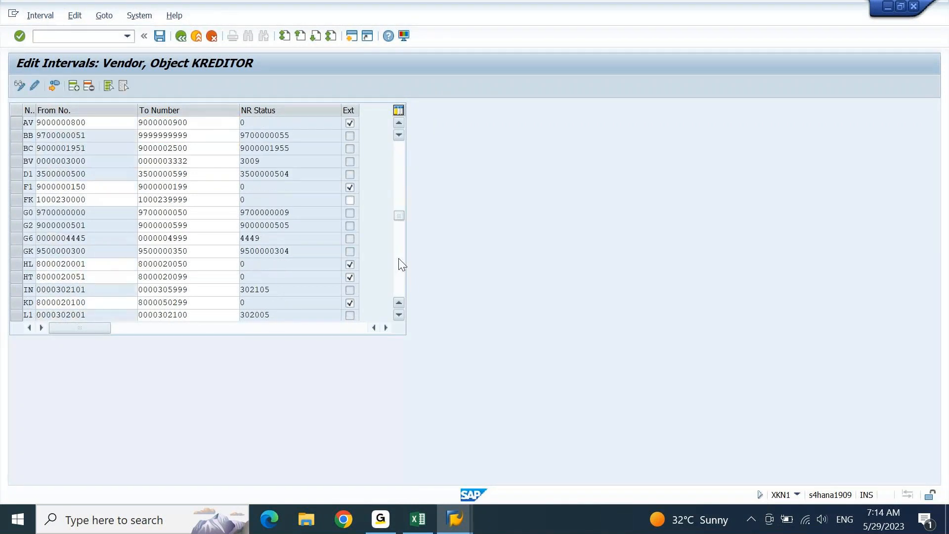
left_click(399, 263)
left_click(399, 263)
left_click(400, 263)
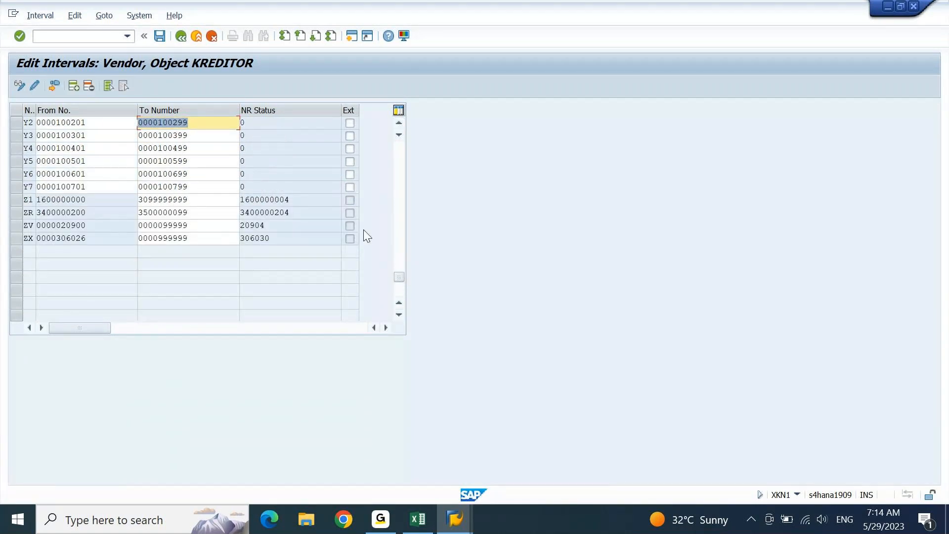
left_click(399, 123)
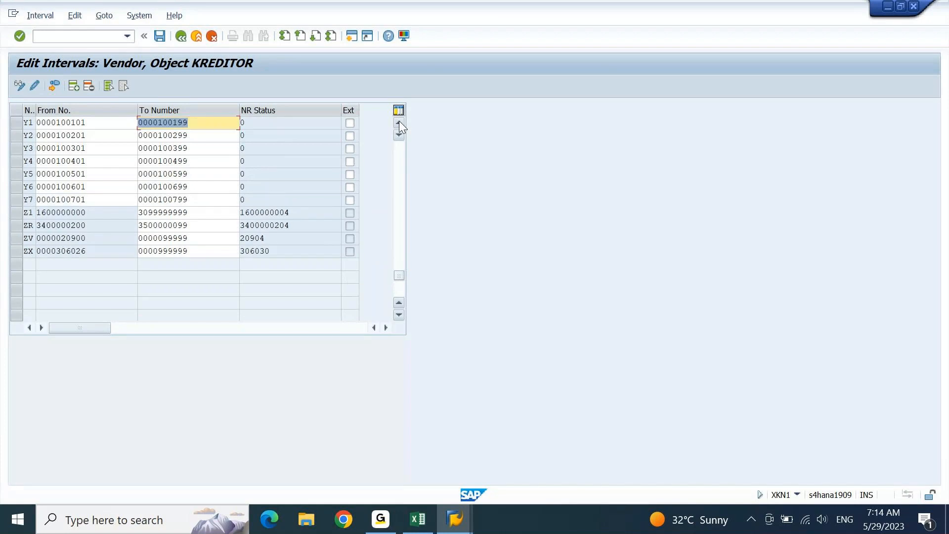
- Mark intervals Y1–Y7 as externally numbered and save the changes
left_click(351, 124)
key("Down")
key("space")
key("Down")
key("space")
key("Down")
key("space")
key("Down")
key("space")
key("Down")
key("space")
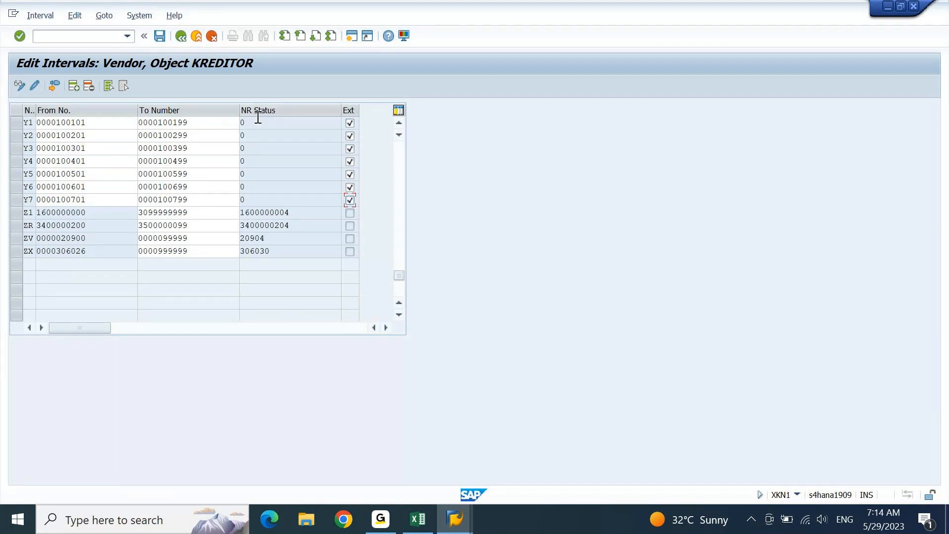
key("Return")
- Dismiss the connection error and resubmit the logon to the S4 1909 system
key("super+d")
key("super+d")
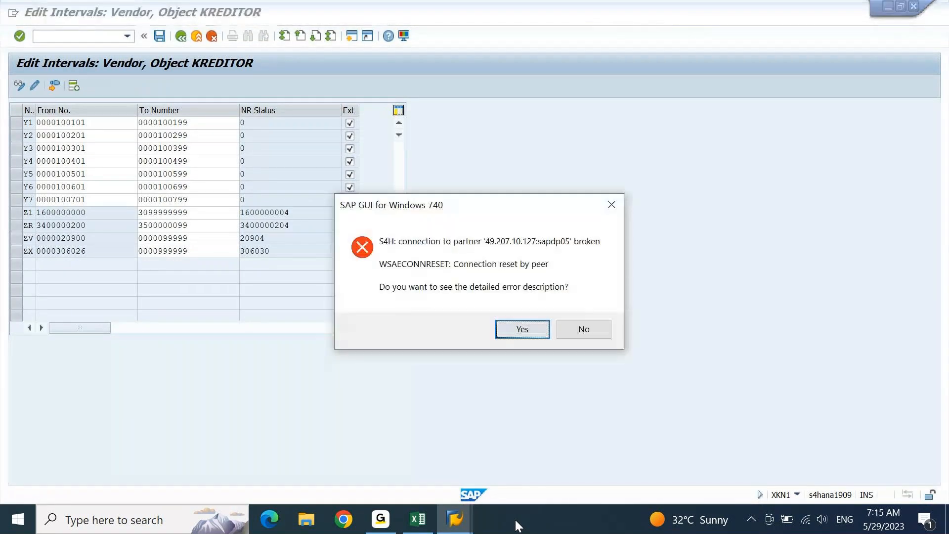
left_click(601, 332)
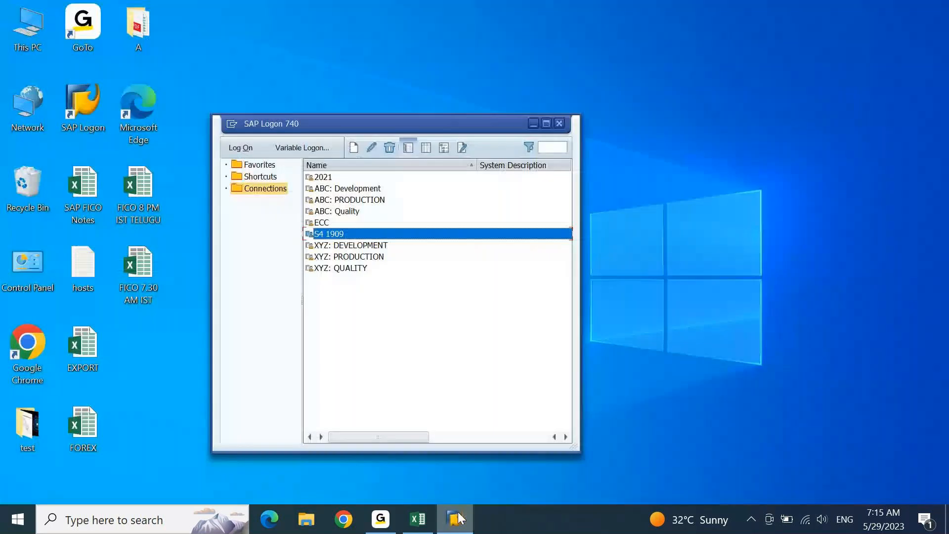
left_click(456, 518)
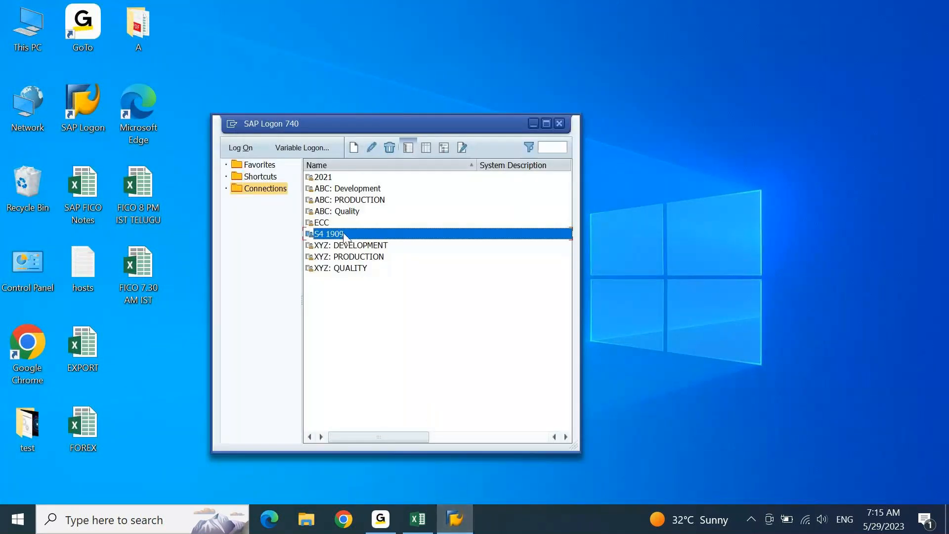
double_click(343, 233)
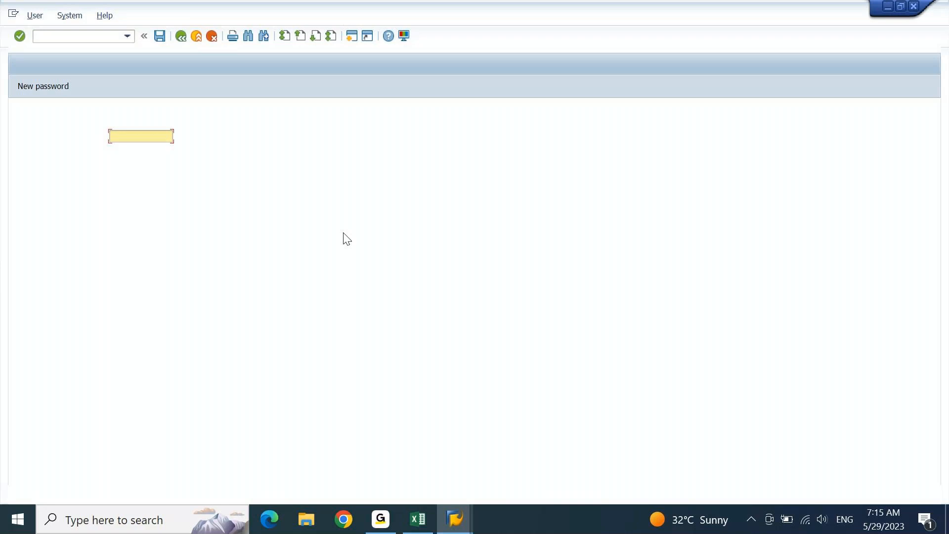
type("AJ01")
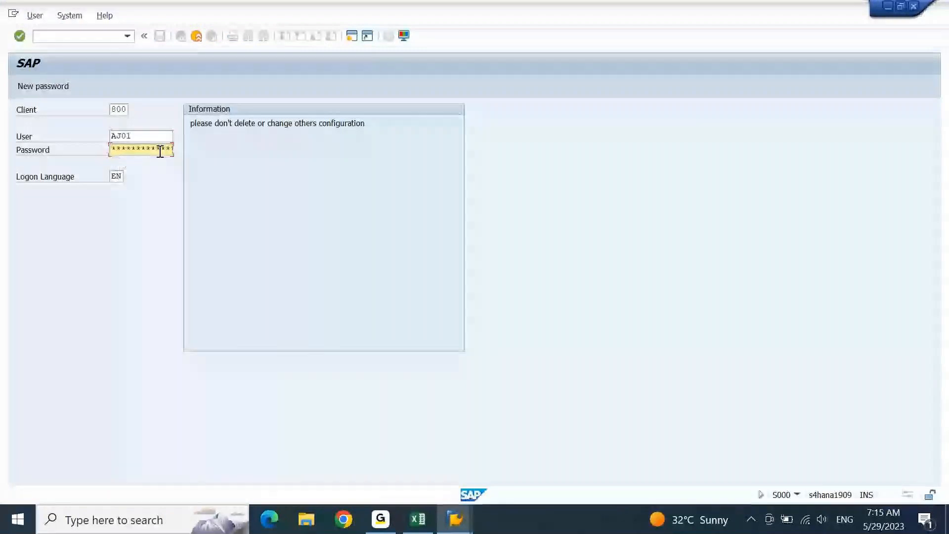
key("Return")
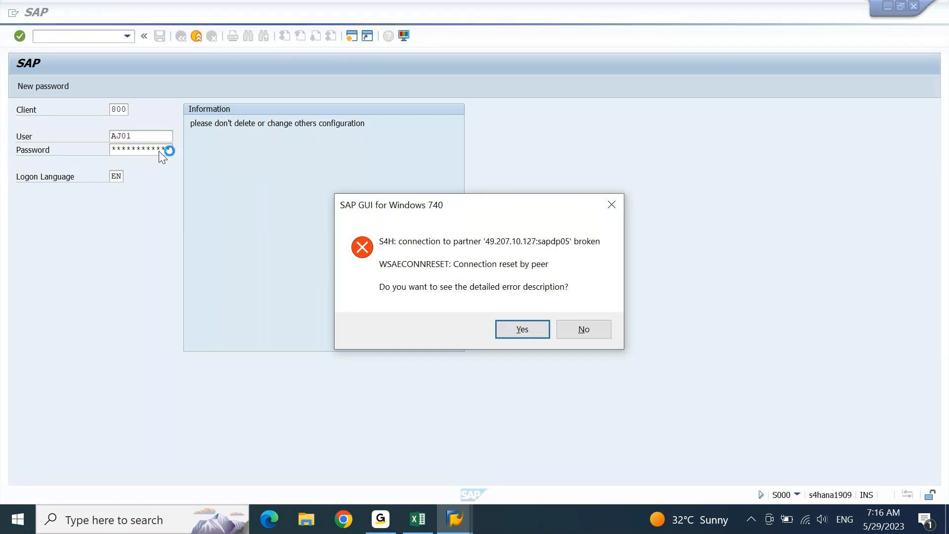
- Log on again with the saved user and choose to continue this logon despite other sessions
key("n")
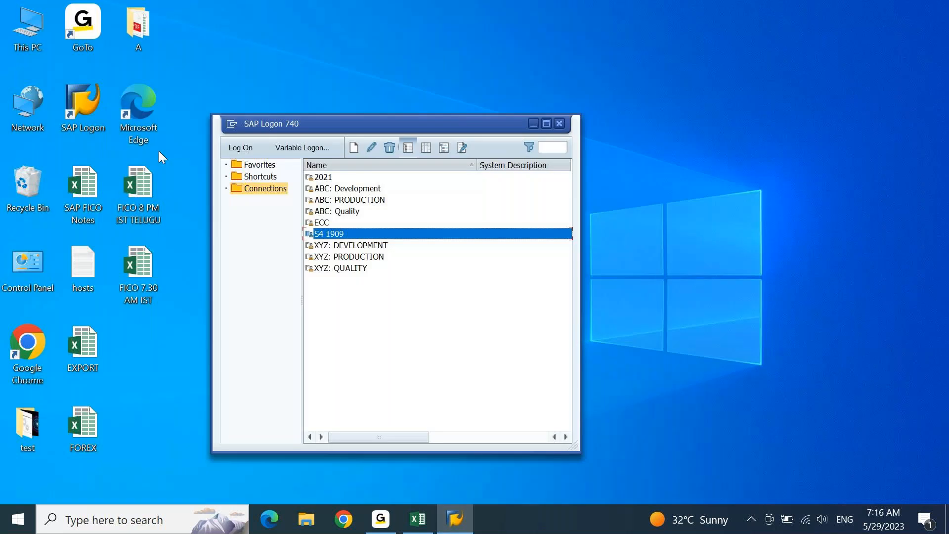
key("Return")
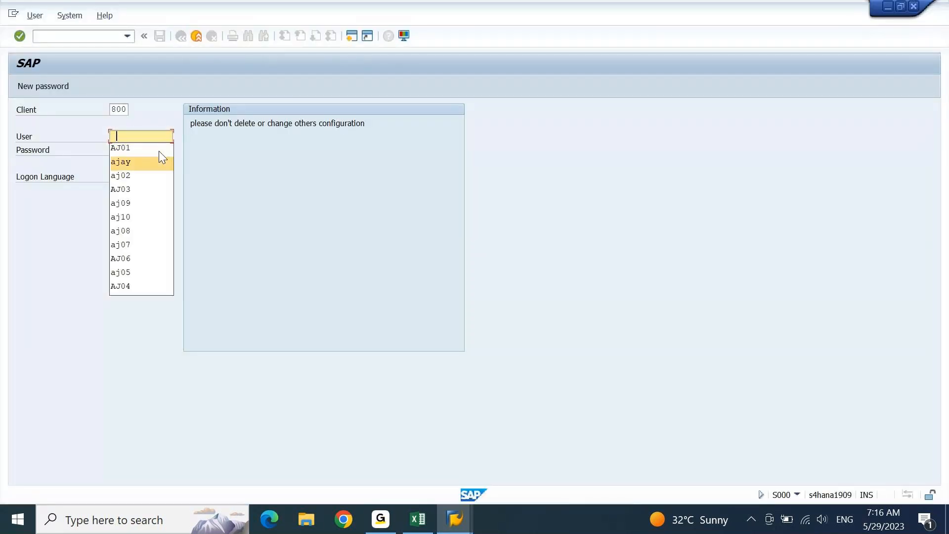
left_click(161, 159)
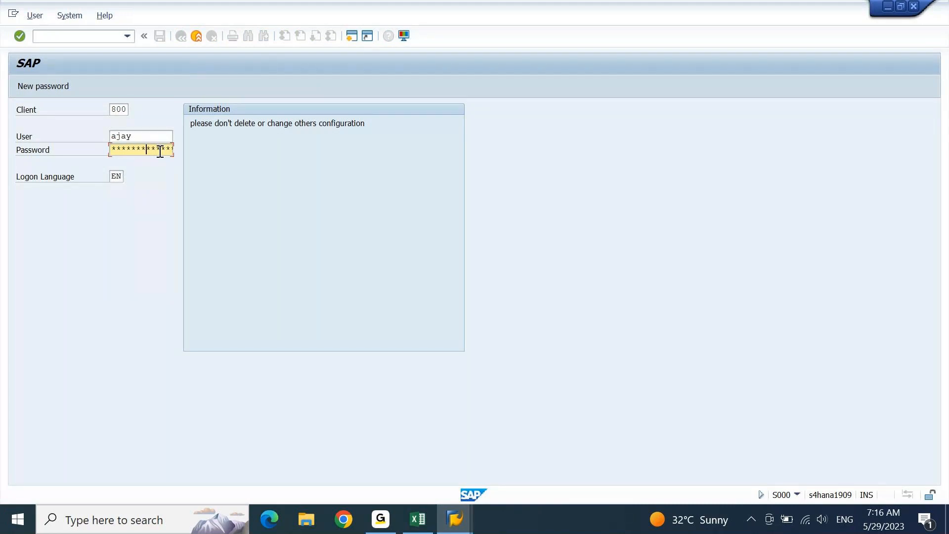
key("Return")
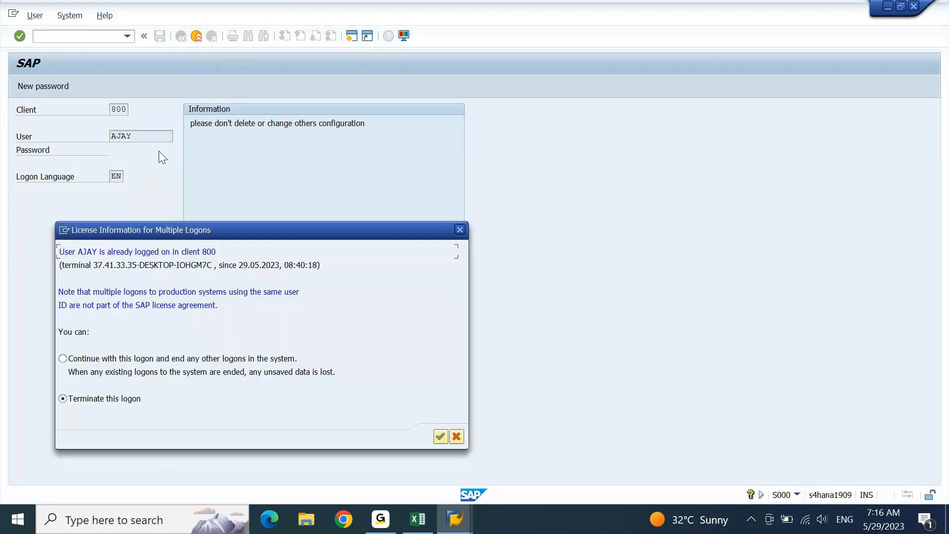
key("Up")
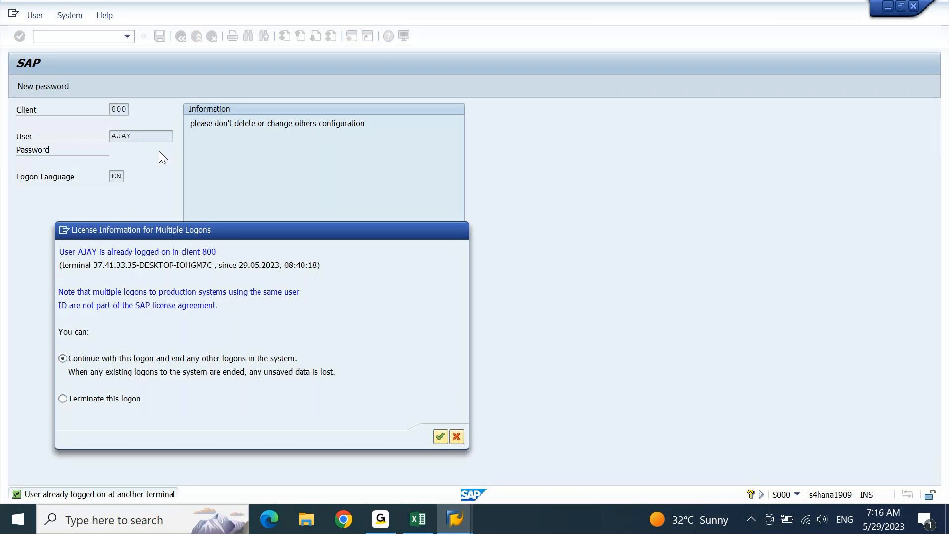
key("Return")
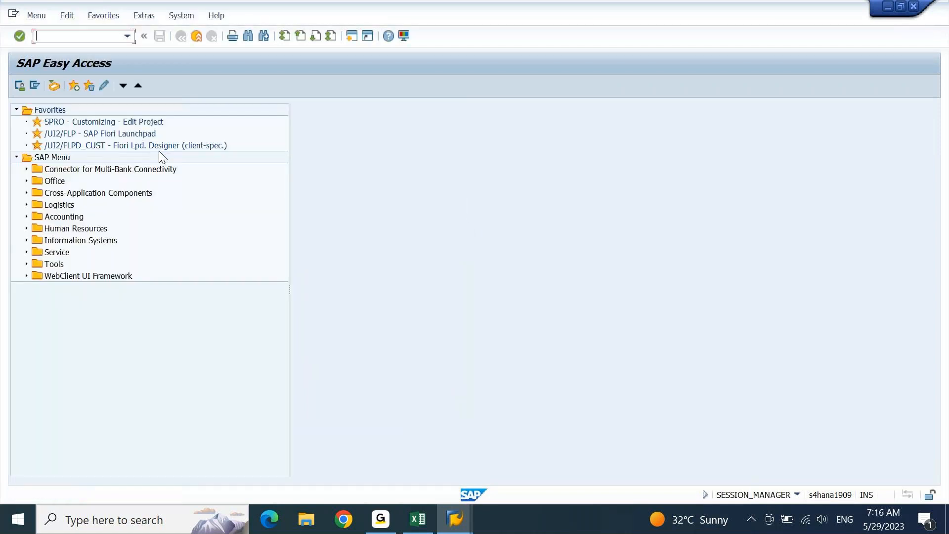
- Open the vendor number range intervals via XKN1 in change mode and scroll to Y1–Y7
type("XKN1")
key("Return")
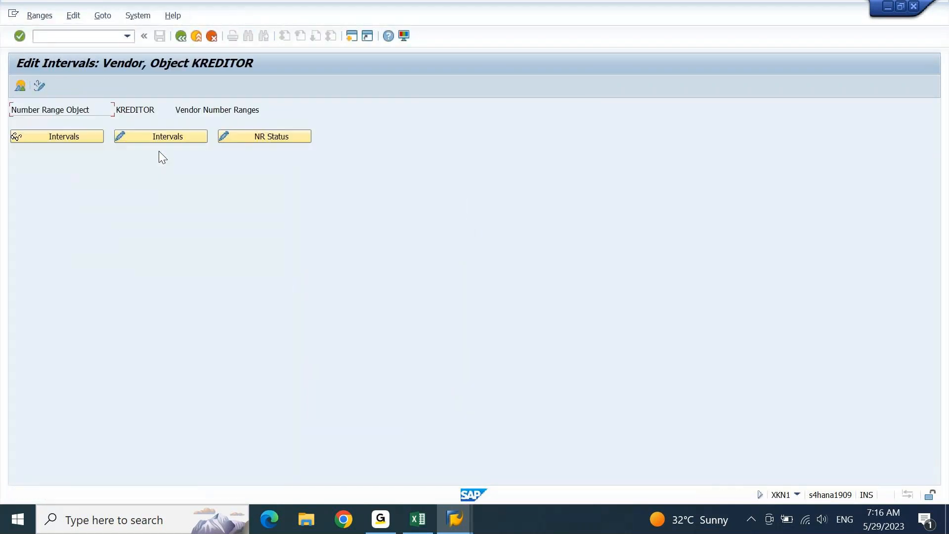
left_click(184, 138)
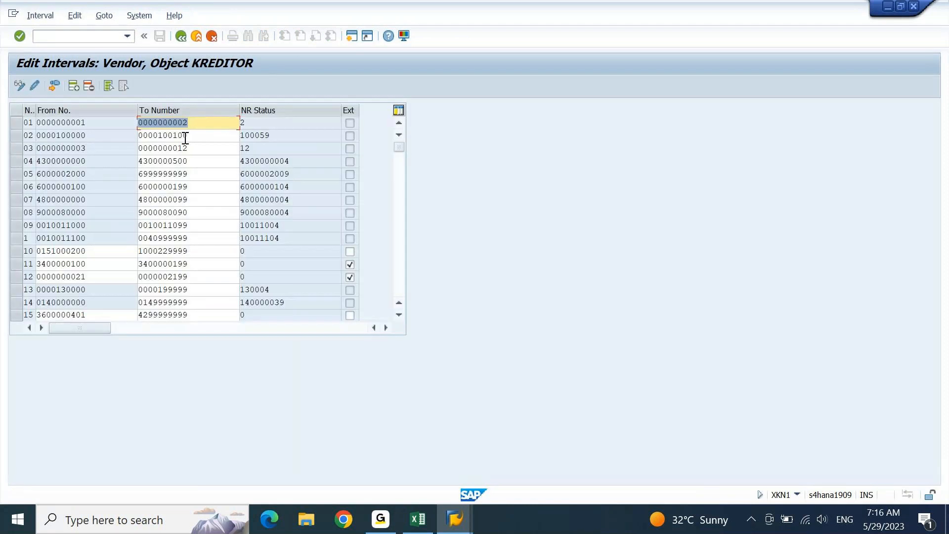
left_click_drag(398, 147, 402, 265)
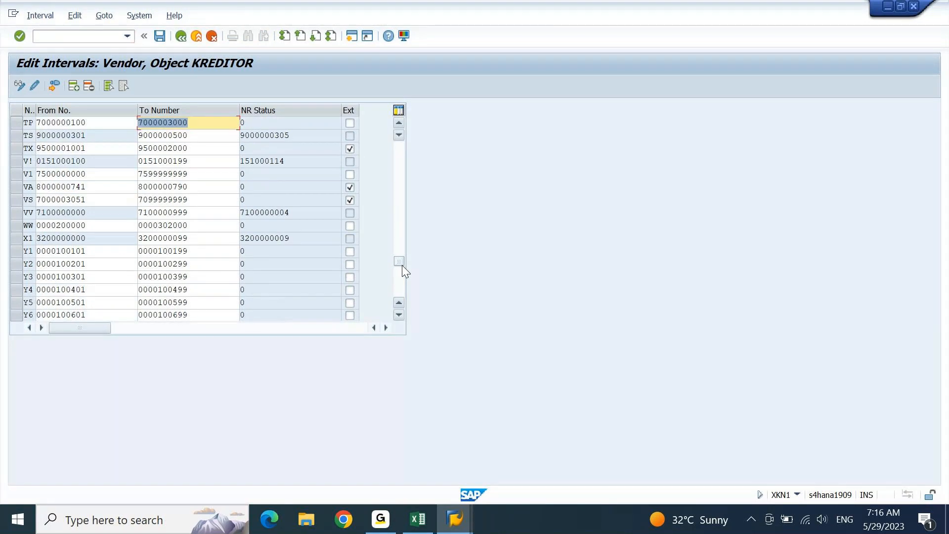
left_click(401, 314)
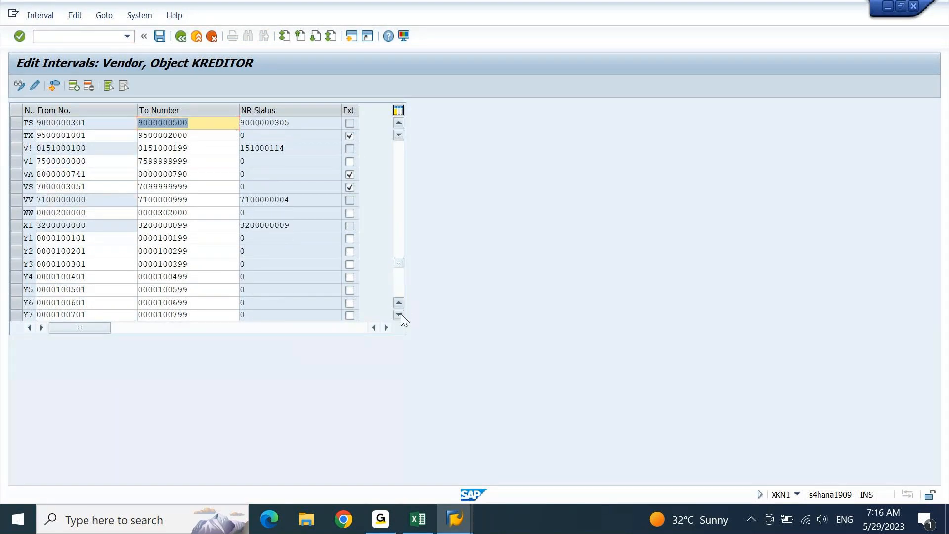
- Mark number ranges Y1–Y7 as external and save, dismissing the transport request prompt
left_click(353, 239)
key("Down")
key("space")
key("Down")
key("space")
key("Down")
key("space")
key("Down")
key("space")
key("Down")
key("space")
key("Down")
key("space")
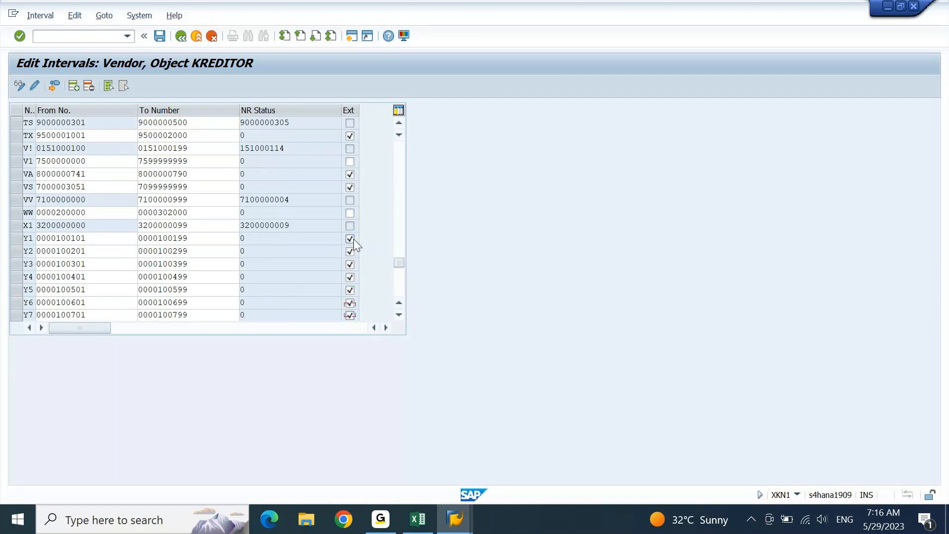
left_click(162, 37)
key("Return")
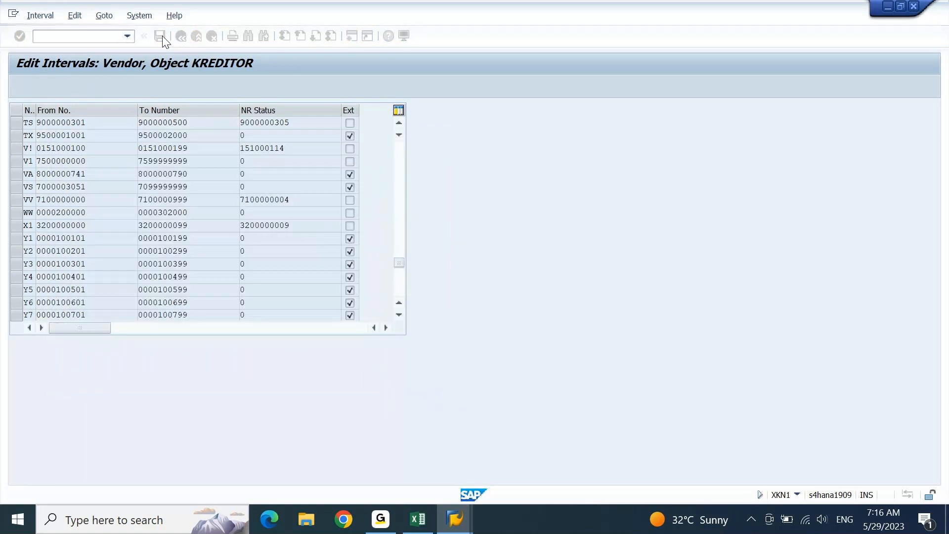
- Leave the transaction with /n to return to the SAP Easy Access menu
left_click(93, 33)
type("/n")
key("Return")
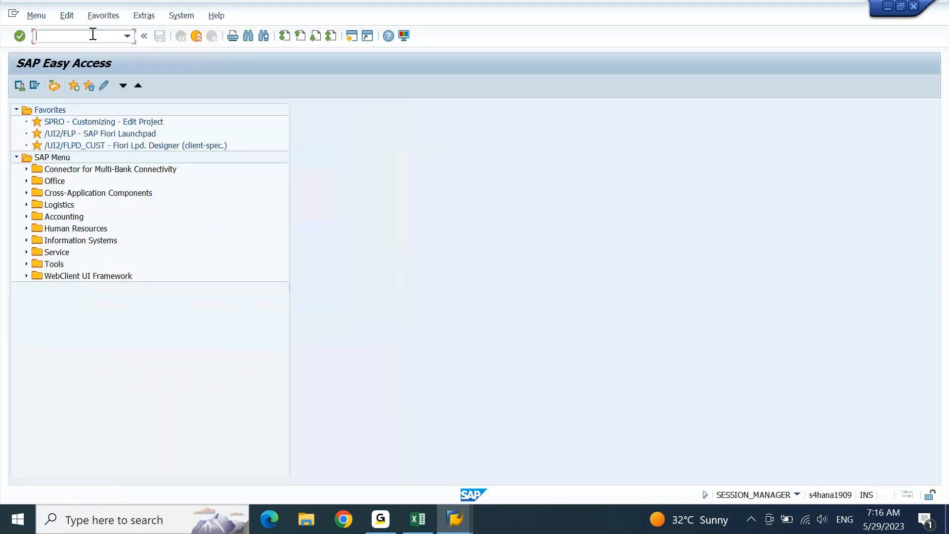
- Run SPRO and expand SAP Business Partner > Basic Settings > Number Ranges and Groupings to Define Number Ranges
type("SPRO")
key("Return")
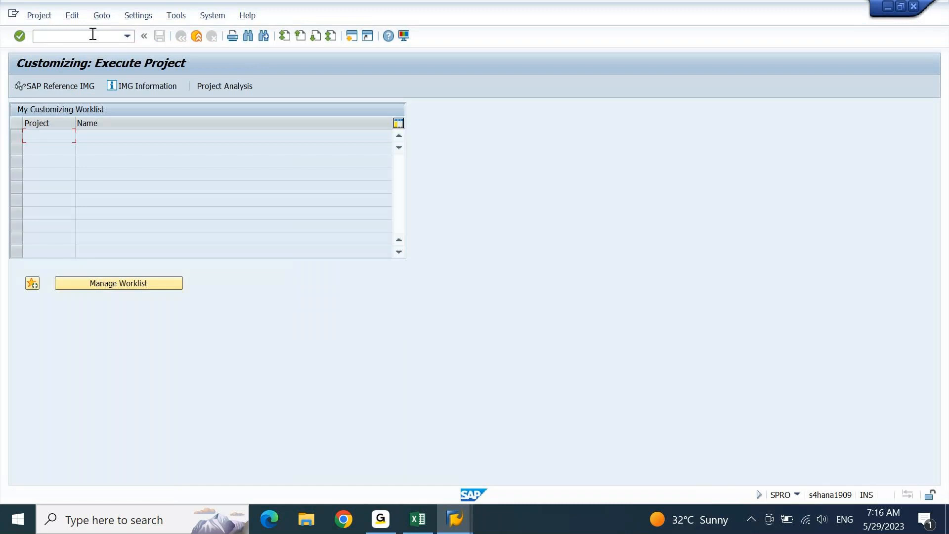
left_click(83, 87)
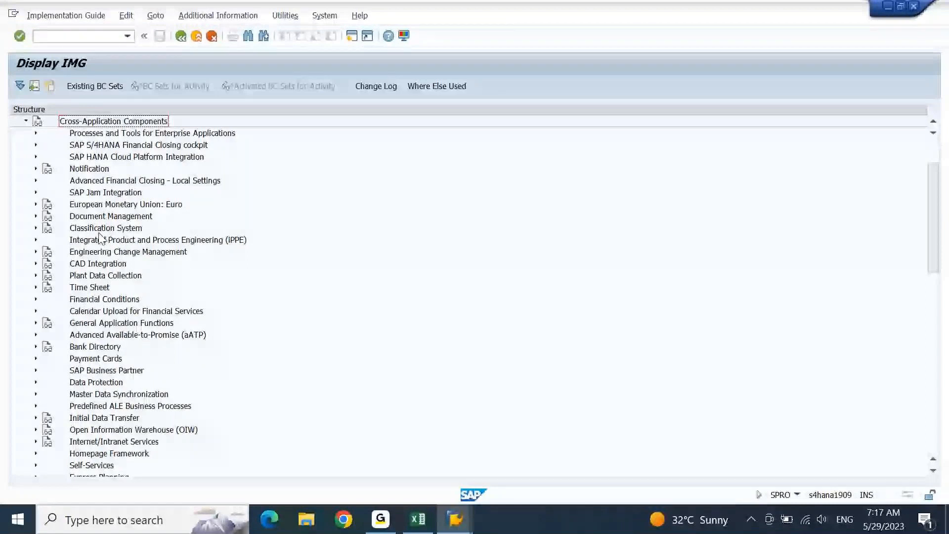
double_click(105, 371)
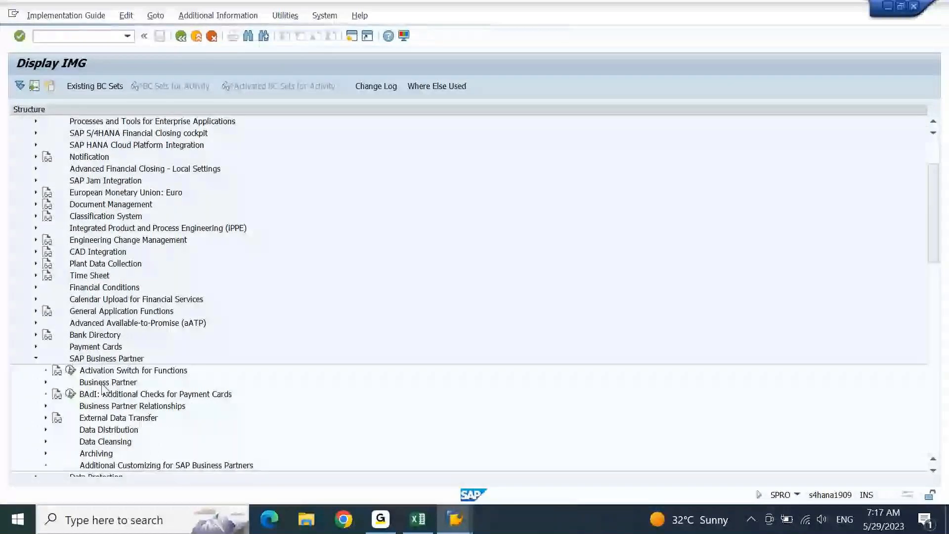
left_click(103, 384)
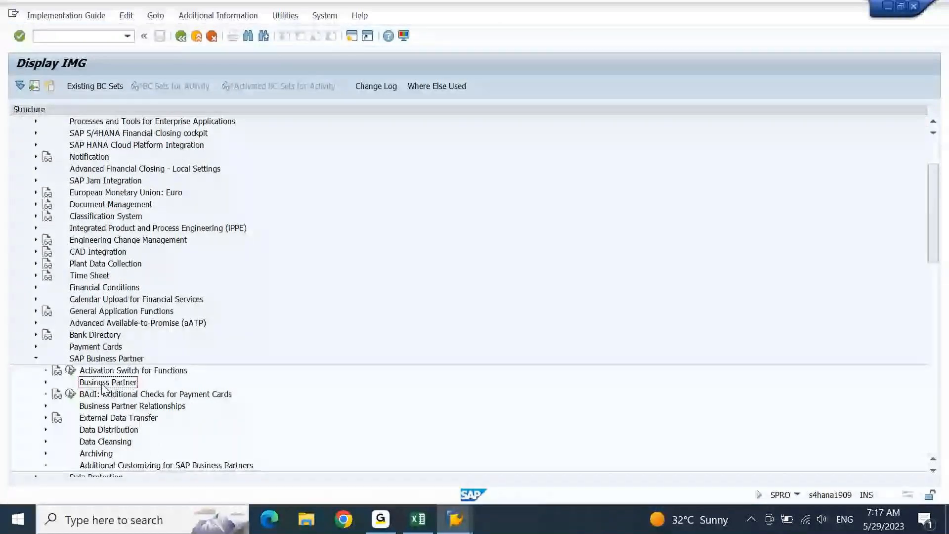
double_click(103, 385)
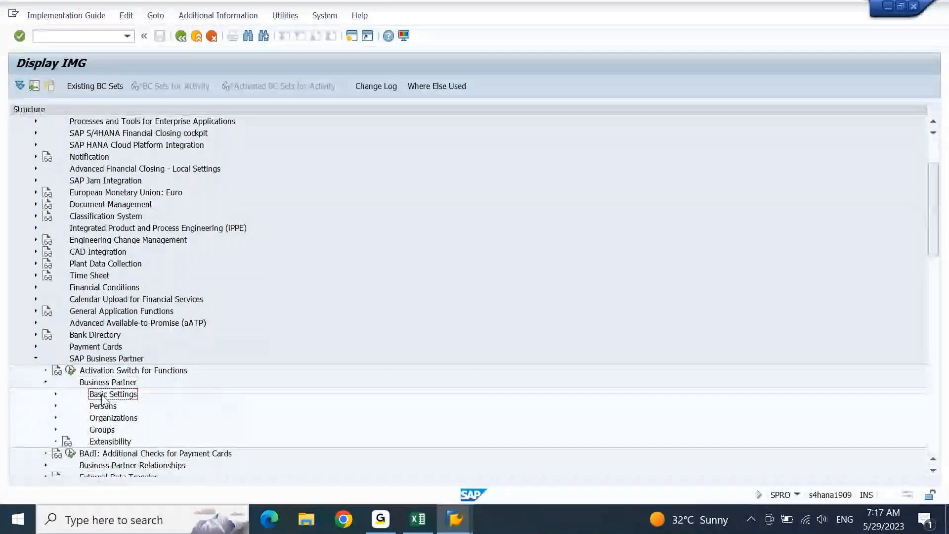
double_click(102, 396)
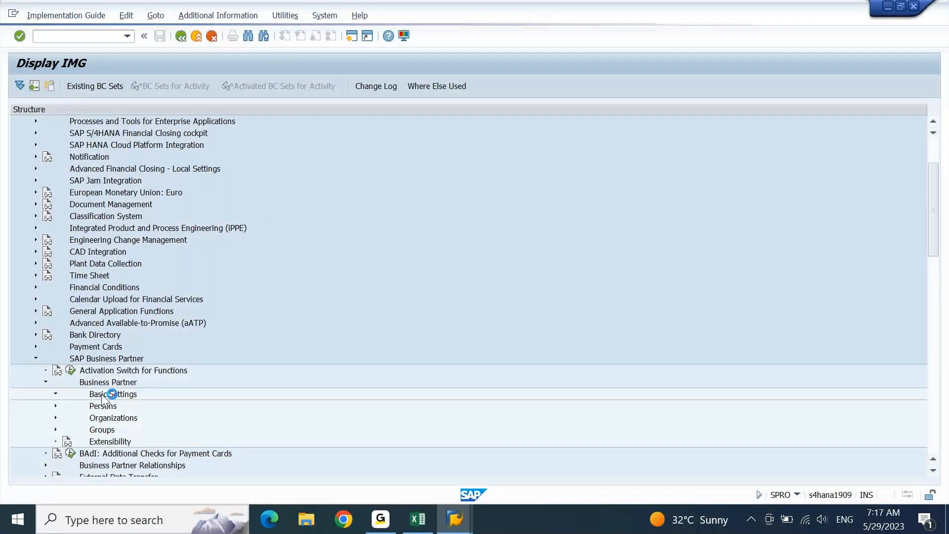
left_click(136, 325)
double_click(136, 328)
left_click(138, 337)
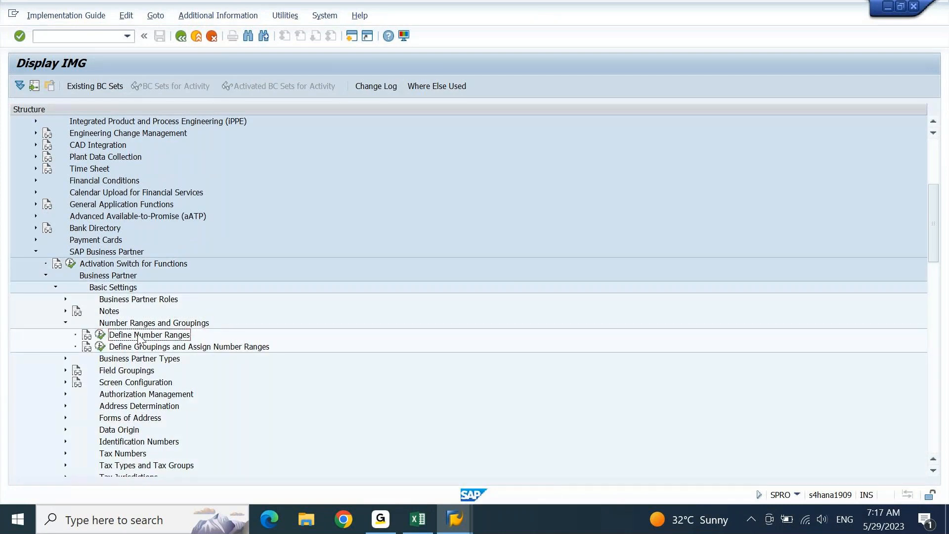
- Open Define Groupings and Assign Number Ranges and start new BP grouping entries
left_click(101, 347)
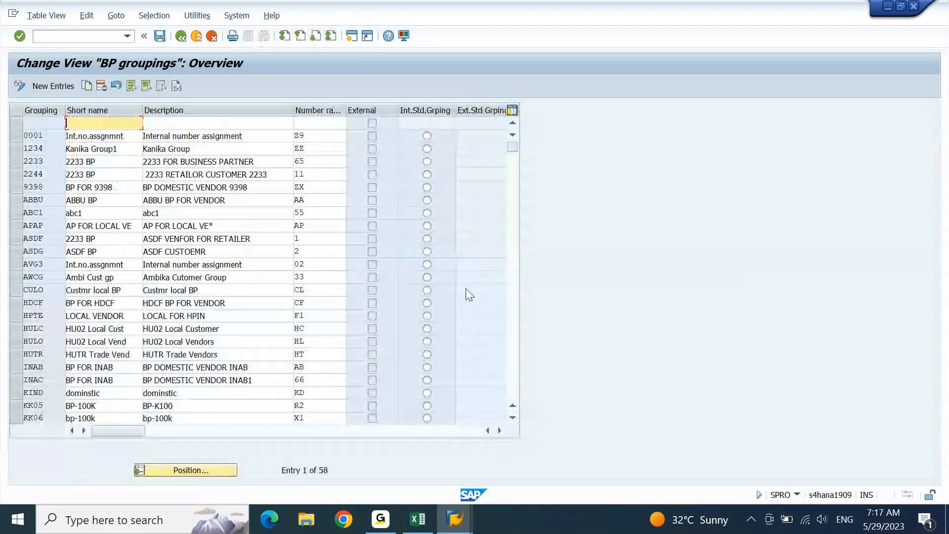
left_click(514, 362)
left_click(514, 363)
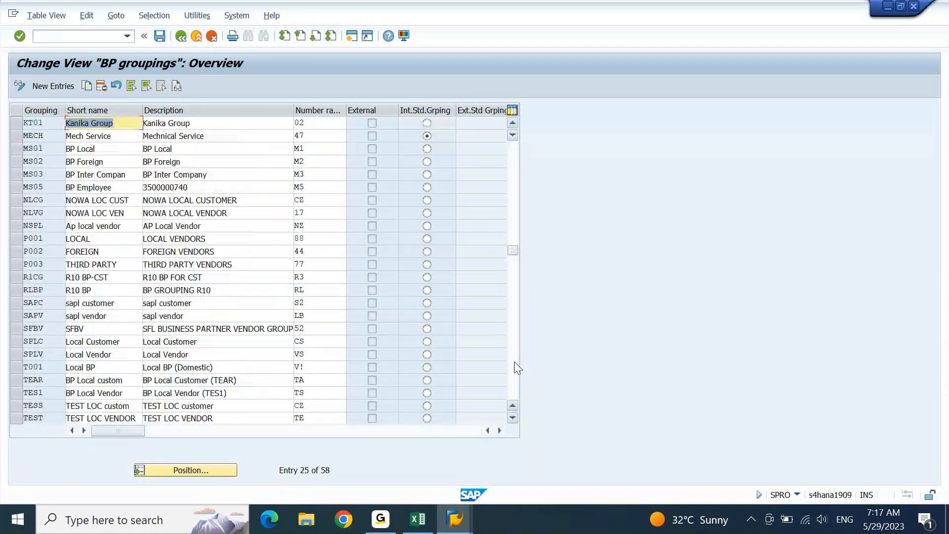
left_click(514, 363)
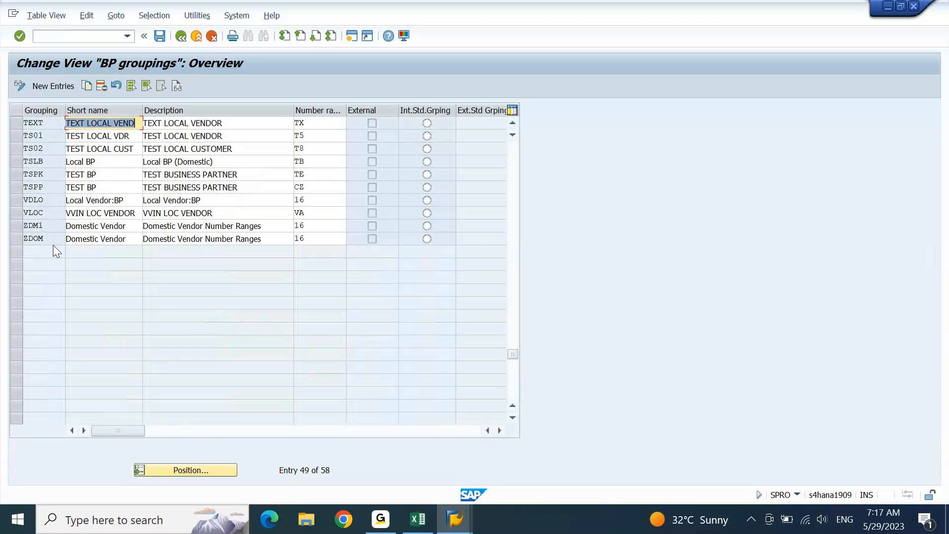
left_click(66, 92)
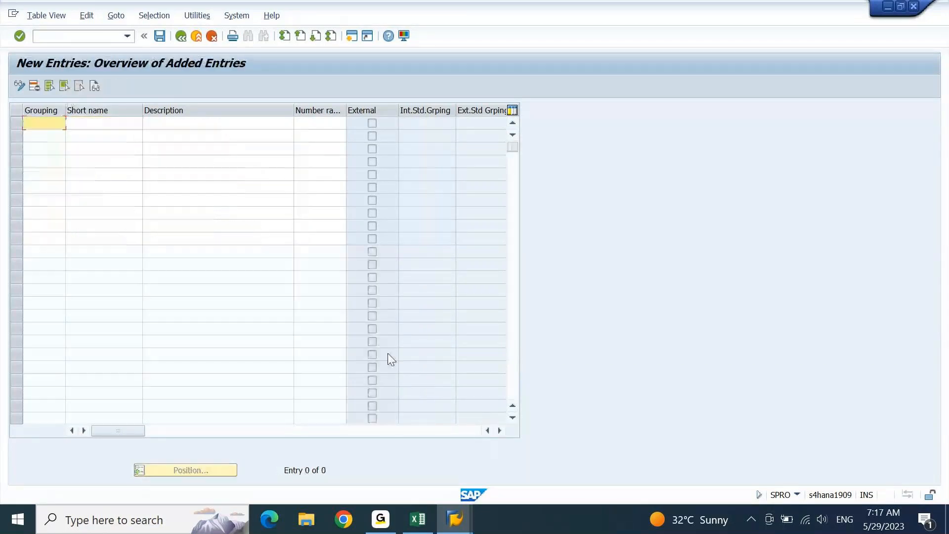
- Paste groupings ZV01–ZV07 from Excel, with the vendor group names as short names and descriptions
left_click(424, 506)
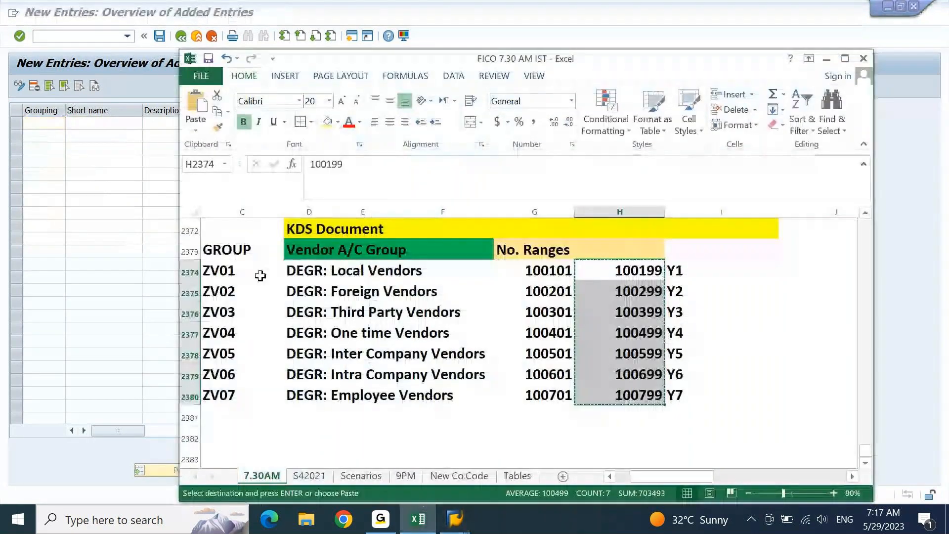
left_click_drag(261, 276, 257, 396)
key("ctrl+c")
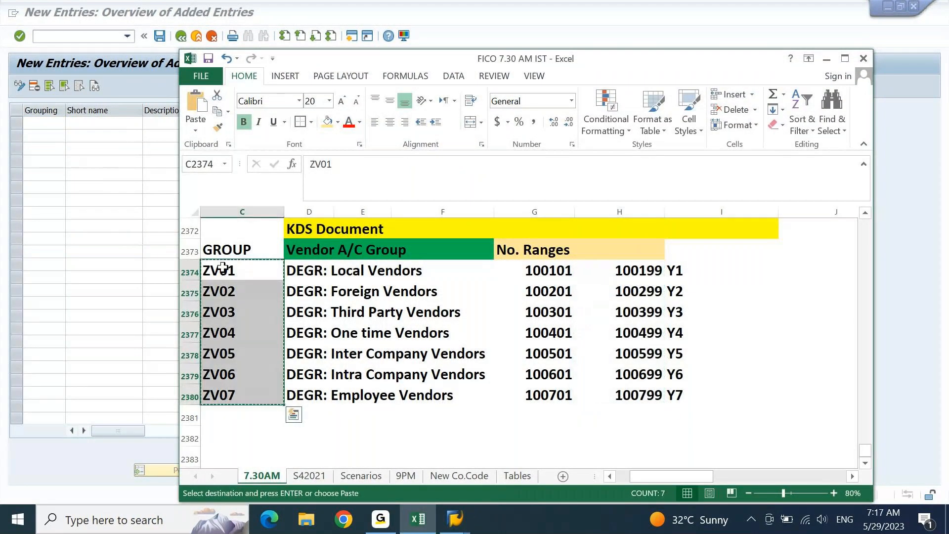
left_click(56, 122)
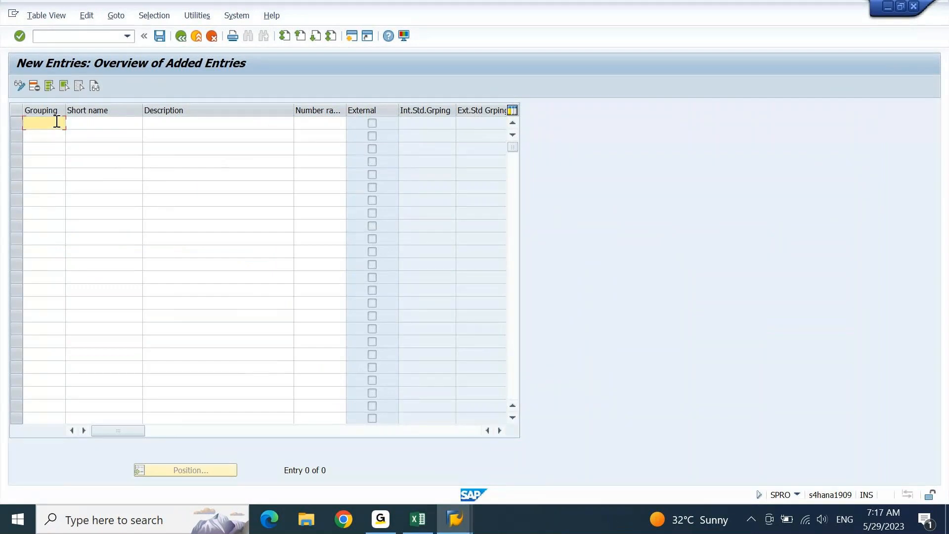
key("ctrl+v")
key("alt+Tab")
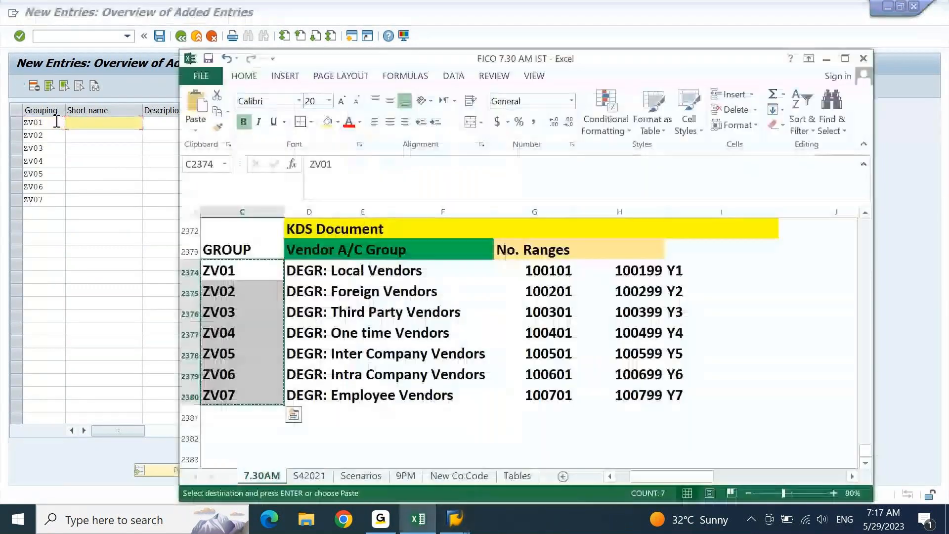
key("Right")
key("ctrl+shift+Down")
key("ctrl+c")
key("alt+Tab")
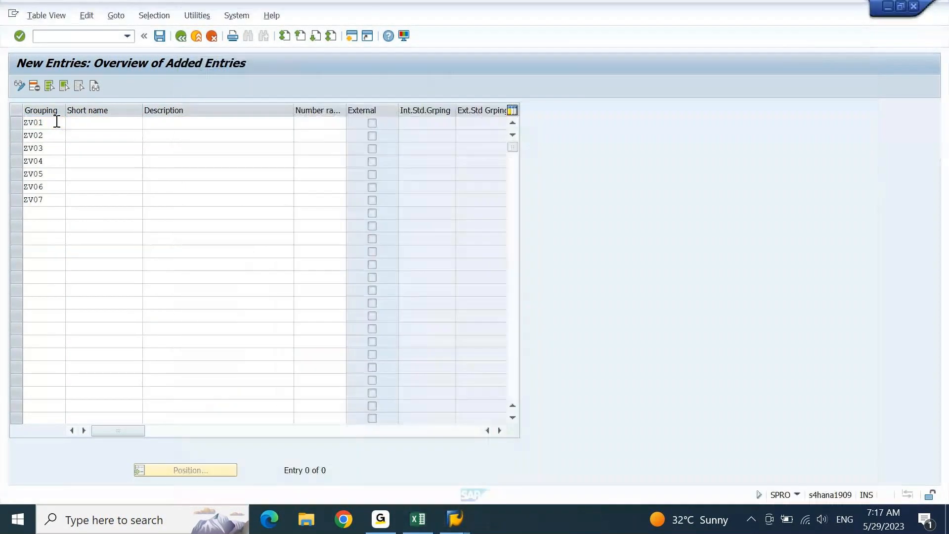
key("ctrl+v")
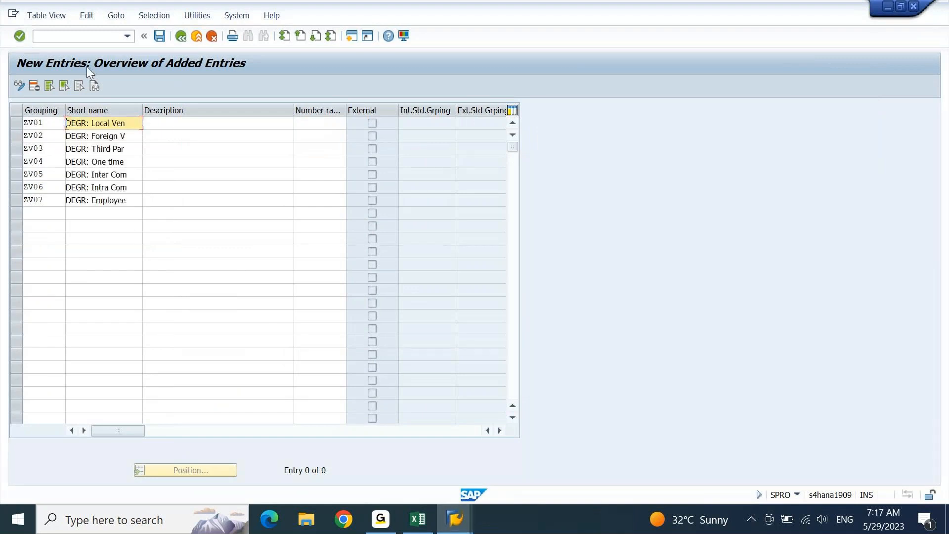
left_click(173, 125)
key("ctrl+v")
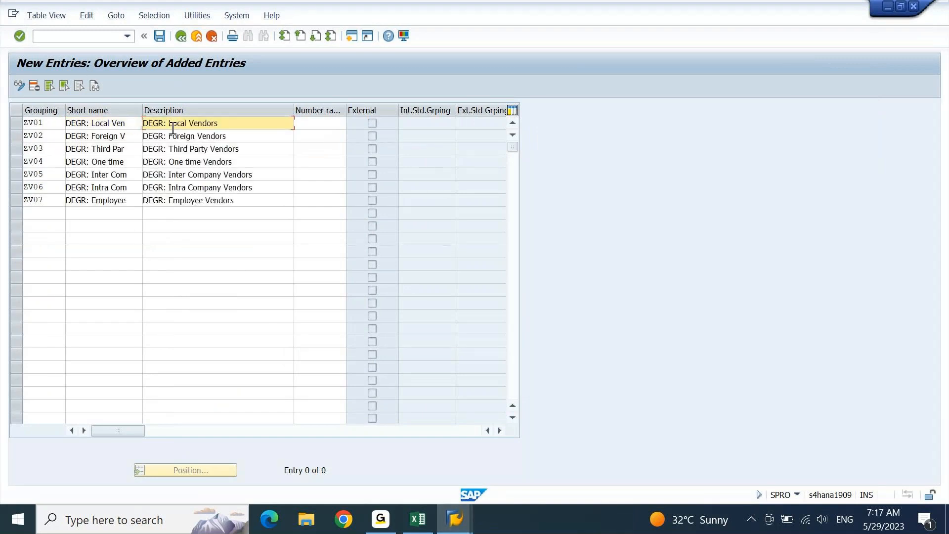
key("Tab")
- Paste number ranges Y1–Y7 from the spreadsheet into the groupings' number range column
key("alt+Tab")
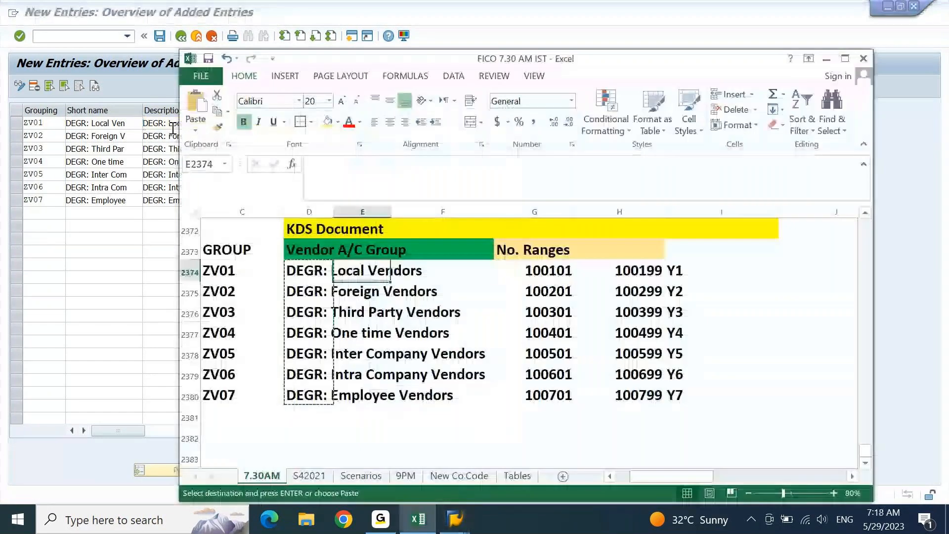
key("ctrl+shift+Down")
key("ctrl+c")
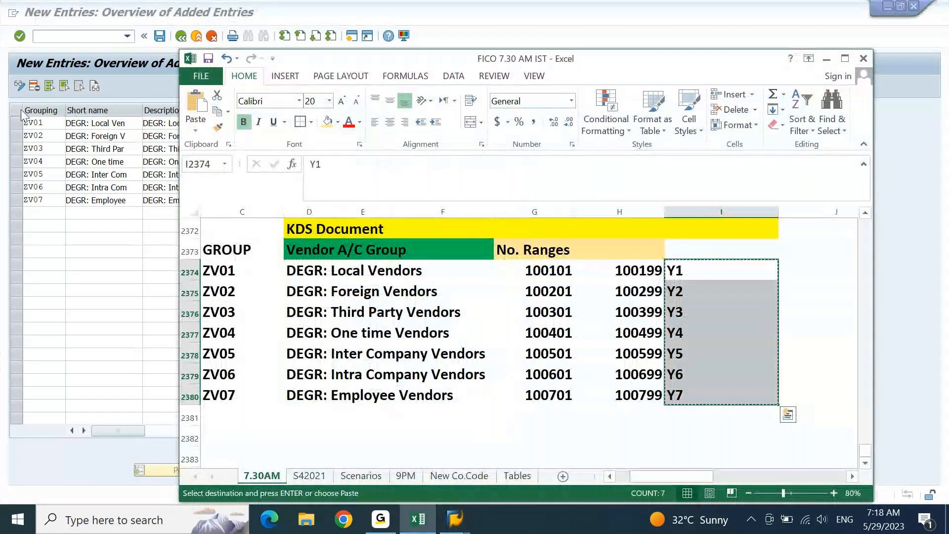
left_click(102, 135)
left_click(330, 121)
key("ctrl+v")
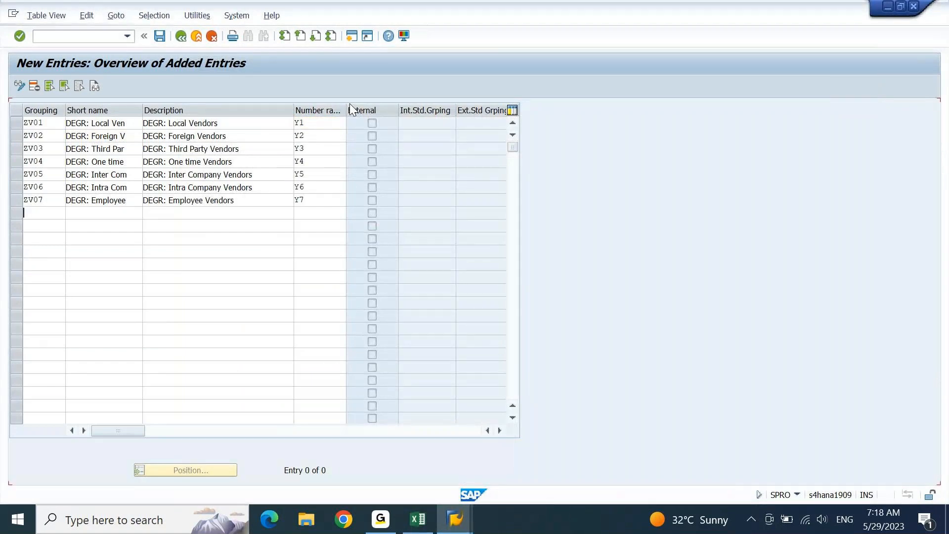
- Save the new groupings under the customizing request and return to the BP groupings overview
key("Return")
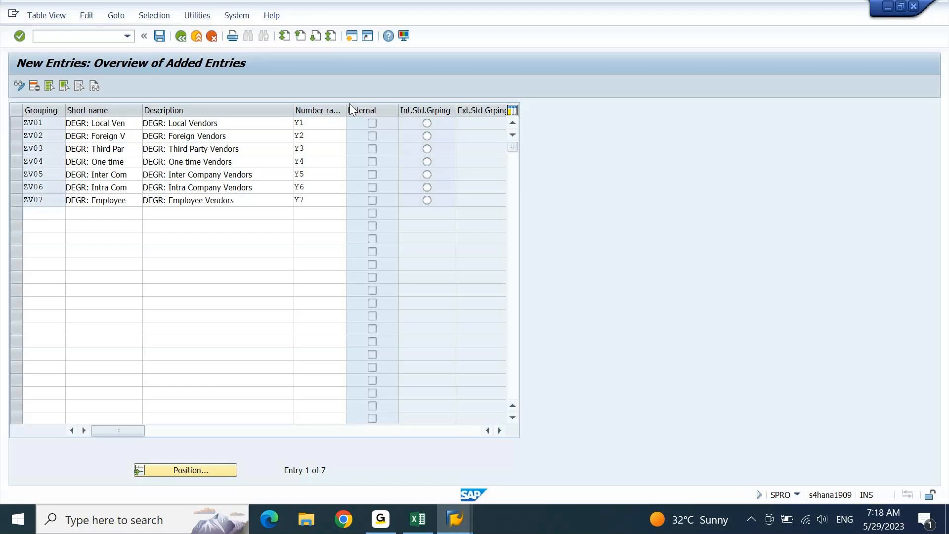
key("ctrl+s")
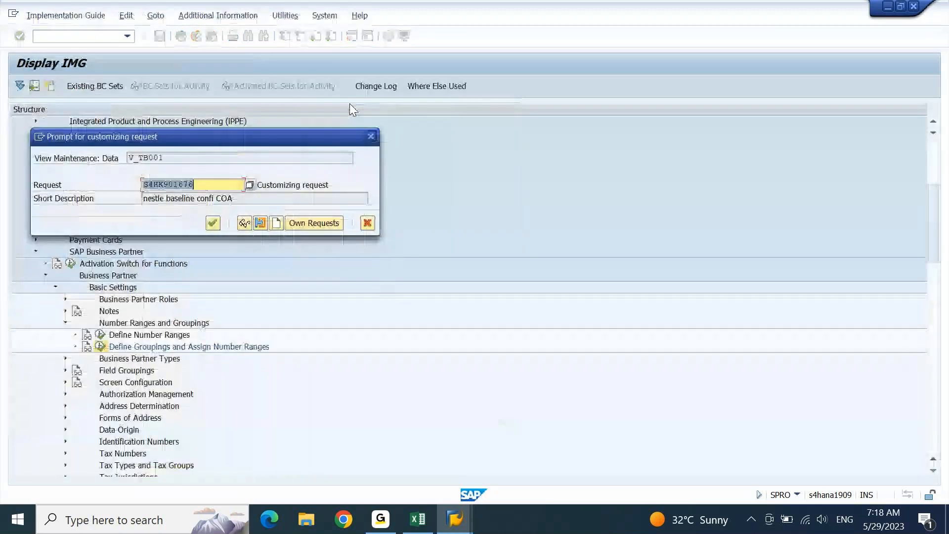
key("Return")
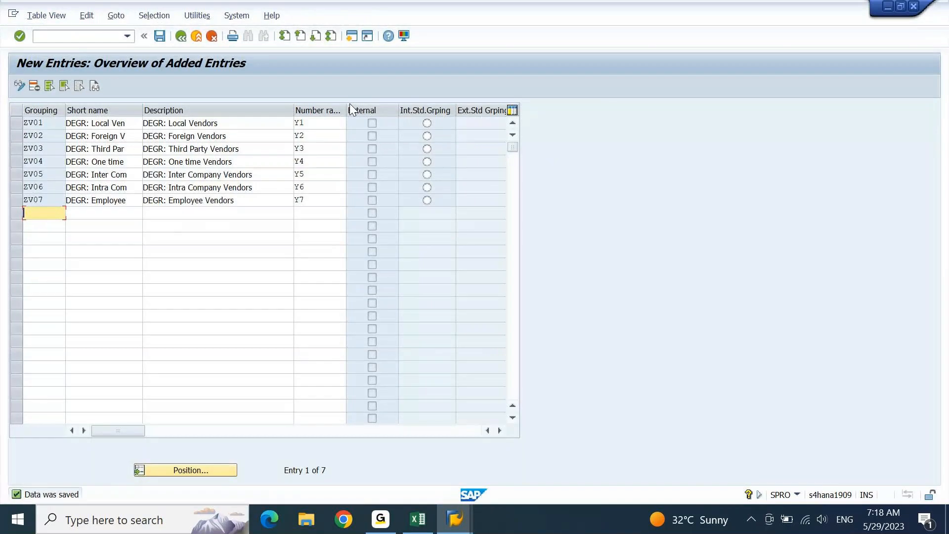
key("F3")
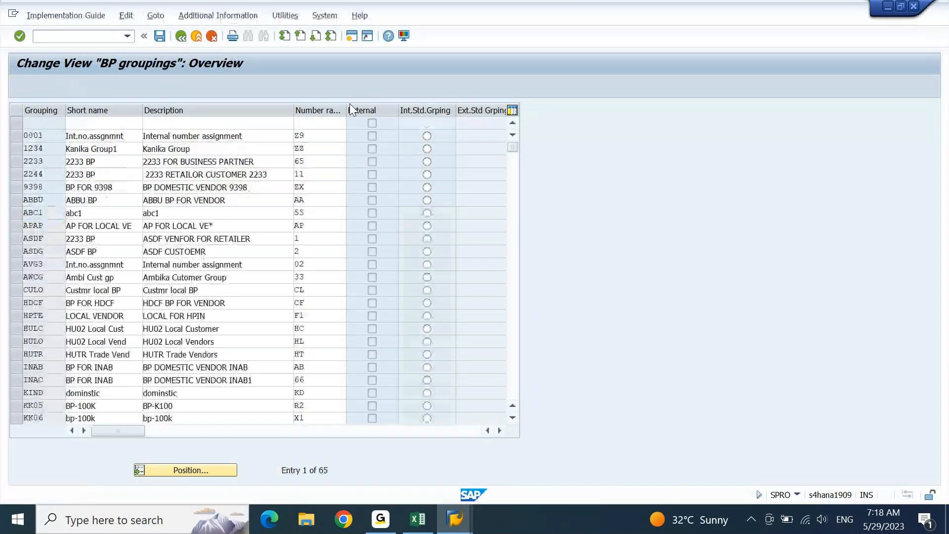
- Navigate the IMG to Settings for Vendor Integration > Field Assignment and run Define Number Assignment BP to Vendor
key("F3")
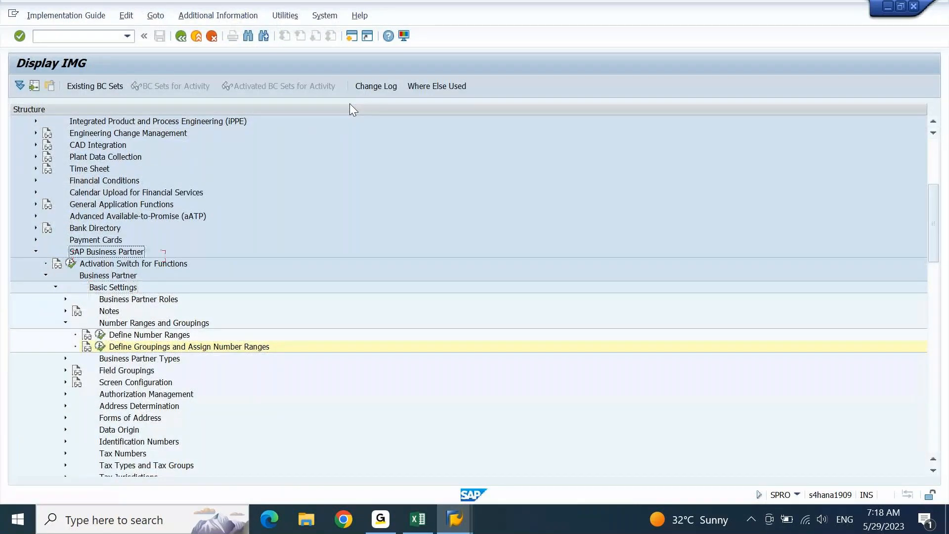
key("Left")
key("Down")
key("Down")
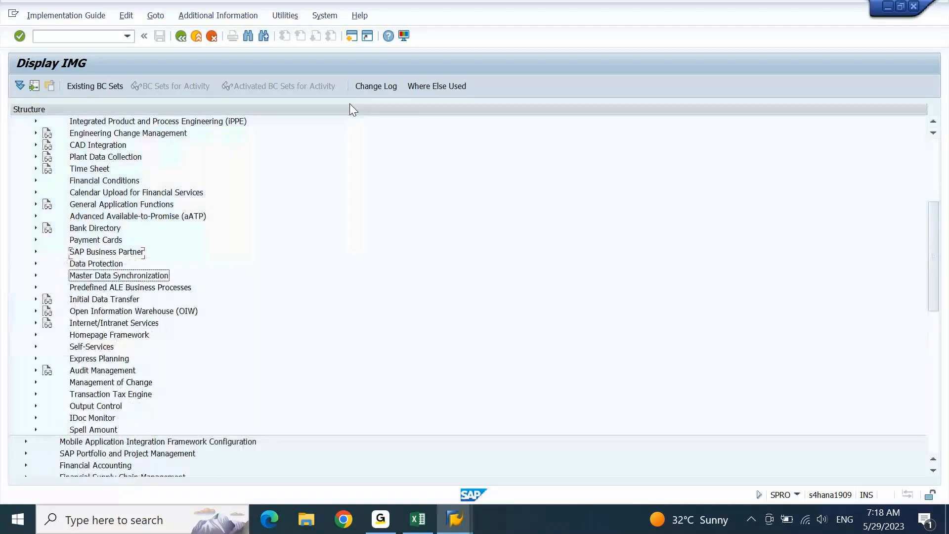
key("Right")
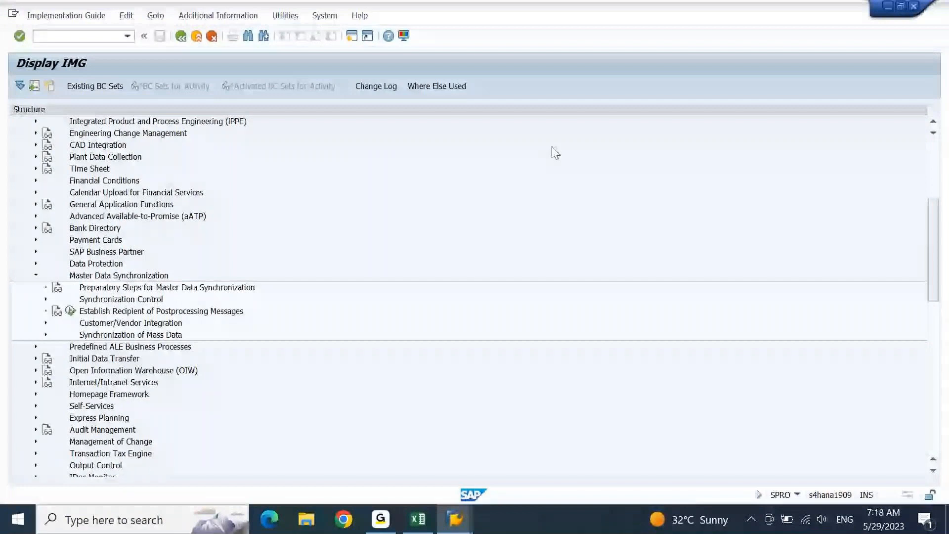
left_click(162, 325)
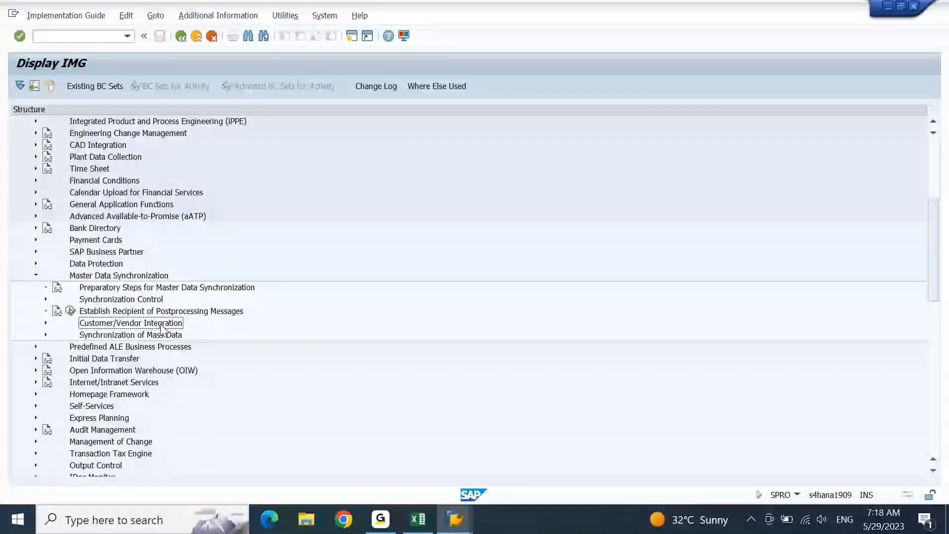
double_click(161, 324)
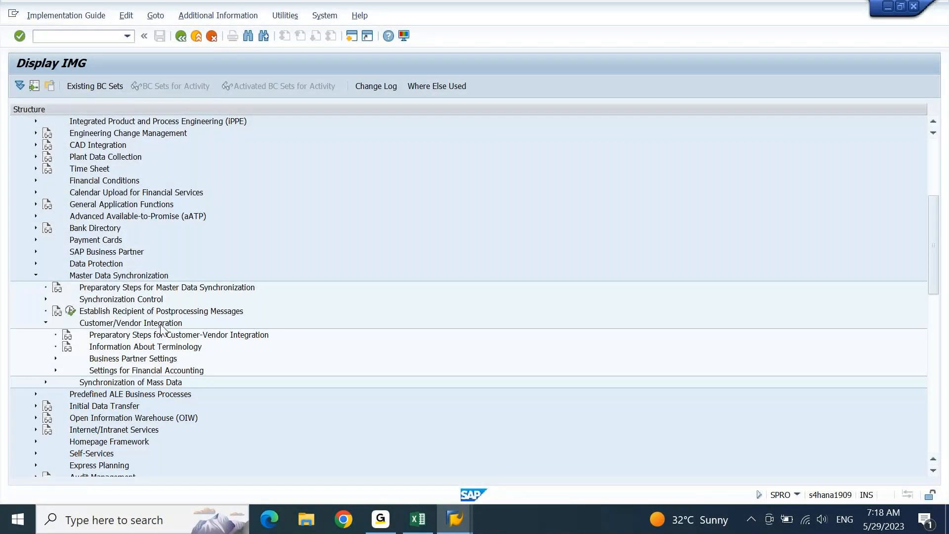
double_click(161, 358)
left_click(161, 384)
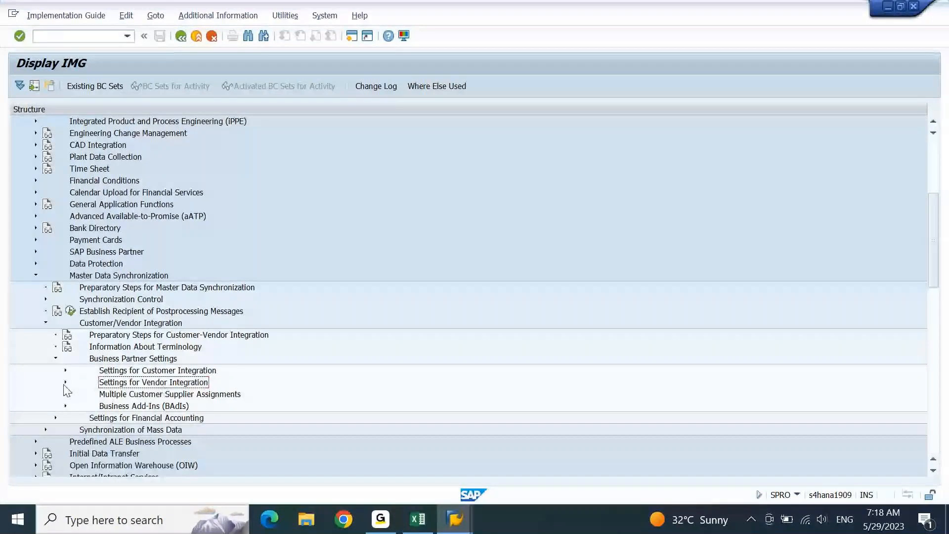
left_click(66, 382)
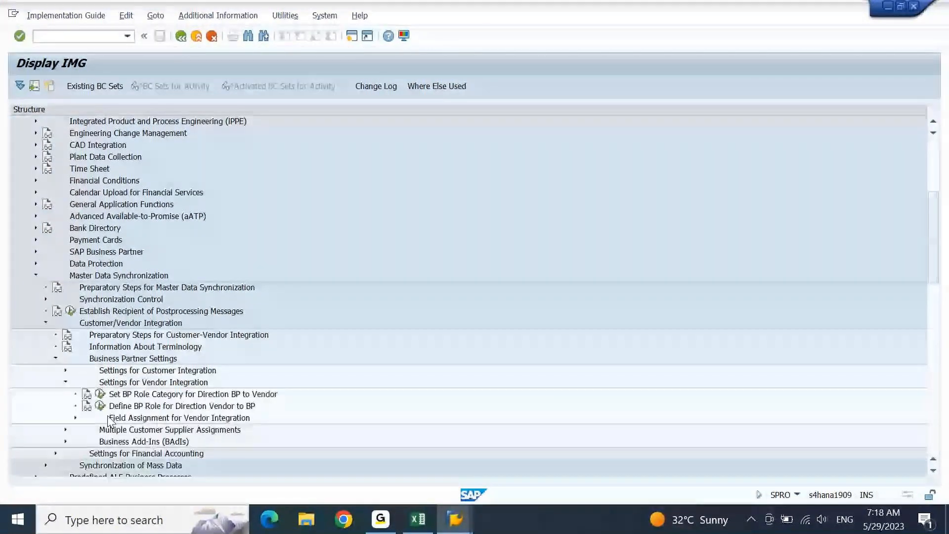
left_click(75, 417)
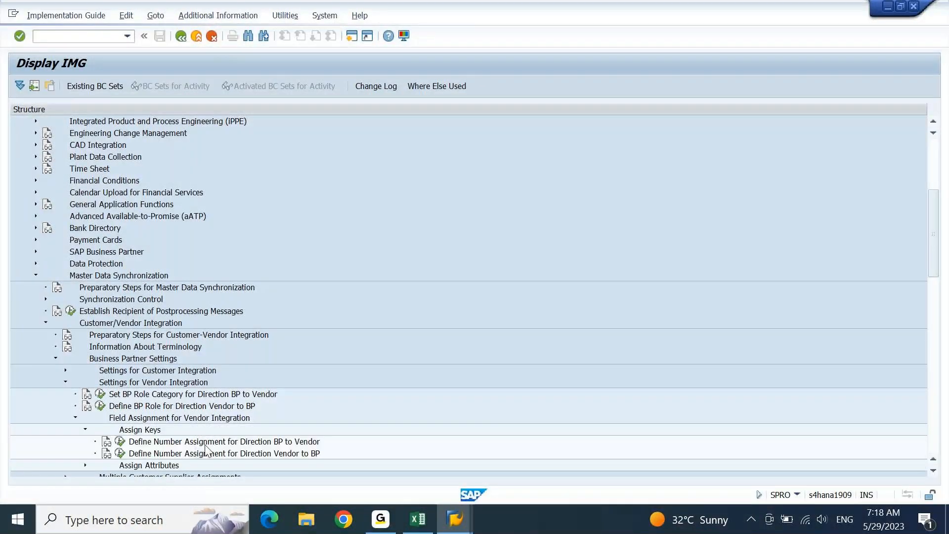
left_click(124, 446)
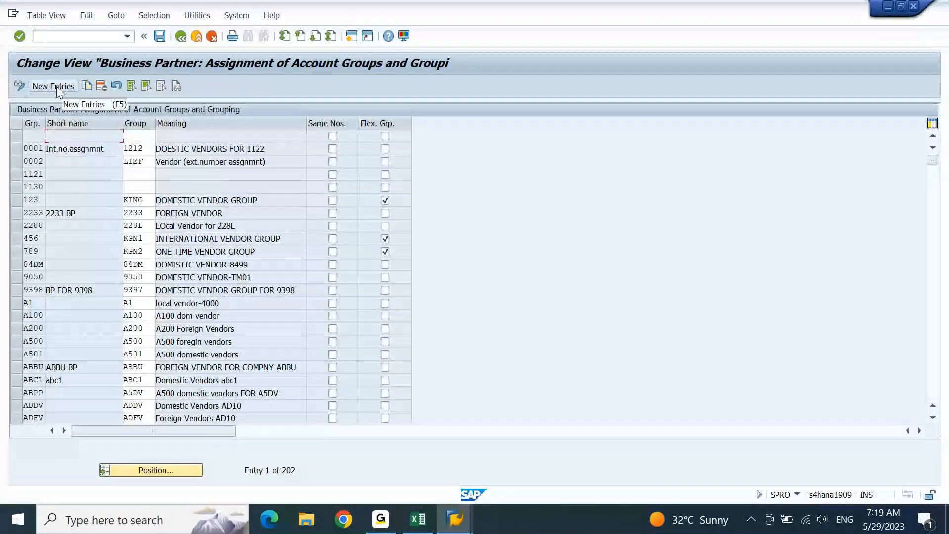
- Add new entries pasting ZV01–ZV07 from Excel into both the Grp and Group columns
left_click(56, 87)
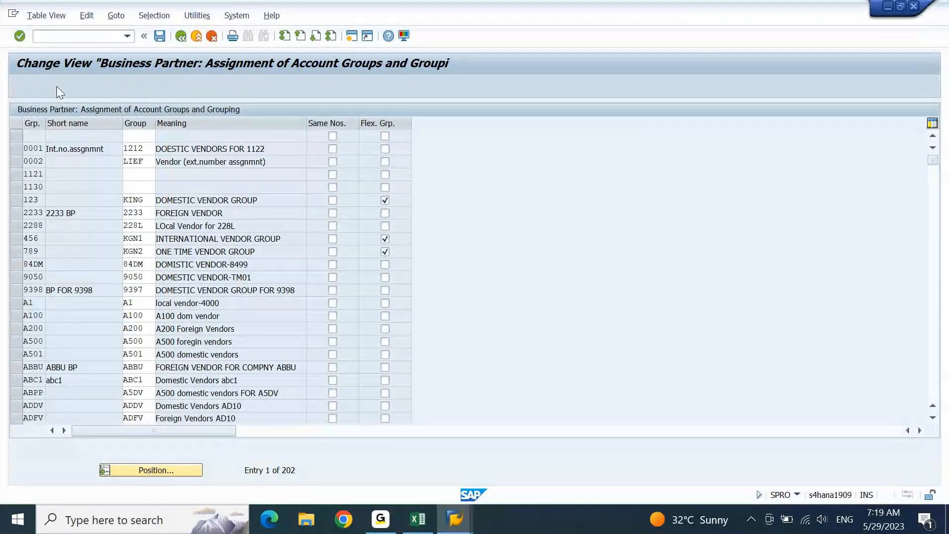
left_click(417, 519)
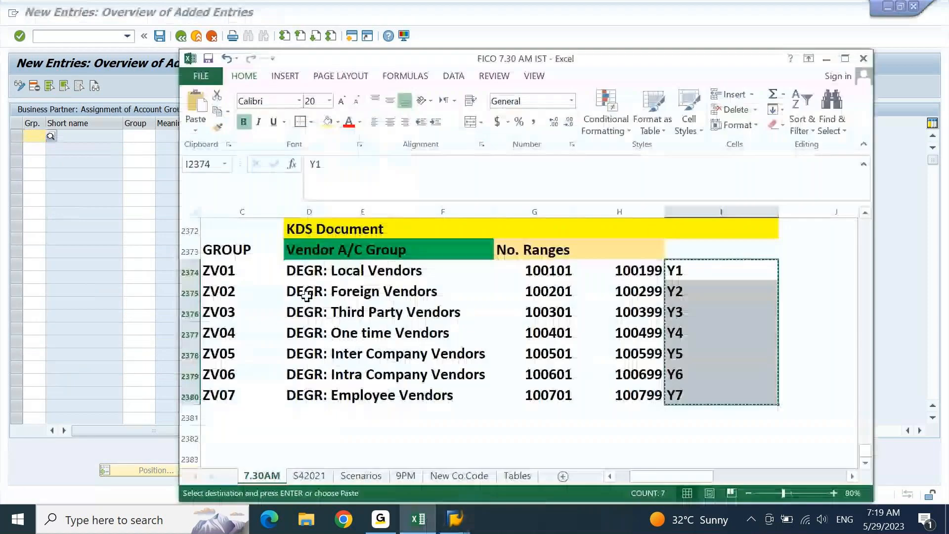
left_click(233, 270)
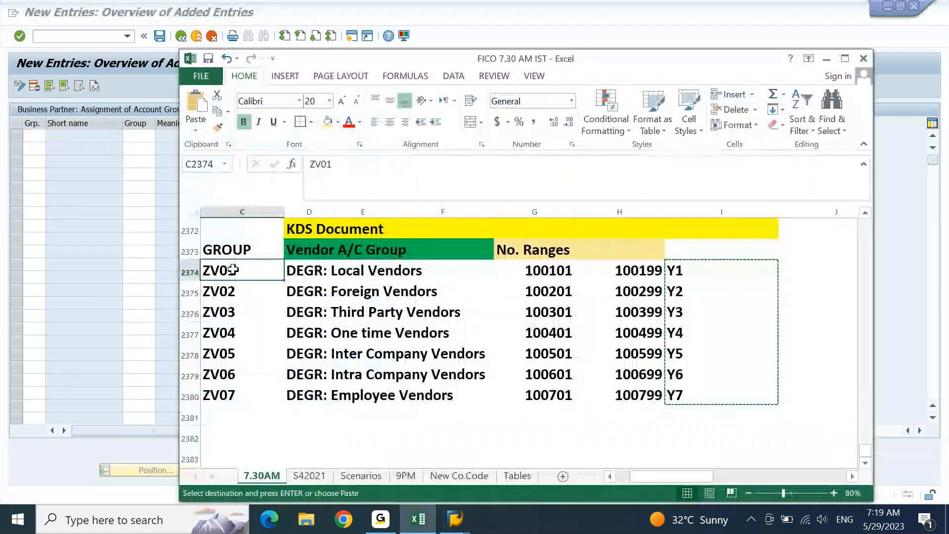
left_click_drag(233, 270, 235, 395)
key("ctrl+c")
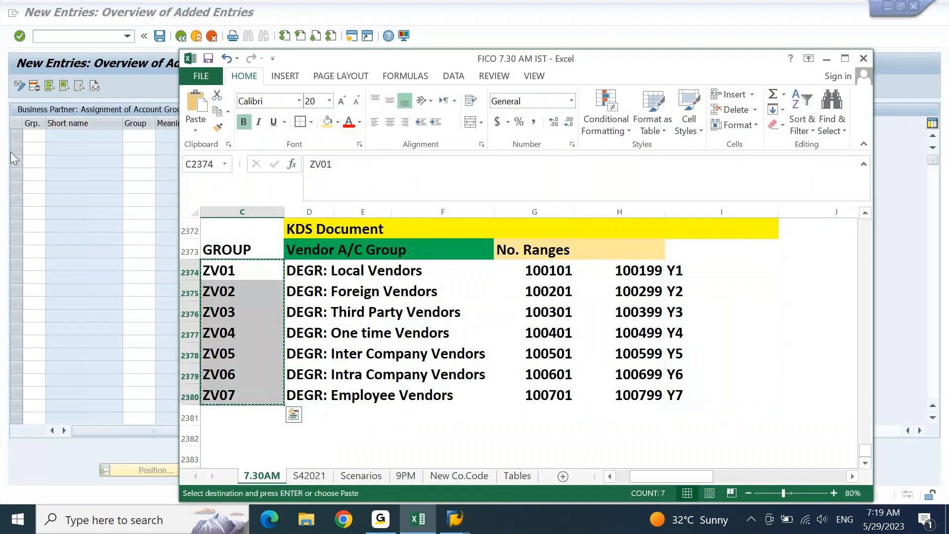
left_click(32, 133)
key("ctrl+v")
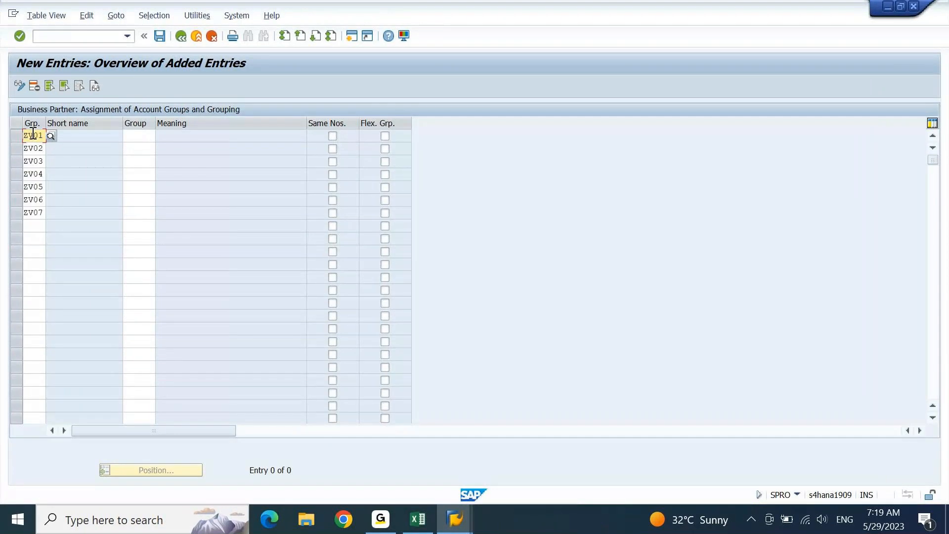
left_click(147, 139)
key("ctrl+v")
key("Return")
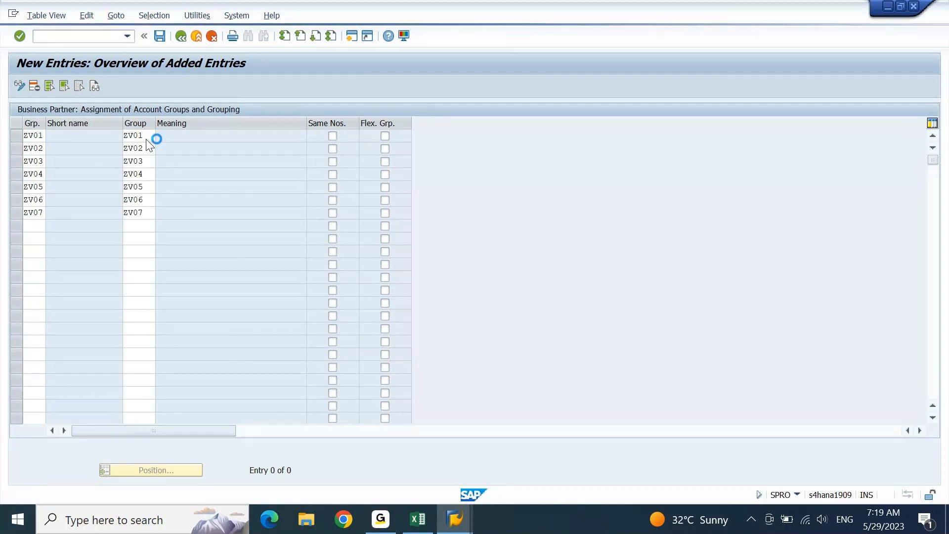
- Tick Same Nos. for all seven rows and save under the customizing request
left_click(332, 136)
key("Down")
key("space")
key("Down")
key("space")
key("Down")
key("space")
key("Down")
key("space")
key("Down")
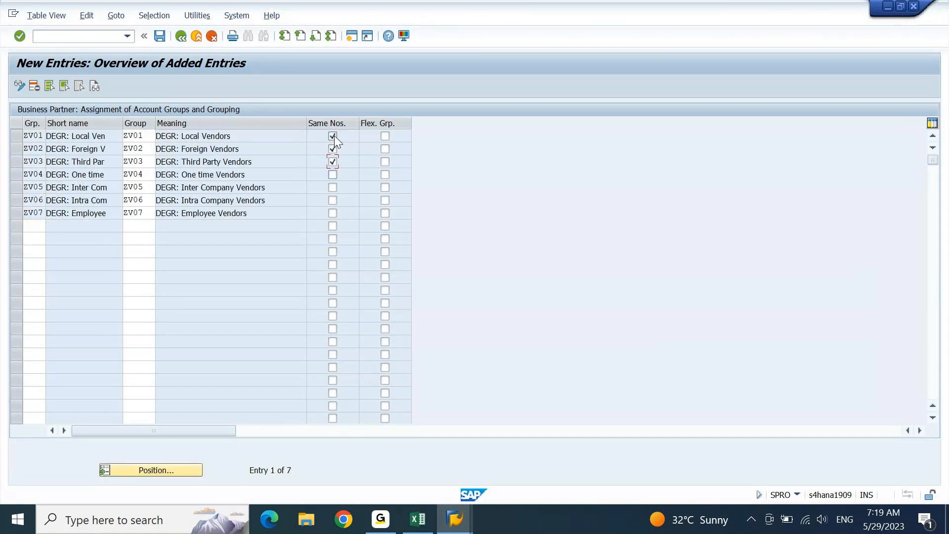
key("space")
key("Down")
key("space")
left_click(160, 36)
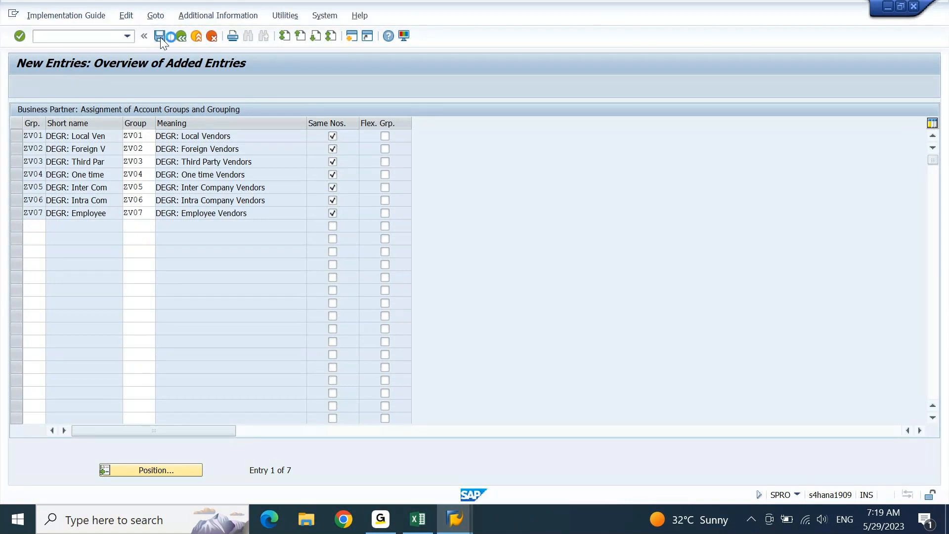
key("Return")
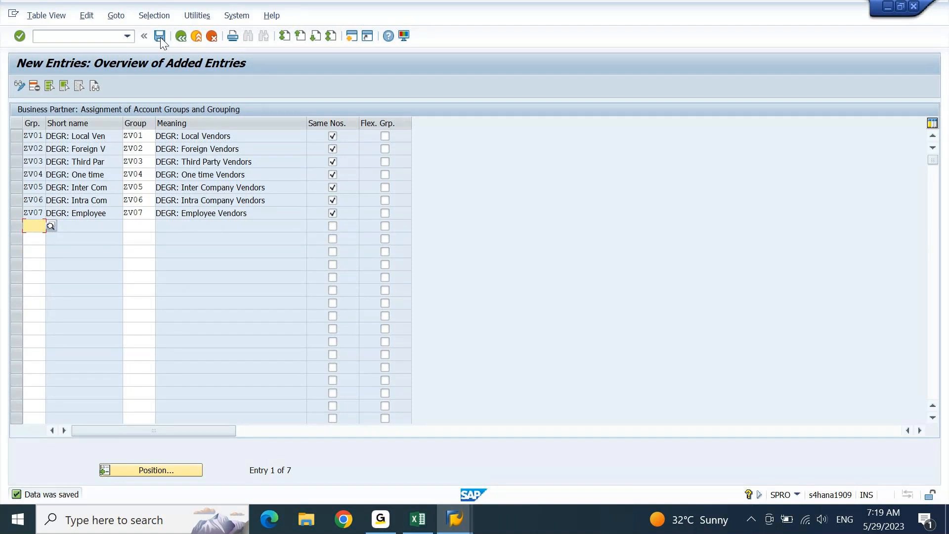
- Bring the FICO Excel workbook forward and cancel the pending copy of group codes
left_click(418, 519)
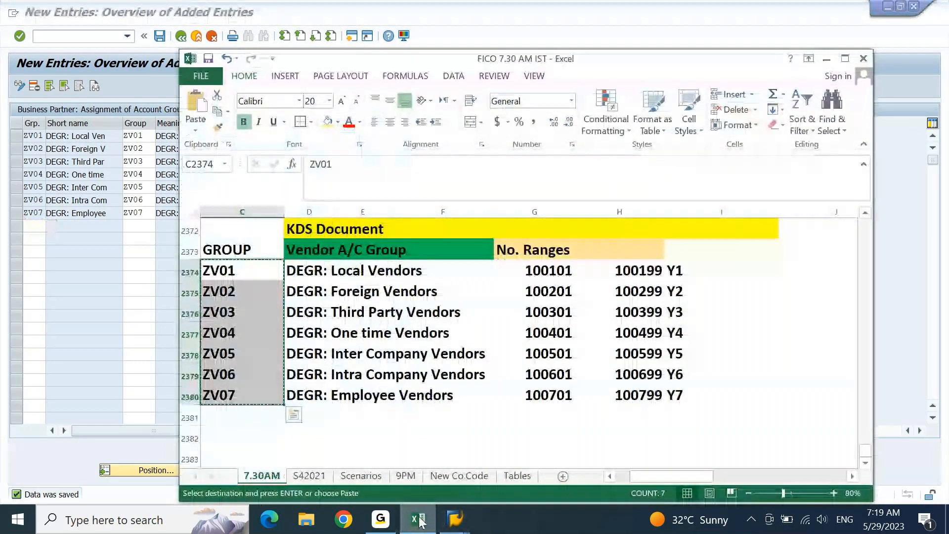
key("Escape")
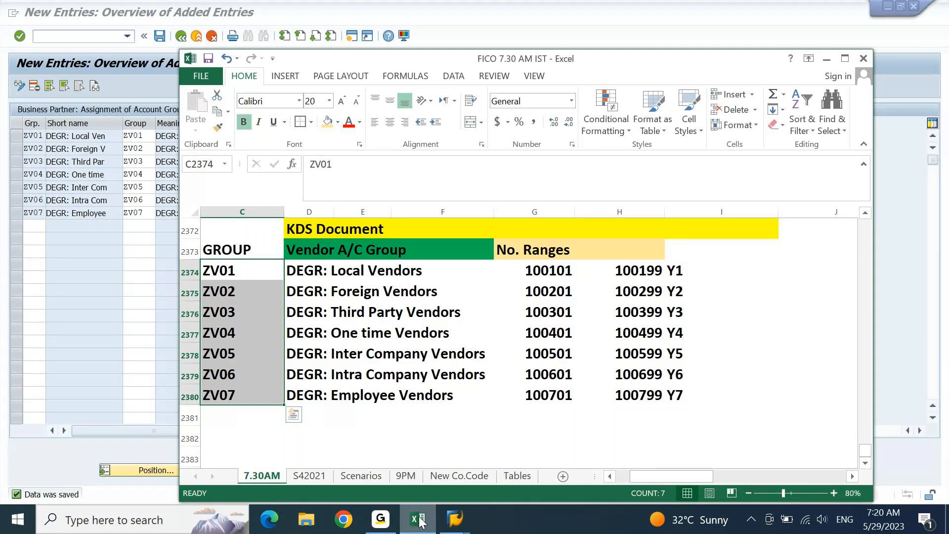
left_click(388, 520)
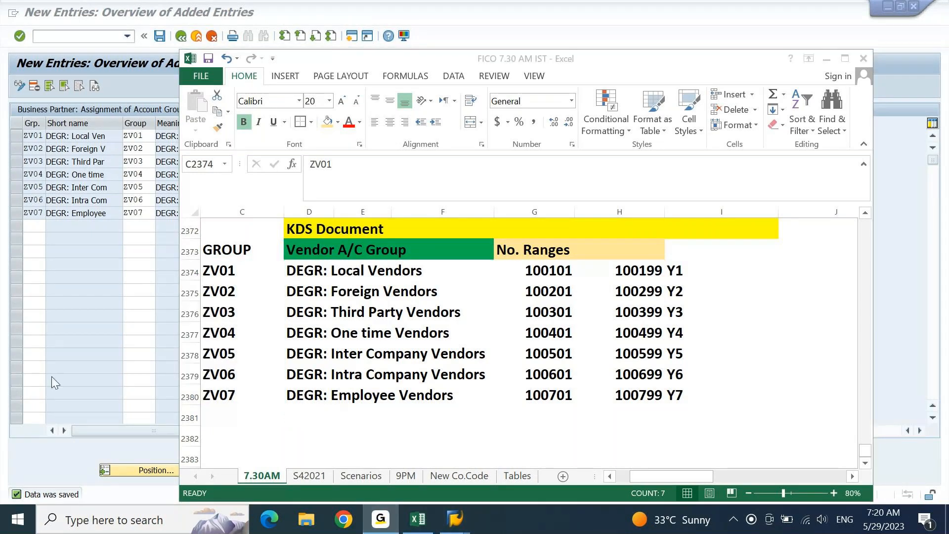